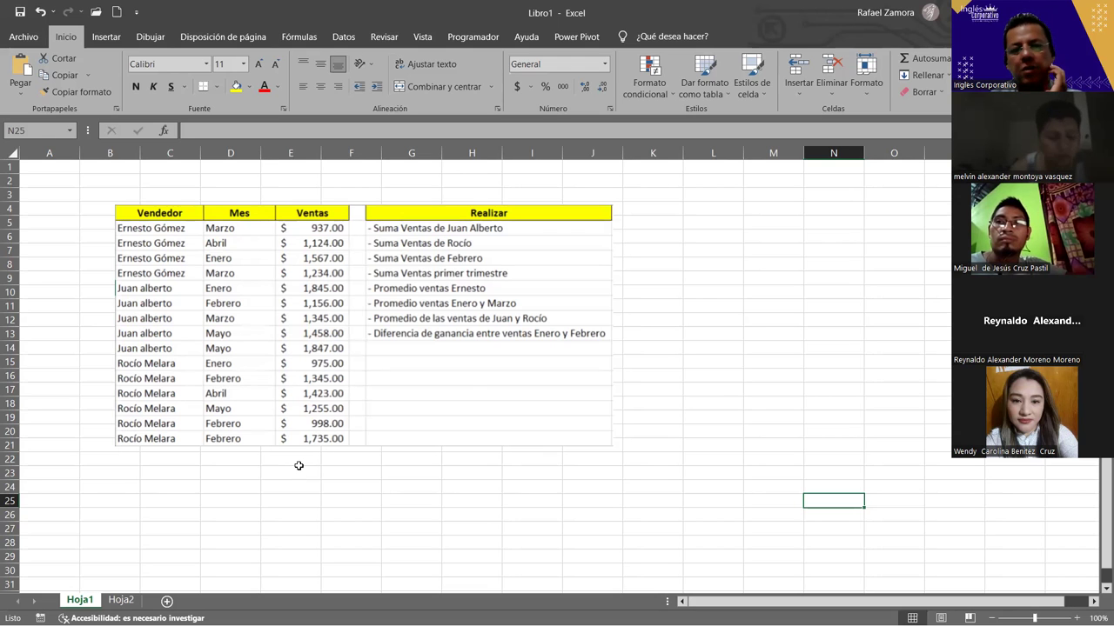
# Move the pasted sales-table picture down and right to near F7, then deselect it
pyautogui.moveTo(398, 365); pyautogui.dragTo(480, 370)
pyautogui.moveTo(373, 344); pyautogui.dragTo(494, 376)
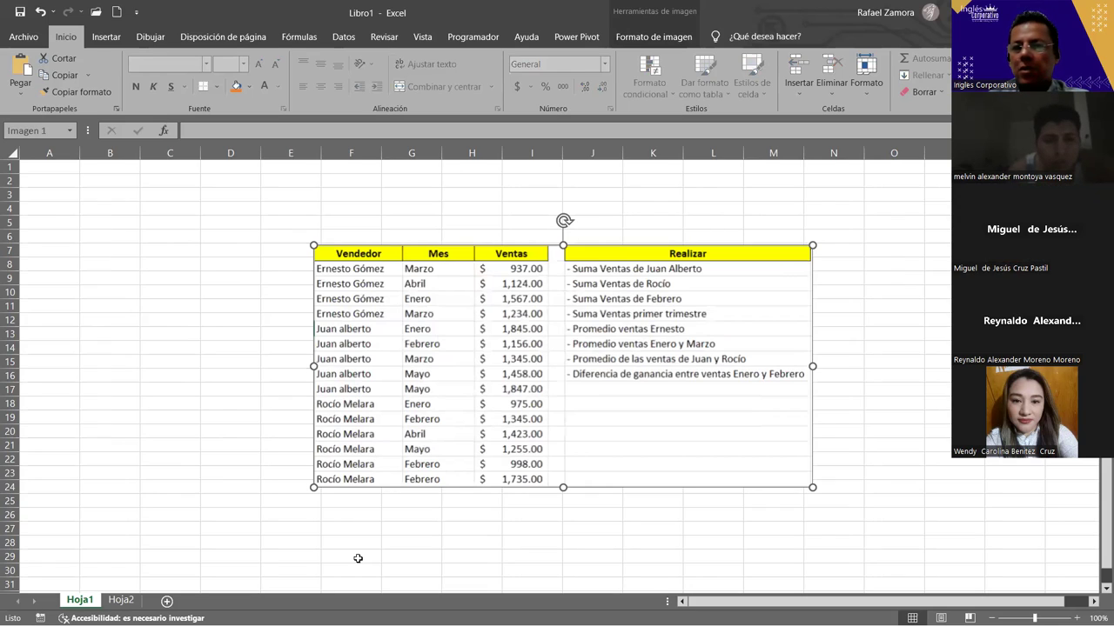
pyautogui.click(380, 285)
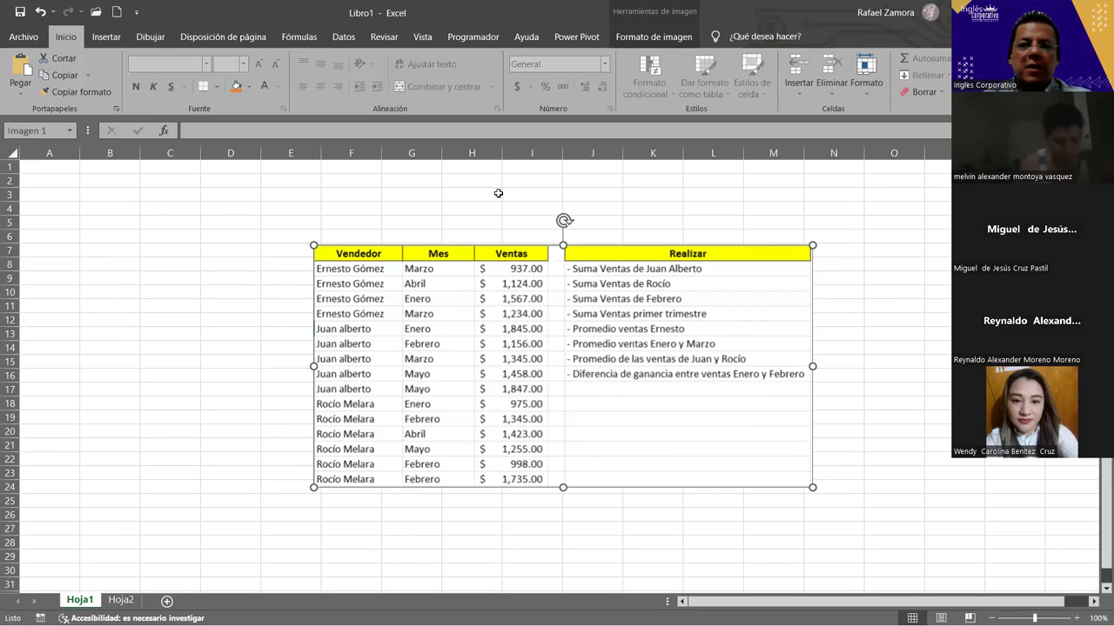
pyautogui.press('Escape')
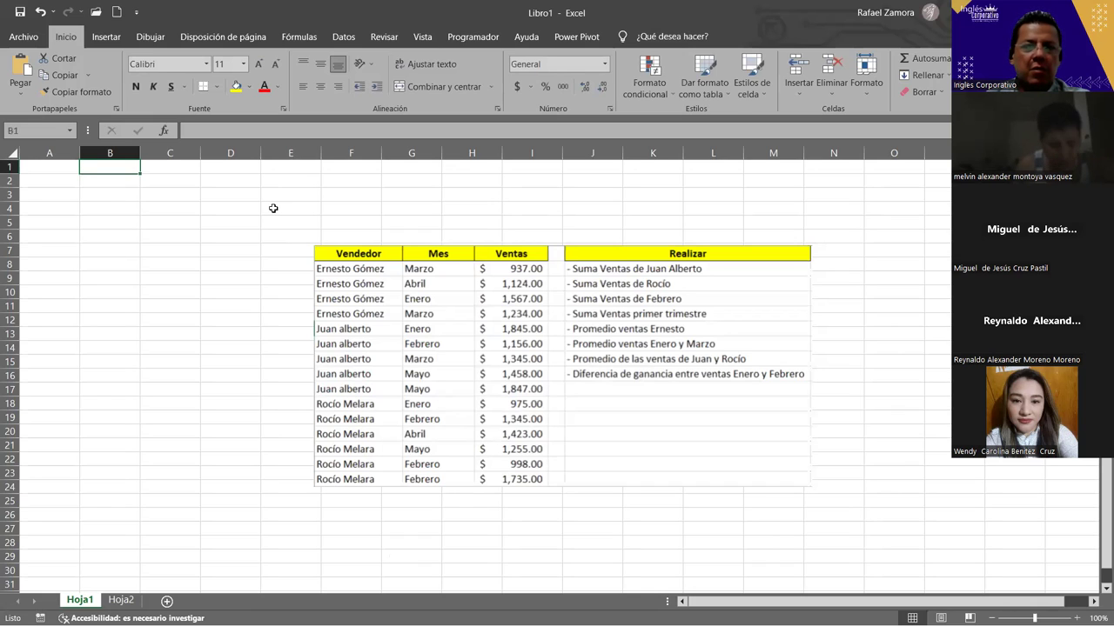
# Enter the headers Vendedor, Mes and Ventas in A1:C1
pyautogui.click(47, 167)
pyautogui.write('Vendedor')
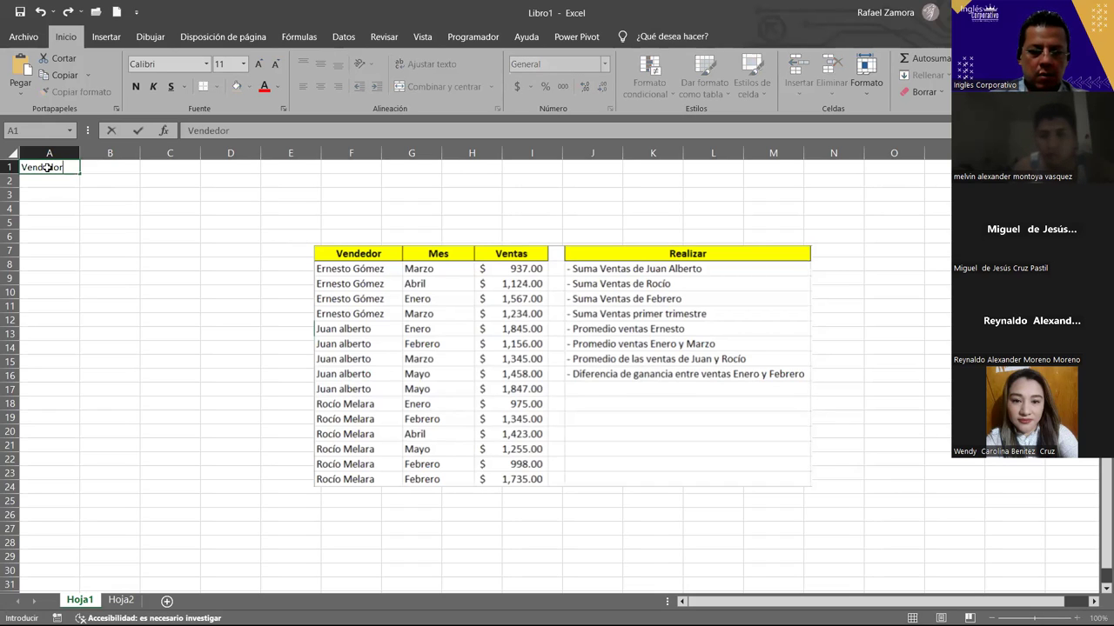
pyautogui.press('Tab')
pyautogui.write('Mes')
pyautogui.press('Tab')
pyautogui.write('Ventas')
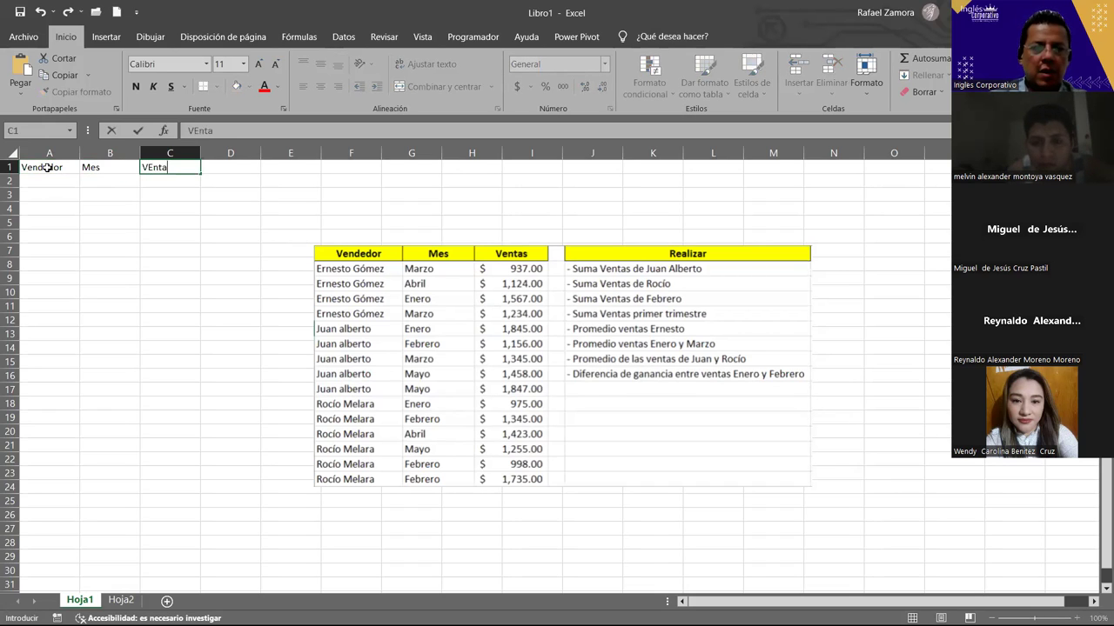
pyautogui.press('Down')
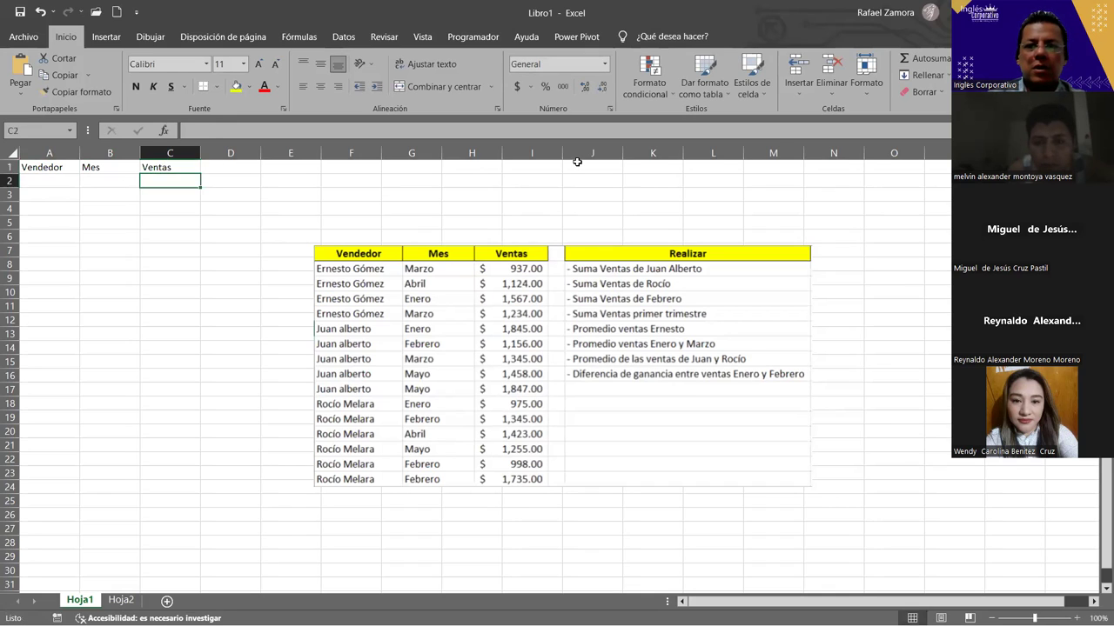
pyautogui.click(67, 180)
pyautogui.write('Ernesto')
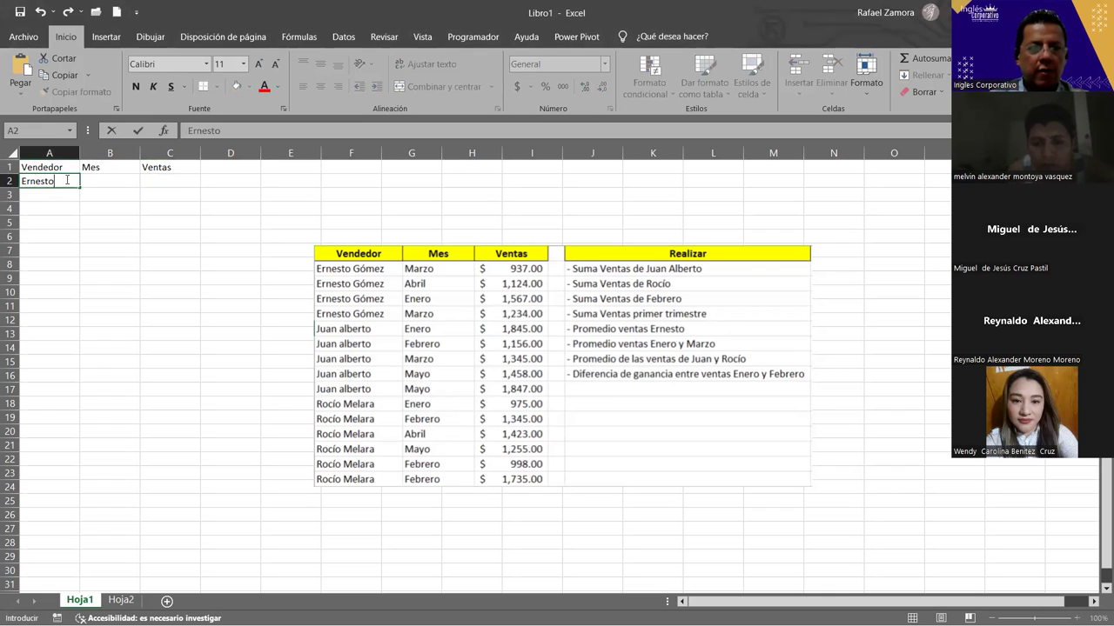
pyautogui.write(' Gómez')
pyautogui.press('Return')
pyautogui.press('Up')
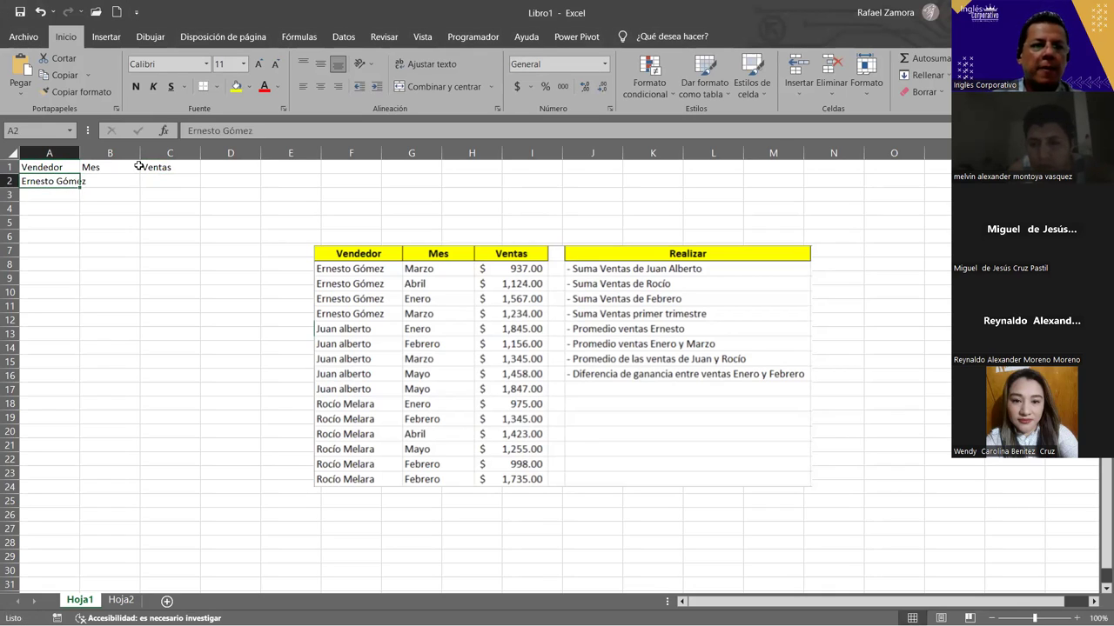
pyautogui.moveTo(78, 155)
pyautogui.mouseDown()
pyautogui.moveTo(88, 155)
pyautogui.moveTo(83, 228)
pyautogui.mouseUp()
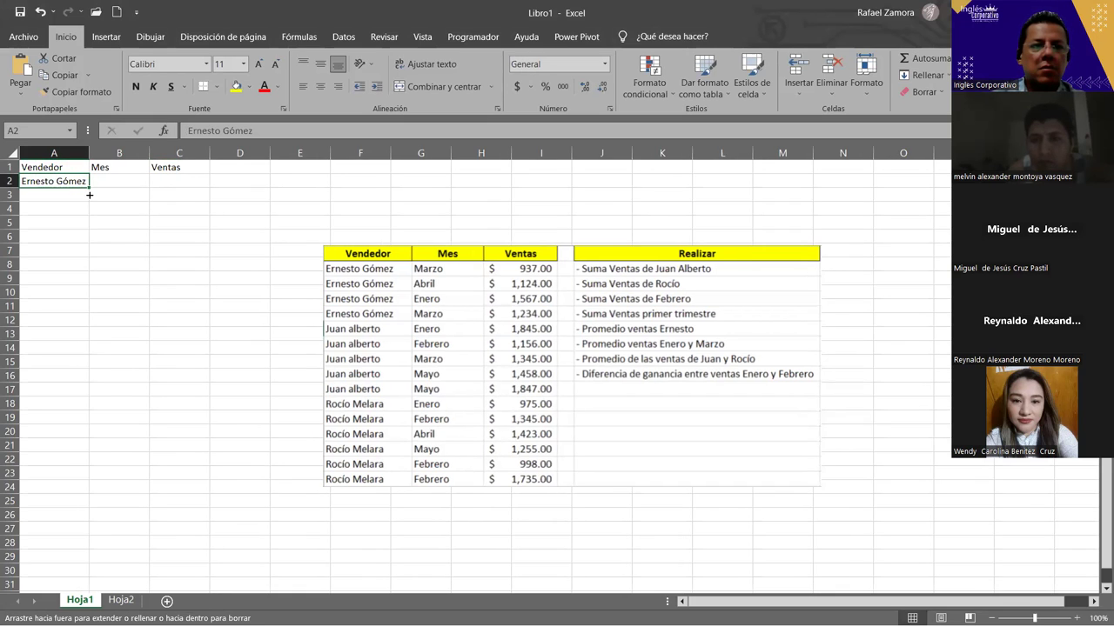
# Enter Juan Alberto in A6 and copy it into A7:A10
pyautogui.click(72, 238)
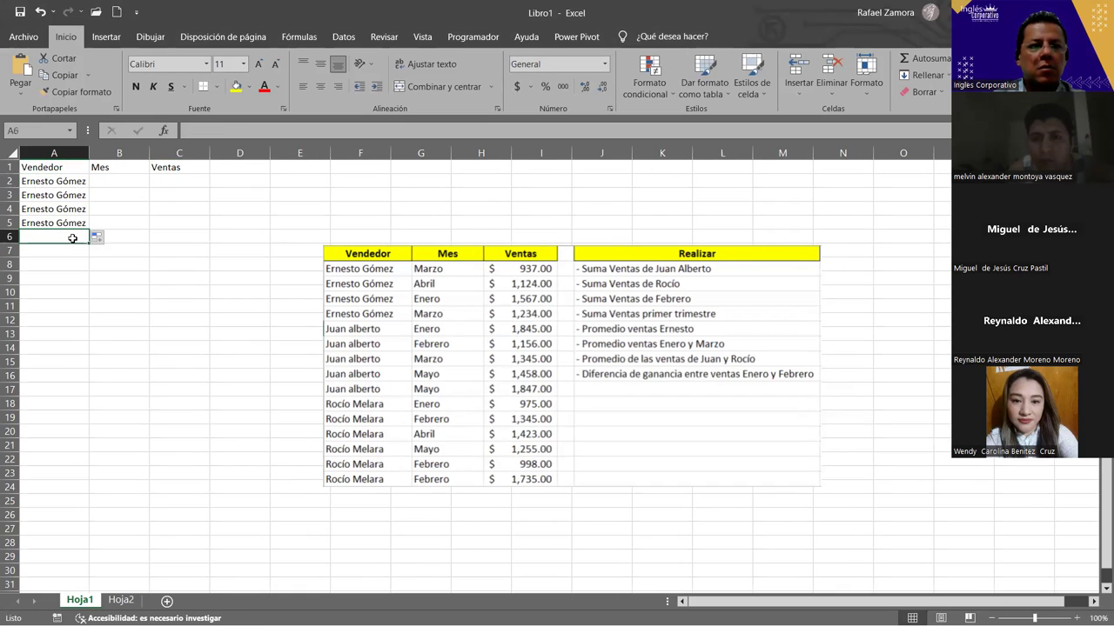
pyautogui.write('J')
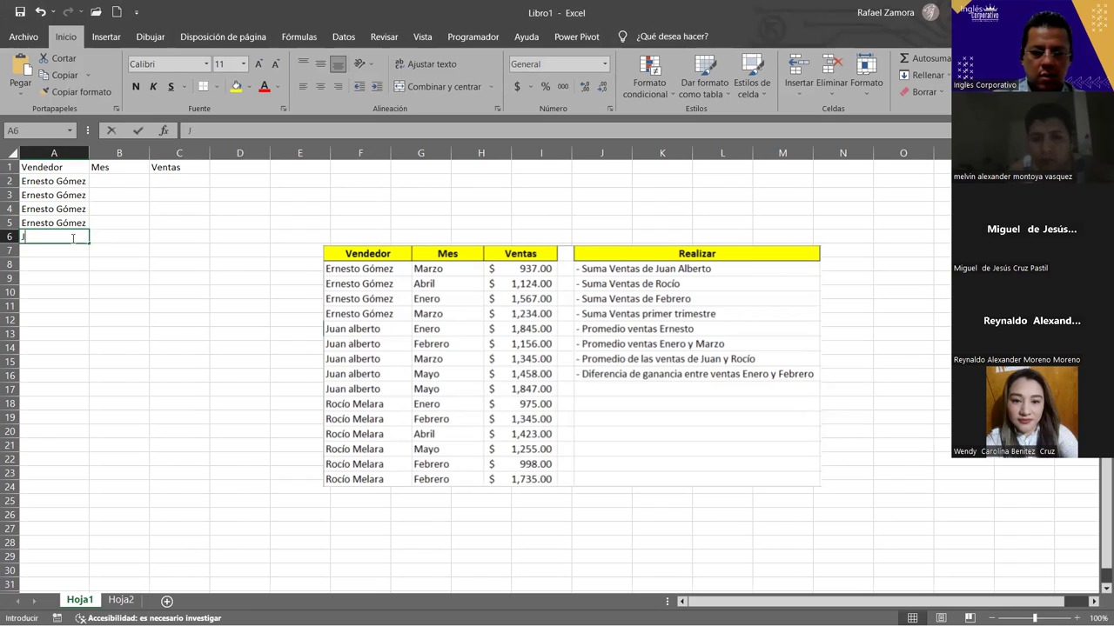
pyautogui.write('uan ALberto')
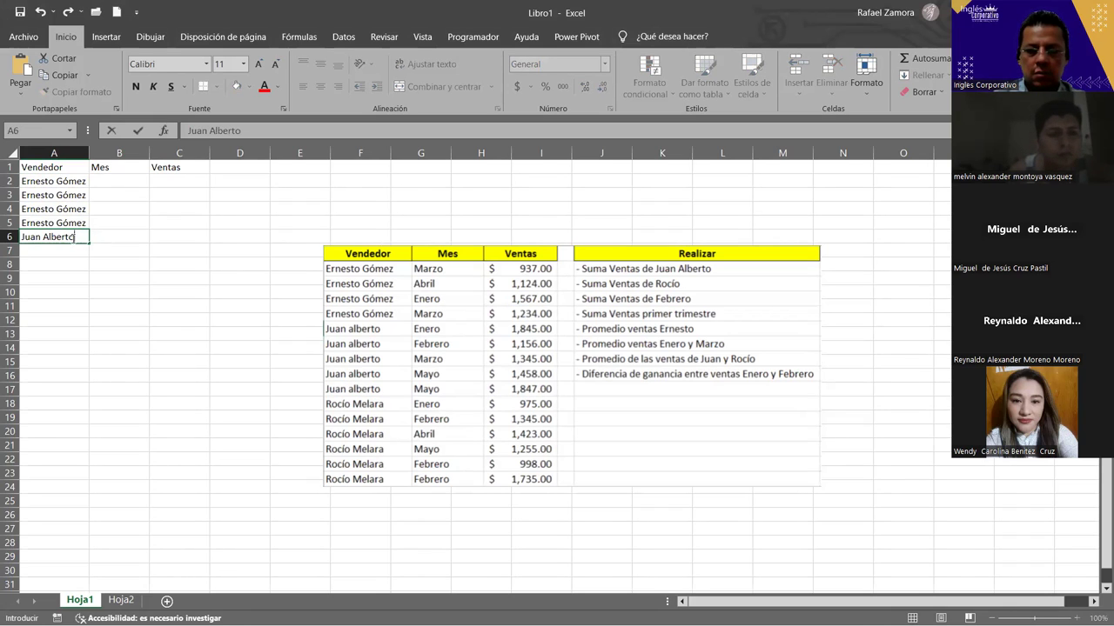
pyautogui.press('Return')
pyautogui.click(69, 237)
pyautogui.hotkey('ctrl', 'c')
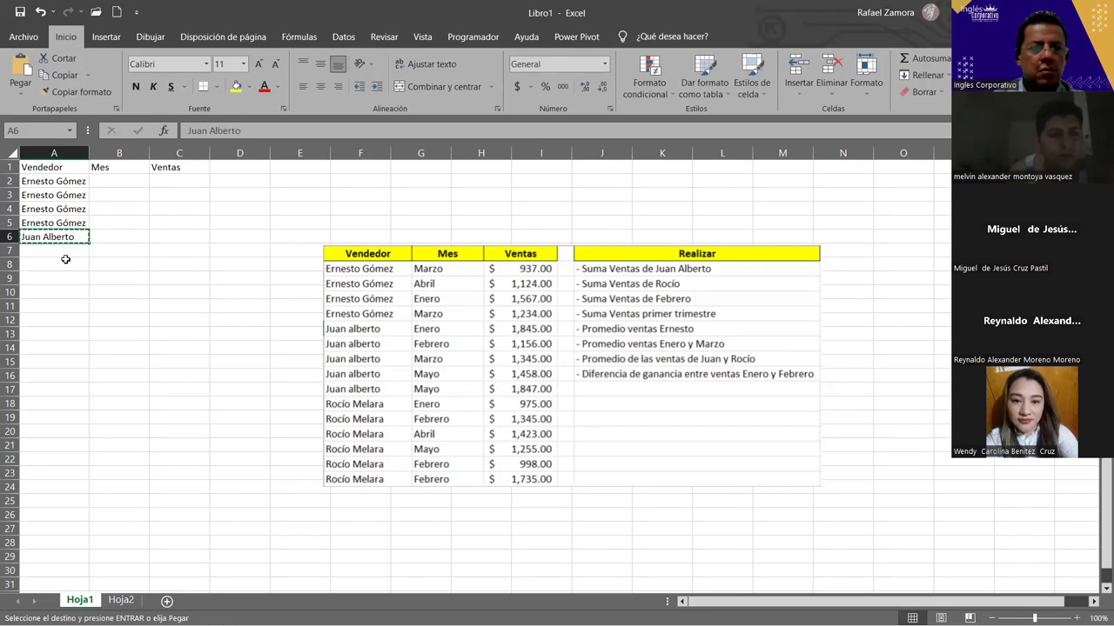
pyautogui.moveTo(65, 259); pyautogui.dragTo(62, 295)
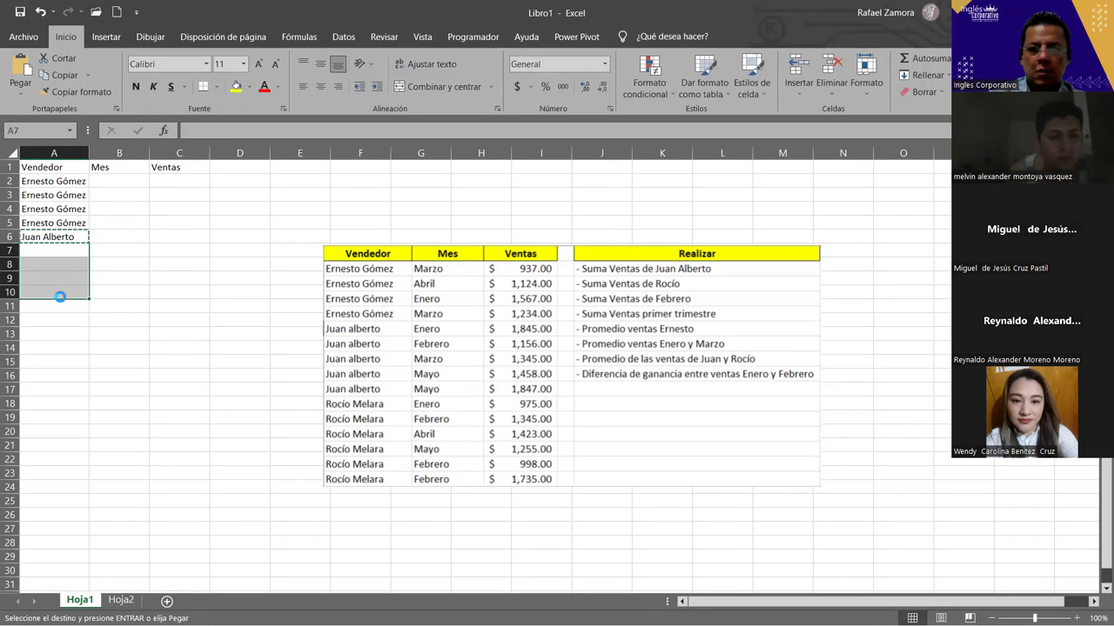
pyautogui.hotkey('ctrl', 'v')
pyautogui.click(44, 305)
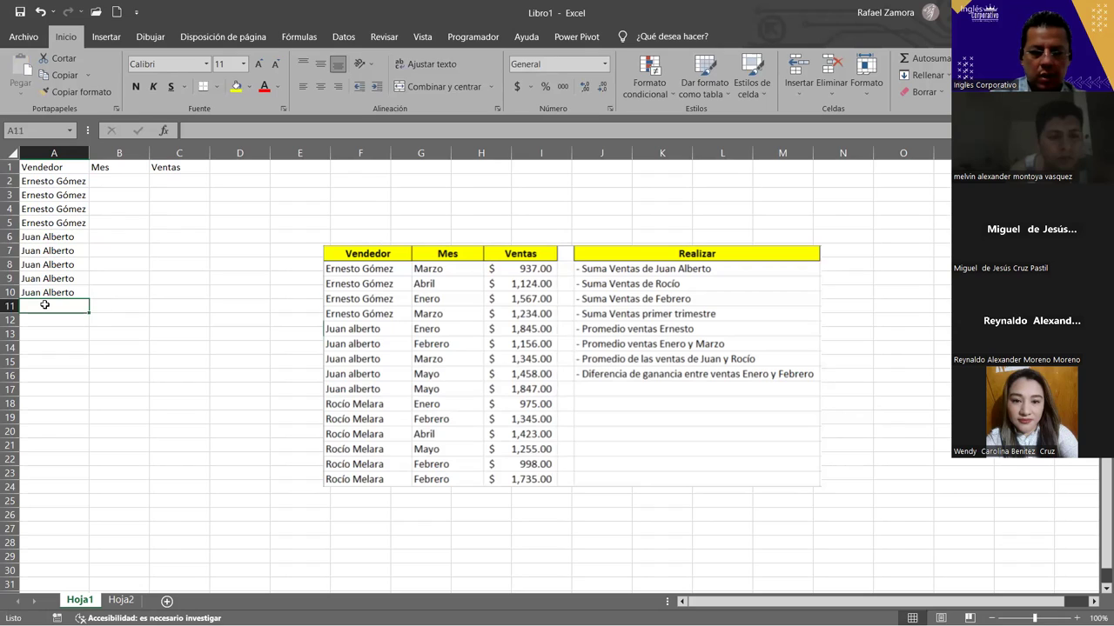
pyautogui.write('Rocío Melara')
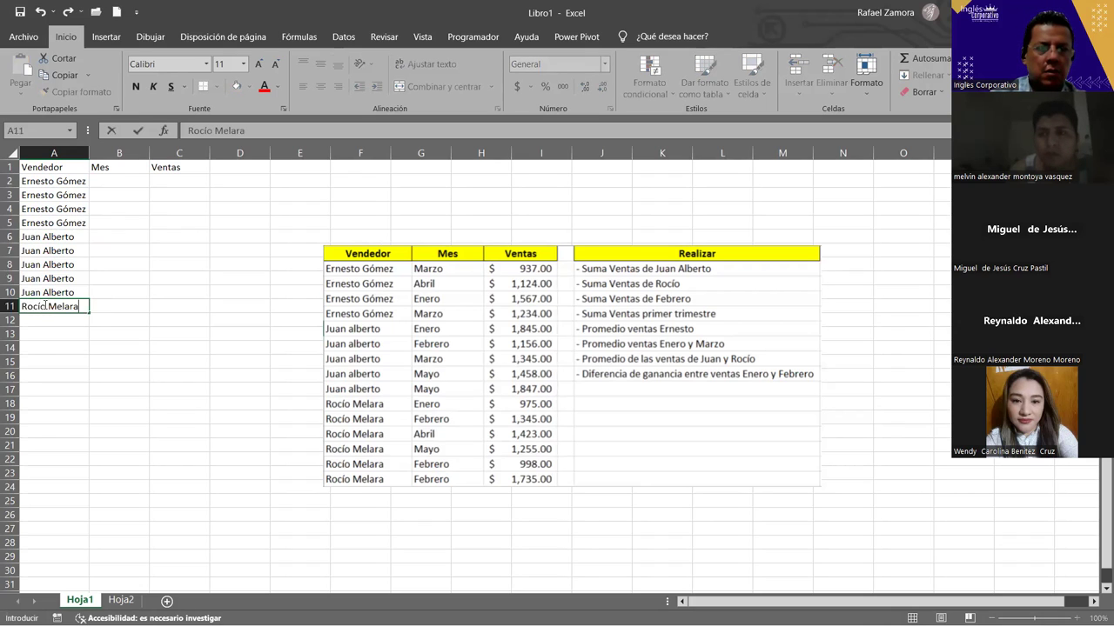
pyautogui.press('Return')
pyautogui.click(48, 306)
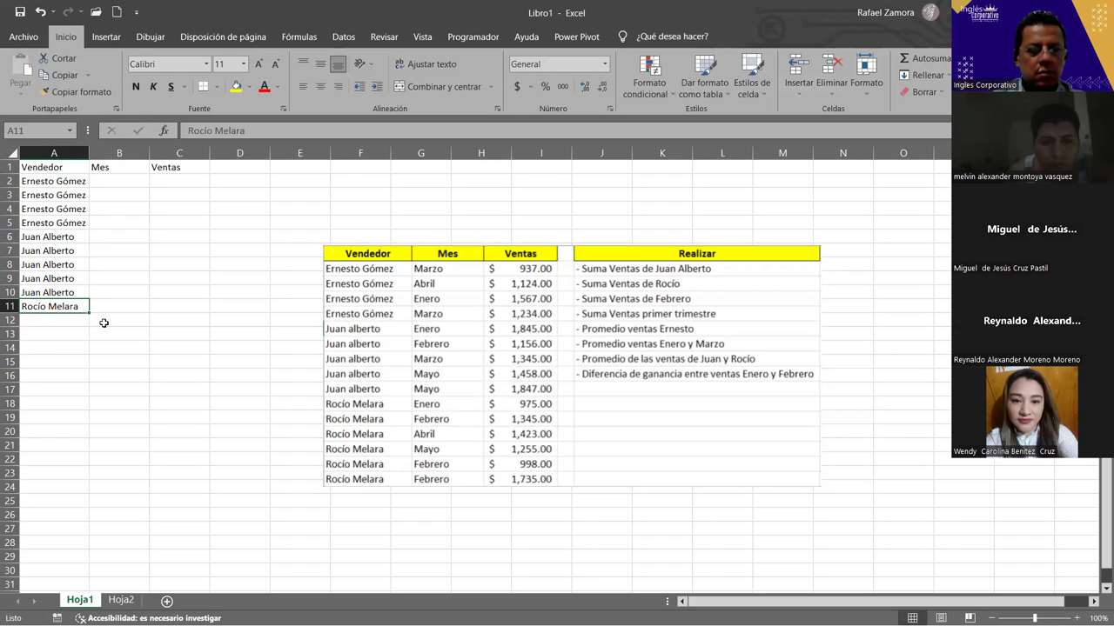
pyautogui.hotkey('ctrl', 'c')
pyautogui.moveTo(79, 322); pyautogui.dragTo(72, 377)
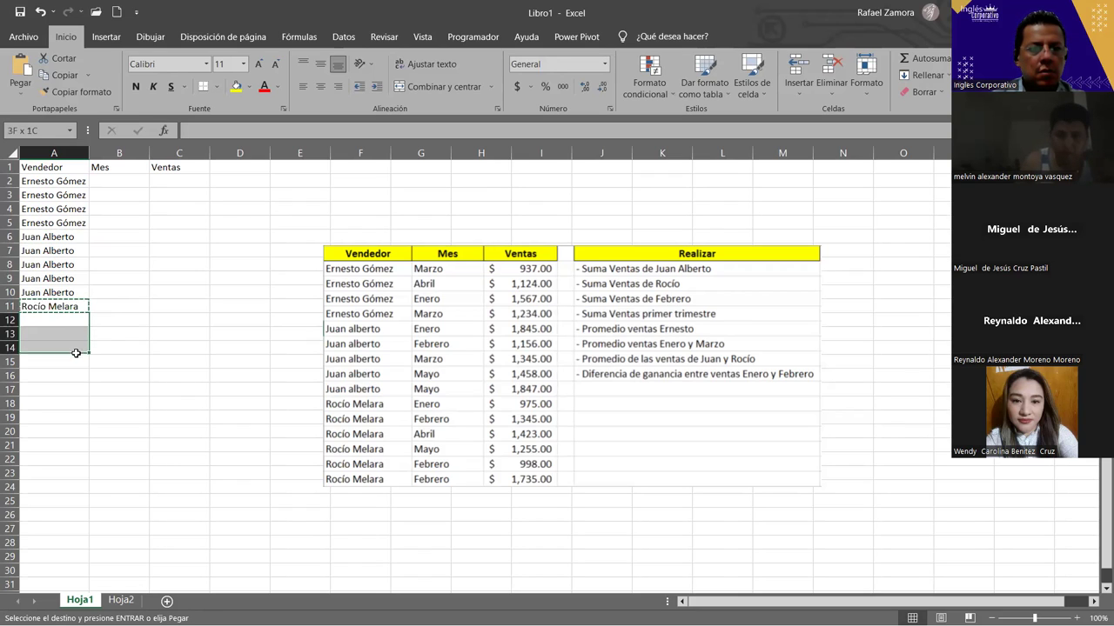
pyautogui.press('Return')
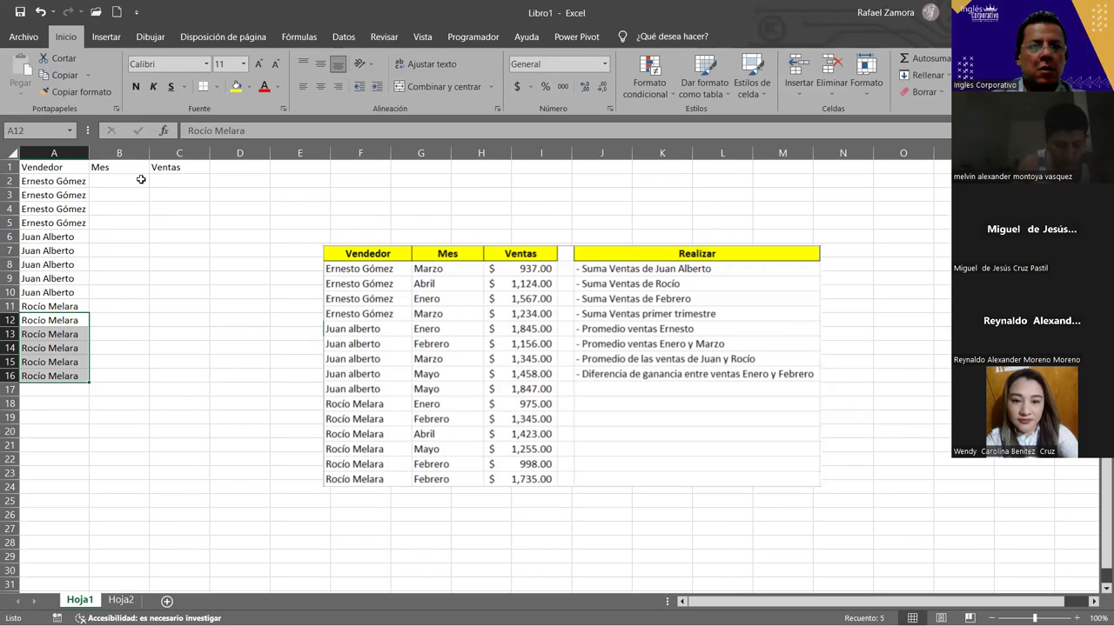
# Make the A1:C1 headers centered, bold and filled yellow
pyautogui.moveTo(52, 167); pyautogui.dragTo(178, 167)
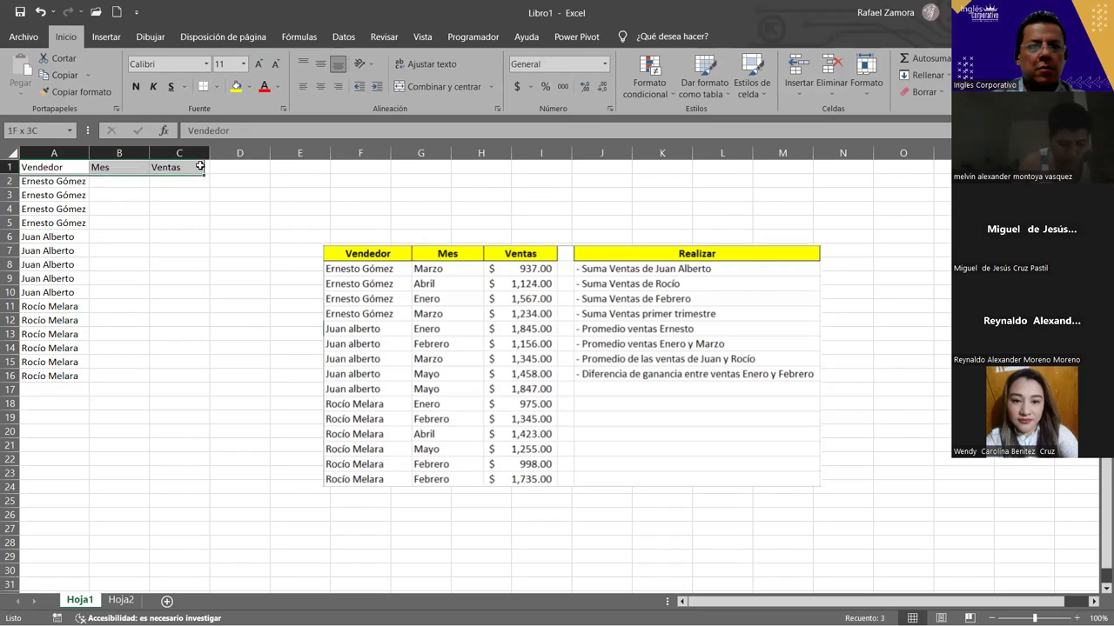
pyautogui.click(320, 87)
pyautogui.hotkey('ctrl', 'n')
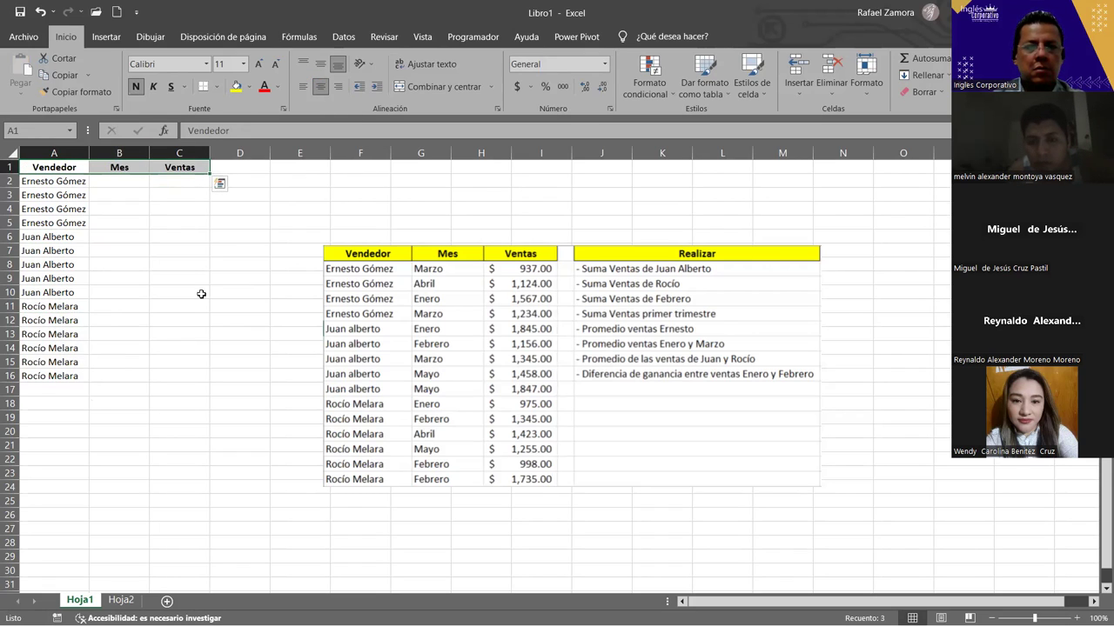
pyautogui.click(235, 87)
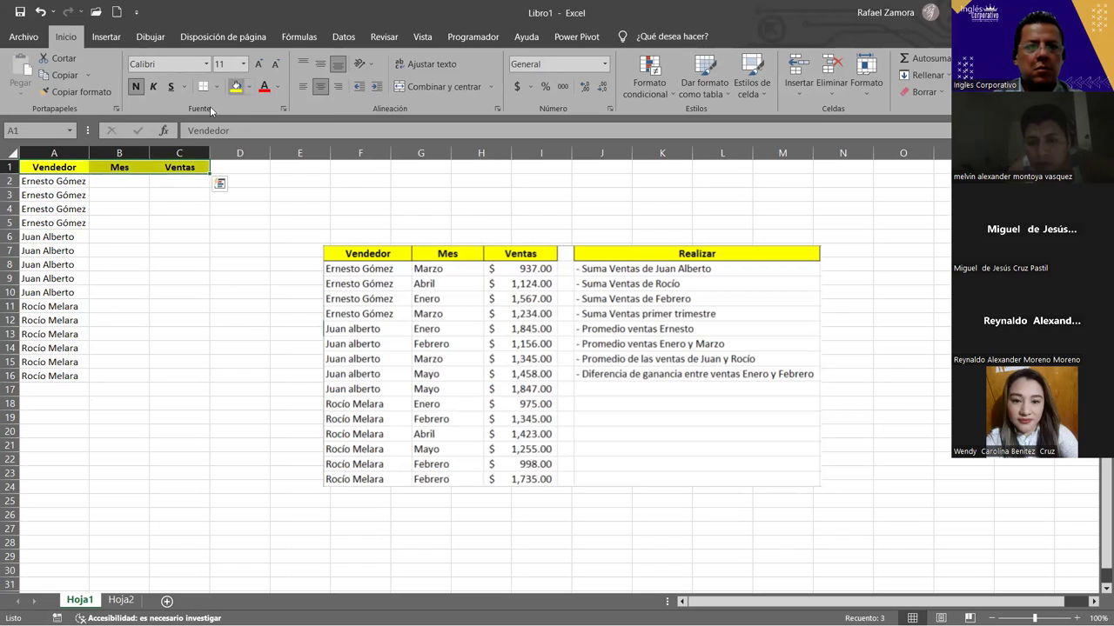
# Enter months in B2:B8: Marzo, Abril, Enero, Marzo, Enero, Febrero, Marzo
pyautogui.click(108, 187)
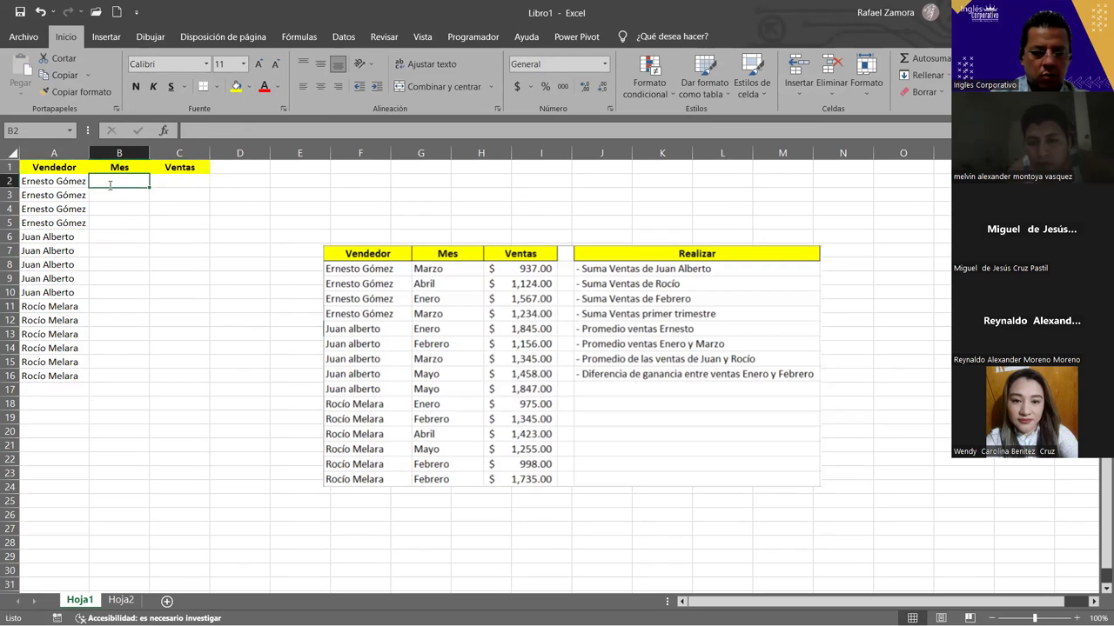
pyautogui.write('Marzo')
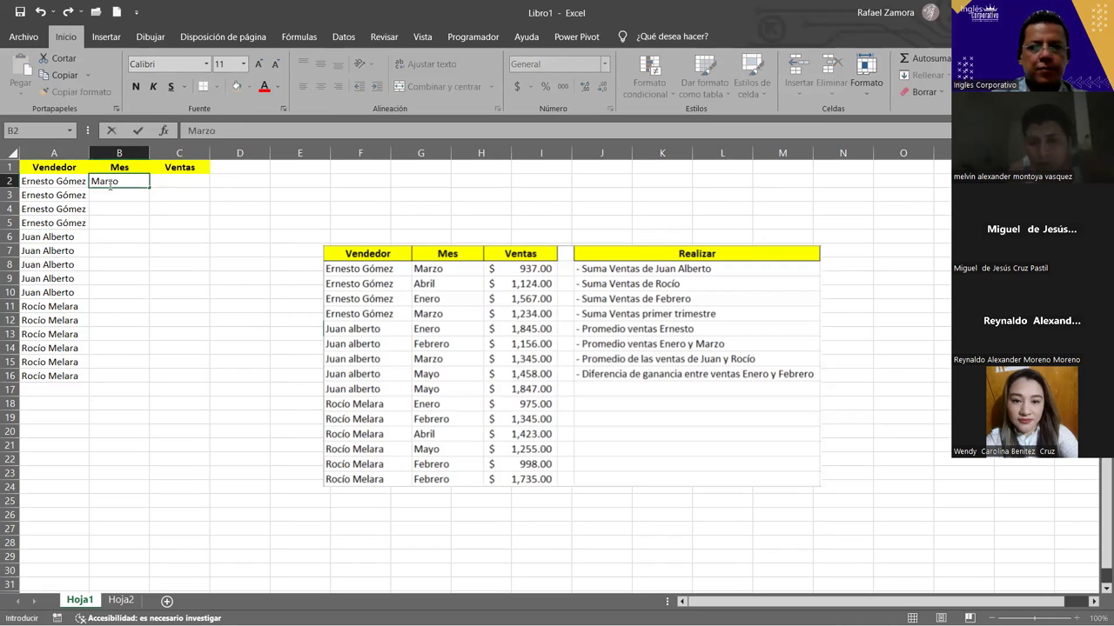
pyautogui.press('Return')
pyautogui.write('Abril')
pyautogui.press('Return')
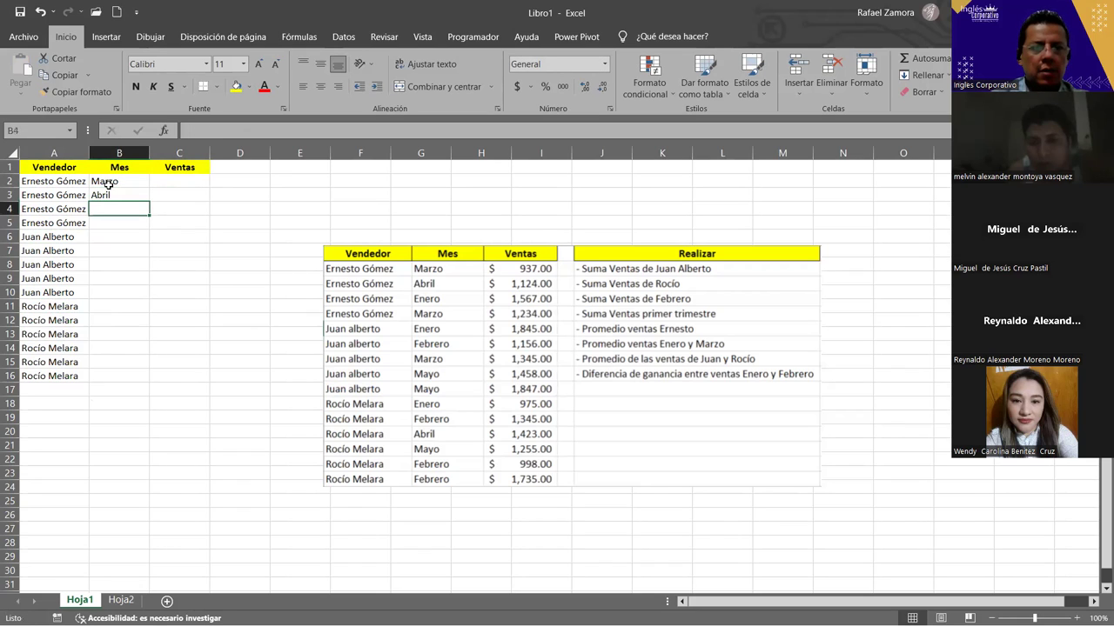
pyautogui.write('Enero')
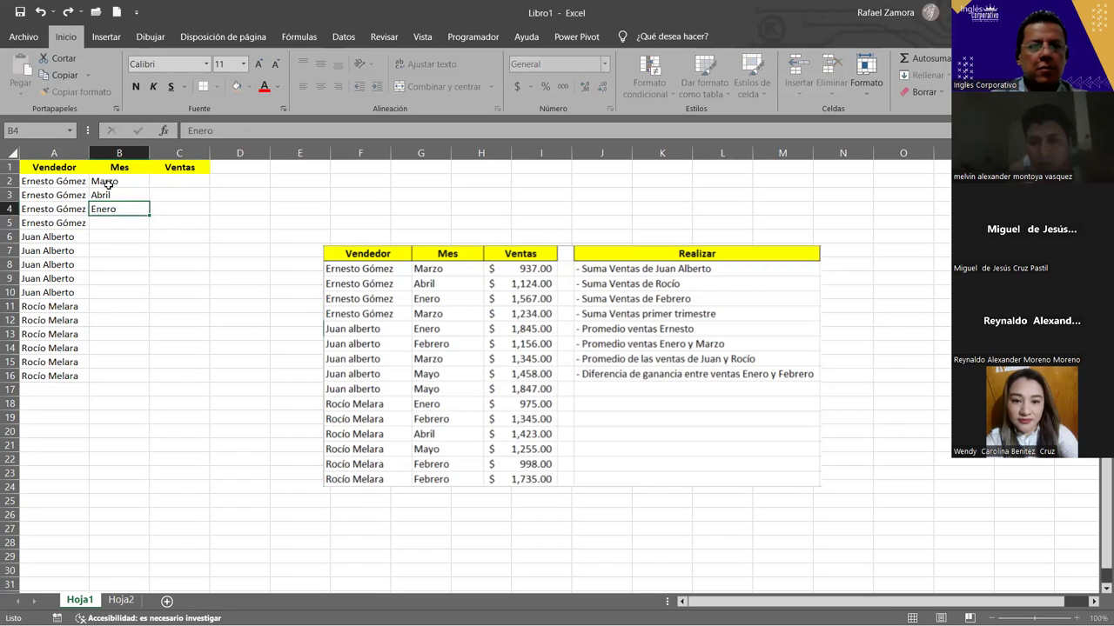
pyautogui.press('Return')
pyautogui.write('M')
pyautogui.press('Return')
pyautogui.write('E')
pyautogui.press('Return')
pyautogui.write('Febrero')
pyautogui.press('Return')
pyautogui.write('M')
pyautogui.press('Return')
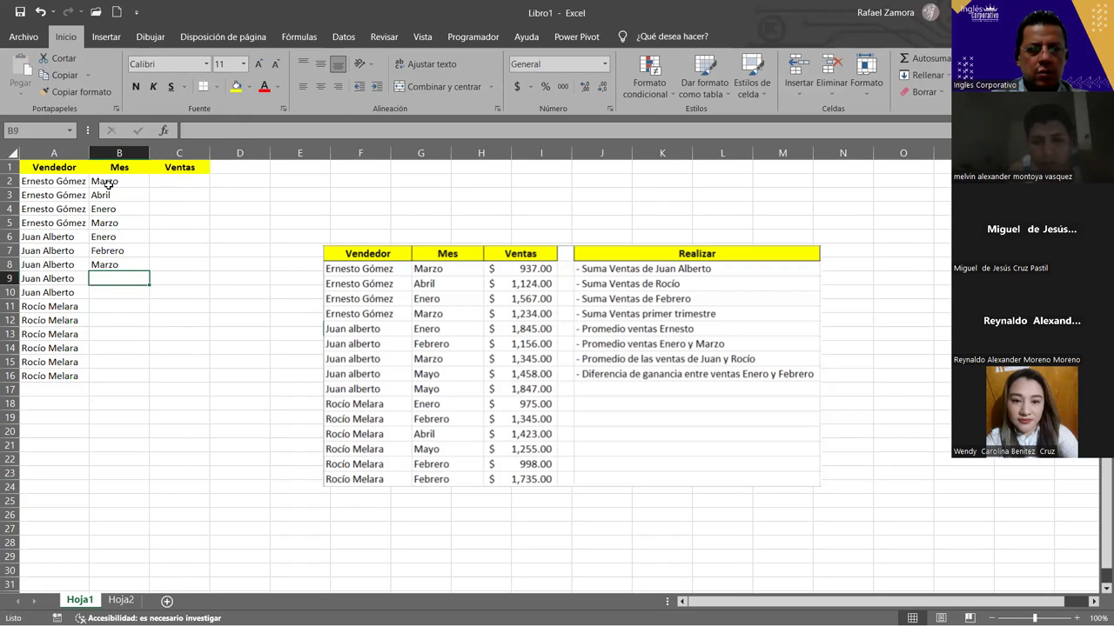
# Enter months in B9:B16: Mayo, Mayo, Enero, Febrero, Abril, Mayo, Febrero, Febrero
pyautogui.write('Mayo')
pyautogui.press('Return')
pyautogui.write('mayo')
pyautogui.press('Return')
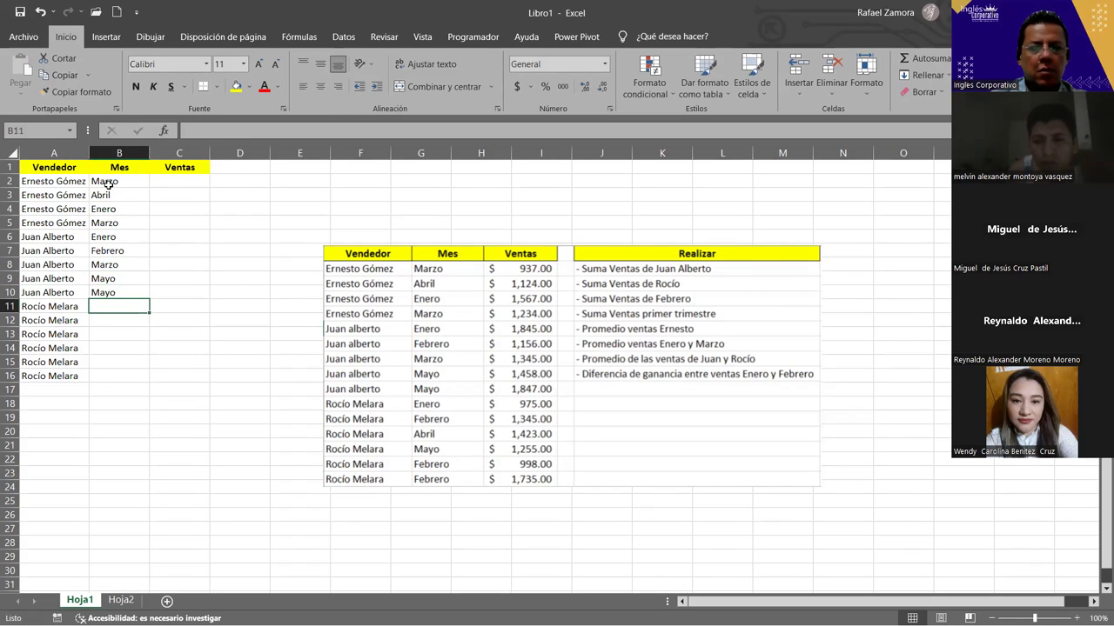
pyautogui.write('Ene')
pyautogui.press('Return')
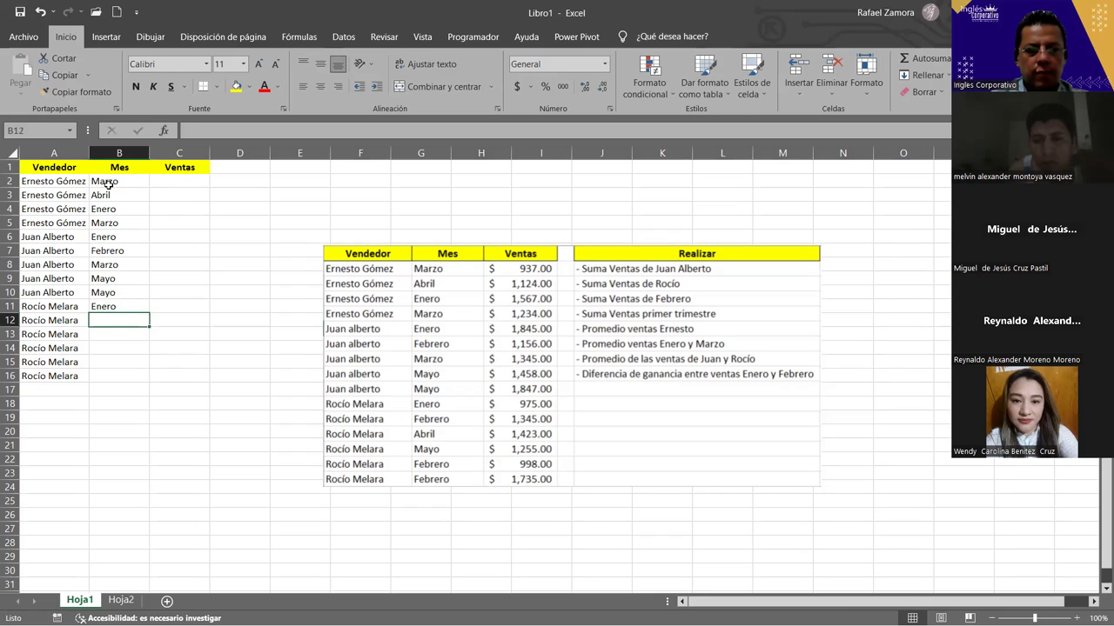
pyautogui.write('f')
pyautogui.press('Return')
pyautogui.write('a')
pyautogui.press('Return')
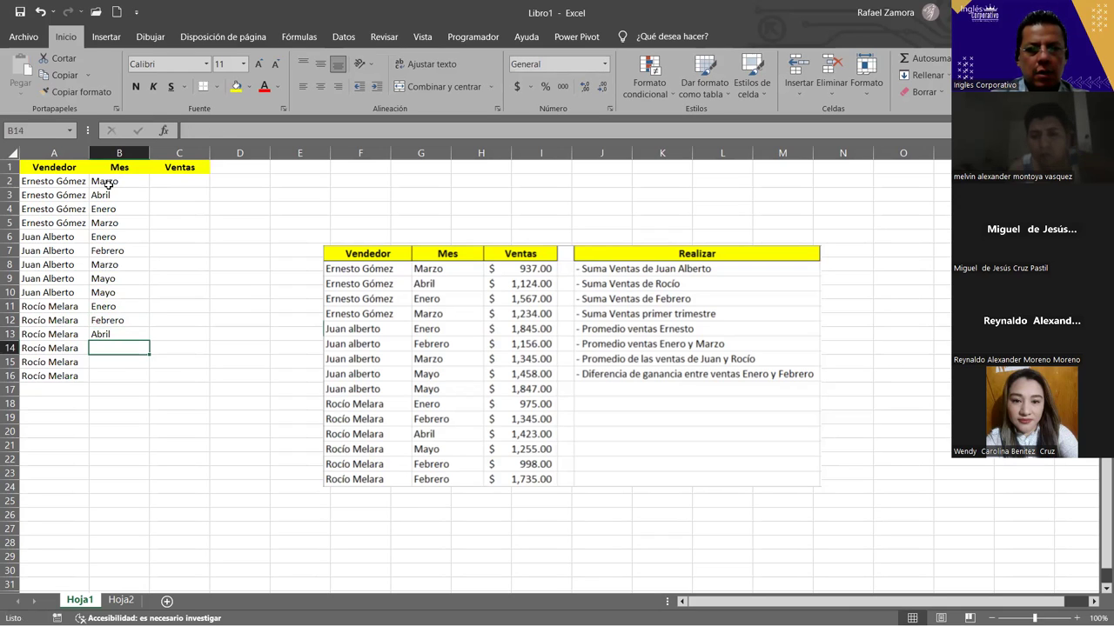
pyautogui.write('may')
pyautogui.press('Return')
pyautogui.write('f')
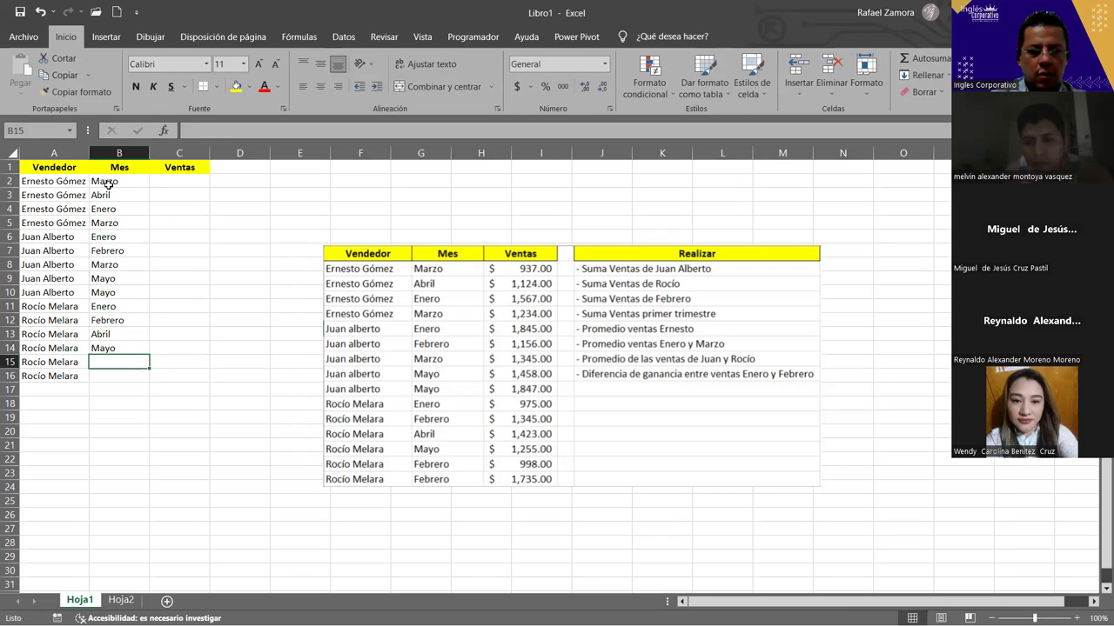
pyautogui.press('Return')
pyautogui.write('f')
pyautogui.press('Return')
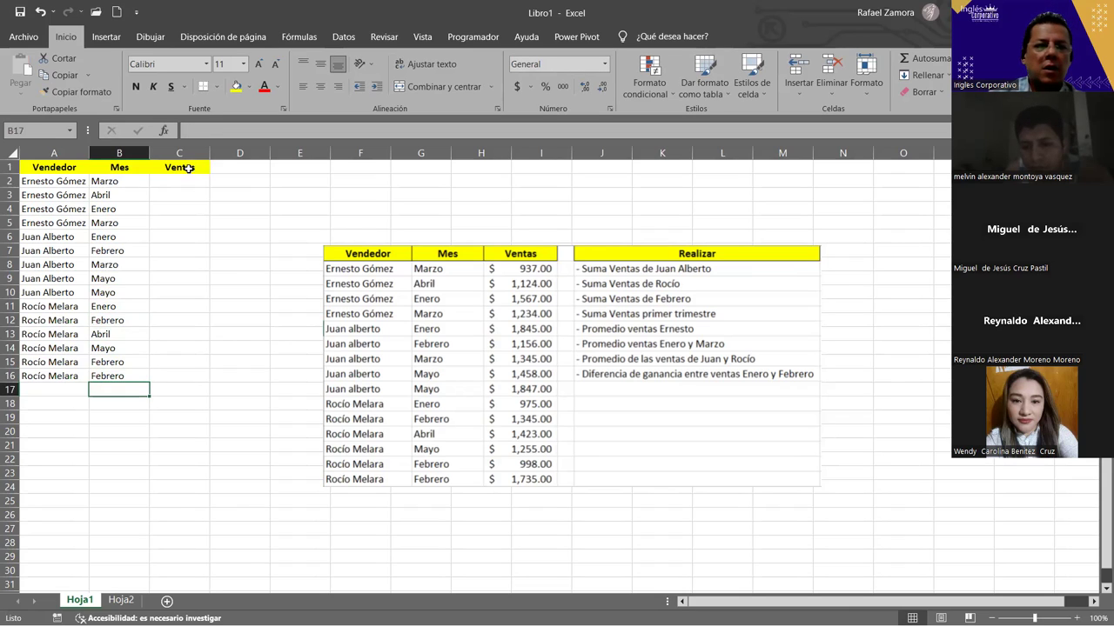
# Apply Accounting number format to the Ventas cells C2:C16
pyautogui.moveTo(179, 182); pyautogui.dragTo(179, 376)
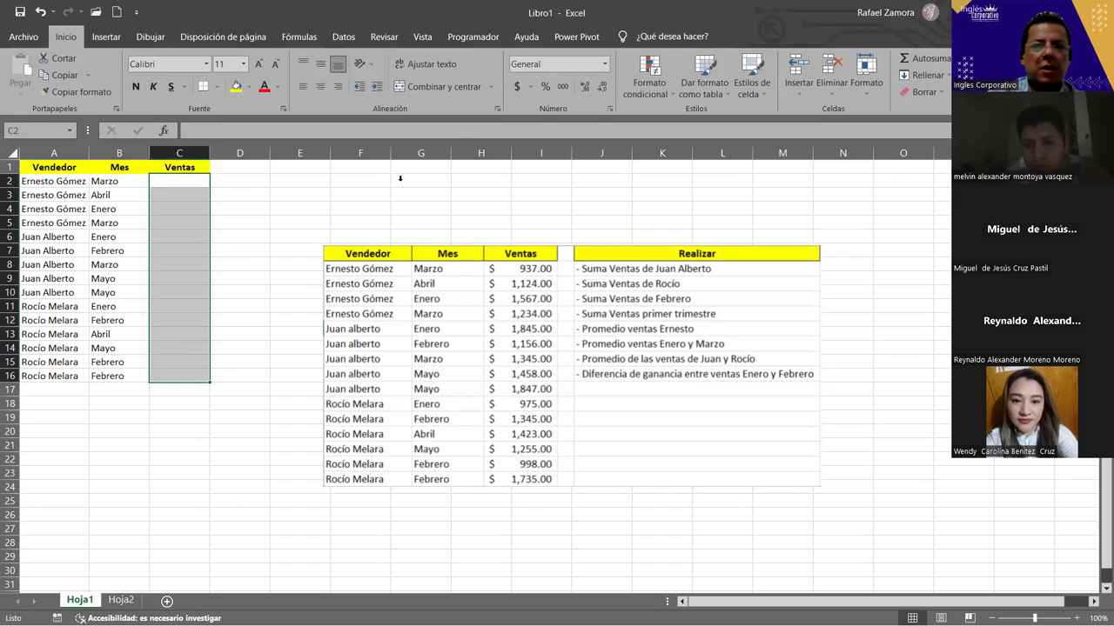
pyautogui.click(517, 86)
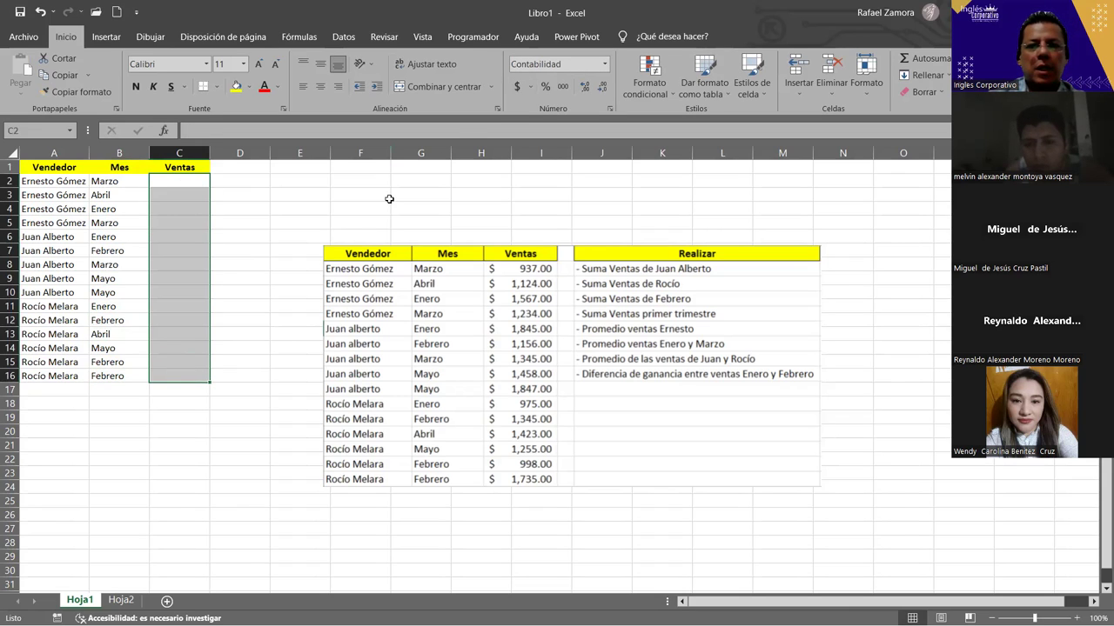
pyautogui.moveTo(187, 185); pyautogui.dragTo(187, 231)
# Enter sales in C2:C9: 937, 1124, 1567, 1234, 1845, 1156, 1345, 1458
pyautogui.click(189, 187)
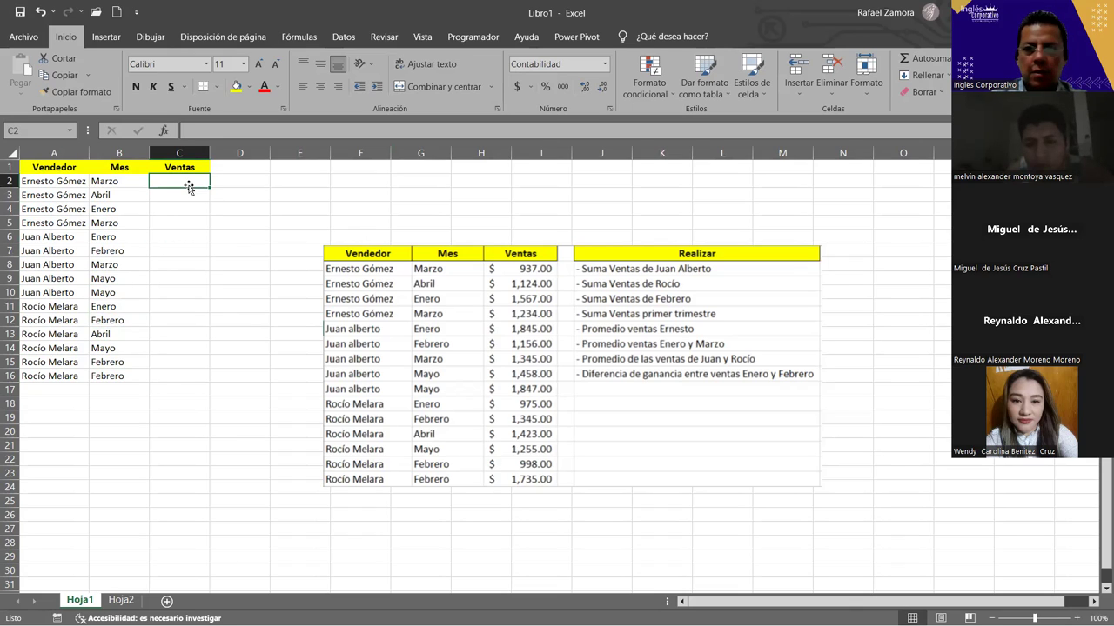
pyautogui.write('937.00')
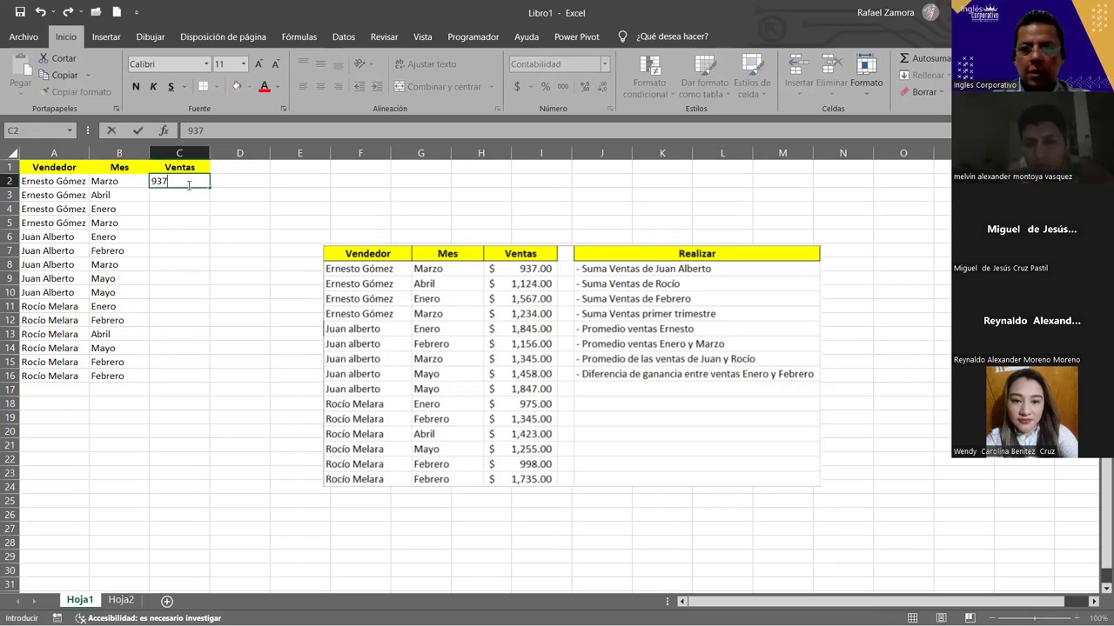
pyautogui.press('Return')
pyautogui.write('2')
pyautogui.press('BackSpace')
pyautogui.write('1124')
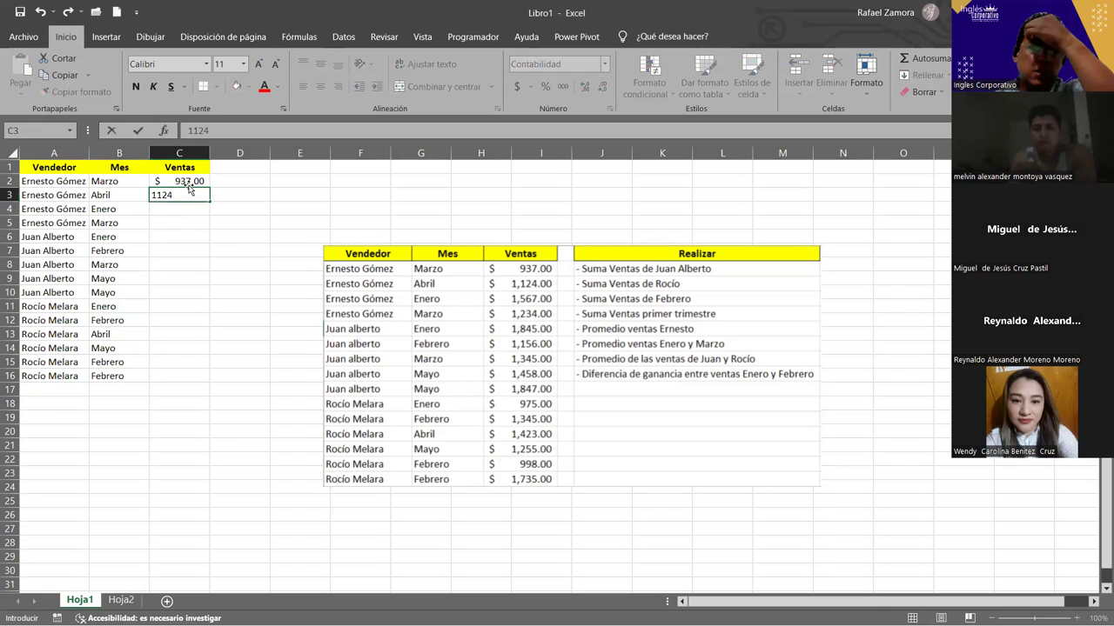
pyautogui.press('Return')
pyautogui.write('1567')
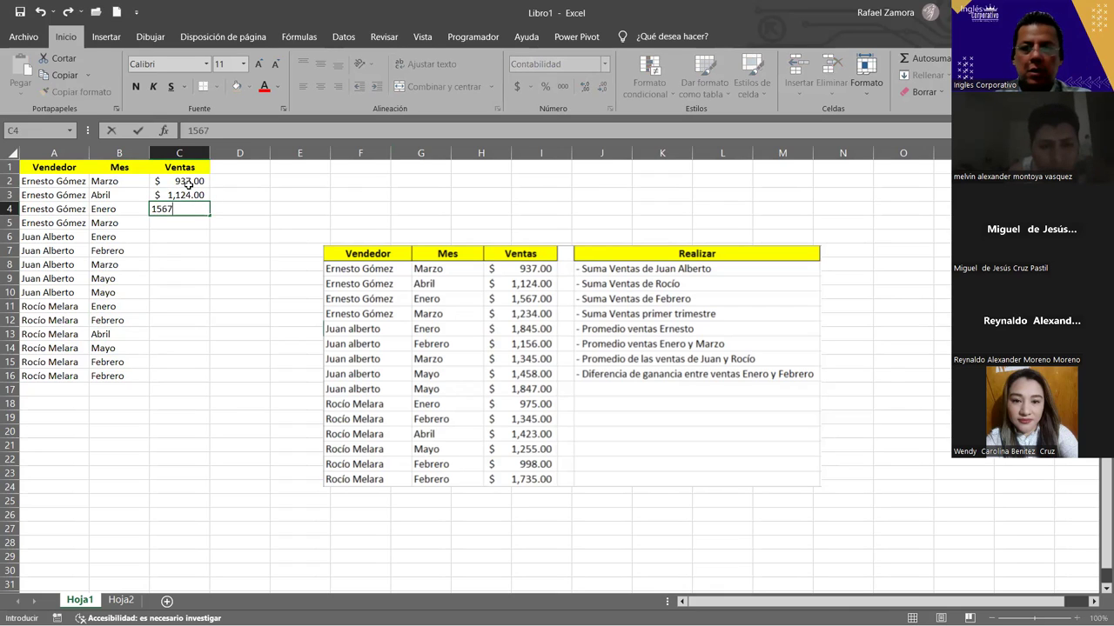
pyautogui.press('Return')
pyautogui.write('1,234')
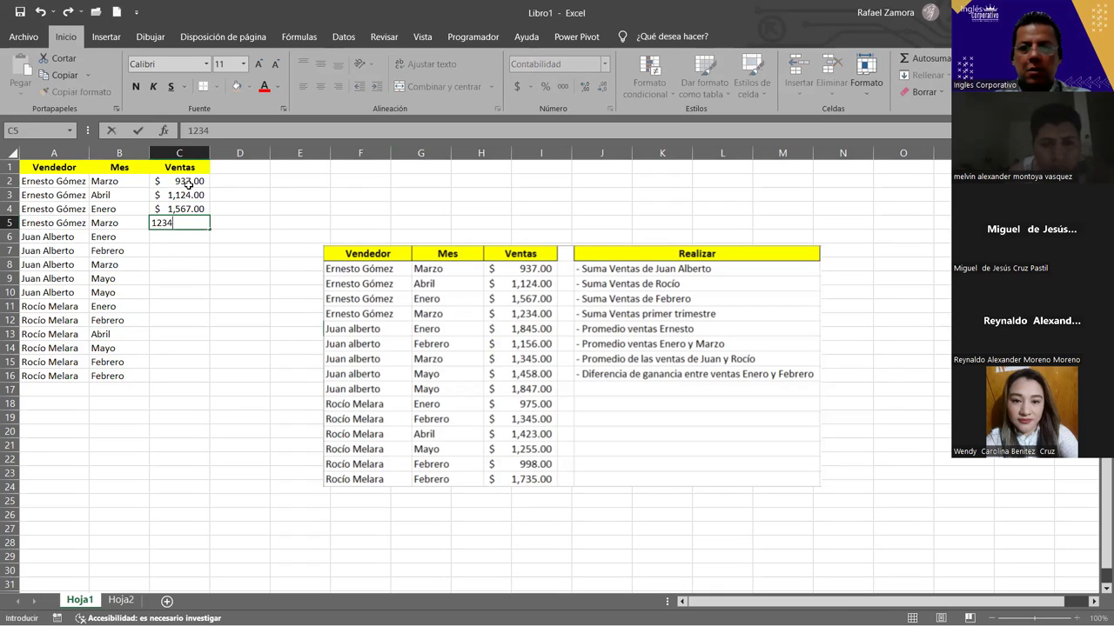
pyautogui.press('Return')
pyautogui.write('1,845')
pyautogui.press('Return')
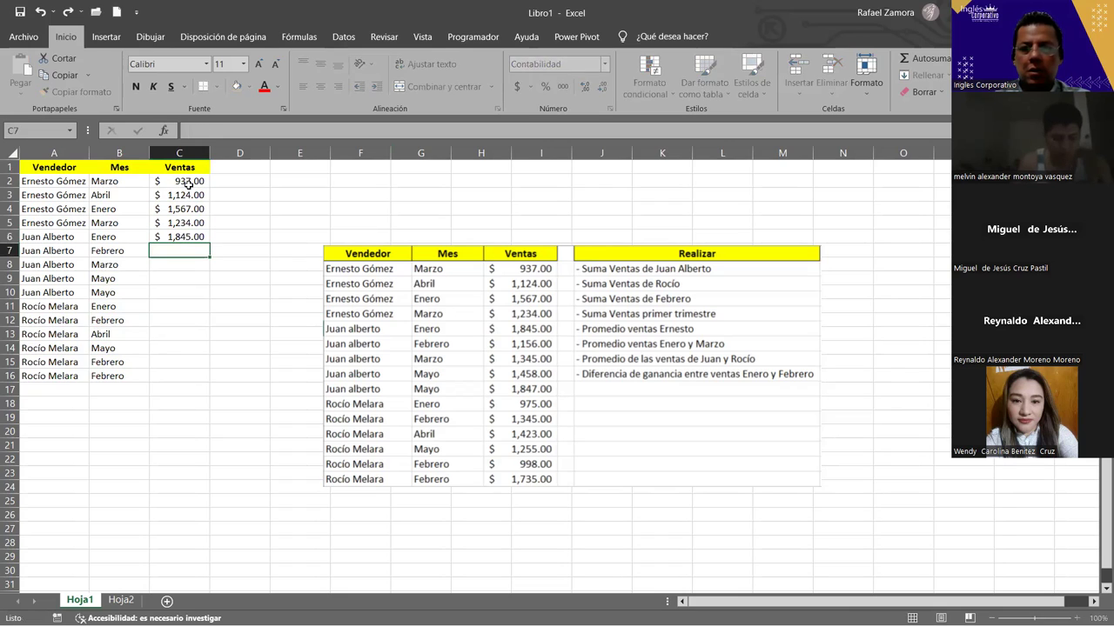
pyautogui.write('1156')
pyautogui.press('Return')
pyautogui.write('1345')
pyautogui.press('Return')
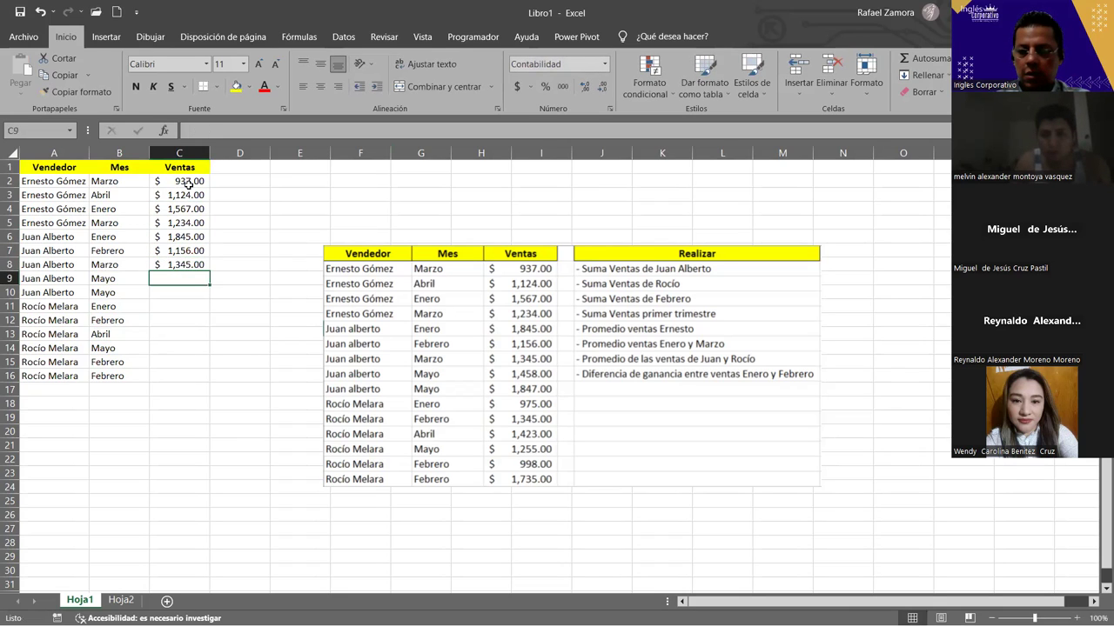
pyautogui.write('1458')
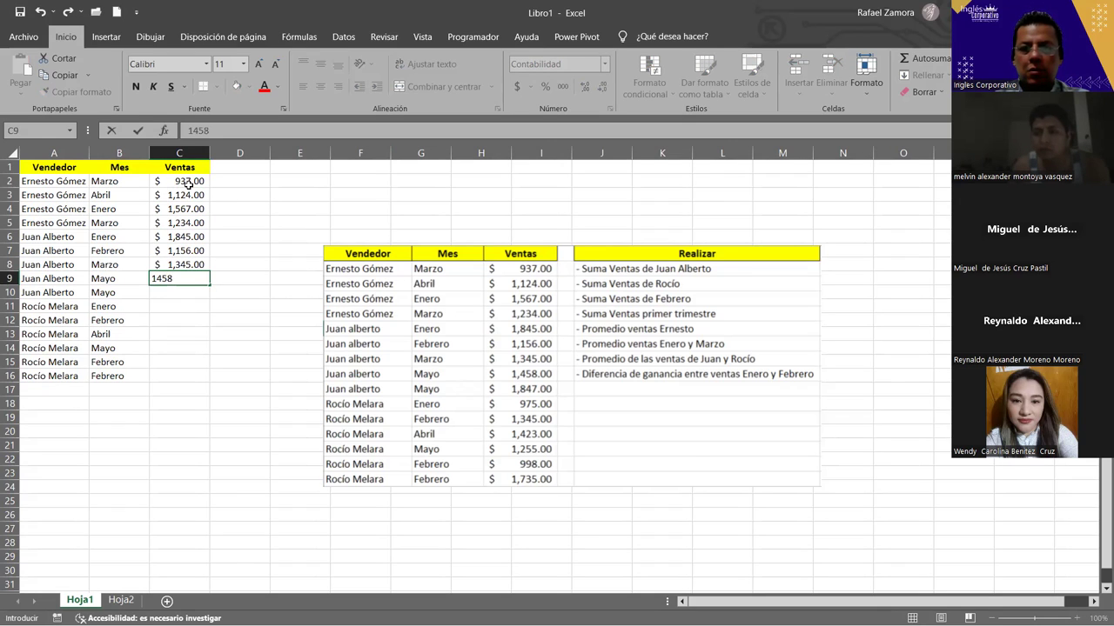
pyautogui.press('Return')
# Enter sales in C10:C16: 1847, 975, 1345, 1423, 1255, 998, 1735
pyautogui.write('1845')
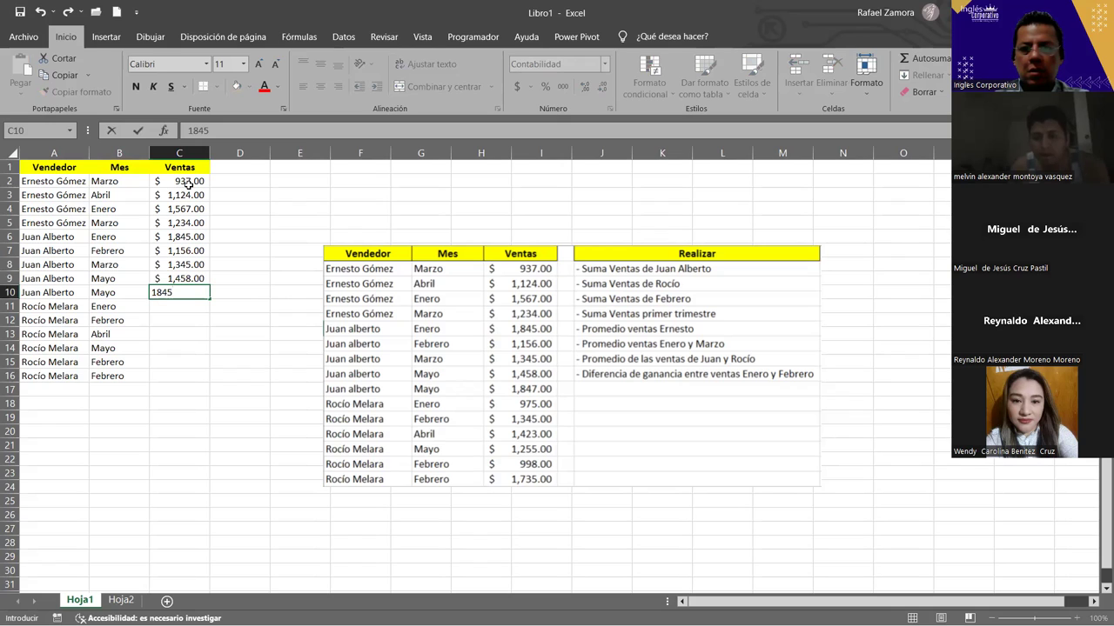
pyautogui.press('BackSpace')
pyautogui.write('7')
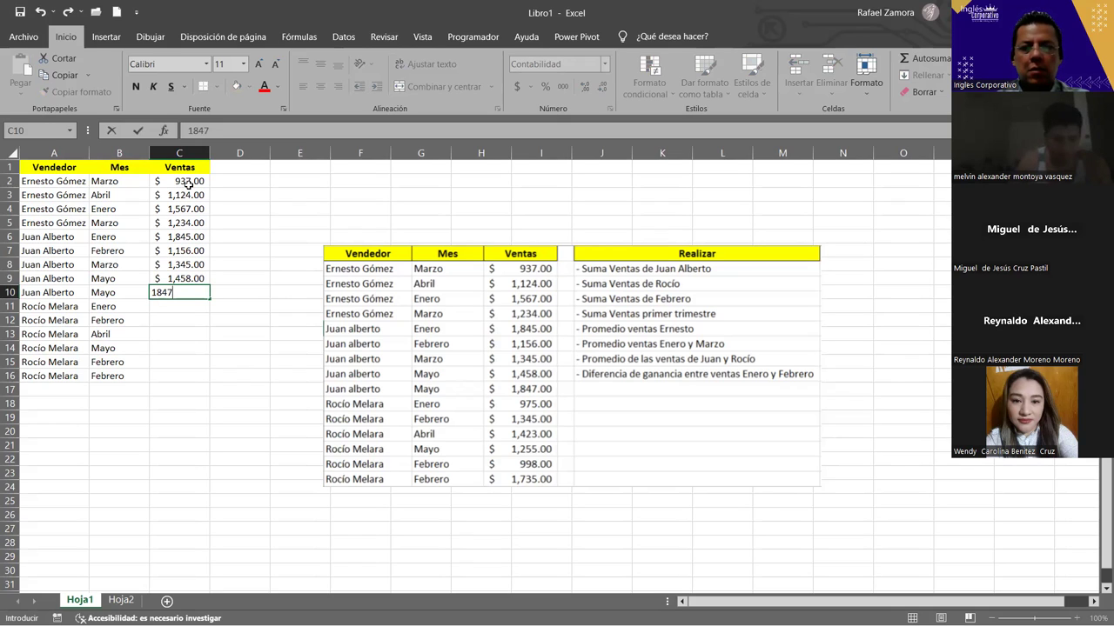
pyautogui.press('Return')
pyautogui.write('975')
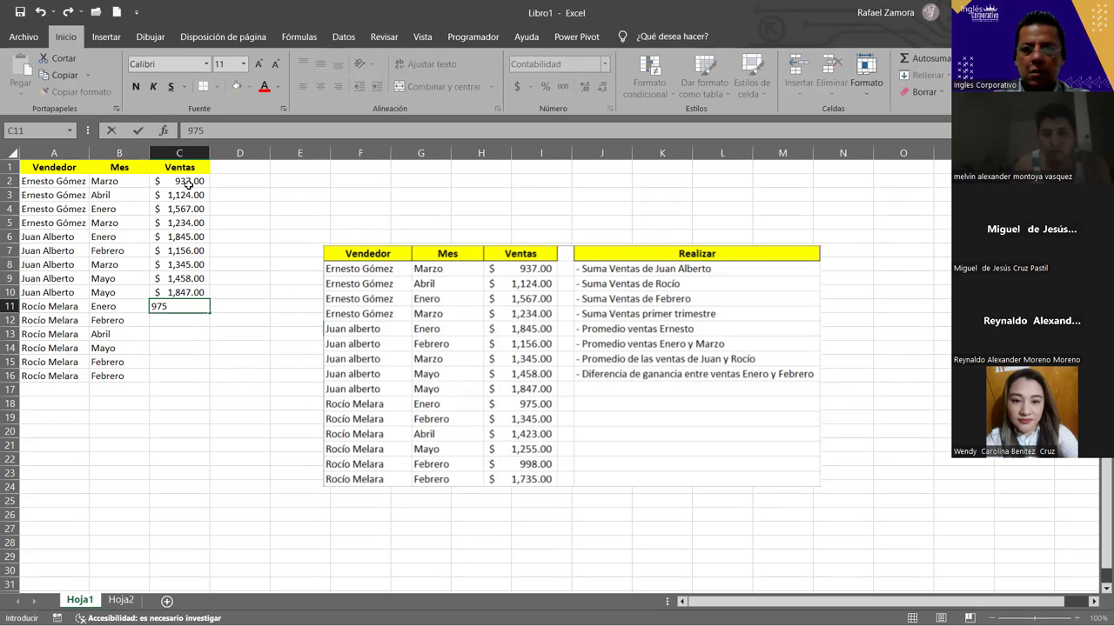
pyautogui.press('Return')
pyautogui.write('1345')
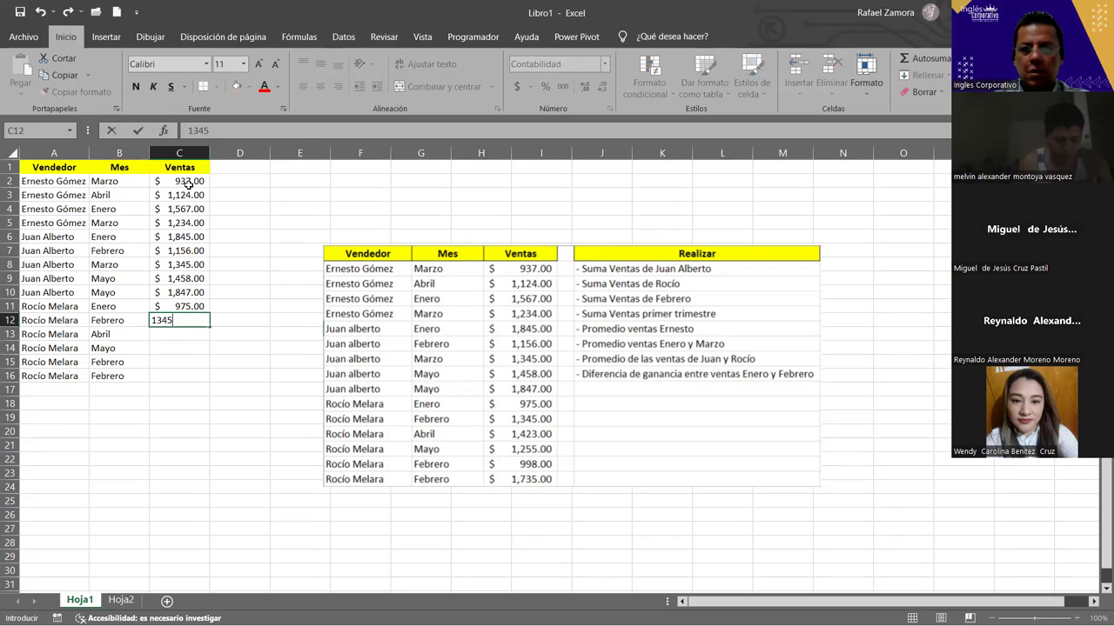
pyautogui.press('Return')
pyautogui.write('1423')
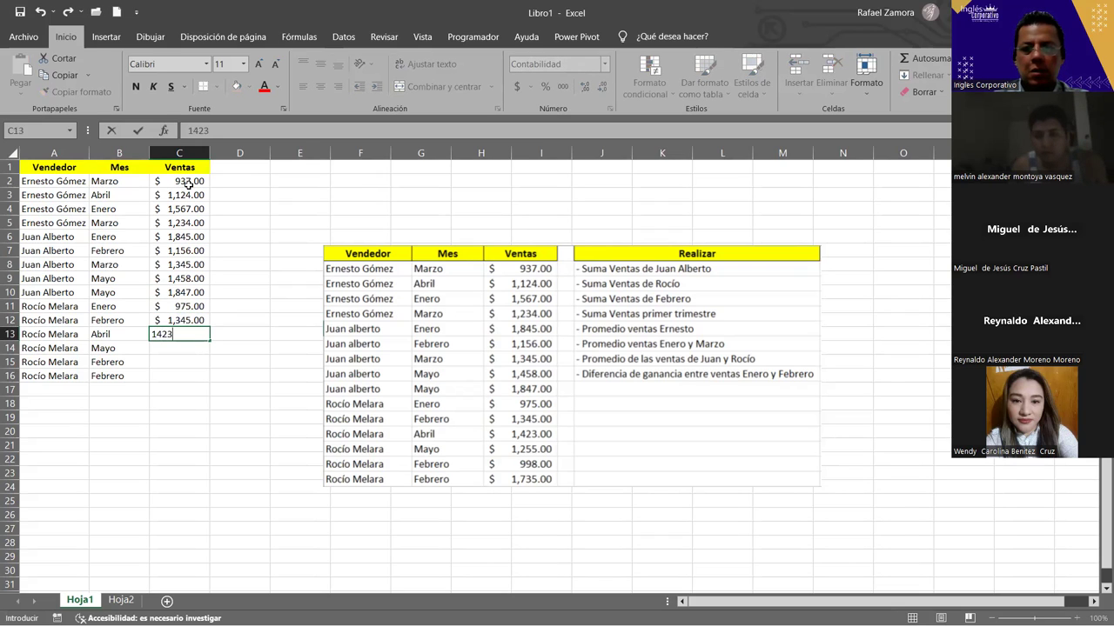
pyautogui.press('Return')
pyautogui.write('1,255')
pyautogui.press('Return')
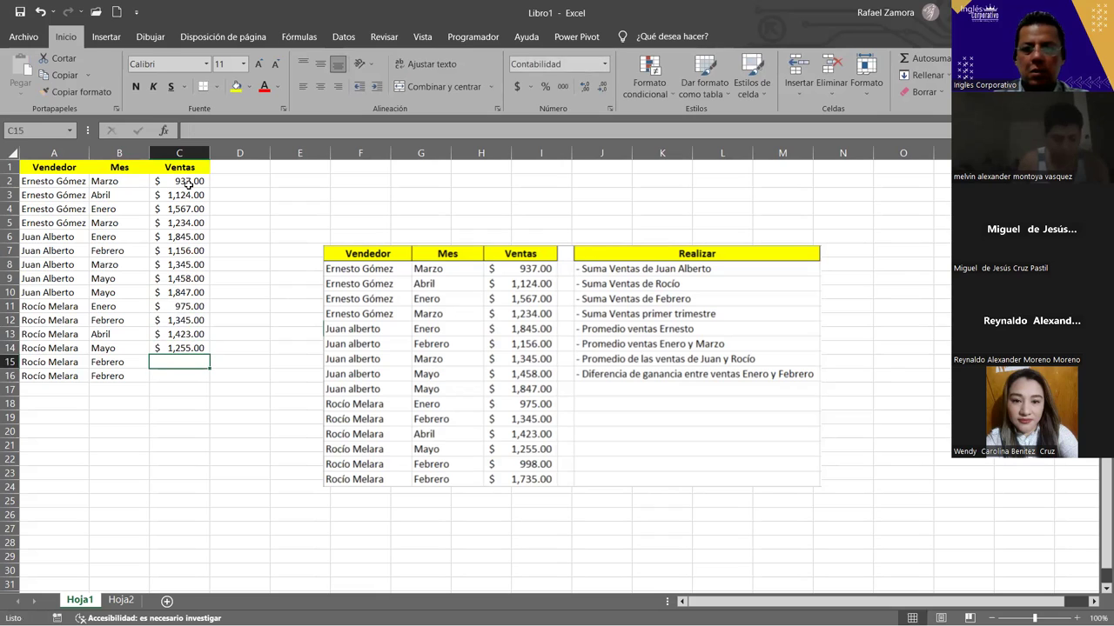
pyautogui.write('998')
pyautogui.press('Return')
pyautogui.write('1,735')
pyautogui.press('Return')
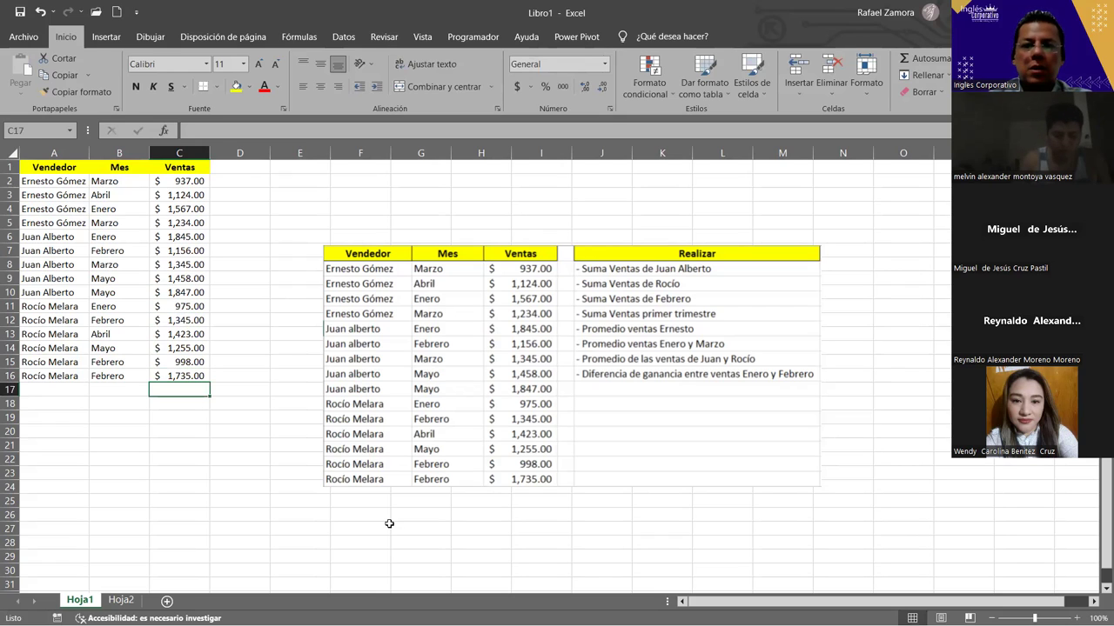
# Crop the Realizar list off the table picture, move it to columns J–N and enlarge it
pyautogui.click(470, 426)
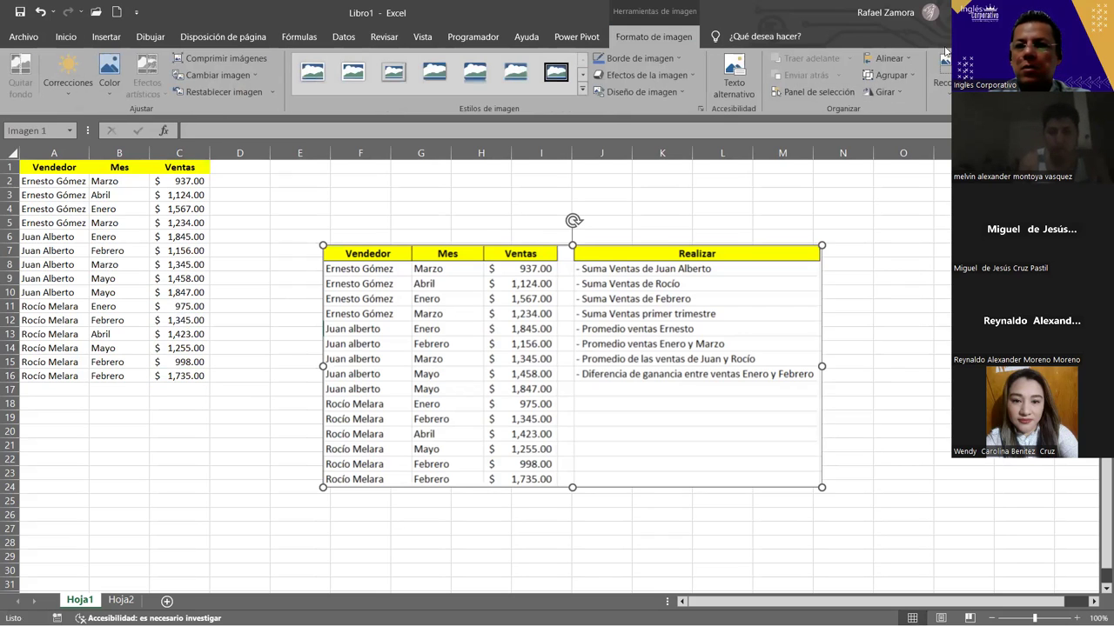
pyautogui.click(943, 74)
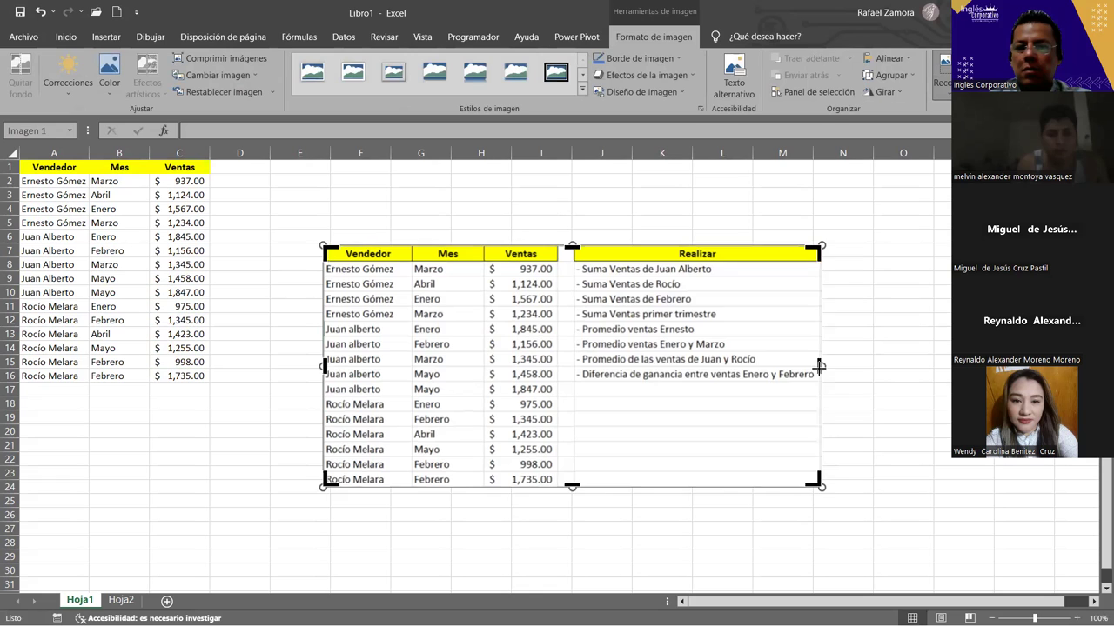
pyautogui.moveTo(822, 365); pyautogui.dragTo(570, 348)
pyautogui.click(541, 170)
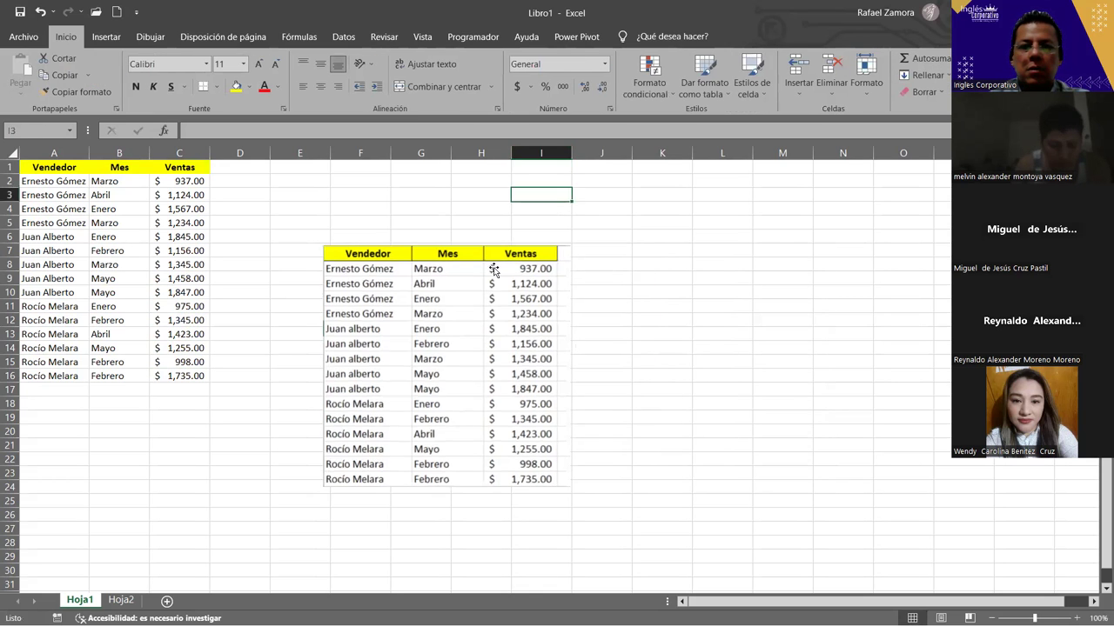
pyautogui.moveTo(495, 266); pyautogui.dragTo(790, 221)
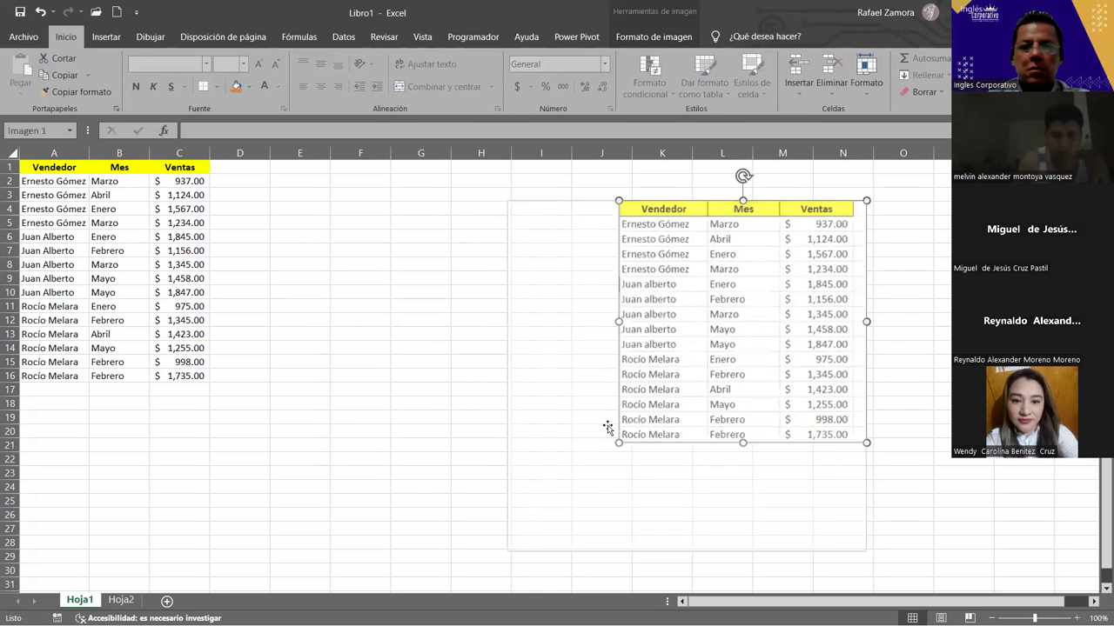
pyautogui.moveTo(618, 443); pyautogui.dragTo(561, 523)
pyautogui.click(427, 383)
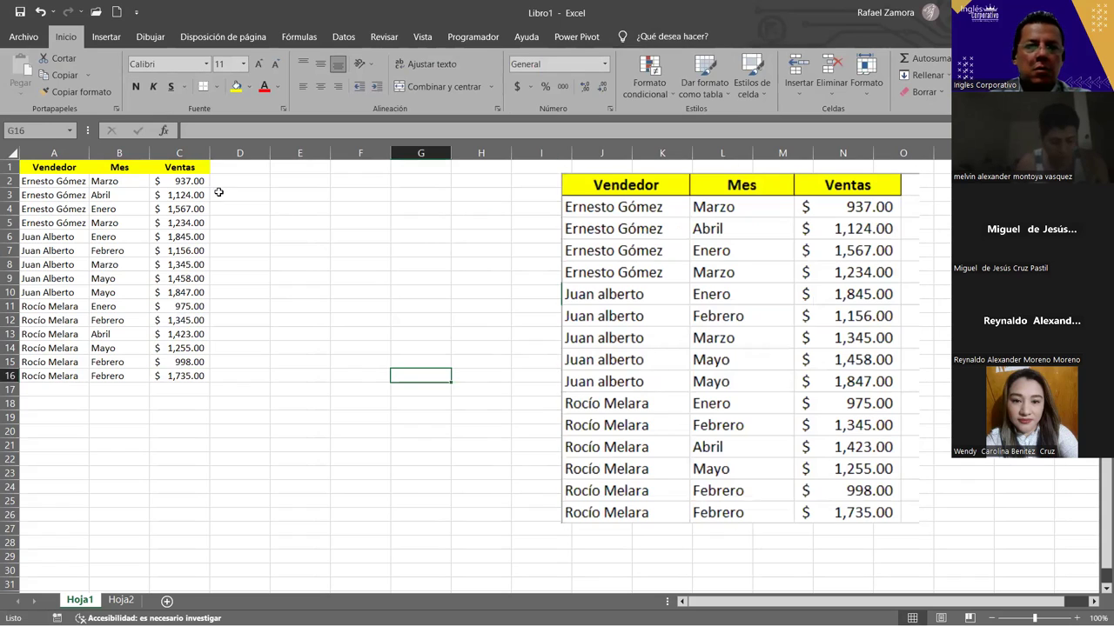
# Apply Todos los bordes to the header cells A1:C1
pyautogui.click(186, 178)
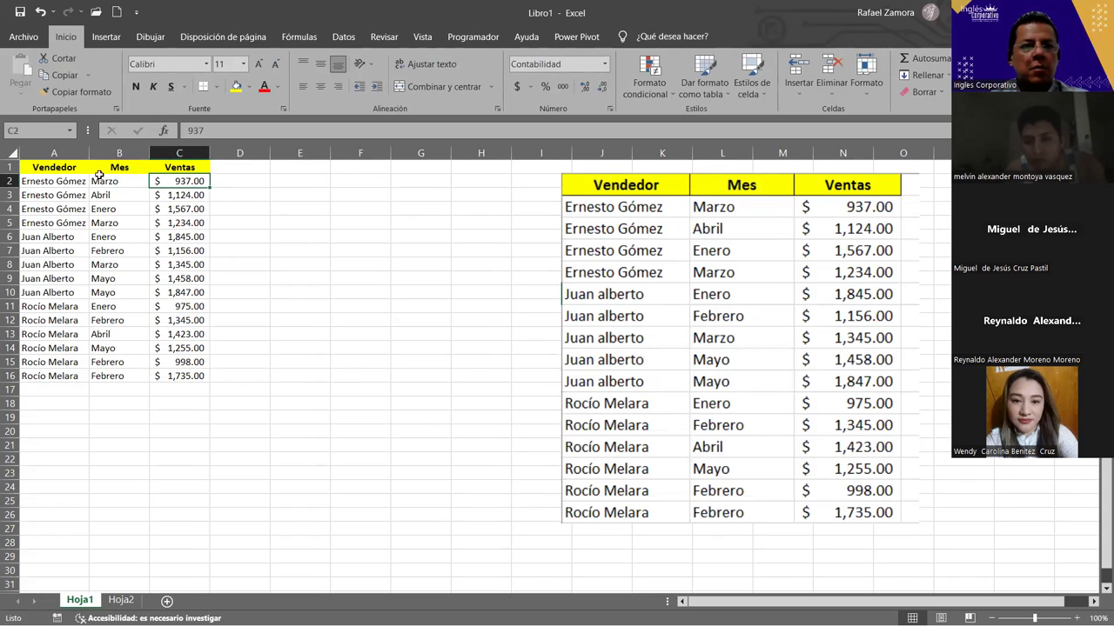
pyautogui.moveTo(63, 166); pyautogui.dragTo(179, 167)
pyautogui.click(218, 88)
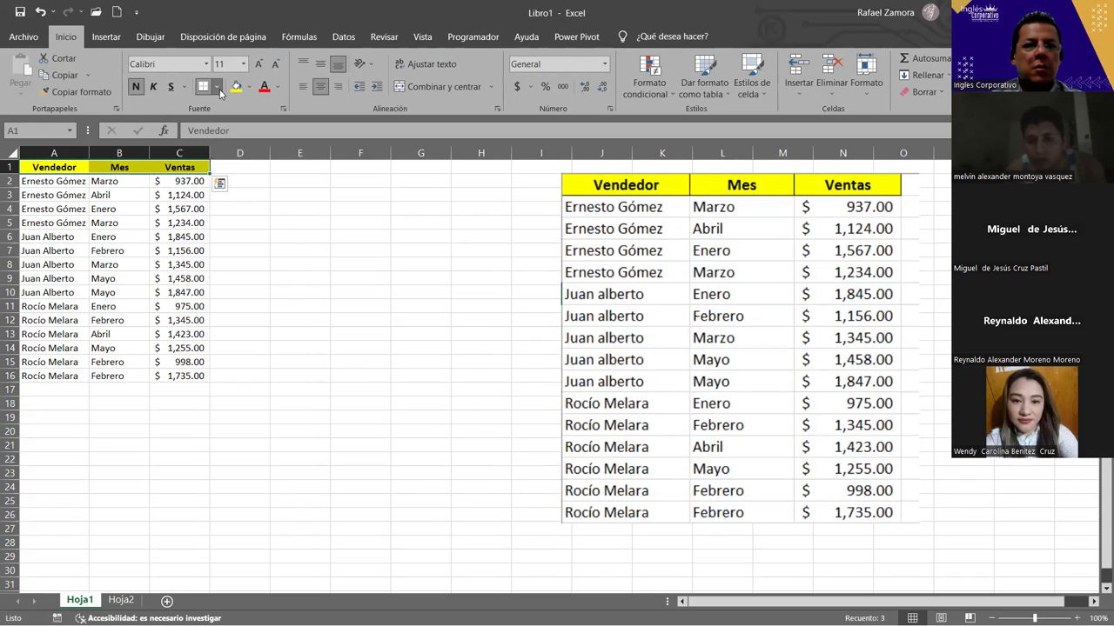
pyautogui.click(236, 220)
# Delete the sales-table picture, leaving only the typed table
pyautogui.click(669, 313)
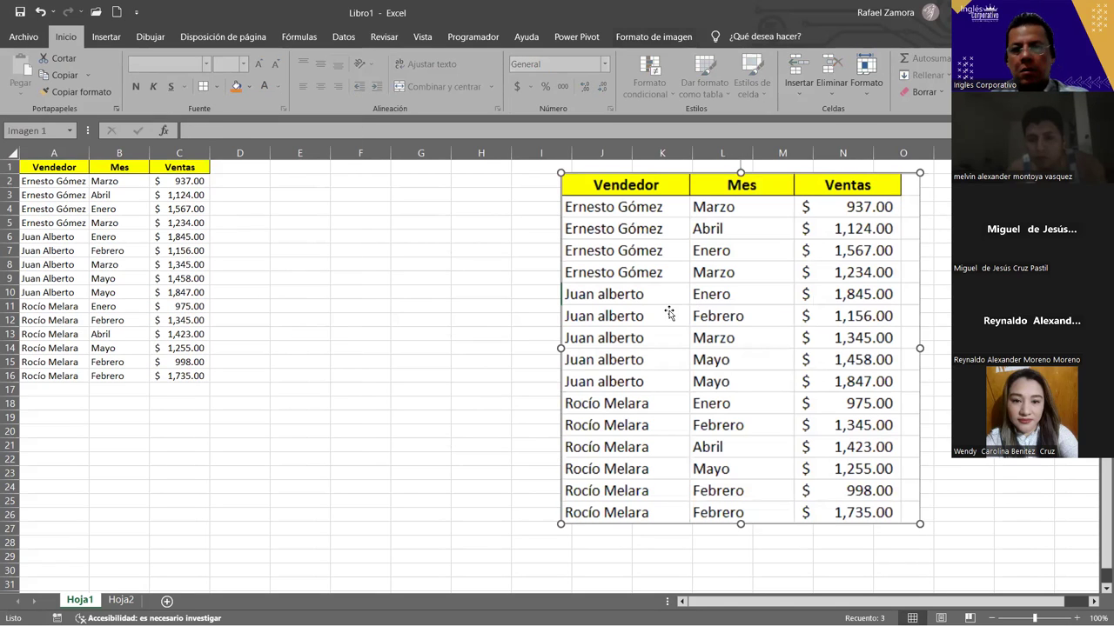
pyautogui.press('Delete')
pyautogui.moveTo(181, 181); pyautogui.dragTo(182, 376)
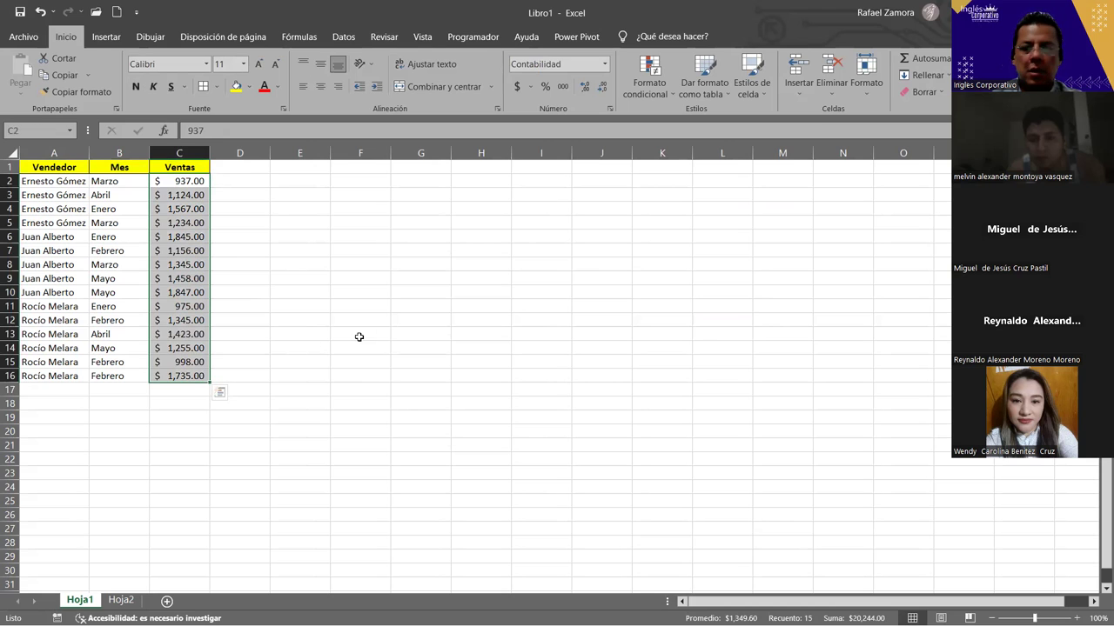
pyautogui.click(541, 307)
pyautogui.keyDown('ctrl'); pyautogui.scroll(1, 393, 281); pyautogui.keyUp('ctrl')
pyautogui.keyDown('ctrl'); pyautogui.scroll(1, 383, 296); pyautogui.keyUp('ctrl')
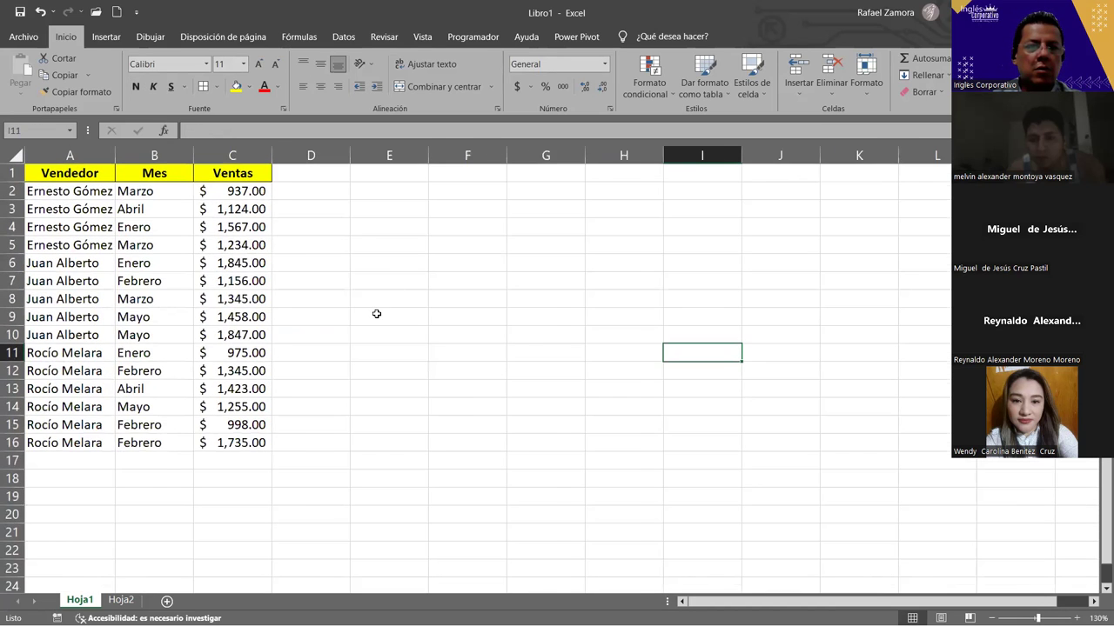
pyautogui.keyDown('ctrl'); pyautogui.scroll(1, 370, 312); pyautogui.keyUp('ctrl')
pyautogui.keyDown('ctrl'); pyautogui.scroll(1, 365, 311); pyautogui.keyUp('ctrl')
pyautogui.keyDown('ctrl'); pyautogui.scroll(1, 365, 311); pyautogui.keyUp('ctrl')
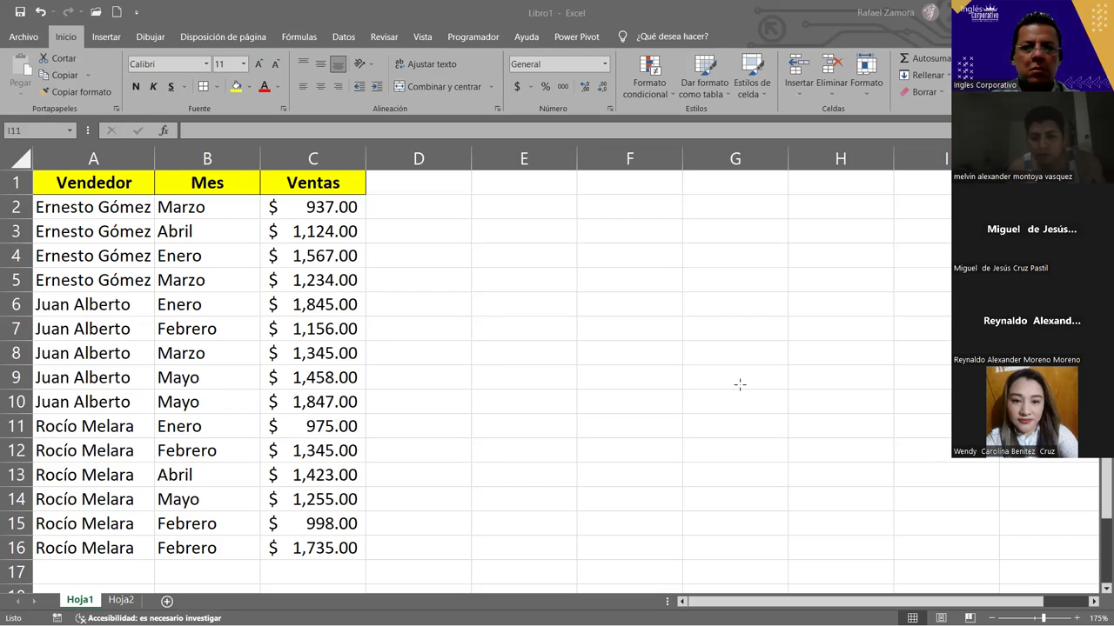
pyautogui.click(629, 329)
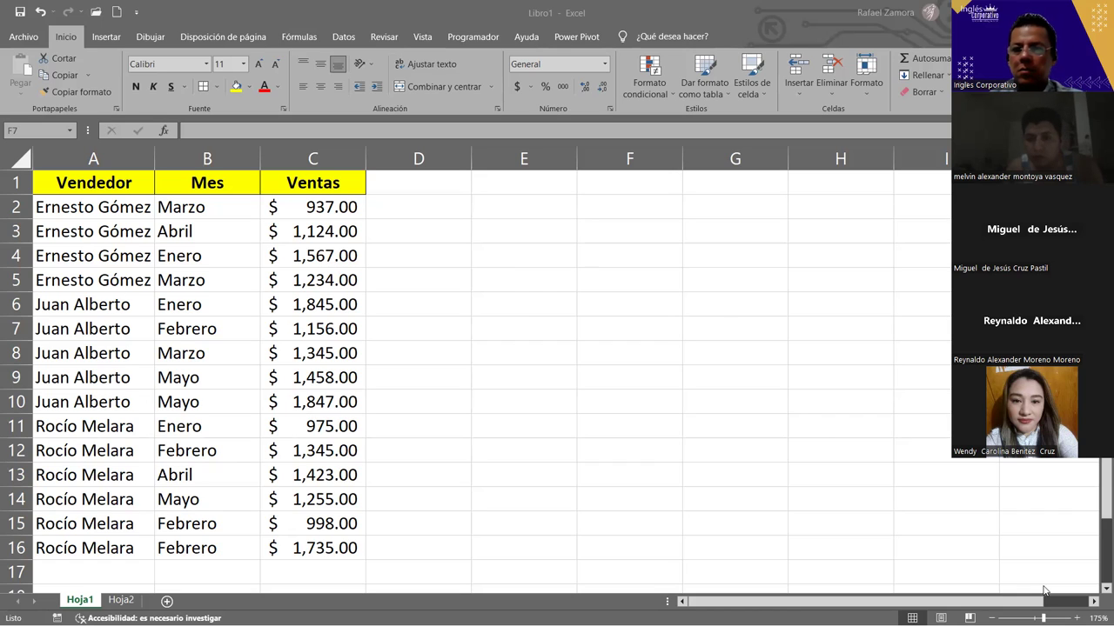
pyautogui.click(551, 418)
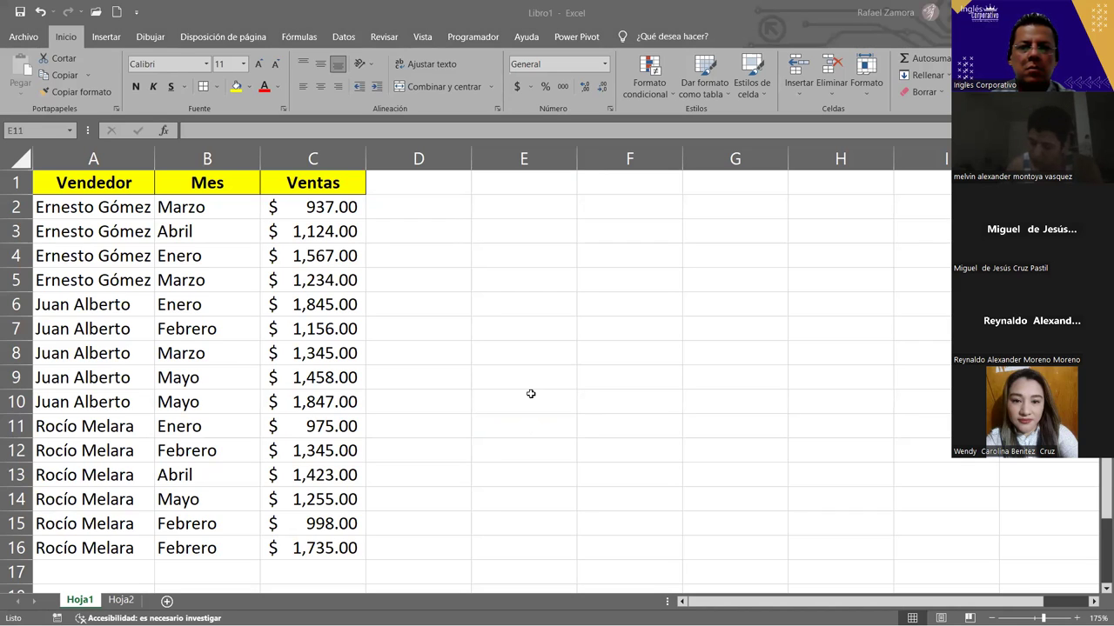
# Set cells E2:E10 to Texto number format
pyautogui.moveTo(524, 207); pyautogui.dragTo(524, 402)
pyautogui.click(605, 63)
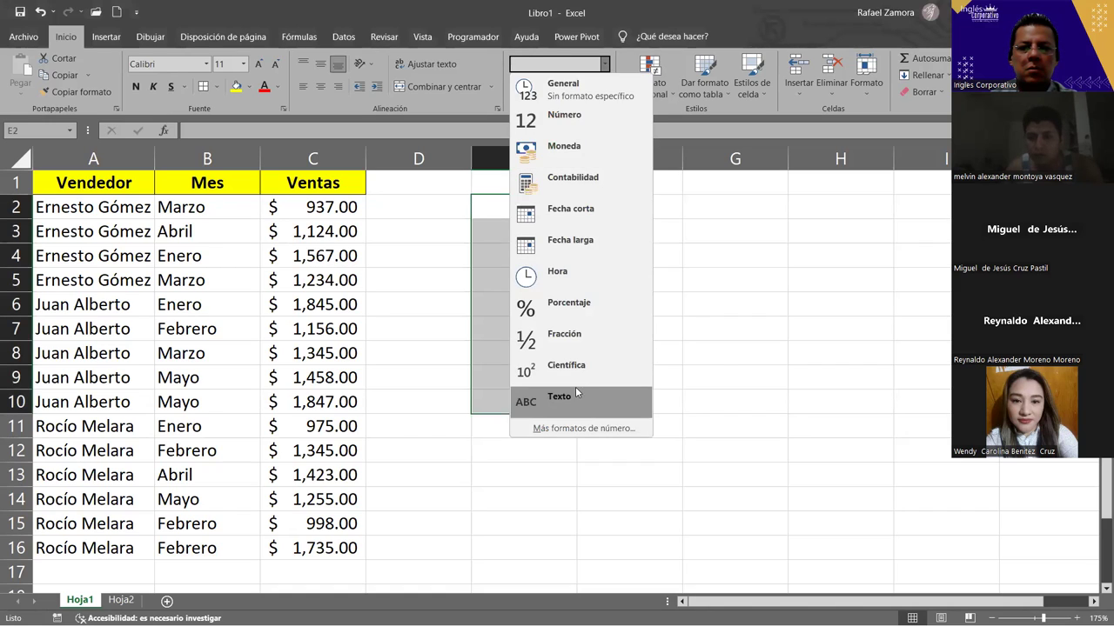
pyautogui.click(550, 404)
pyautogui.moveTo(628, 383); pyautogui.dragTo(651, 400)
pyautogui.click(655, 401)
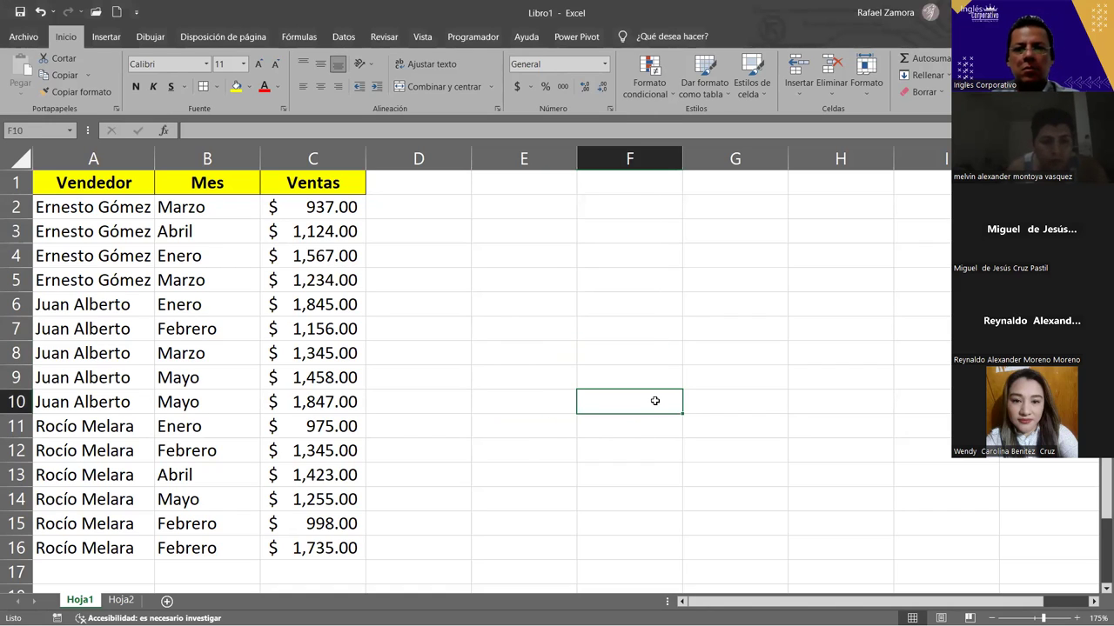
pyautogui.click(554, 254)
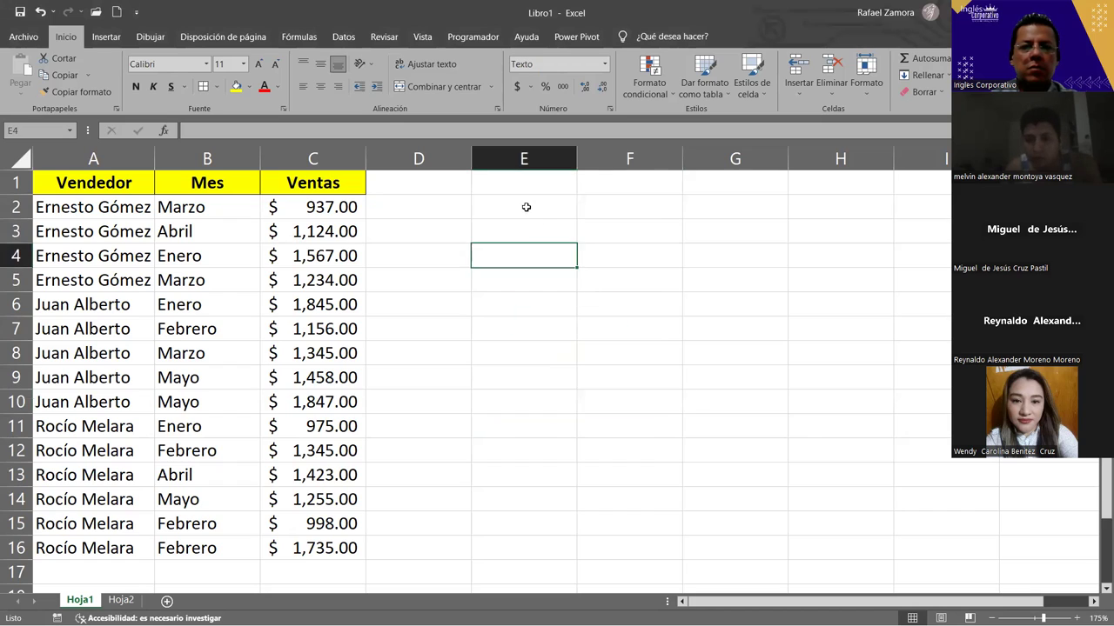
pyautogui.click(526, 207)
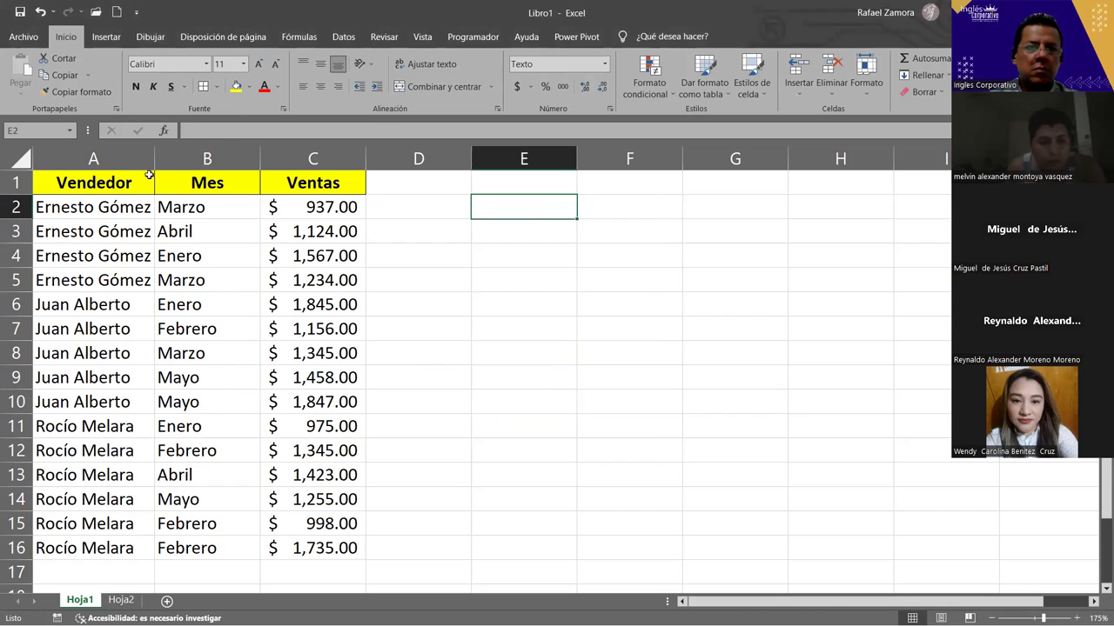
# Widen column A so the seller names fit fully
pyautogui.moveTo(153, 161); pyautogui.dragTo(176, 161)
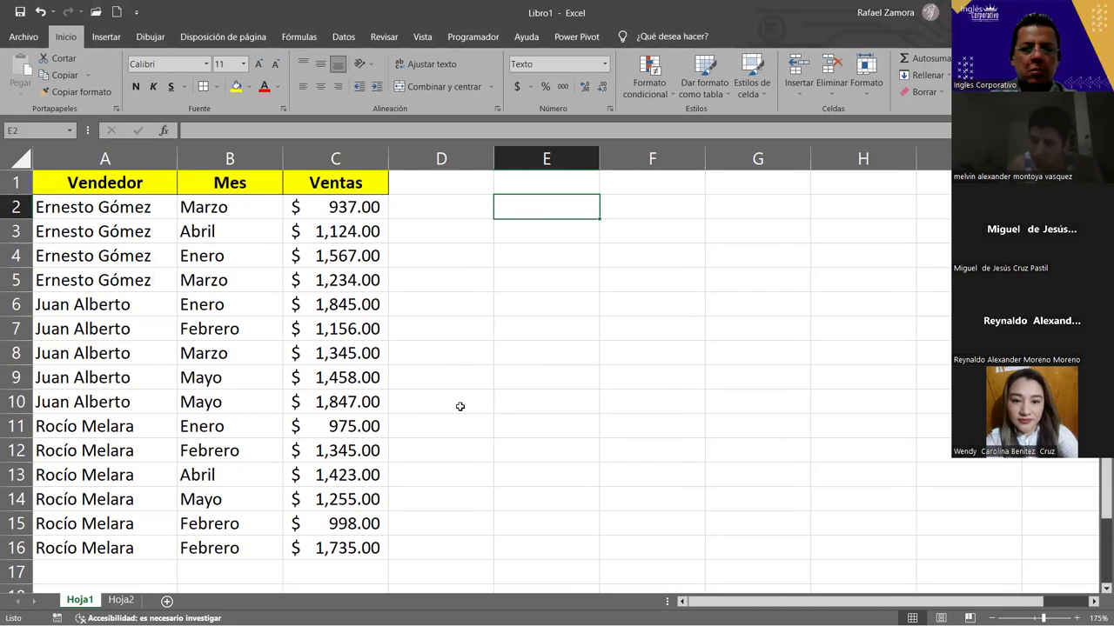
pyautogui.click(460, 406)
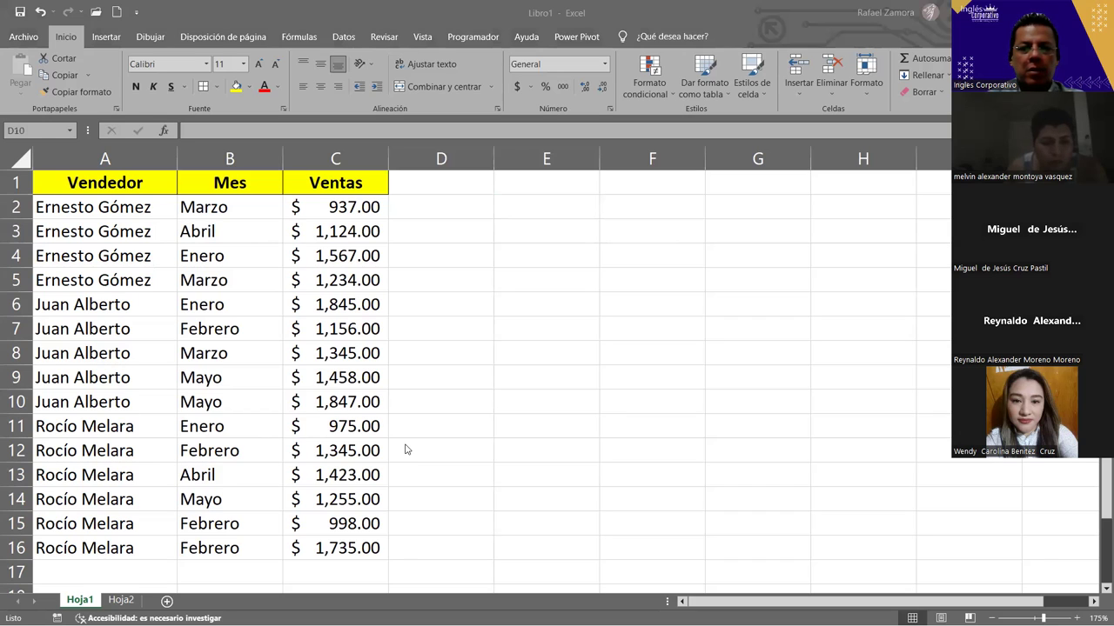
pyautogui.click(348, 207)
pyautogui.hotkey('ctrl', 'shift', 'Down')
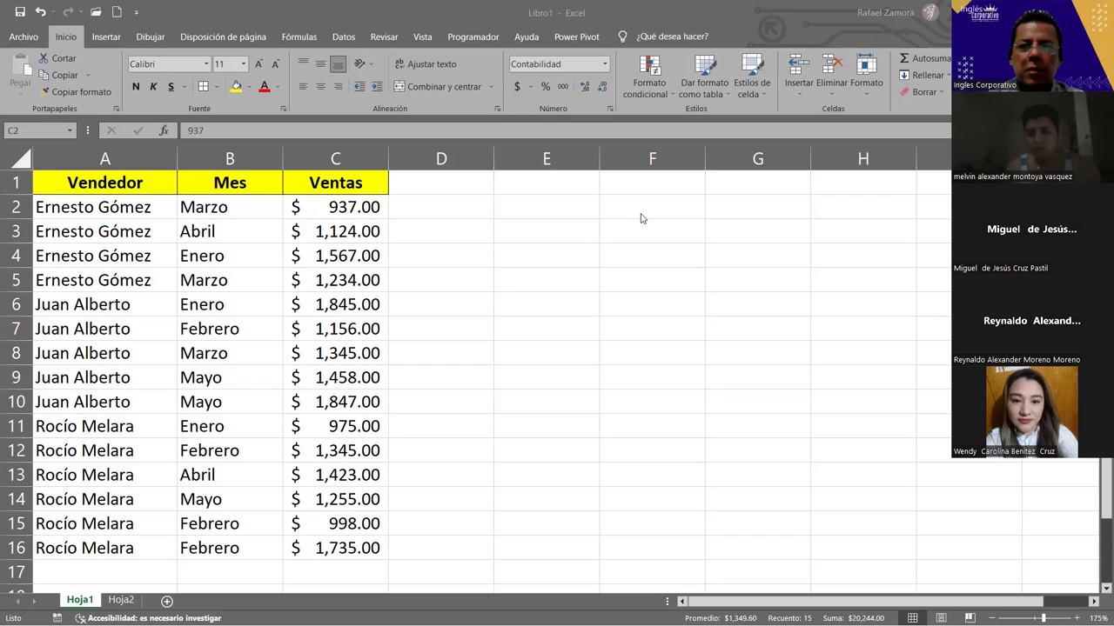
# Enter the Juan, Rocío and February sum questions in E2:E4
pyautogui.click(546, 225)
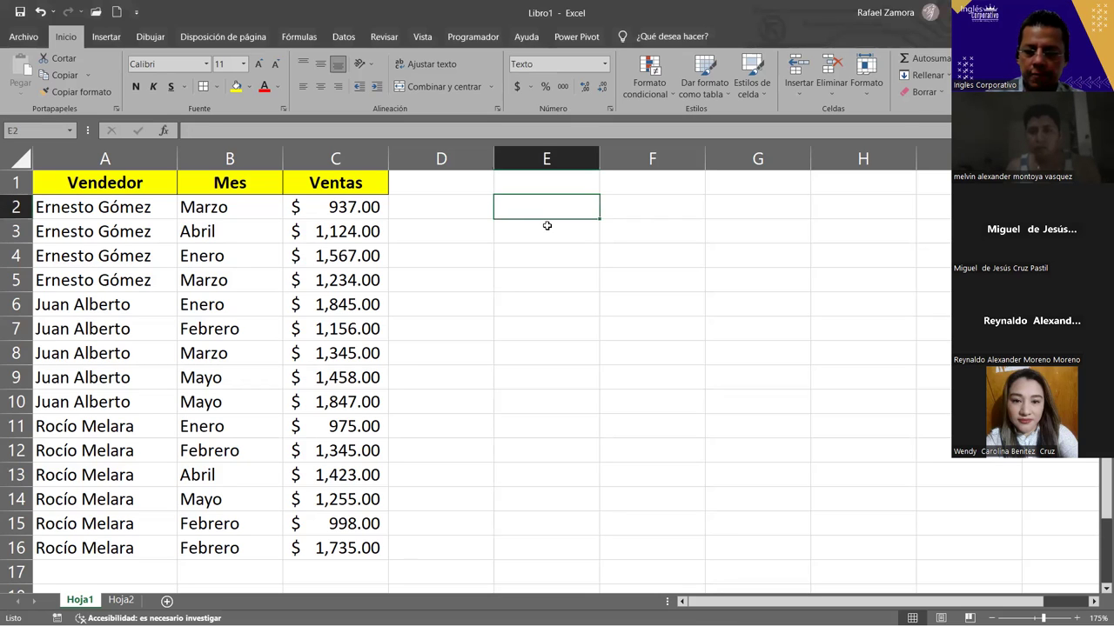
pyautogui.write('=')
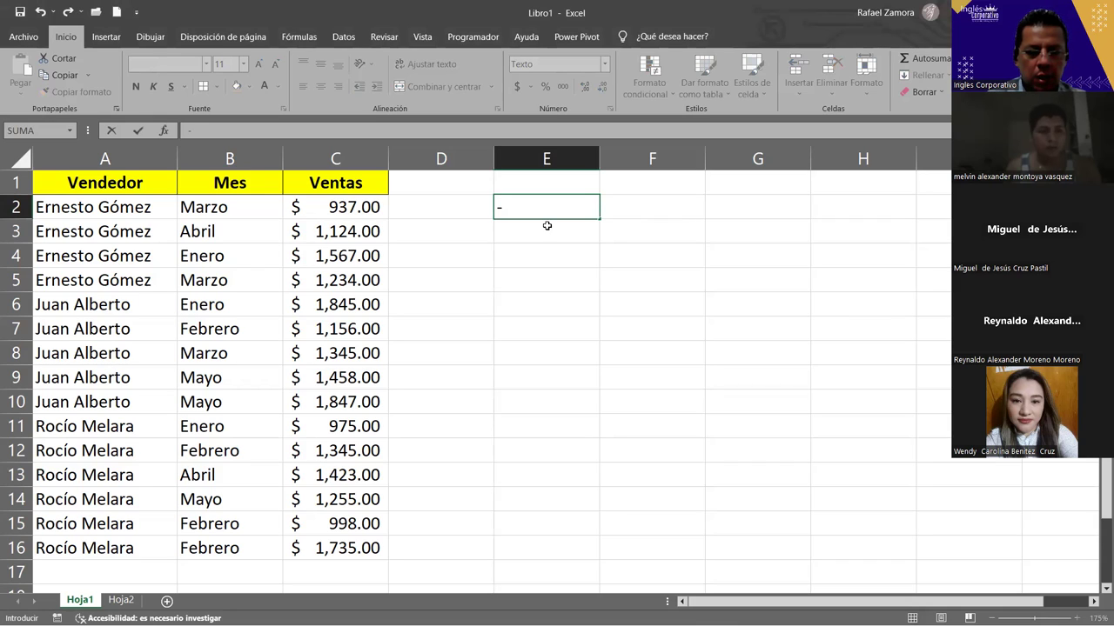
pyautogui.write(' Suma de las ventas')
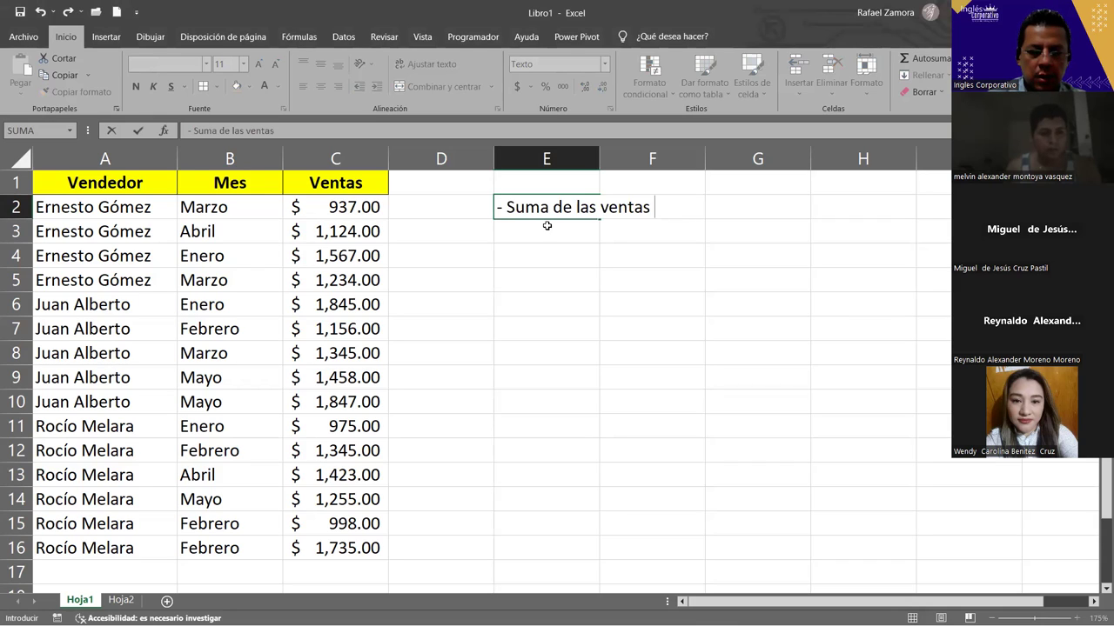
pyautogui.write(' de Juan')
pyautogui.press('Return')
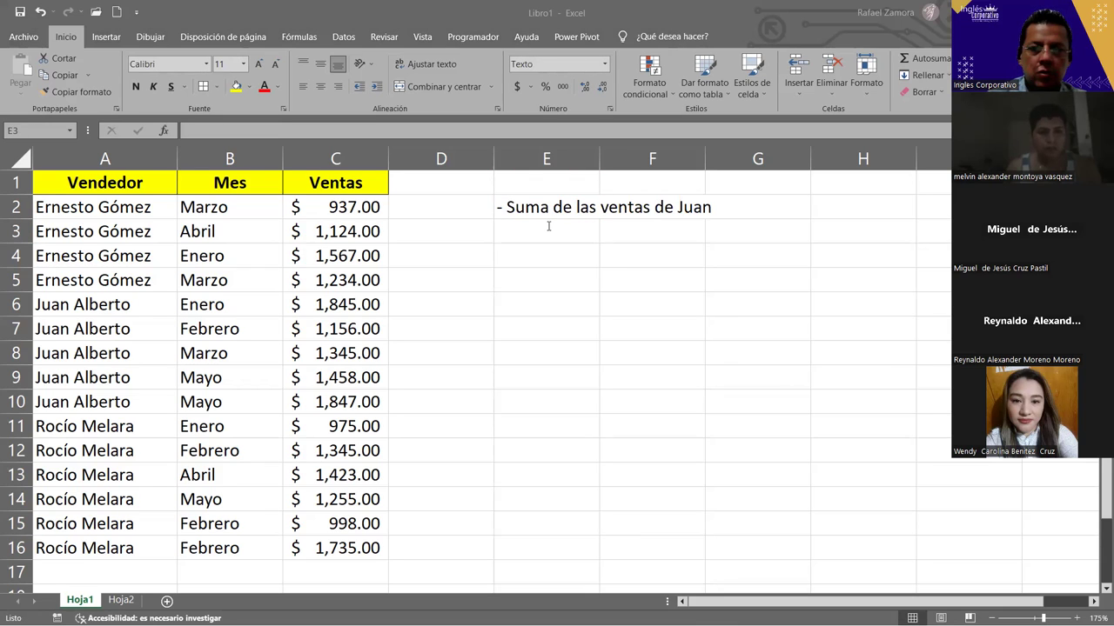
pyautogui.click(548, 226)
pyautogui.write('- Suma de ')
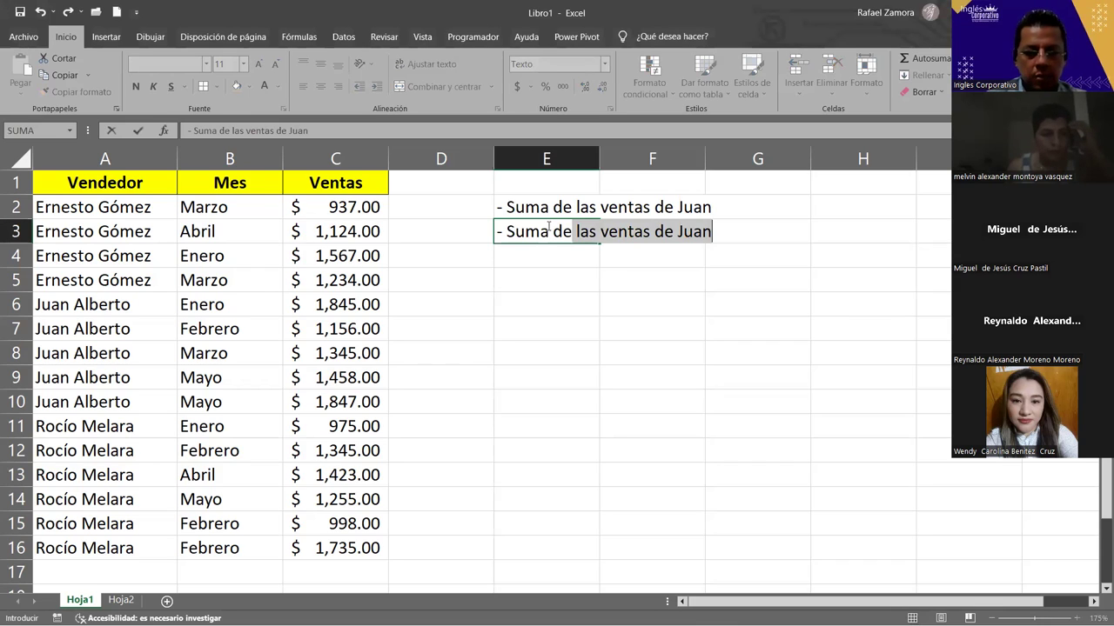
pyautogui.write('las ventas de ')
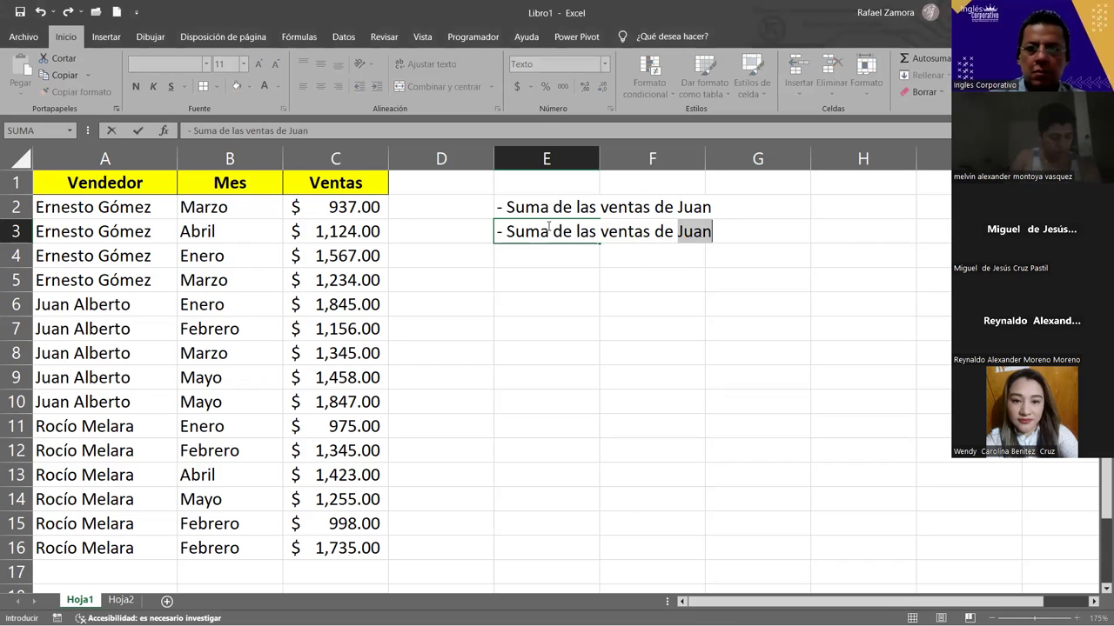
pyautogui.write('Roc')
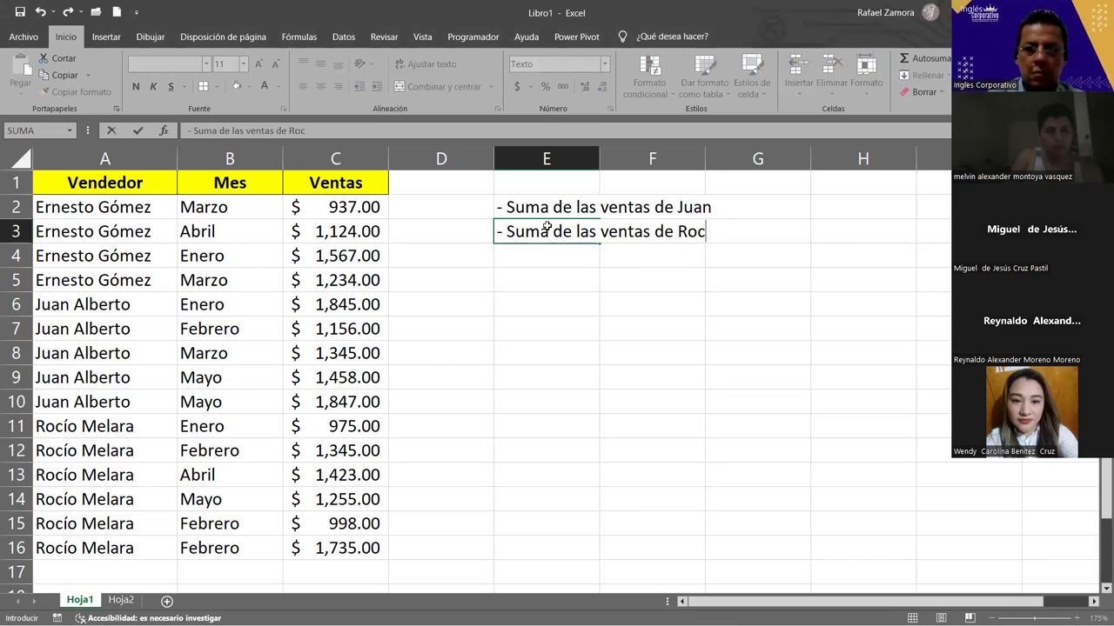
pyautogui.write('ío')
pyautogui.press('Return')
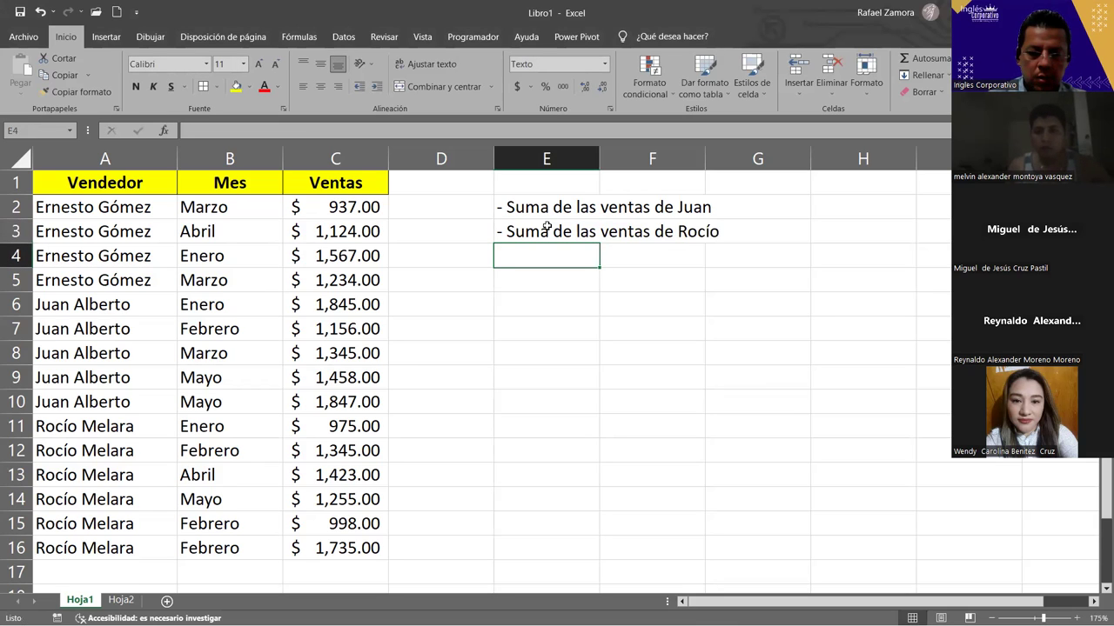
pyautogui.write('Suma cve')
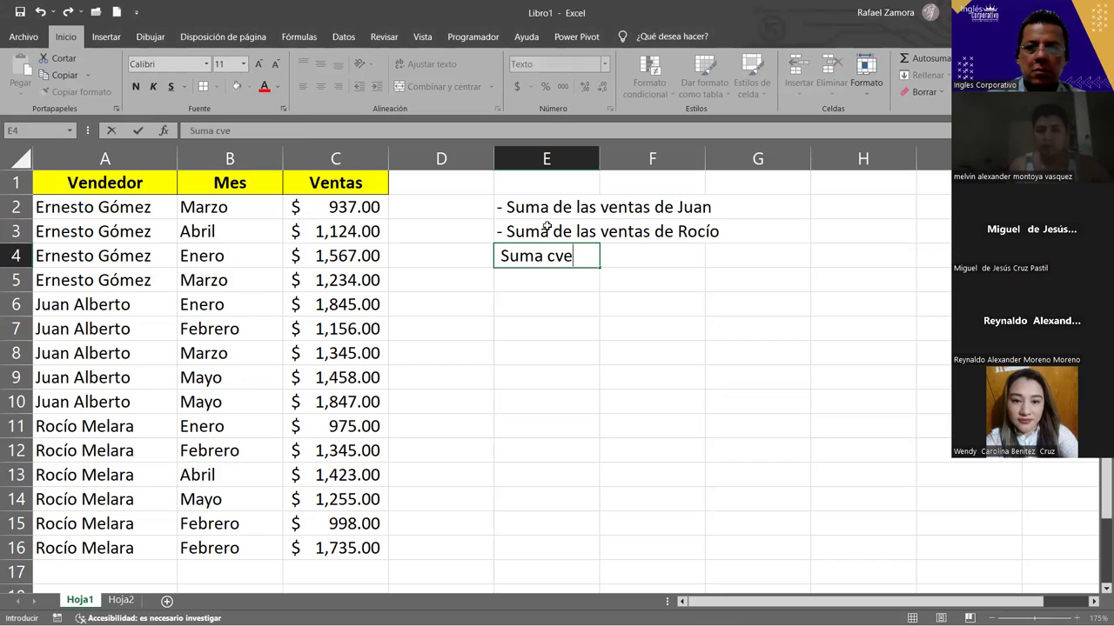
pyautogui.press('BackSpace')
pyautogui.press('BackSpace')
pyautogui.press('BackSpace')
pyautogui.press('BackSpace')
pyautogui.write('- ')
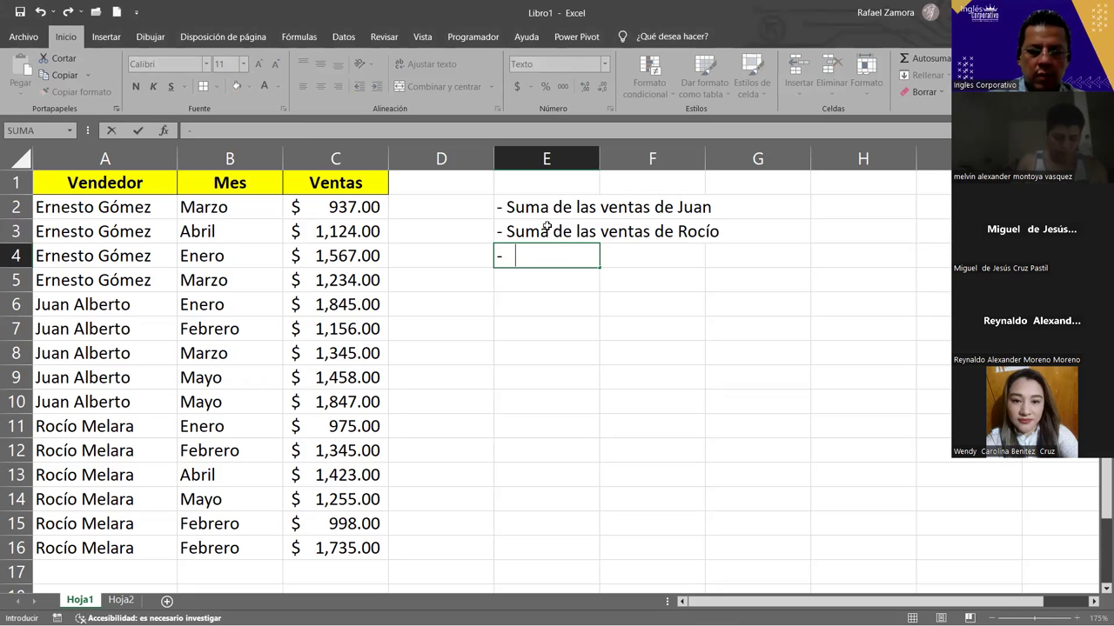
pyautogui.write('Suma ventas delmes de Febrero')
pyautogui.press('Return')
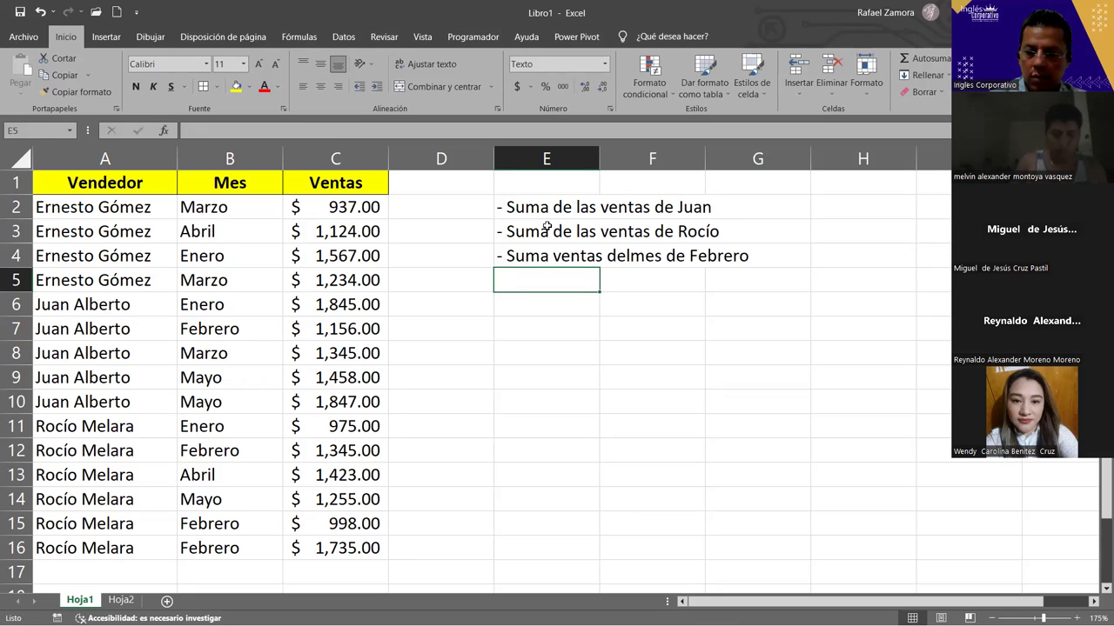
# Add '- Suma ventas primer trimestre' in E5 and '- Promedio ventas Ernesto' below it
pyautogui.write('Suma v')
pyautogui.press('BackSpace')
pyautogui.press('BackSpace')
pyautogui.press('BackSpace')
pyautogui.press('BackSpace')
pyautogui.press('BackSpace')
pyautogui.write('- ')
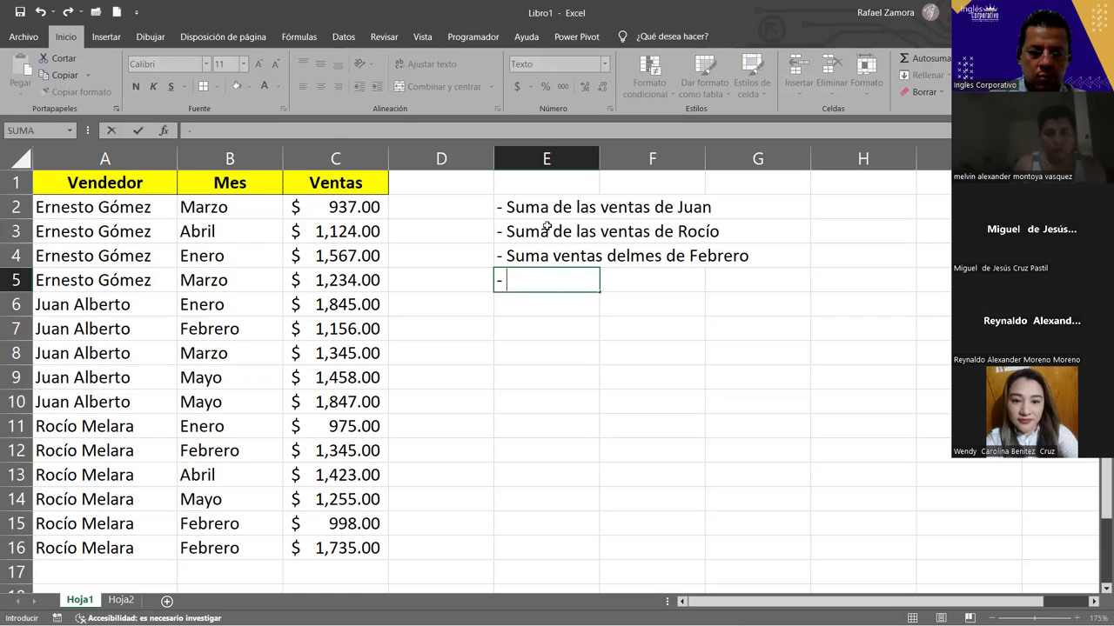
pyautogui.write('Suma ventas ')
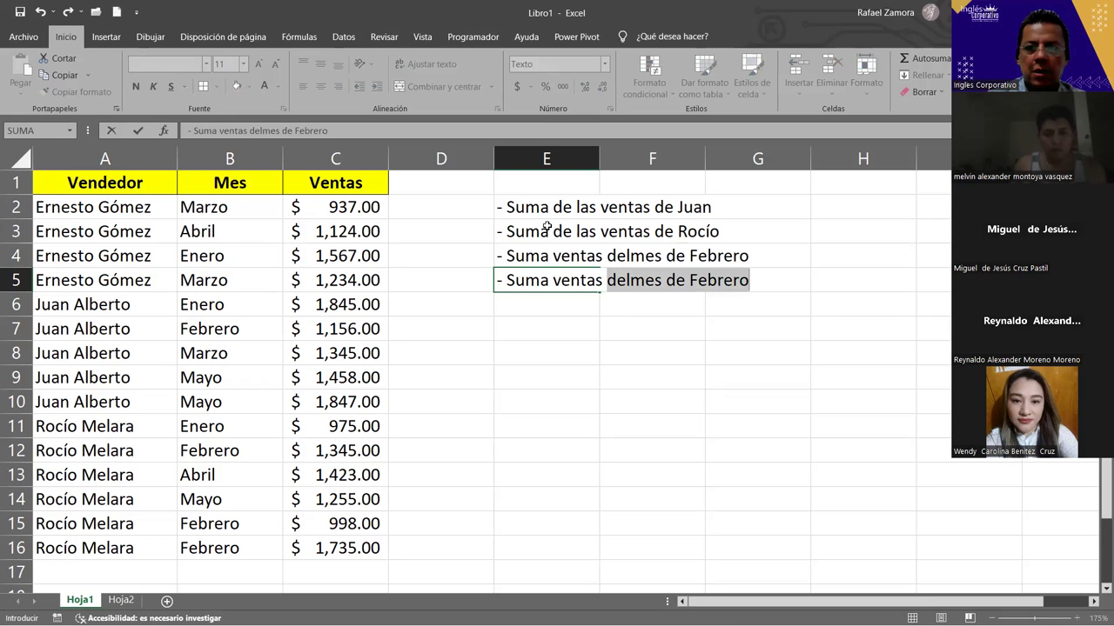
pyautogui.write('primer trimwers')
pyautogui.press('BackSpace')
pyautogui.press('BackSpace')
pyautogui.press('BackSpace')
pyautogui.write('est')
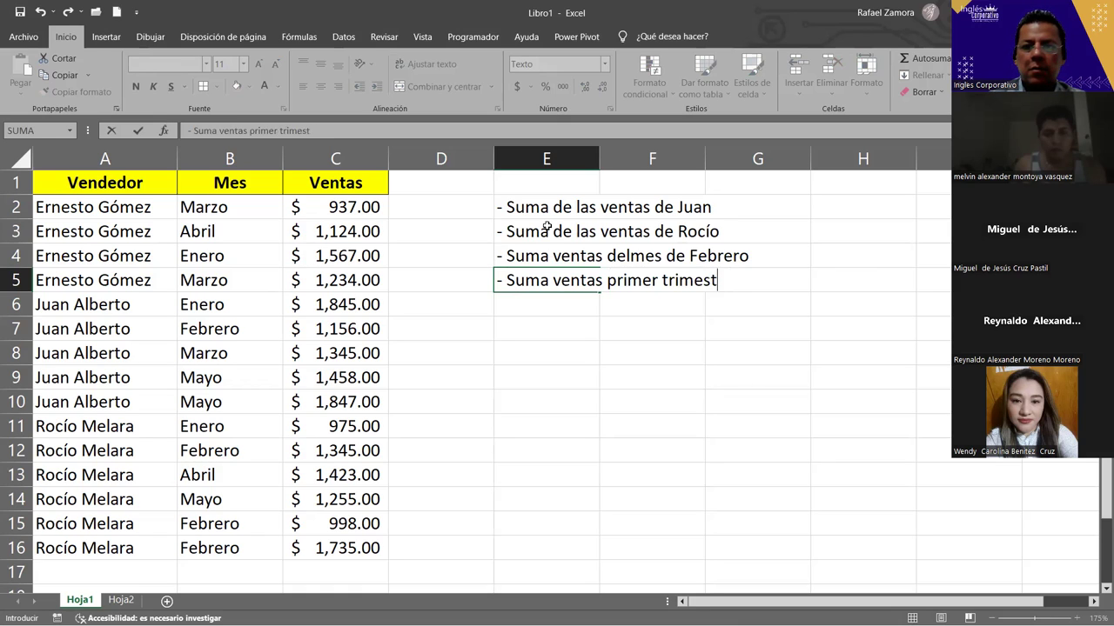
pyautogui.write('re')
pyautogui.press('Return')
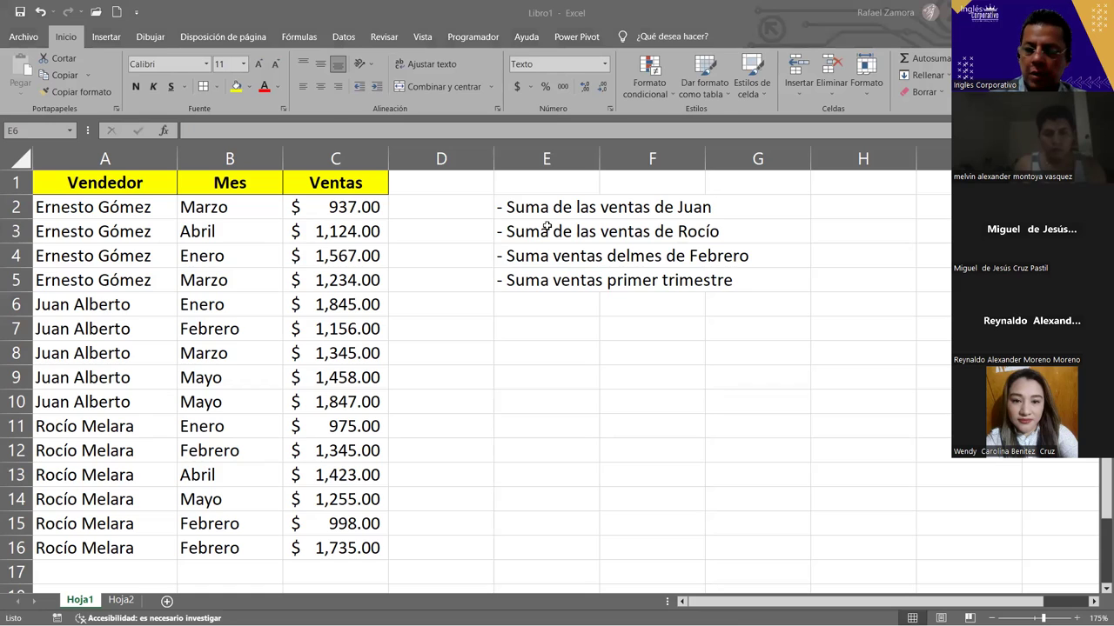
pyautogui.press('F8')
pyautogui.press('F8')
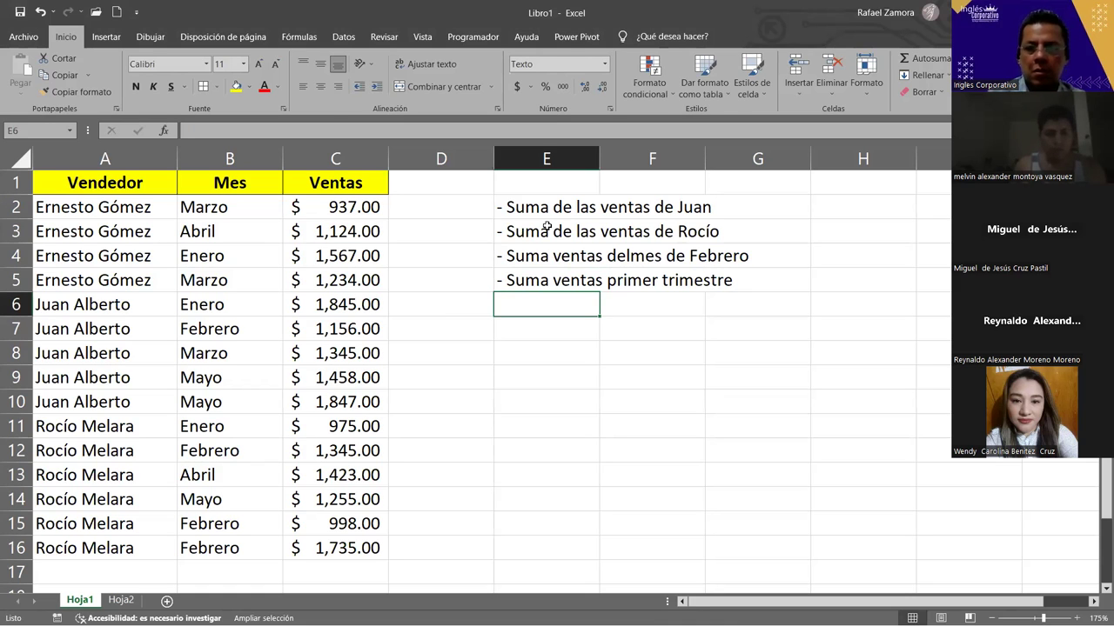
pyautogui.press('Down')
pyautogui.press('Down')
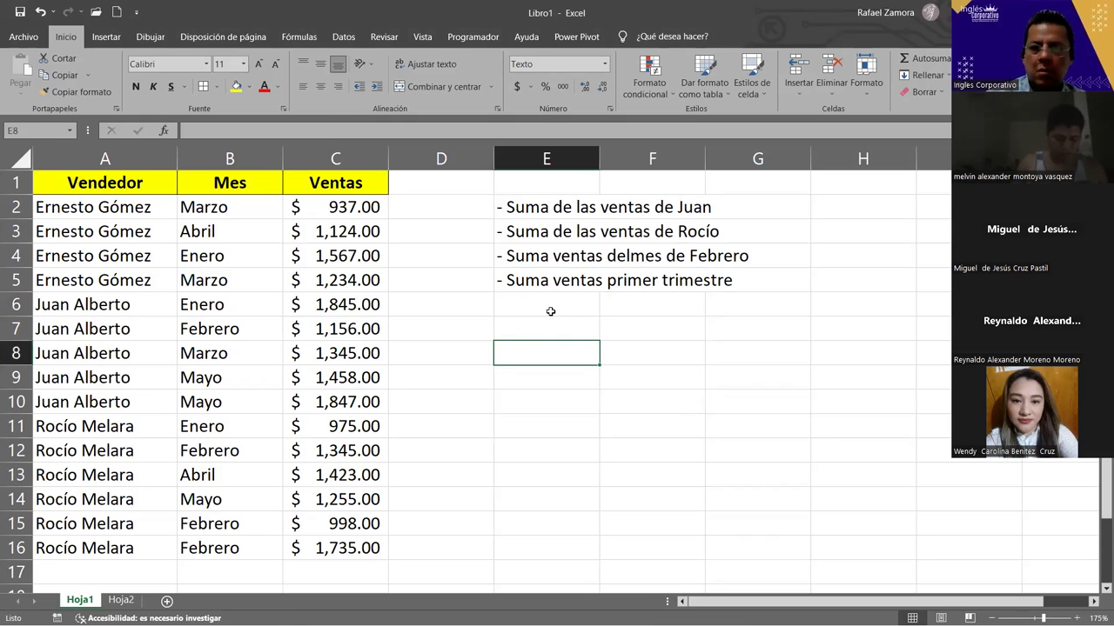
pyautogui.click(550, 311)
pyautogui.press('F8')
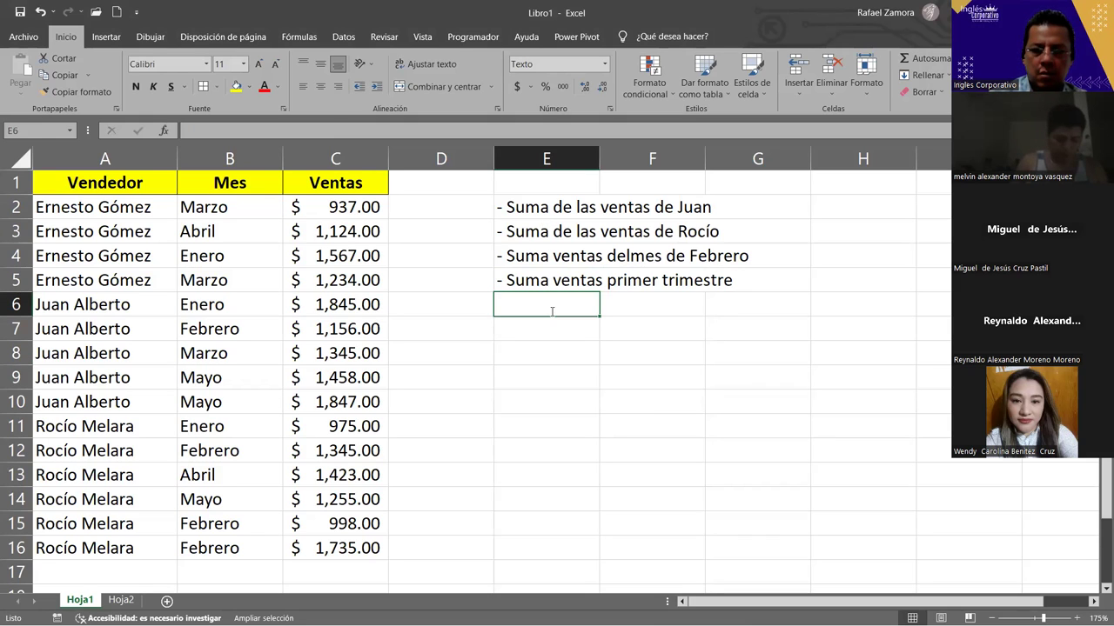
pyautogui.write('- ')
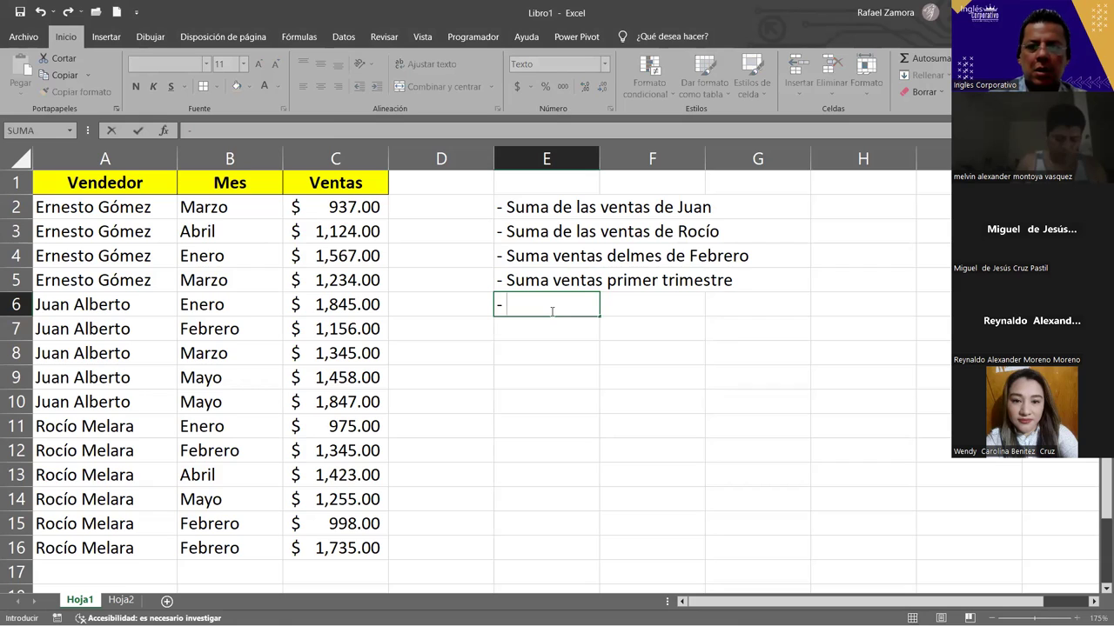
pyautogui.write('Promedio ventas')
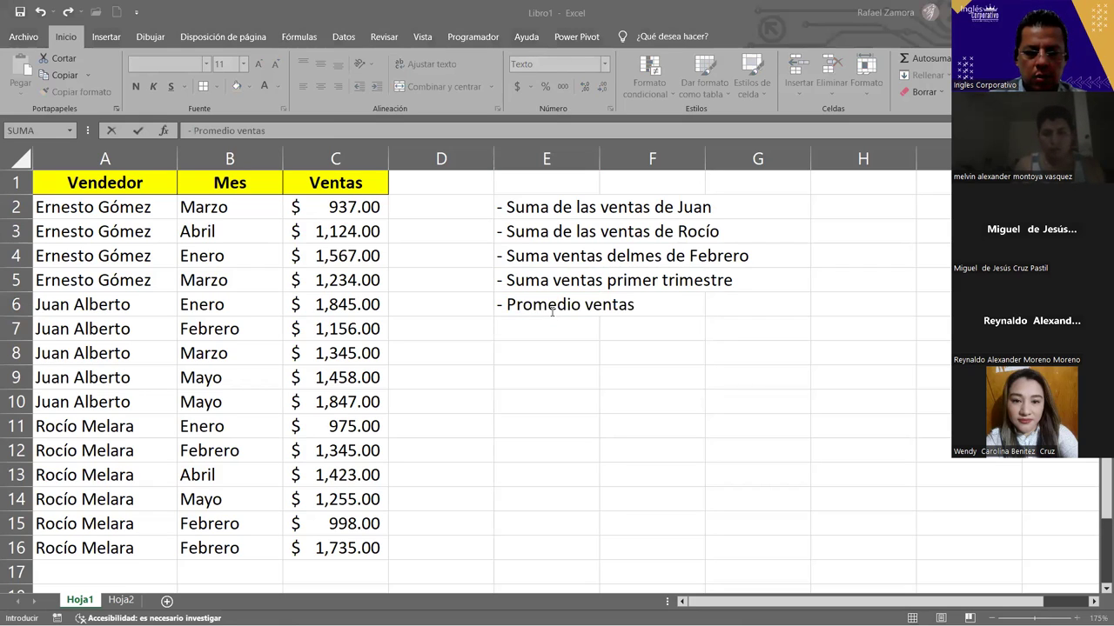
pyautogui.write(' Ernesto')
pyautogui.press('Return')
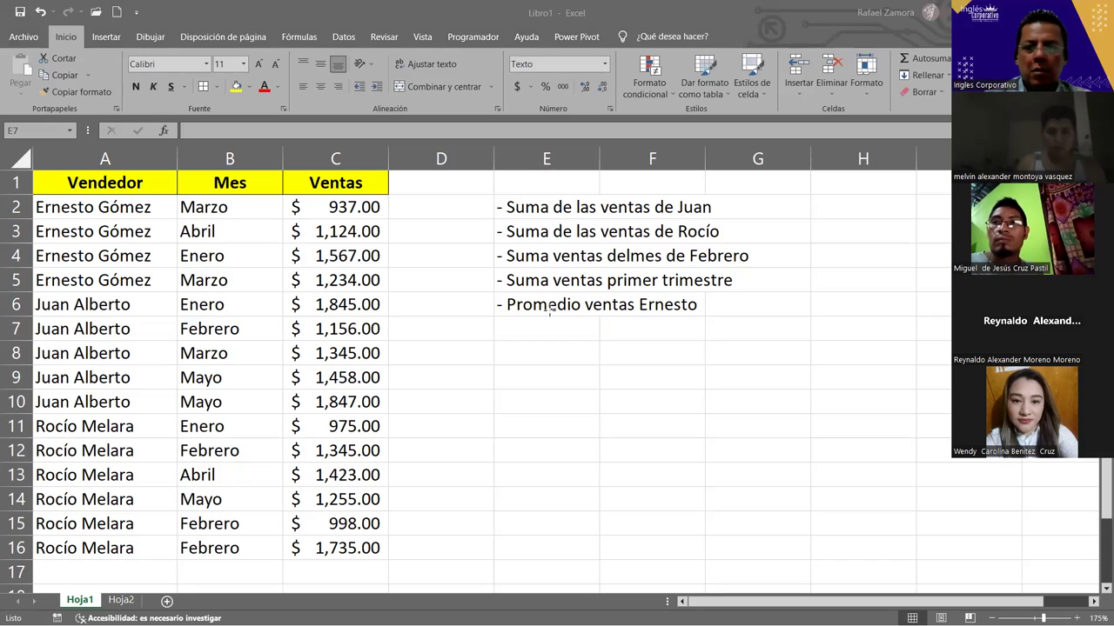
# Add the '- Promedio ventas Enero y Marzo' and '- Promedio ventas Juan y Rocío' lines
pyautogui.write('- Promedio ventas')
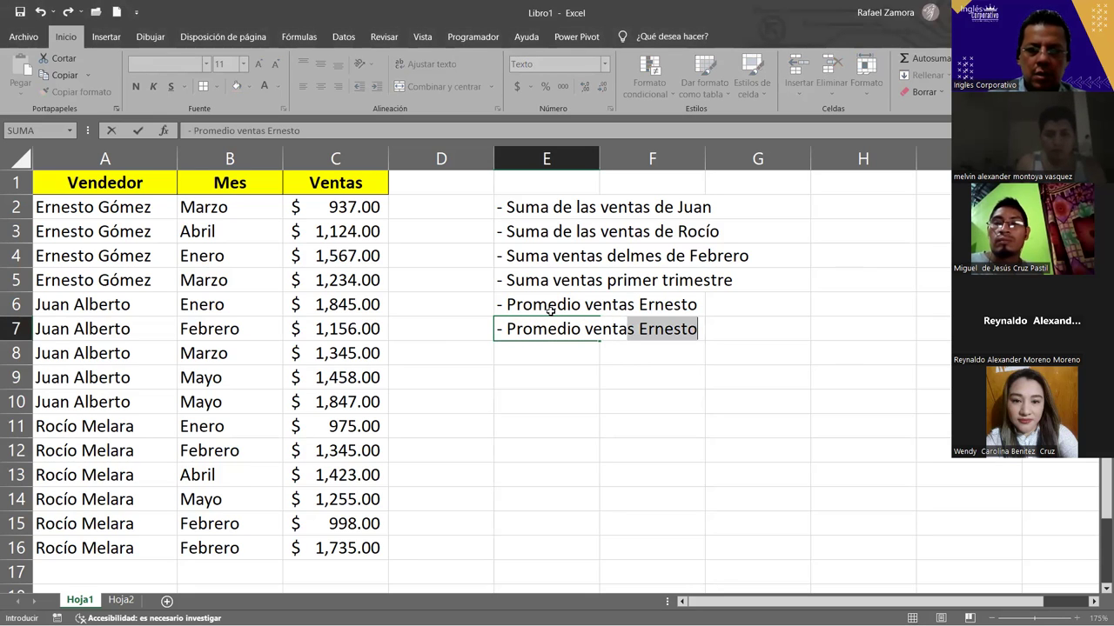
pyautogui.write(' E')
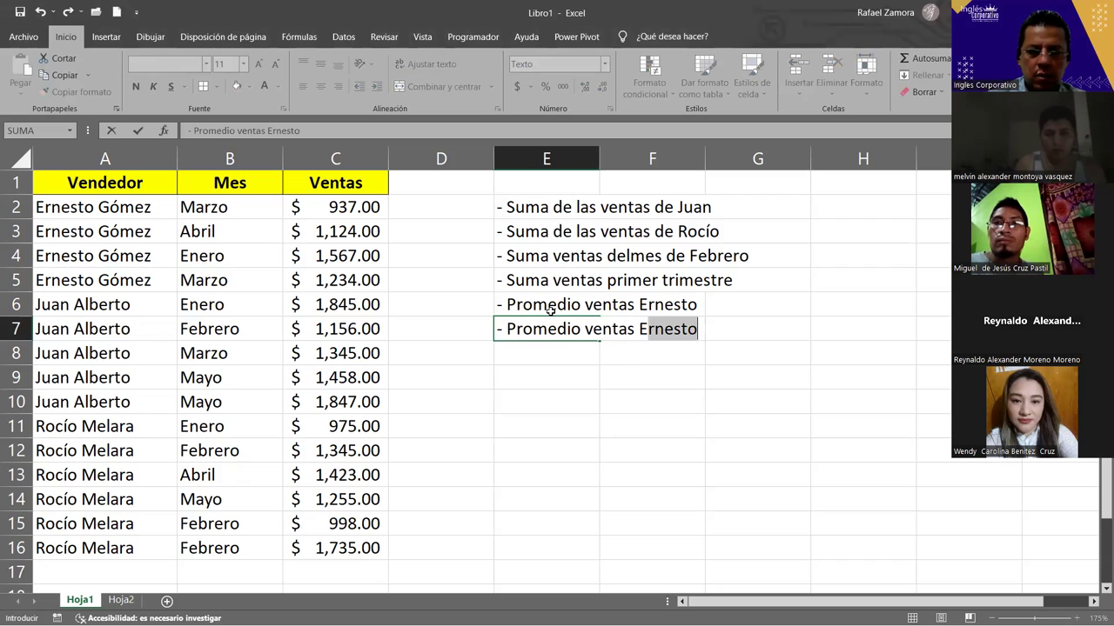
pyautogui.write('nero y Marzo')
pyautogui.press('Return')
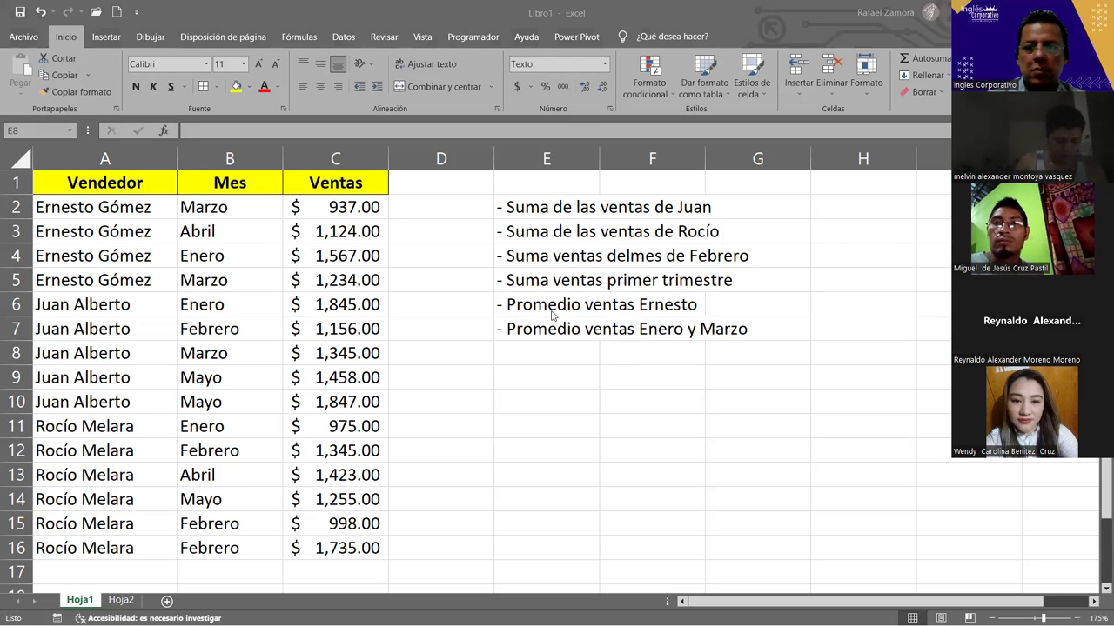
pyautogui.write('-')
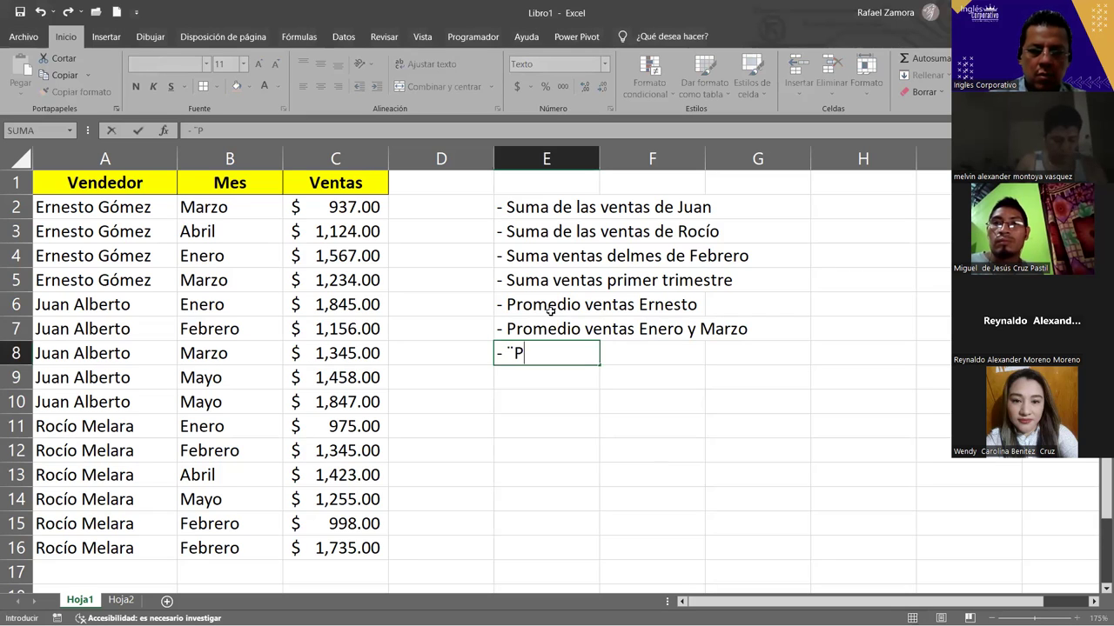
pyautogui.press('BackSpace')
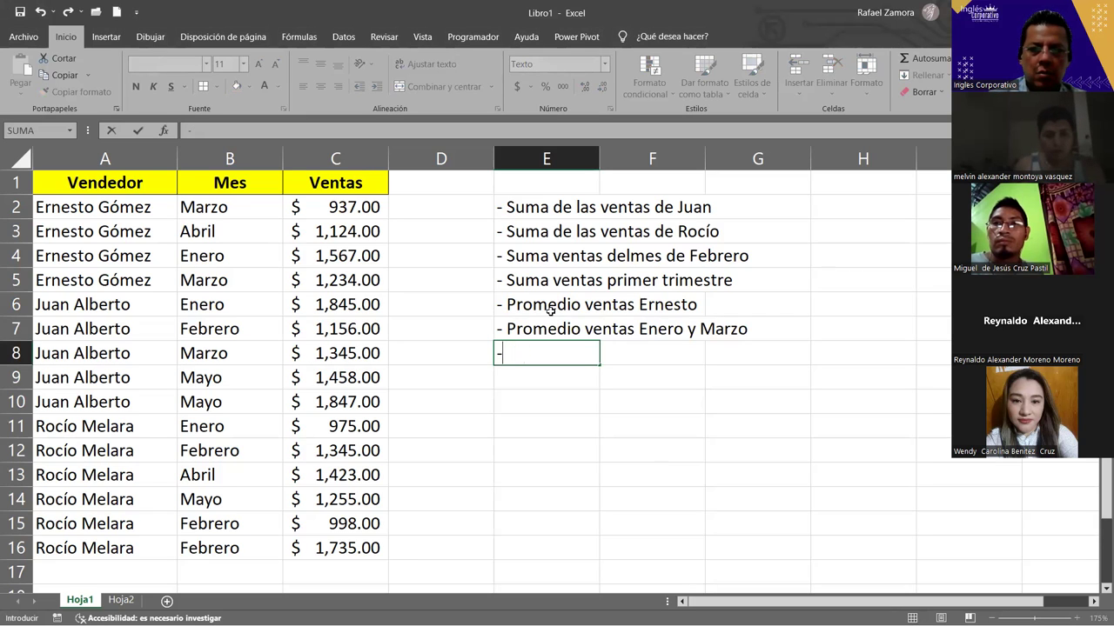
pyautogui.write('Prio')
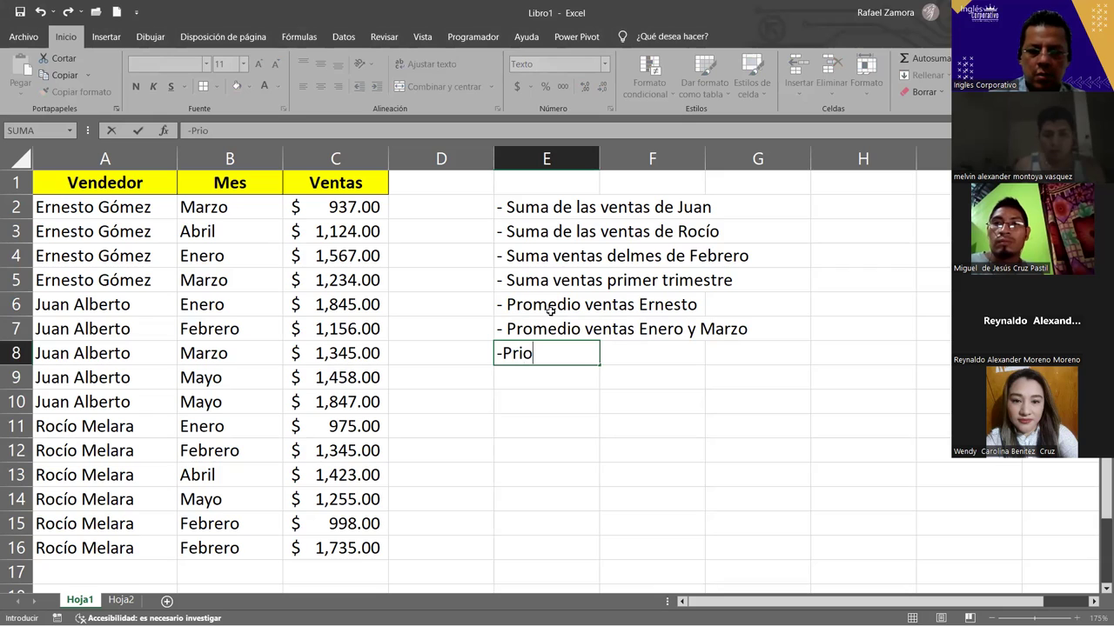
pyautogui.press('BackSpace')
pyautogui.press('BackSpace')
pyautogui.press('BackSpace')
pyautogui.write('Promedi')
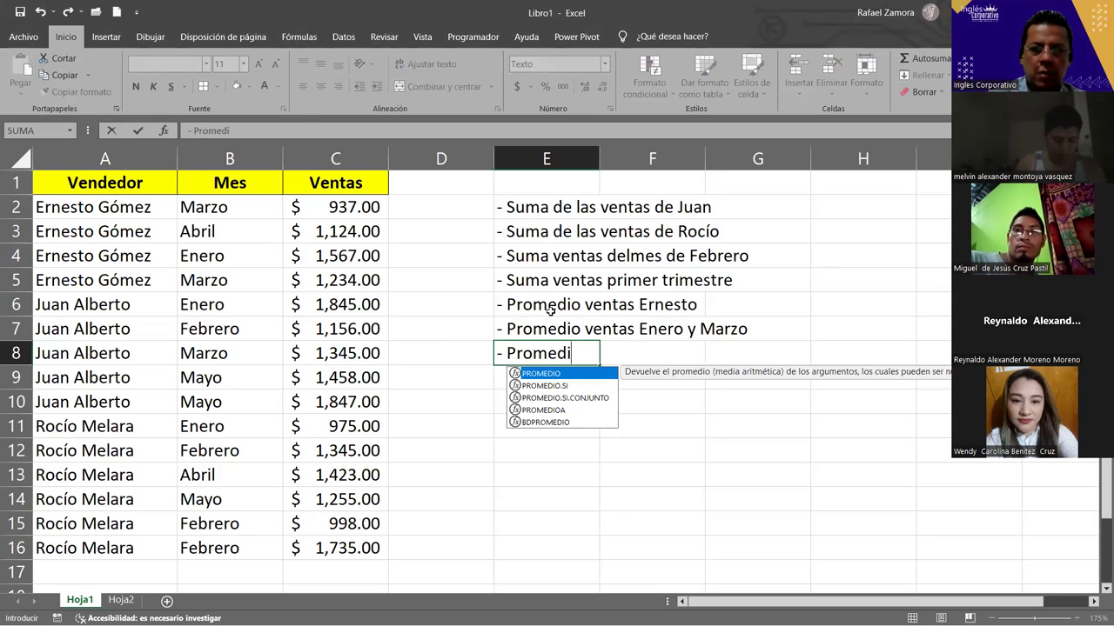
pyautogui.write('o ventas')
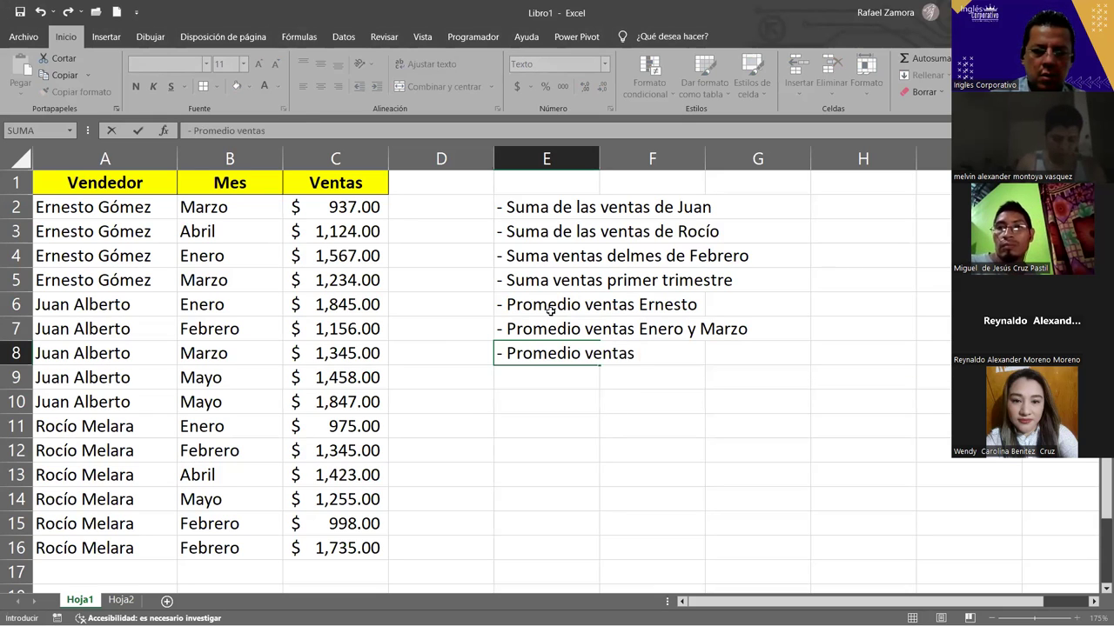
pyautogui.write(' Juan')
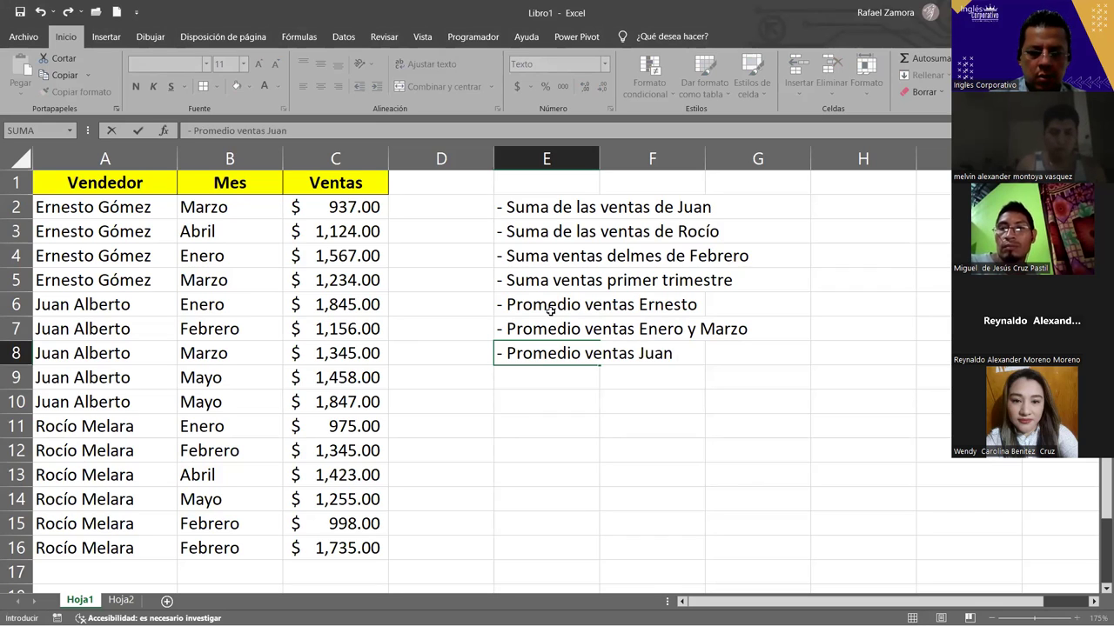
pyautogui.write(' y Rocío')
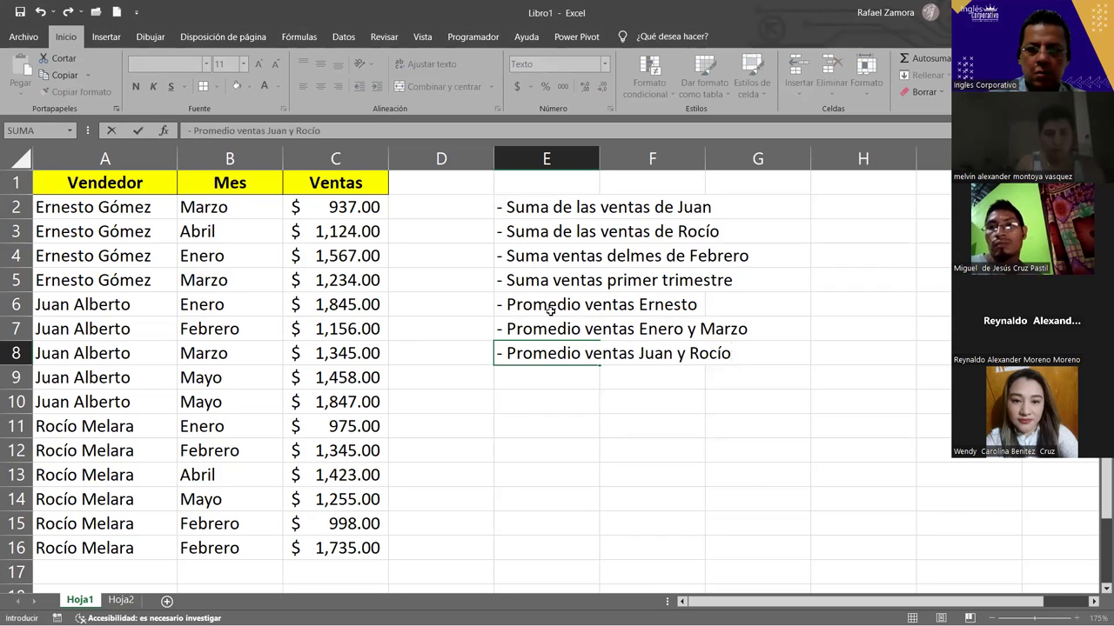
pyautogui.press('Return')
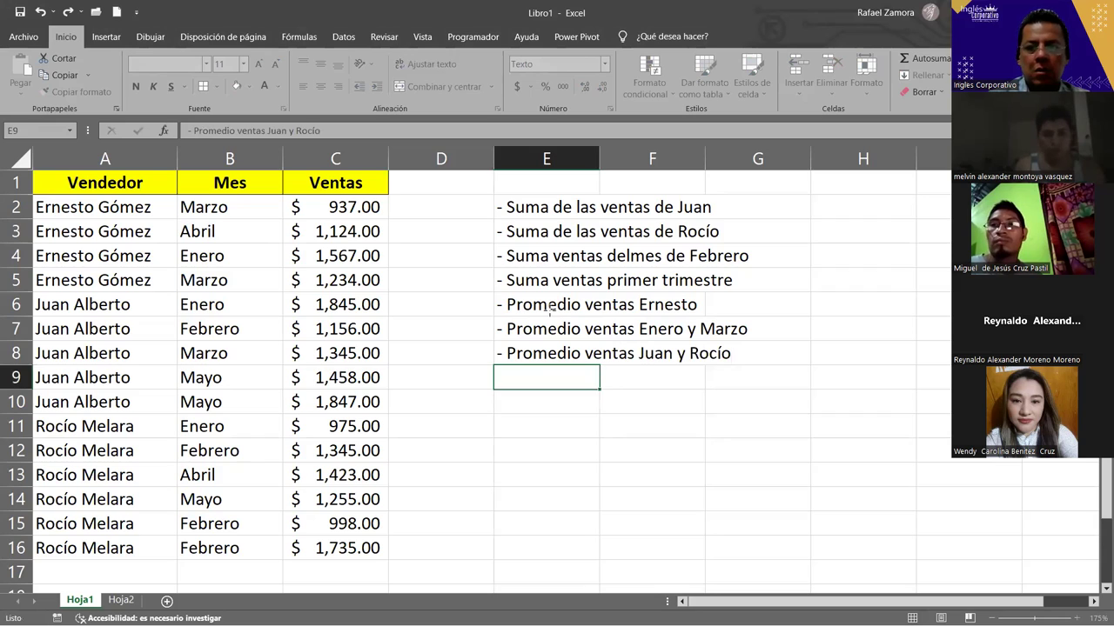
# Type the Juan–Rocío and Enero–Febrero 'Diferencia ganancia' lines in E9 and E10
pyautogui.write('-')
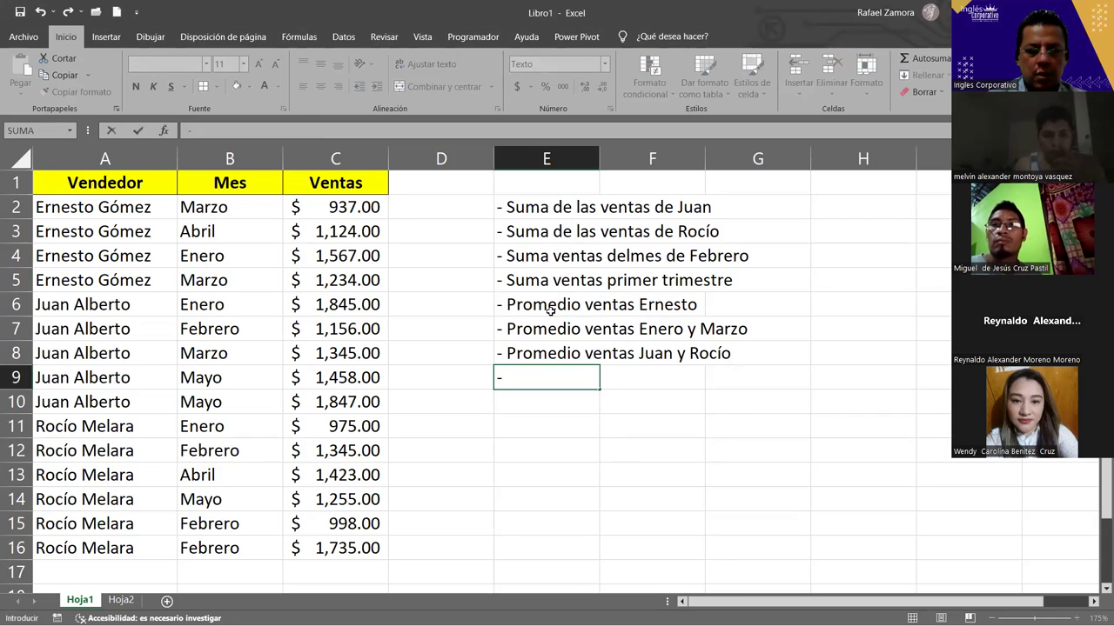
pyautogui.write(' Diferencia')
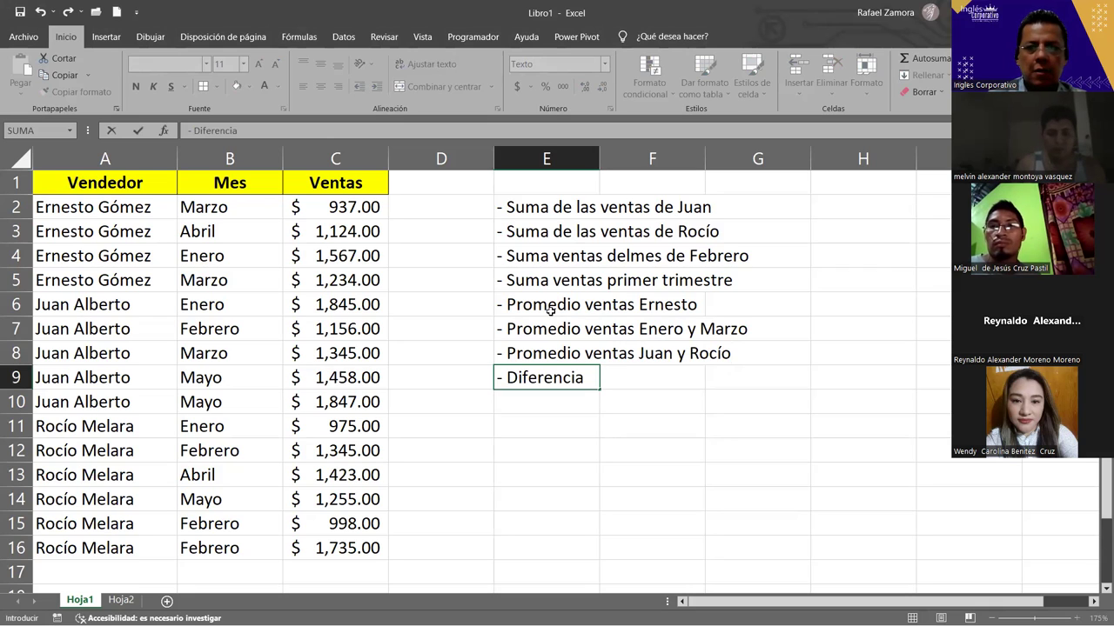
pyautogui.write(' ganancias entre ')
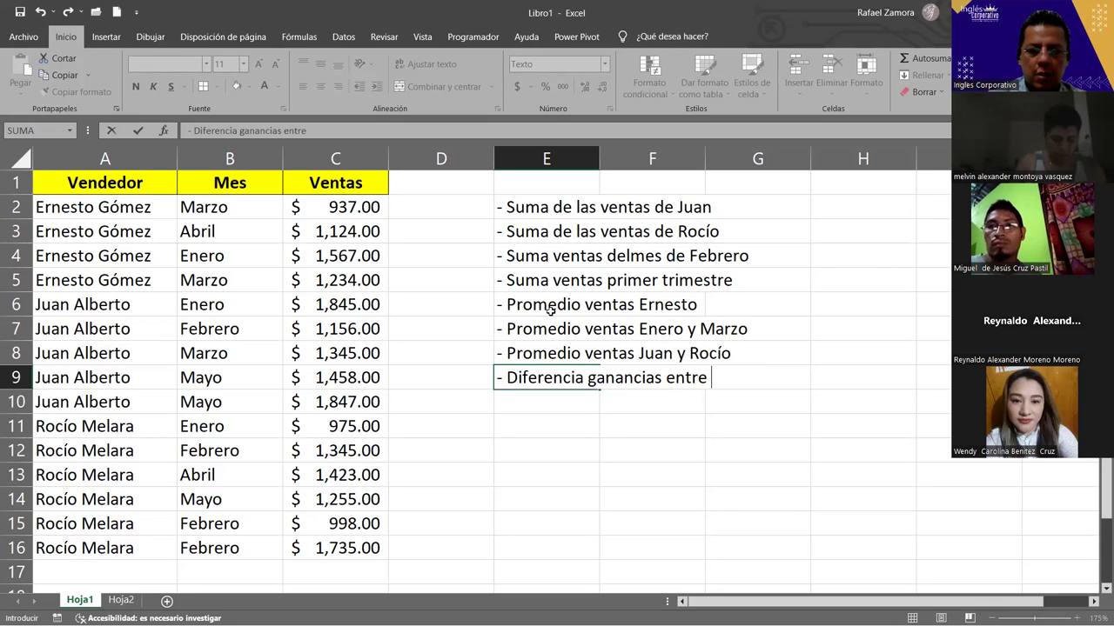
pyautogui.write('Juan')
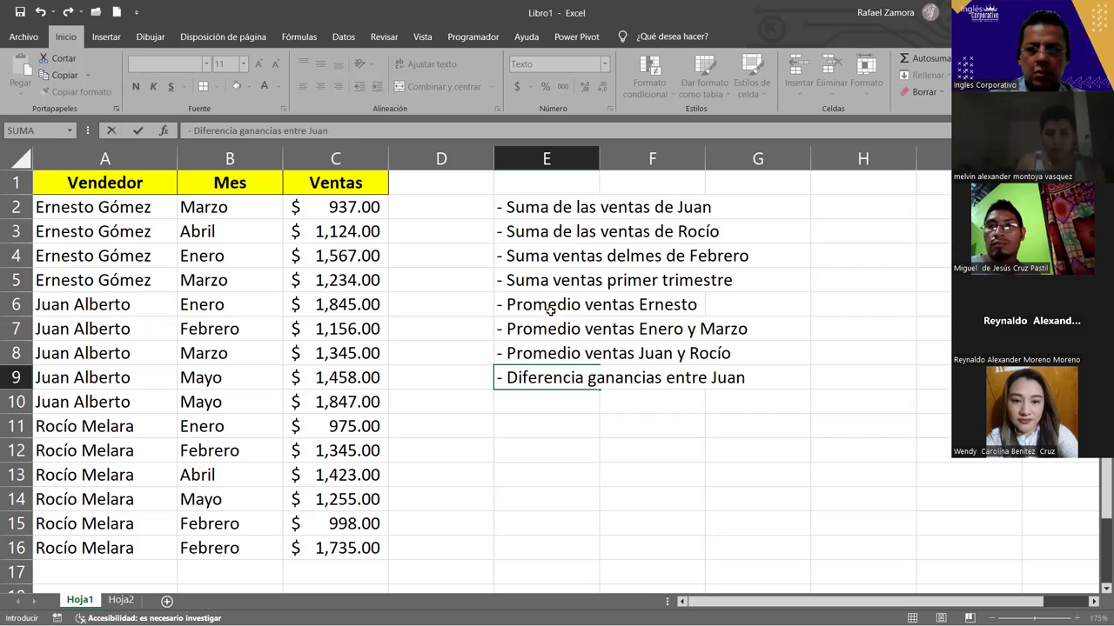
pyautogui.write(' y Rocío')
pyautogui.press('Return')
pyautogui.write('- ')
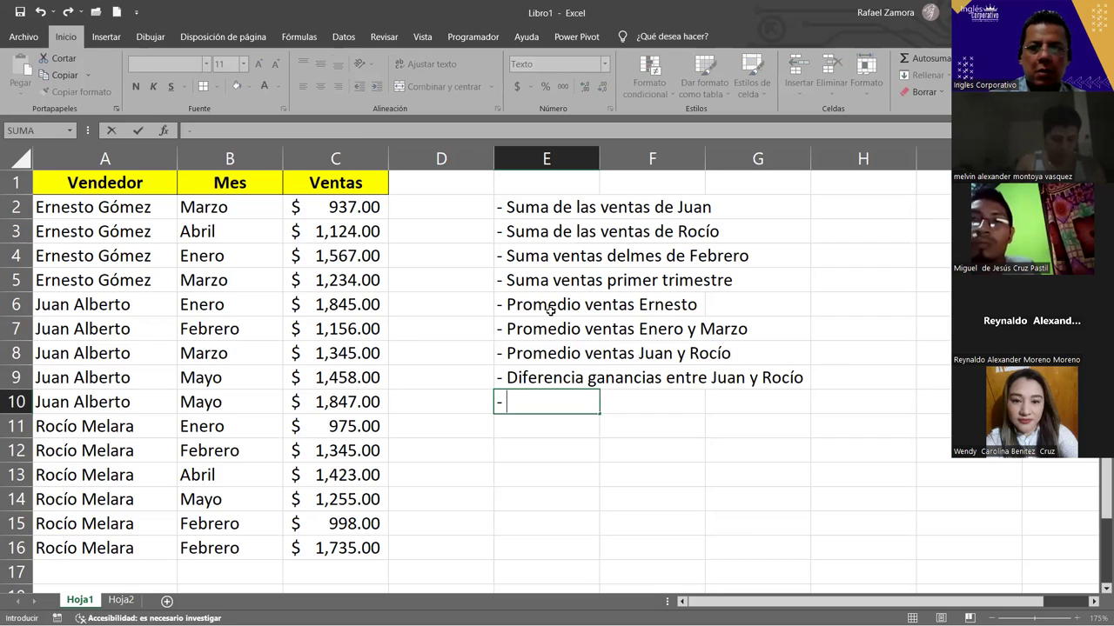
pyautogui.write('Diferencia gan')
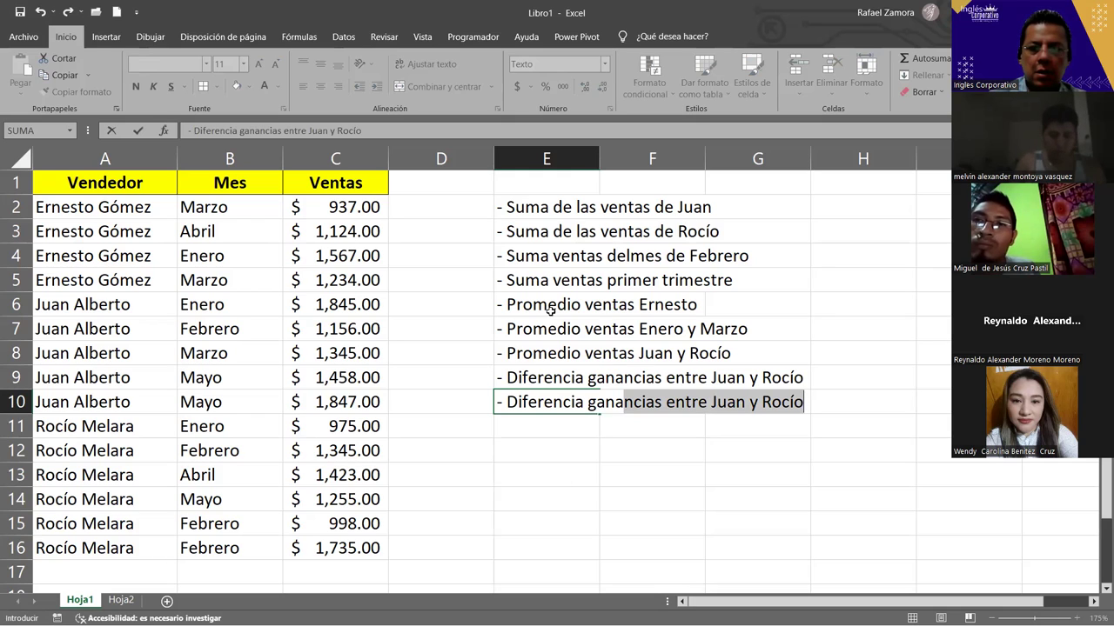
pyautogui.write('am')
pyautogui.press('BackSpace')
pyautogui.write('ncia ')
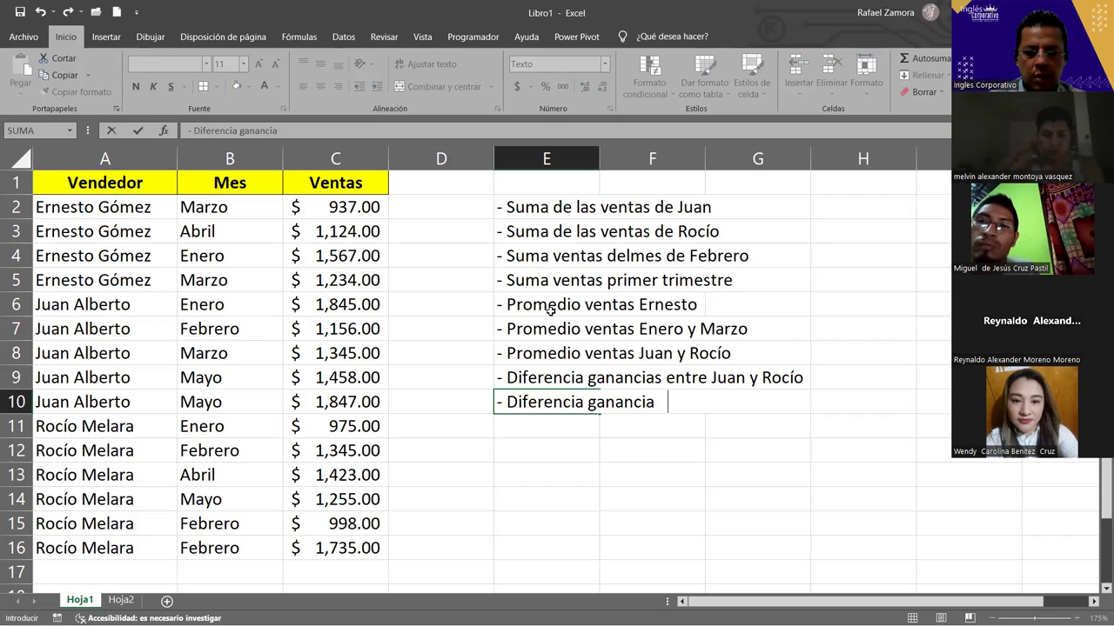
pyautogui.write('entre Enero')
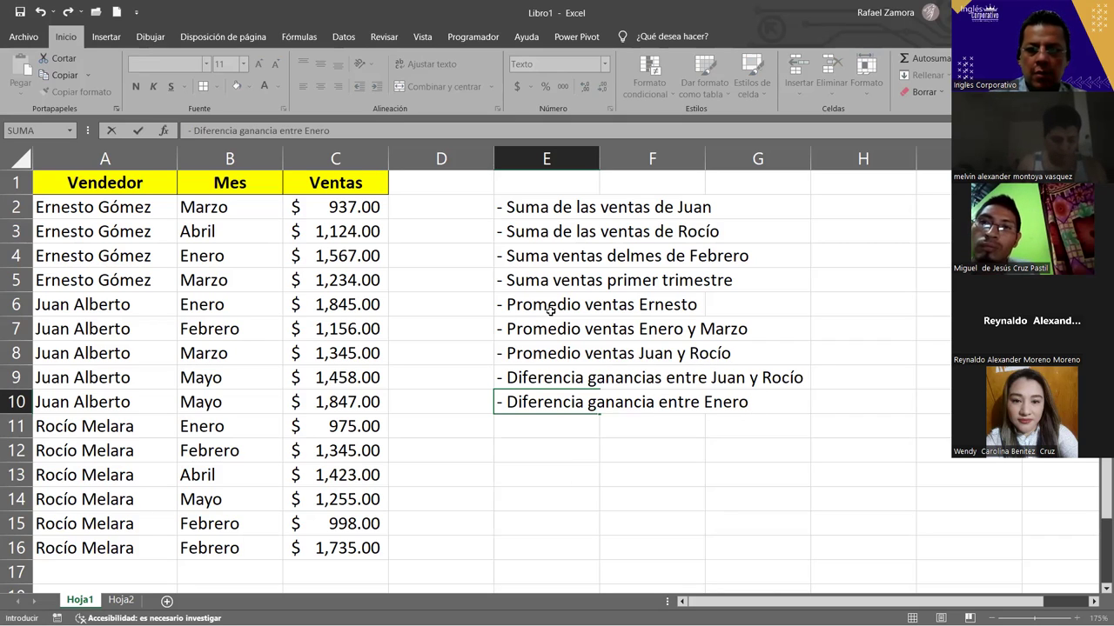
pyautogui.write(' y Febrero')
pyautogui.press('Return')
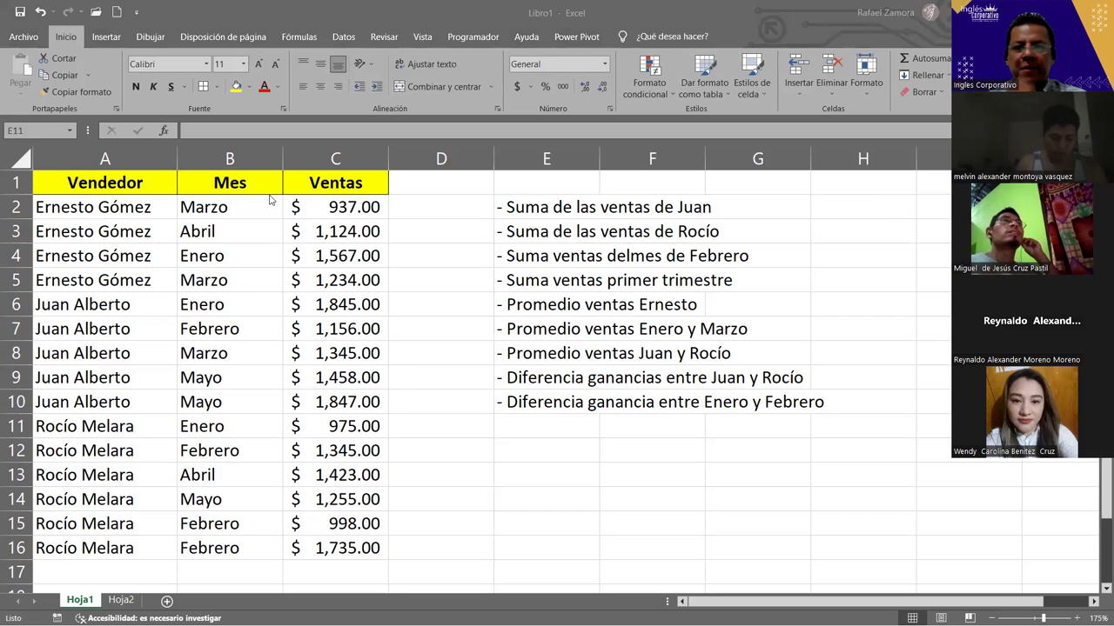
# Correct E4 to '- Suma ventas del mes de Febrero' and select the exercise list E2:E10
pyautogui.doubleClick(631, 256)
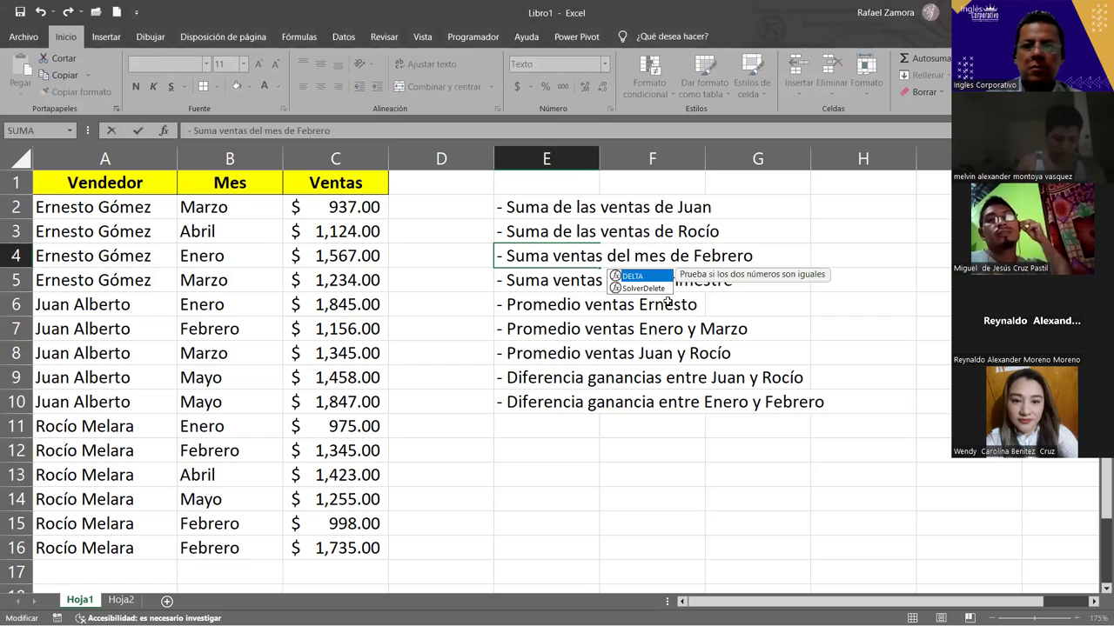
pyautogui.press('Return')
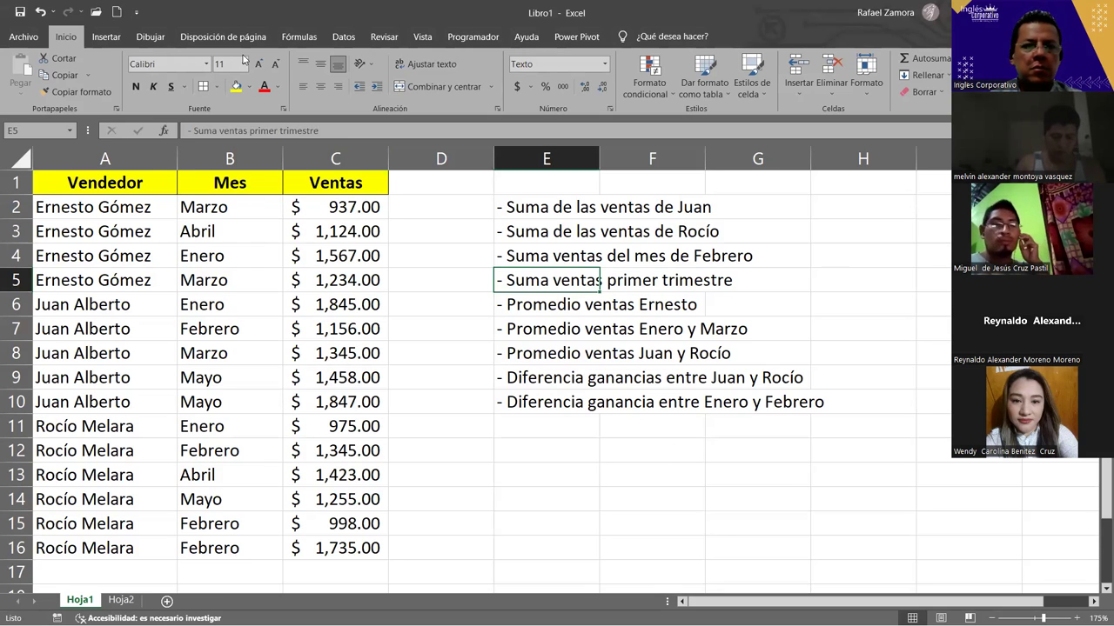
pyautogui.click(467, 305)
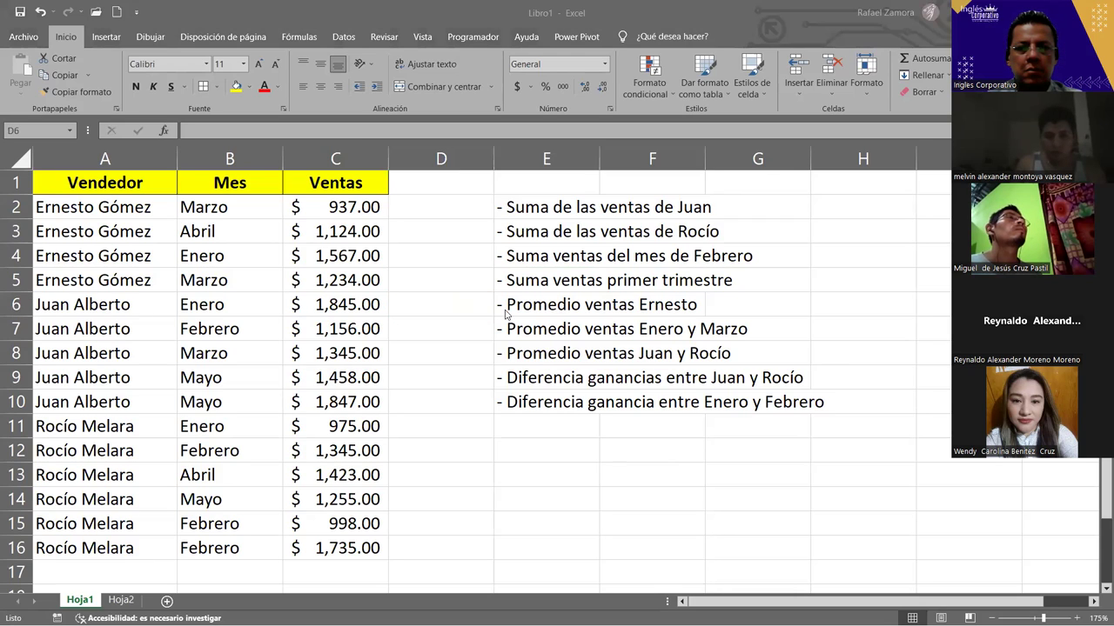
pyautogui.click(607, 519)
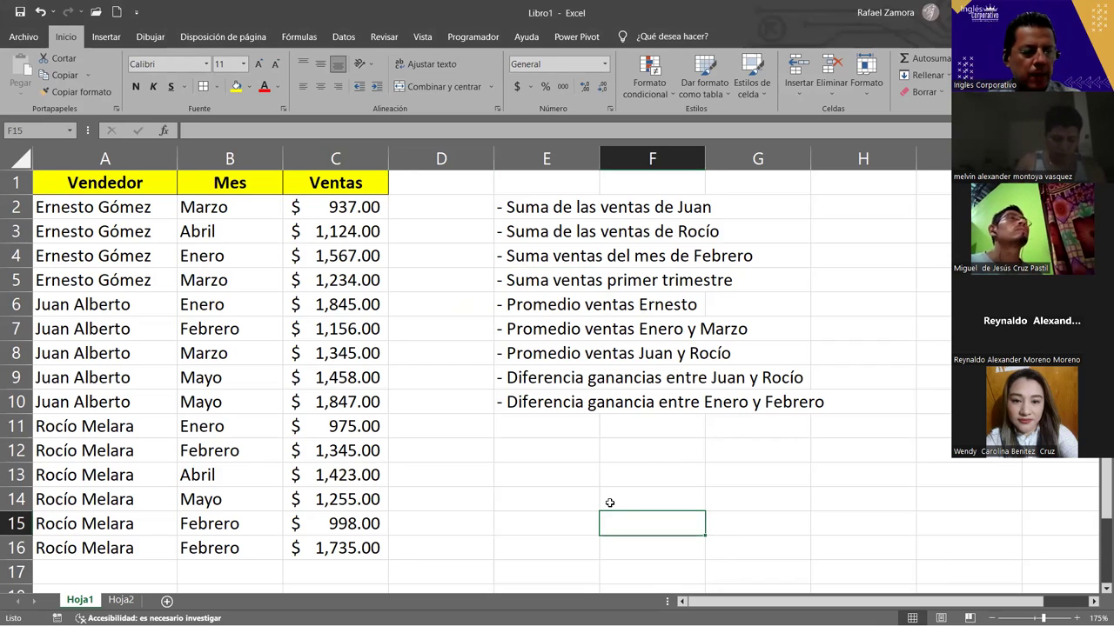
pyautogui.click(697, 454)
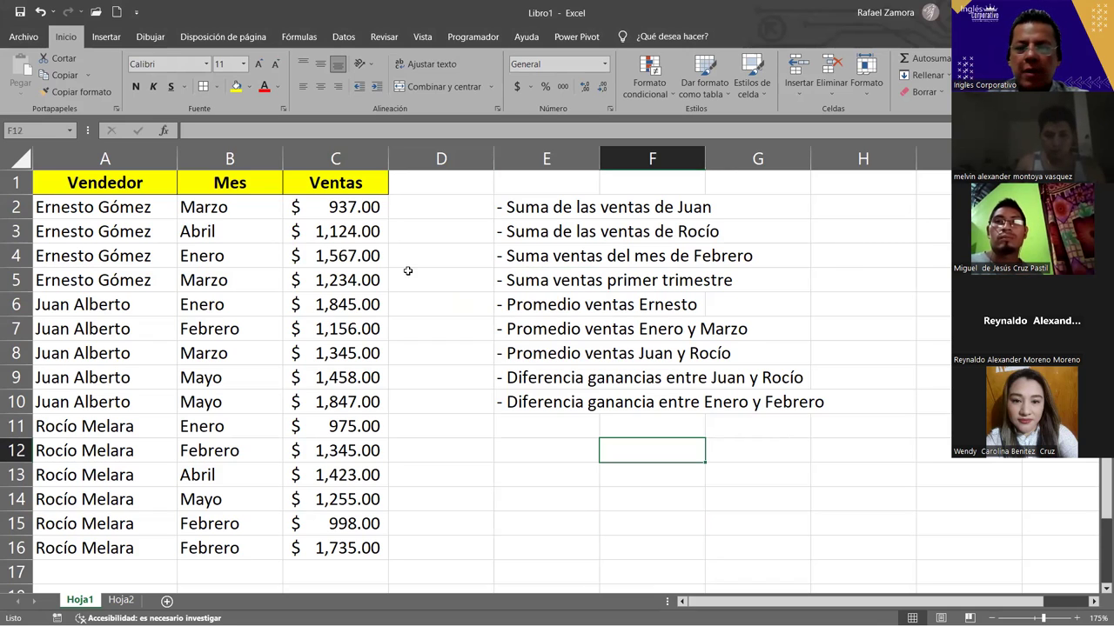
pyautogui.click(174, 278)
pyautogui.click(173, 252)
pyautogui.moveTo(532, 206); pyautogui.dragTo(552, 402)
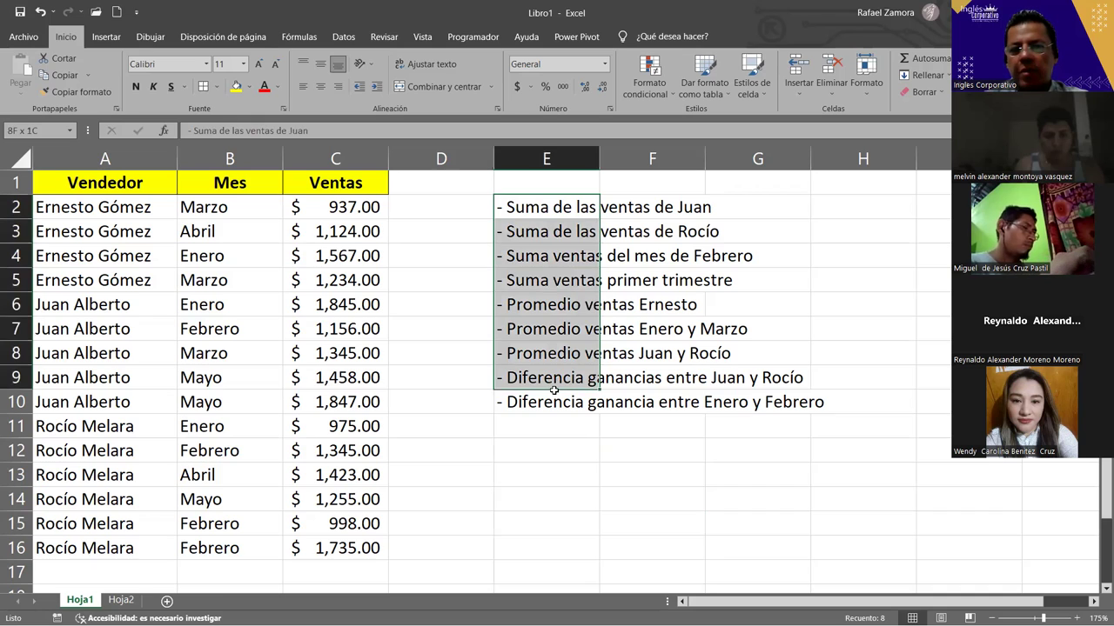
pyautogui.click(642, 487)
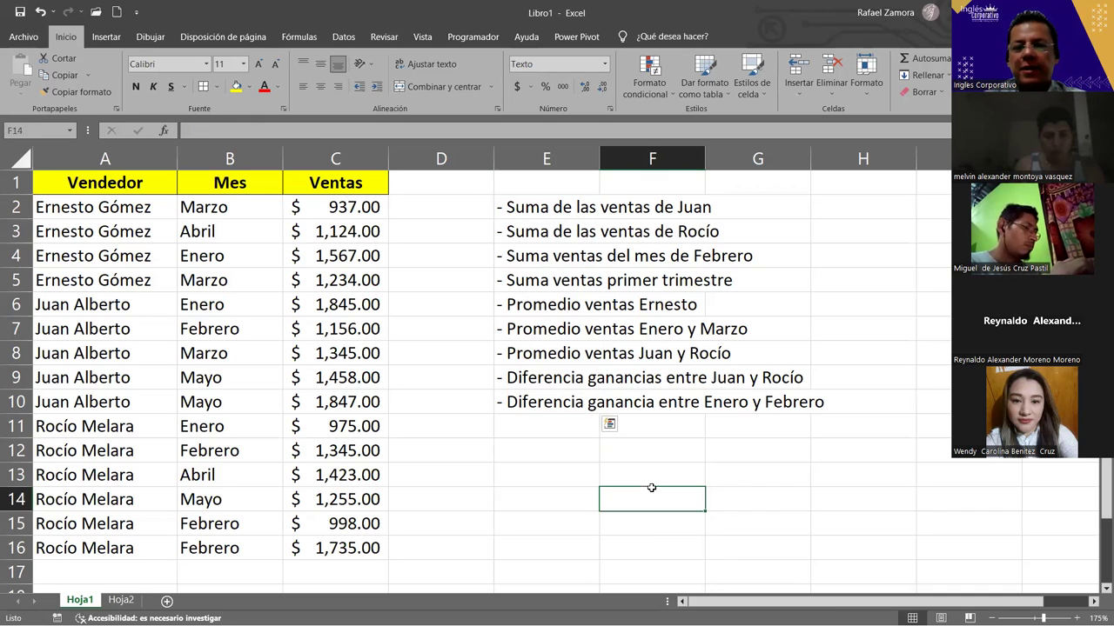
pyautogui.click(203, 261)
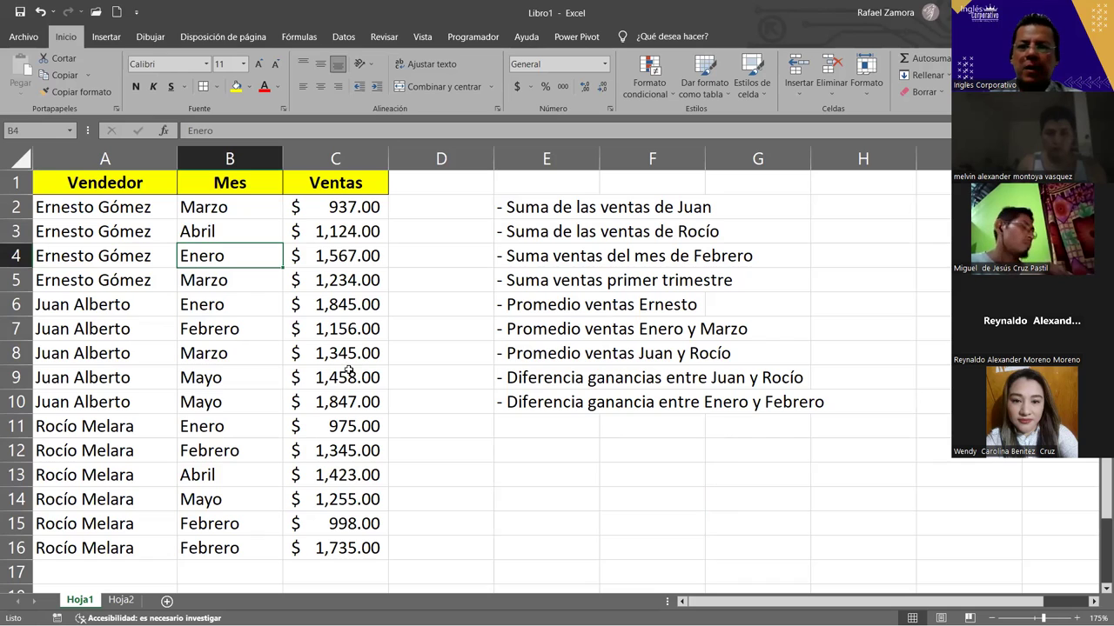
# Widen column G and give H2:H10 Accounting format and borders as answer boxes
pyautogui.moveTo(810, 159); pyautogui.dragTo(832, 158)
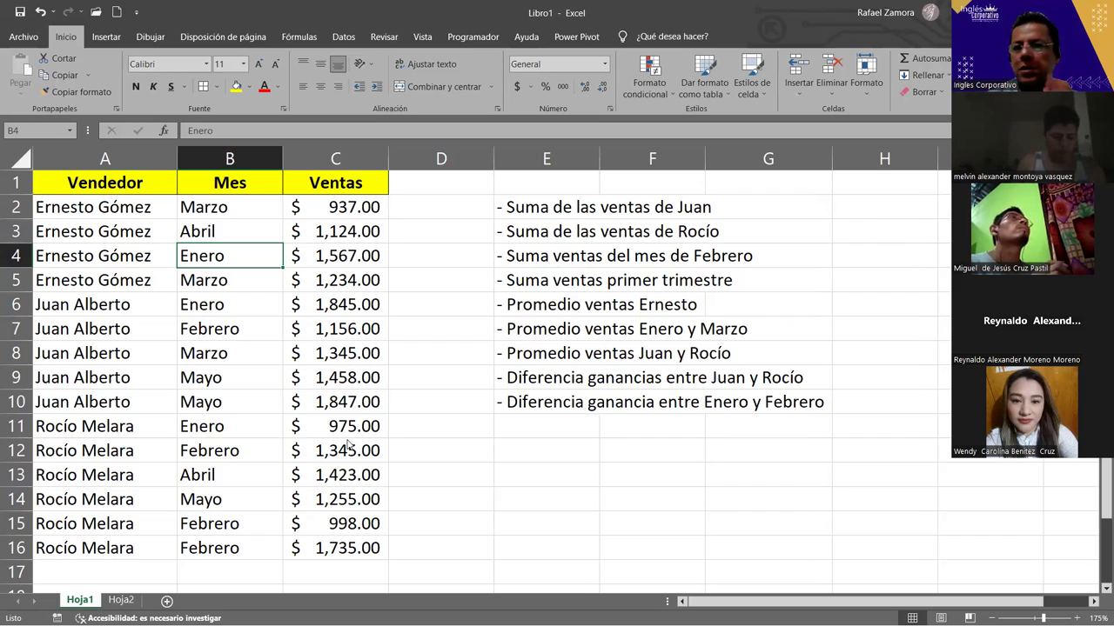
pyautogui.moveTo(875, 206); pyautogui.dragTo(861, 396)
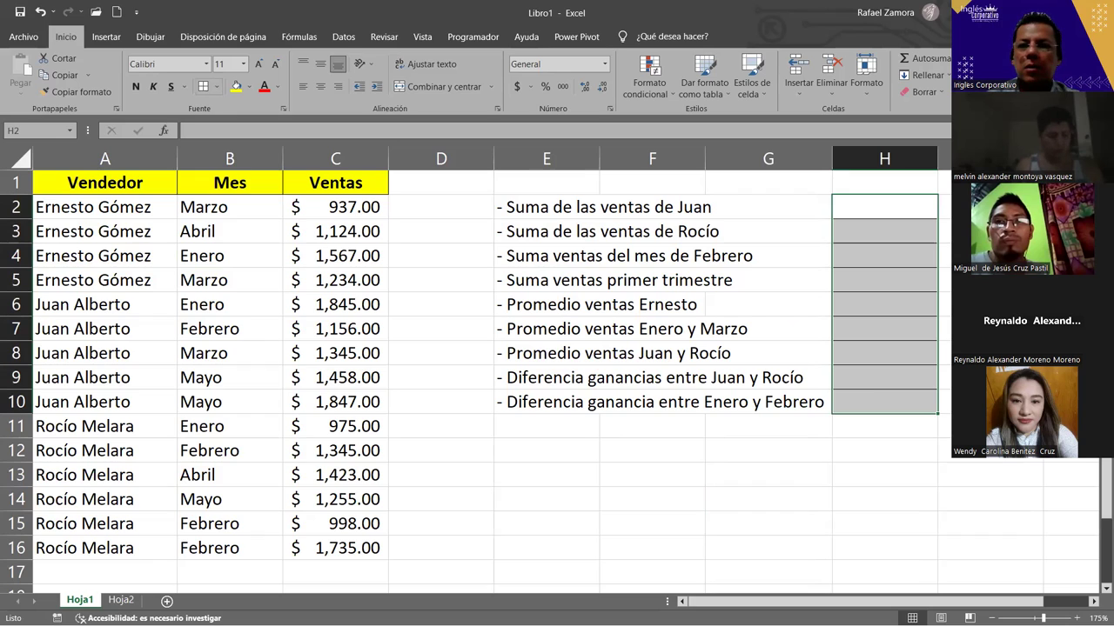
pyautogui.click(517, 86)
pyautogui.click(776, 402)
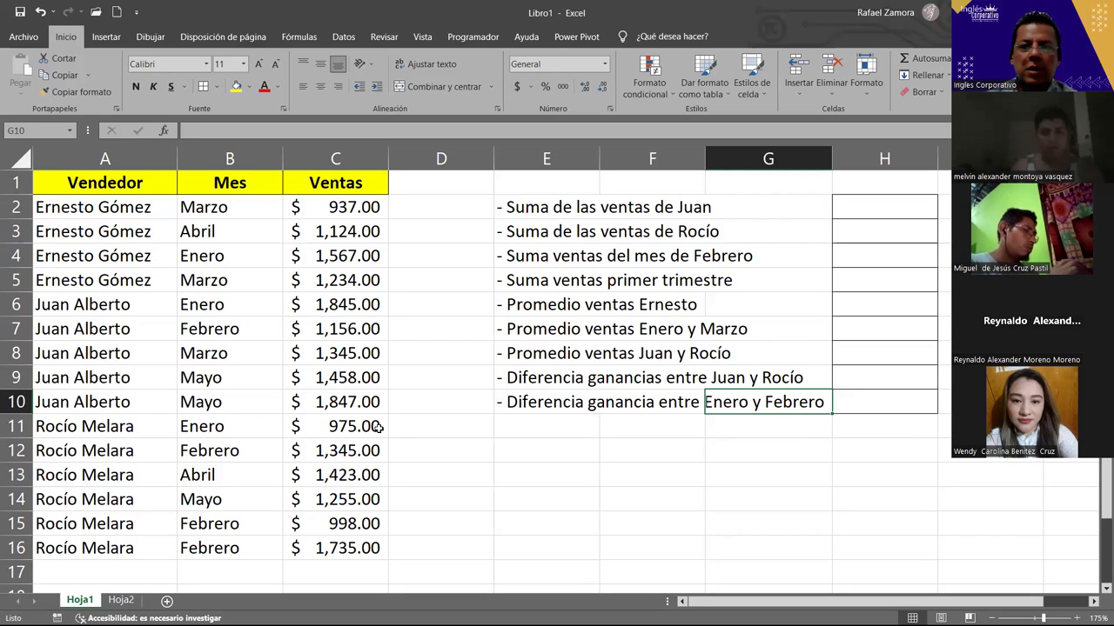
pyautogui.click(850, 212)
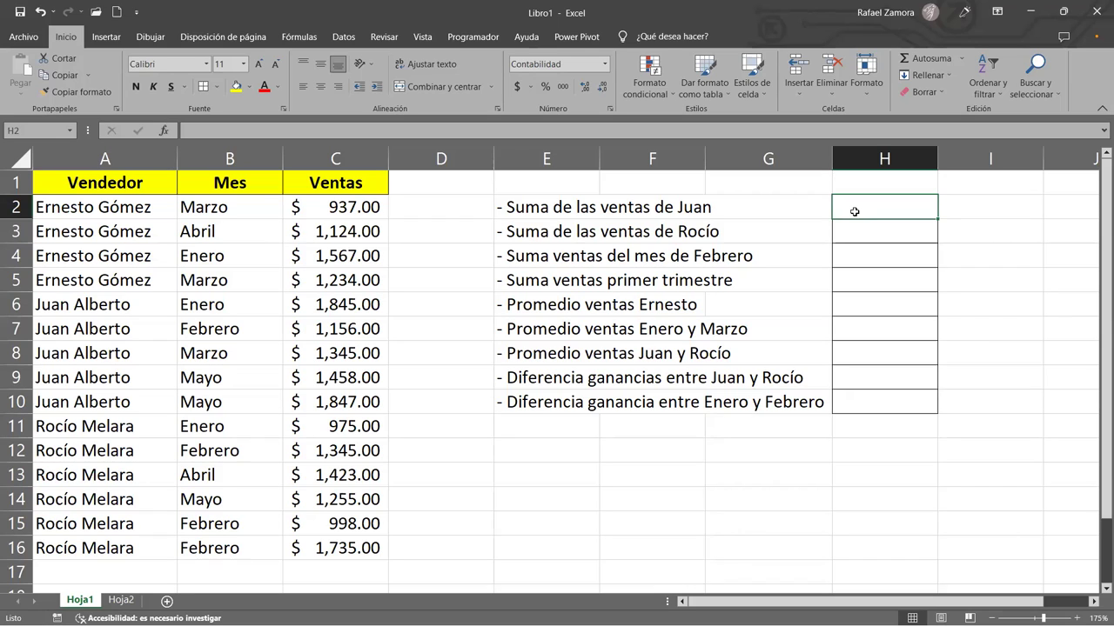
pyautogui.click(765, 524)
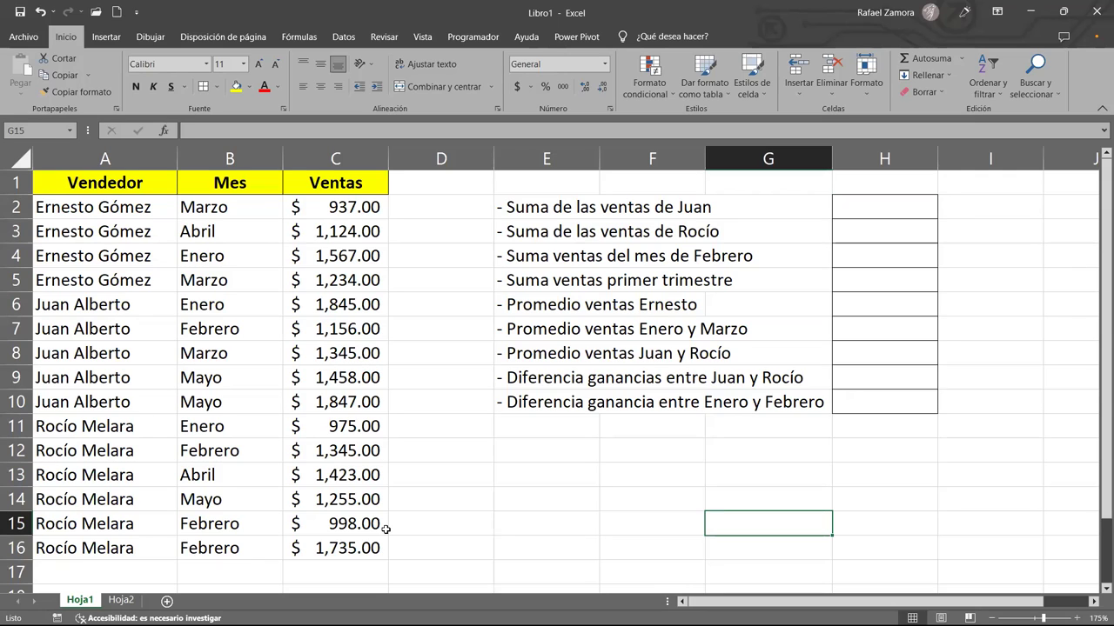
pyautogui.click(863, 201)
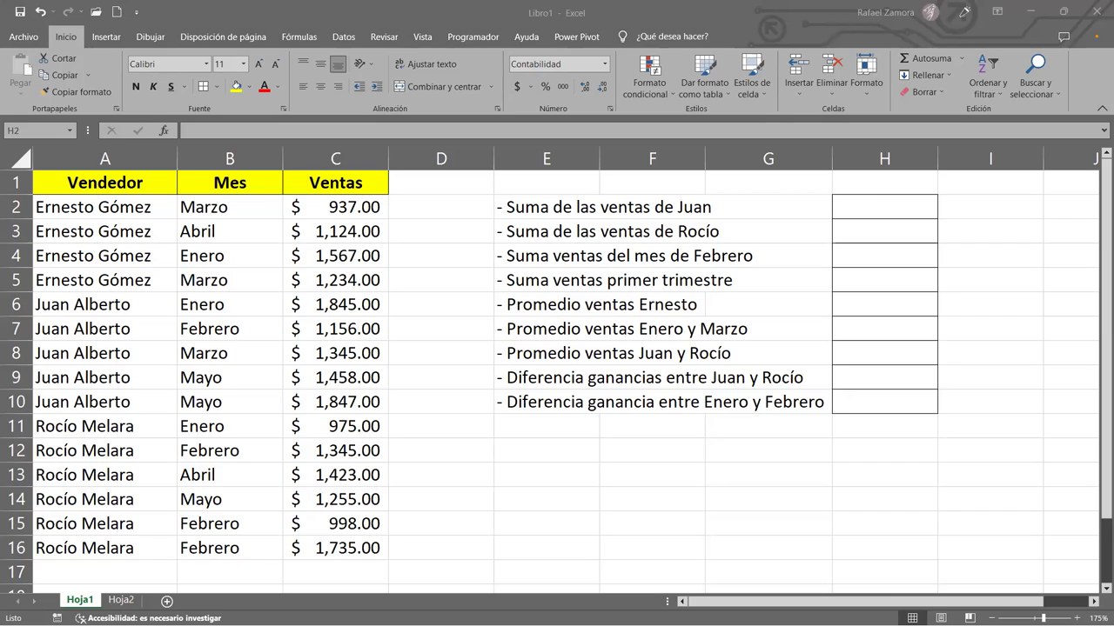
pyautogui.click(912, 209)
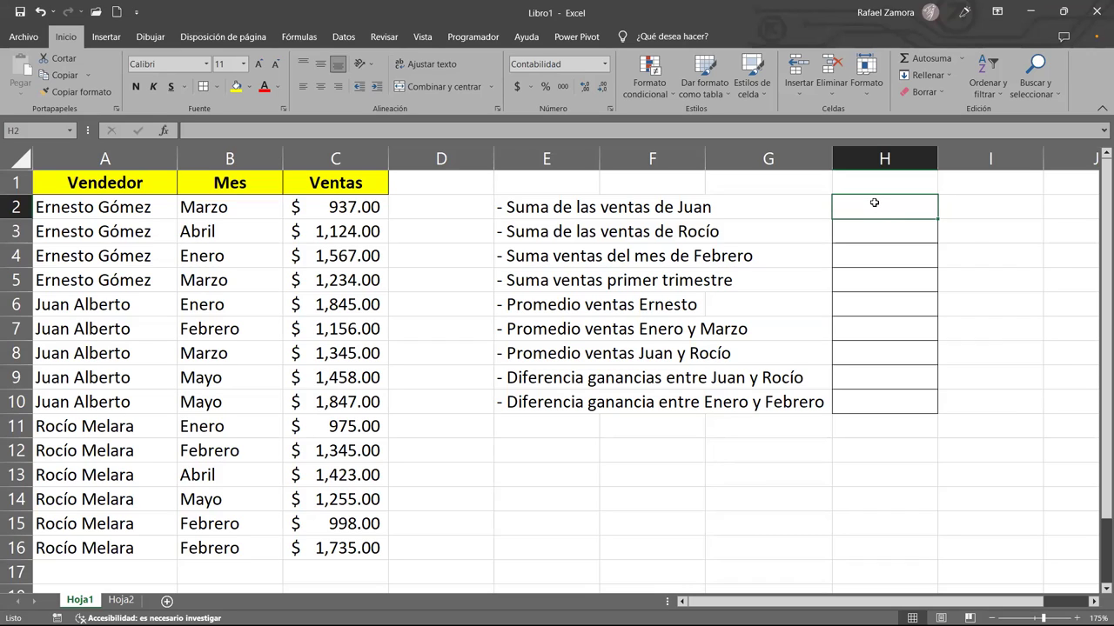
# Open and close the Number Format list, keeping Accounting format on the answer cells
pyautogui.click(601, 62)
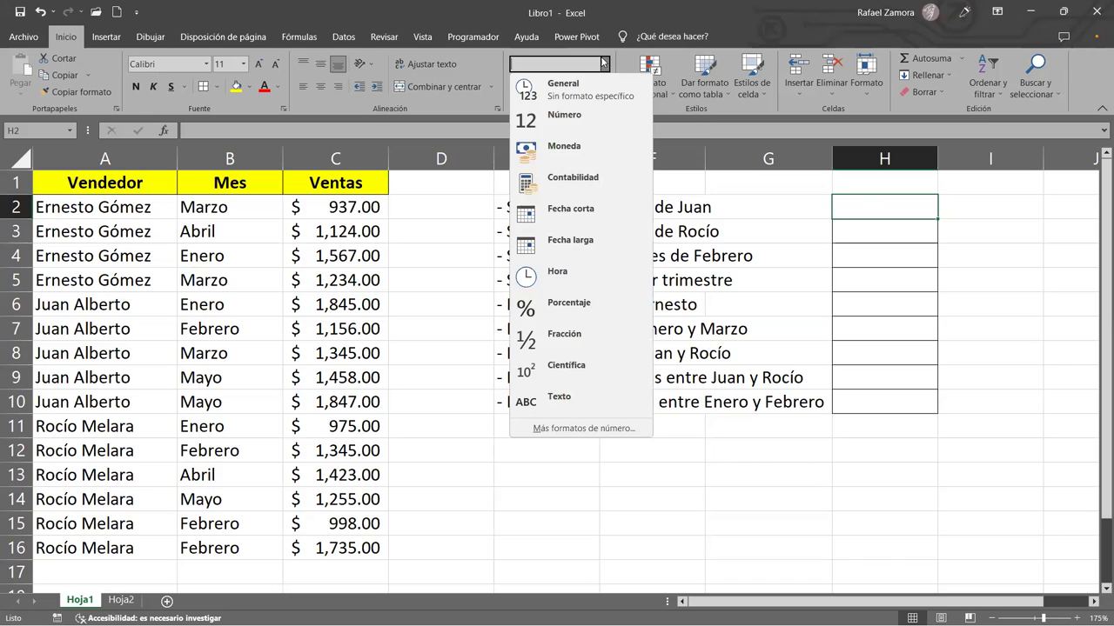
pyautogui.click(601, 62)
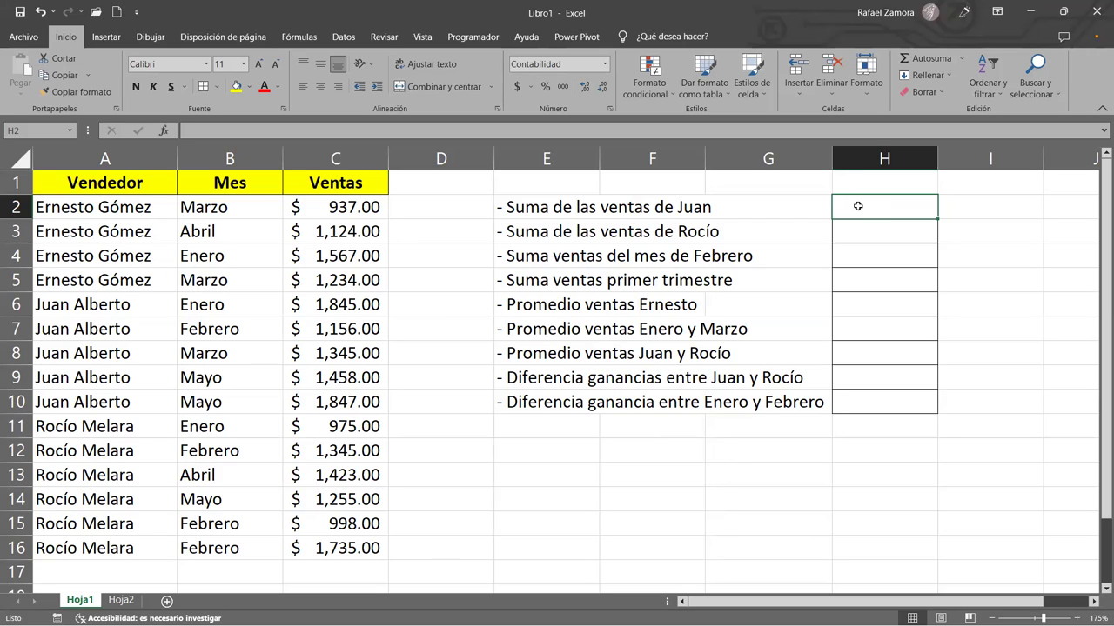
# Put cell H2 into edit mode, then restore and re-maximize the Excel window
pyautogui.doubleClick(844, 207)
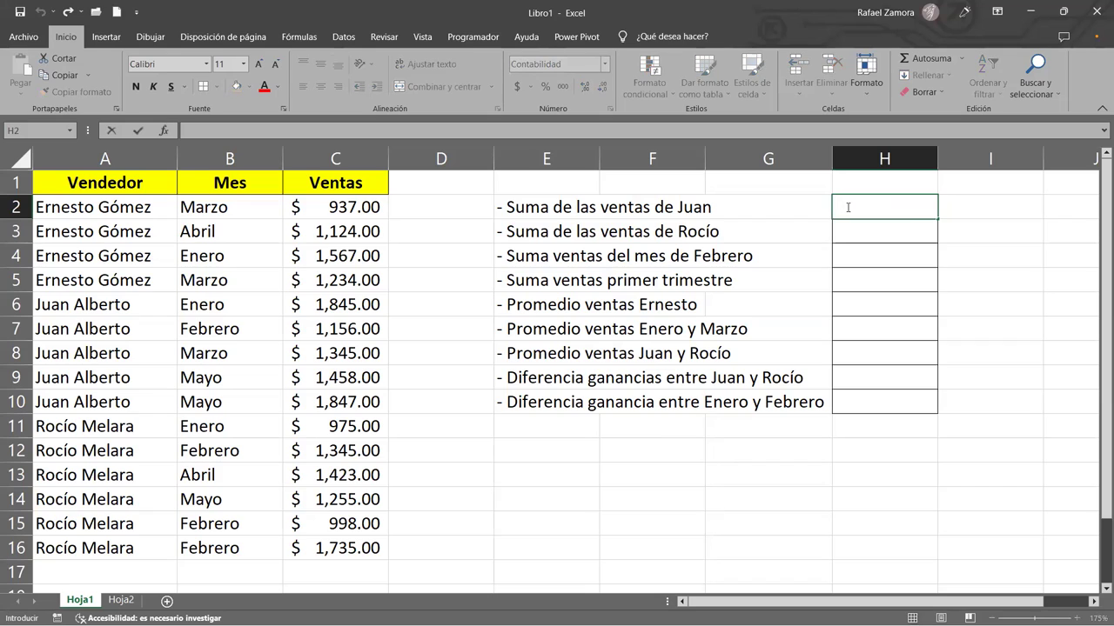
pyautogui.click(853, 204)
pyautogui.click(1063, 12)
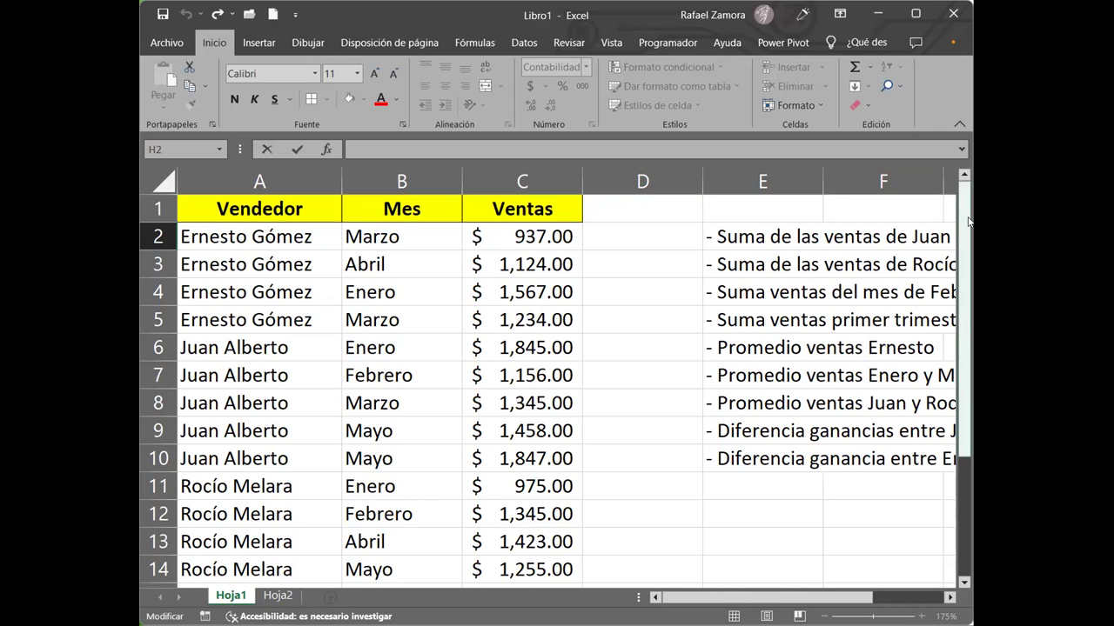
pyautogui.click(915, 14)
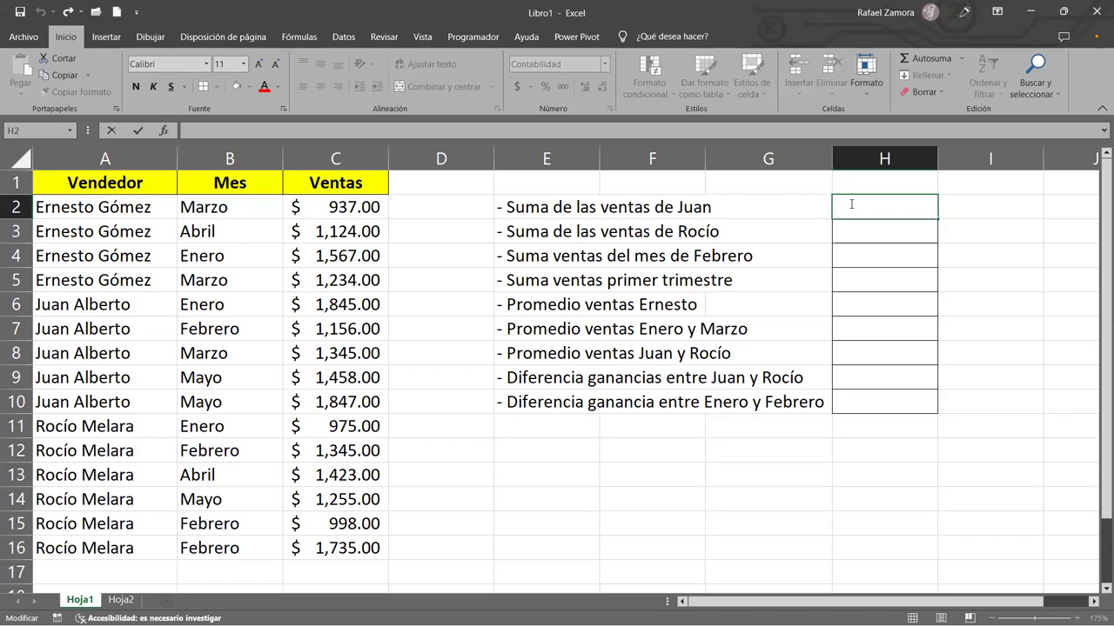
# Begin a formula in H2, discard the first SUMA attempt, and restart with =su
pyautogui.write('0')
pyautogui.press('BackSpace')
pyautogui.write('=')
pyautogui.press('alt')
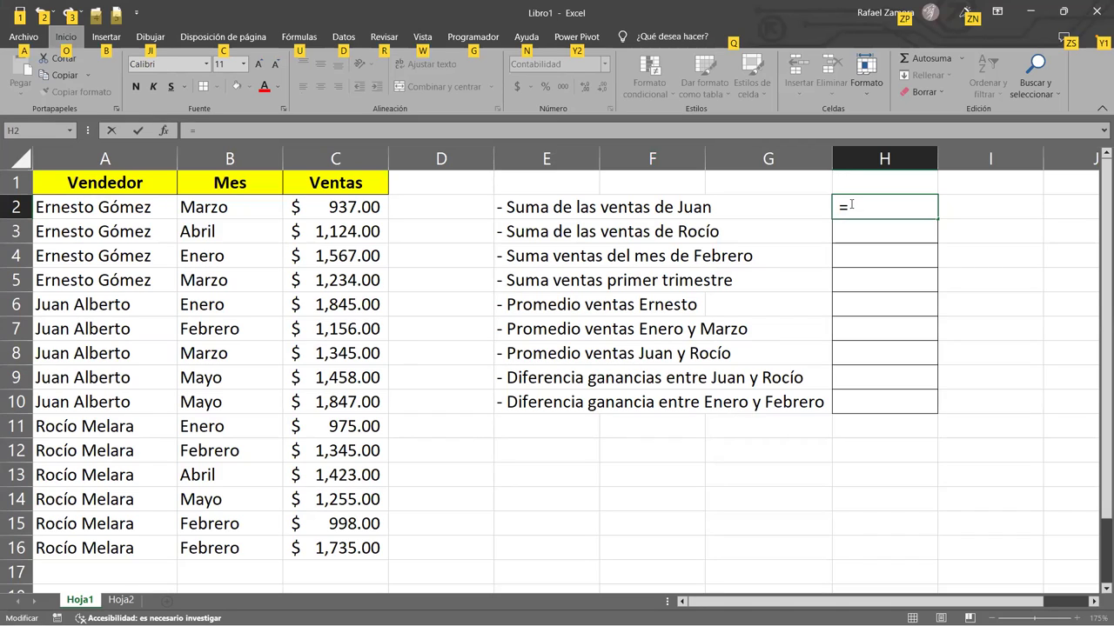
pyautogui.press('u')
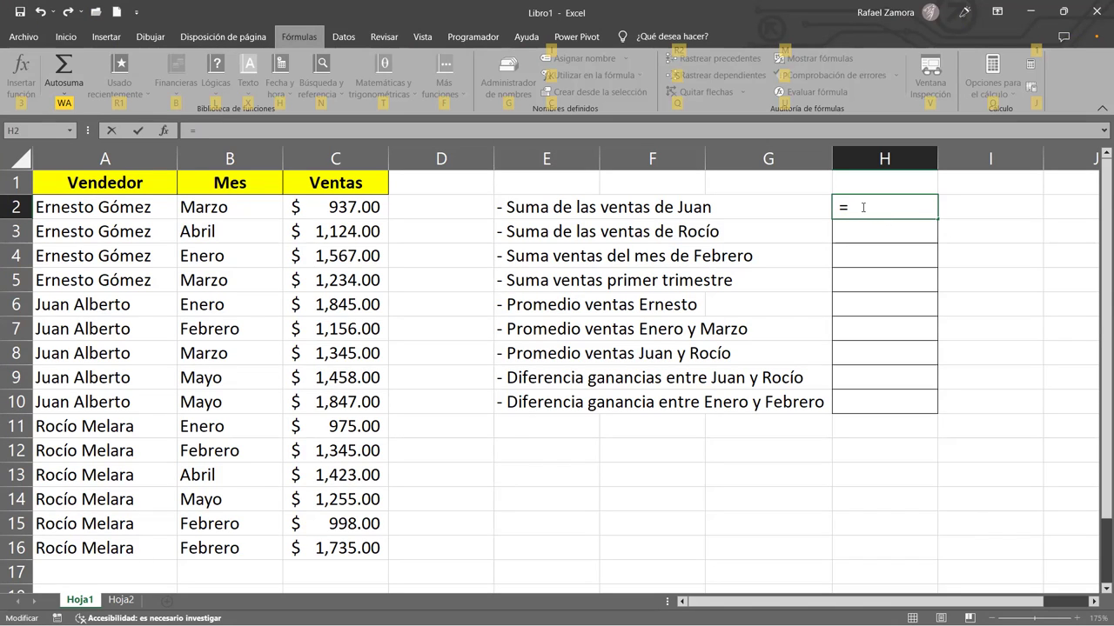
pyautogui.write('s')
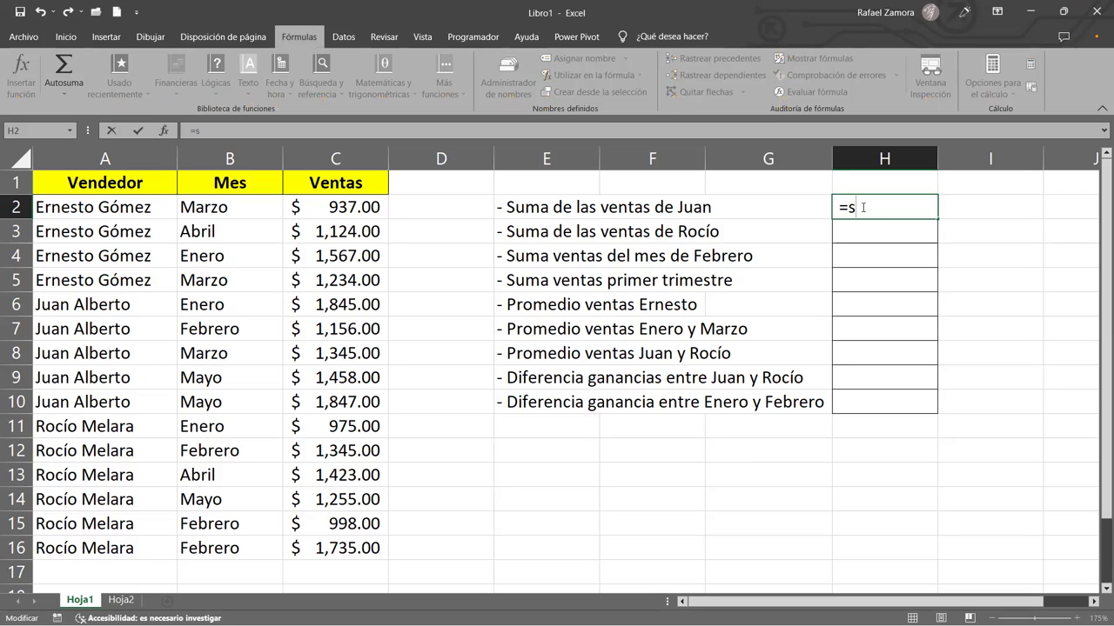
pyautogui.write('u')
pyautogui.write('ma')
pyautogui.press('BackSpace')
pyautogui.press('BackSpace')
pyautogui.write('su')
pyautogui.write('ma')
pyautogui.press('BackSpace')
pyautogui.press('BackSpace')
pyautogui.press('BackSpace')
pyautogui.press('BackSpace')
pyautogui.press('Escape')
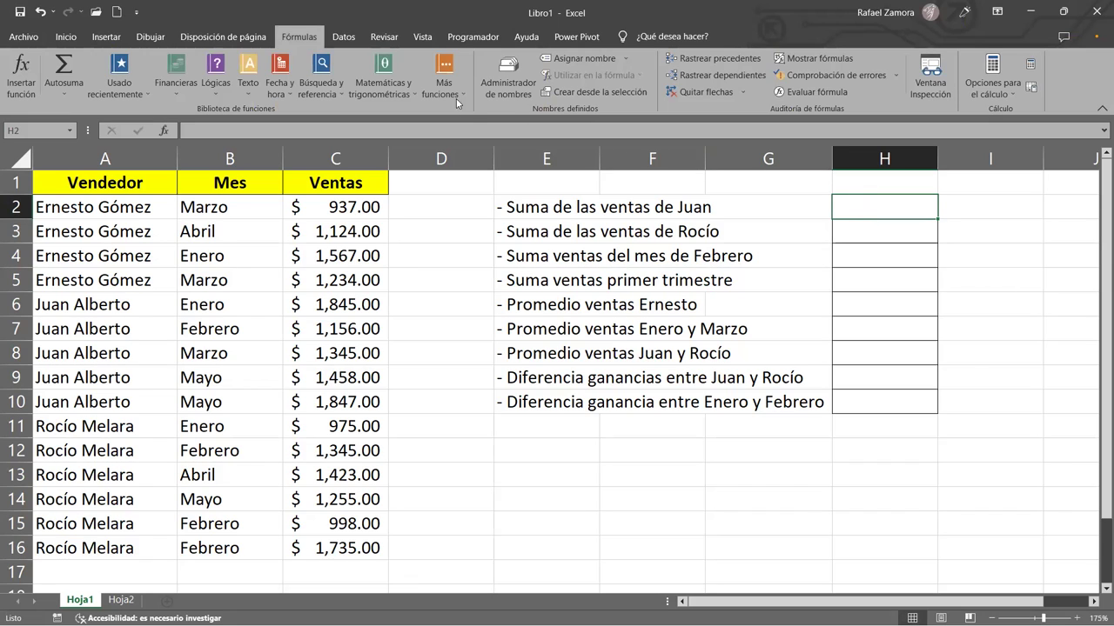
pyautogui.write('=')
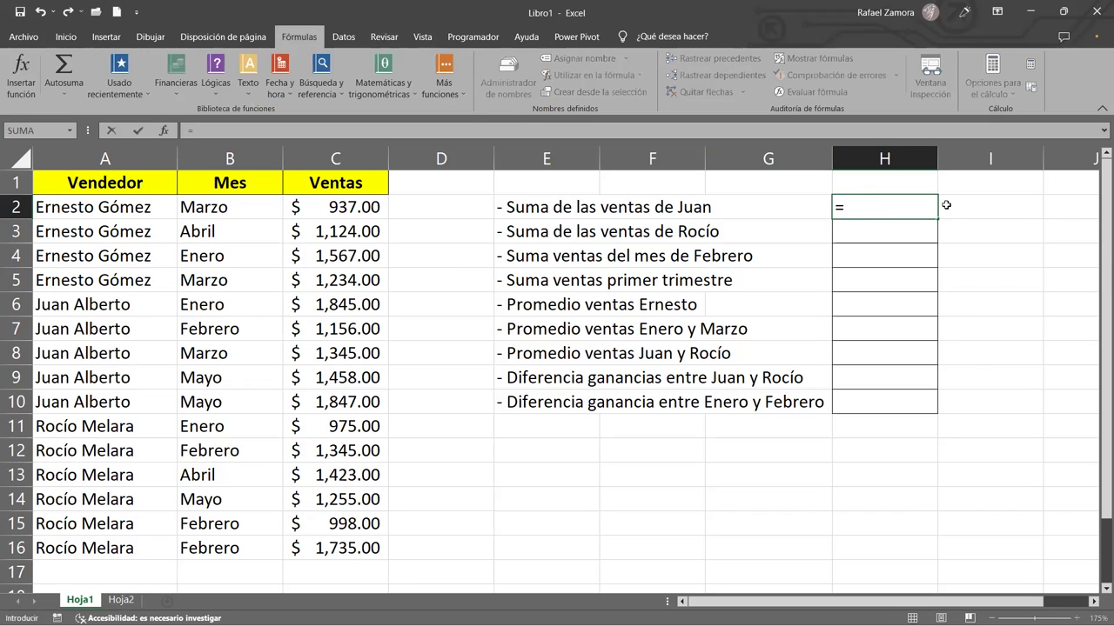
pyautogui.write('su')
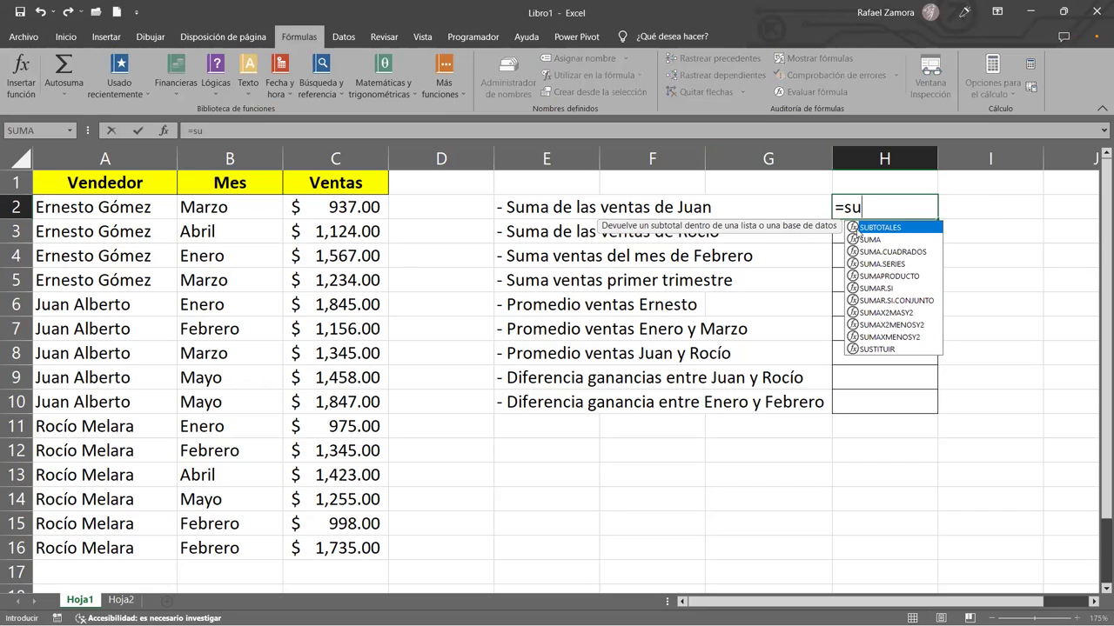
# Enter =SUMA(C6:C10) in H2 to total Juan's sales, giving $7,651.00
pyautogui.click(870, 240)
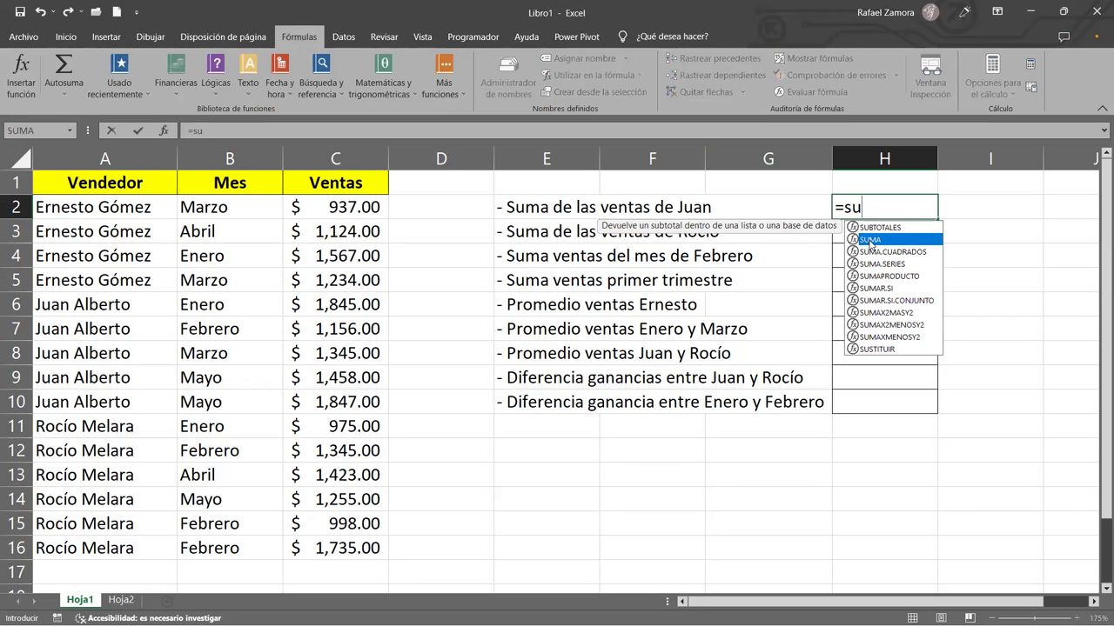
pyautogui.doubleClick(870, 240)
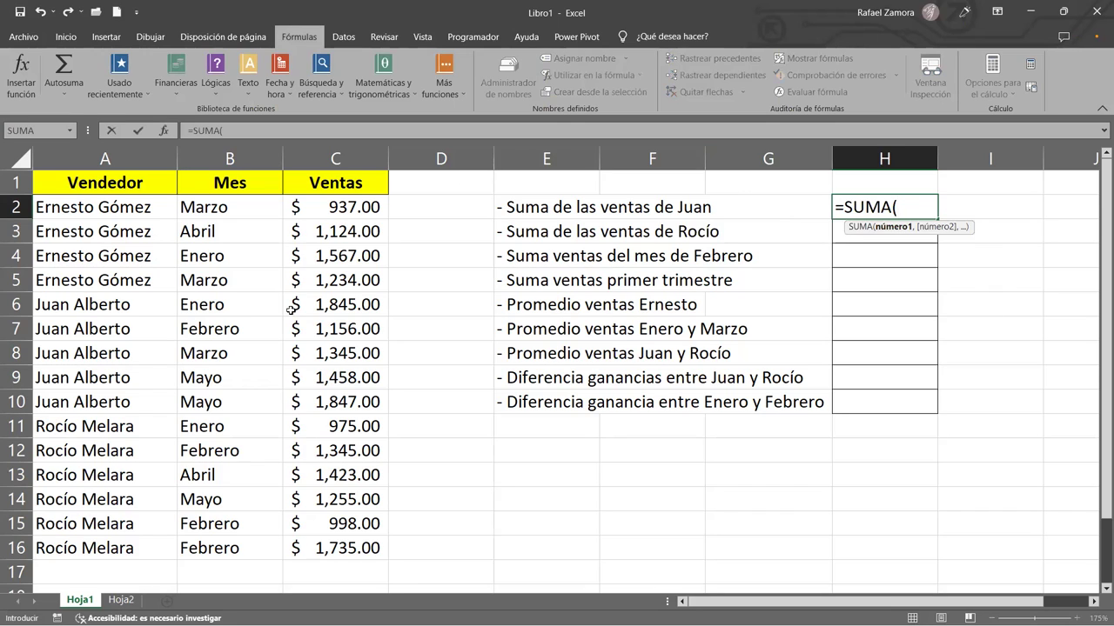
pyautogui.moveTo(338, 307); pyautogui.dragTo(335, 328)
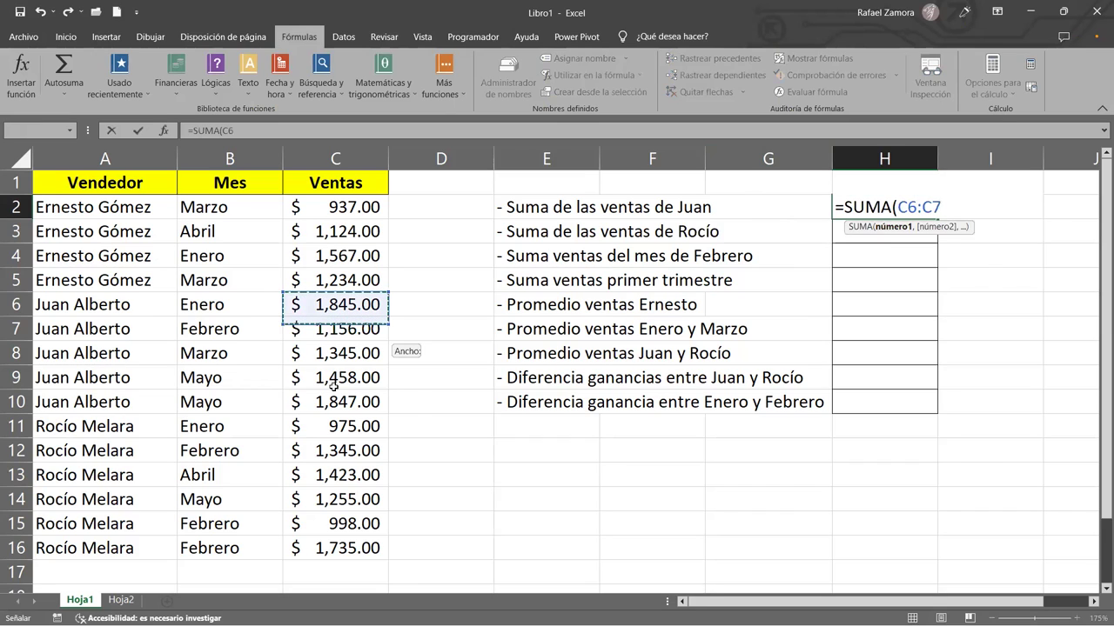
pyautogui.moveTo(334, 386); pyautogui.dragTo(334, 397)
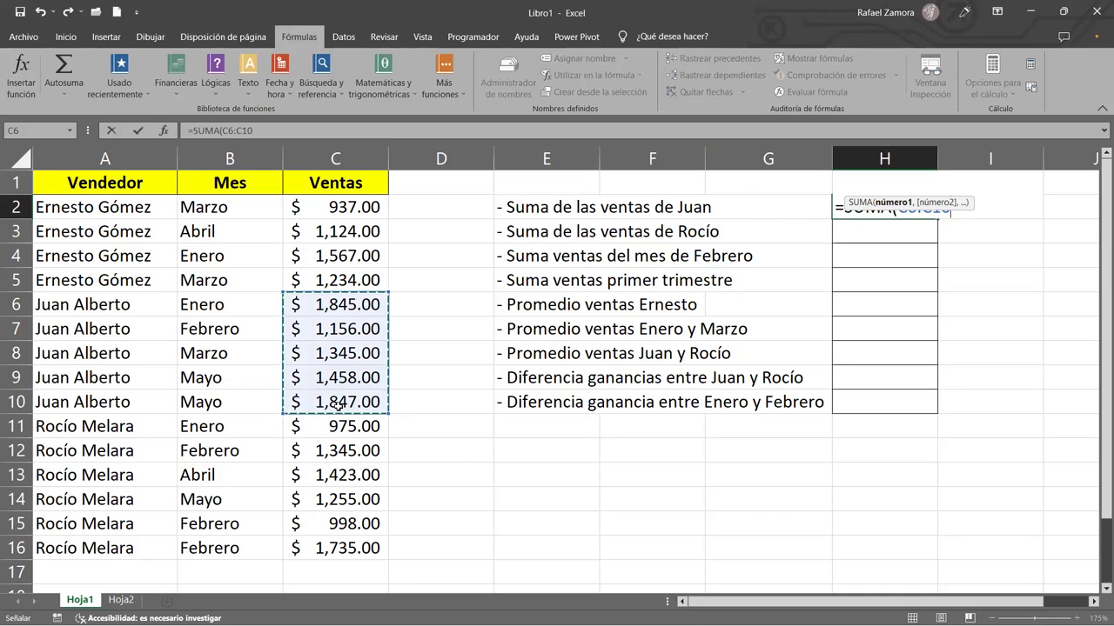
pyautogui.write(')')
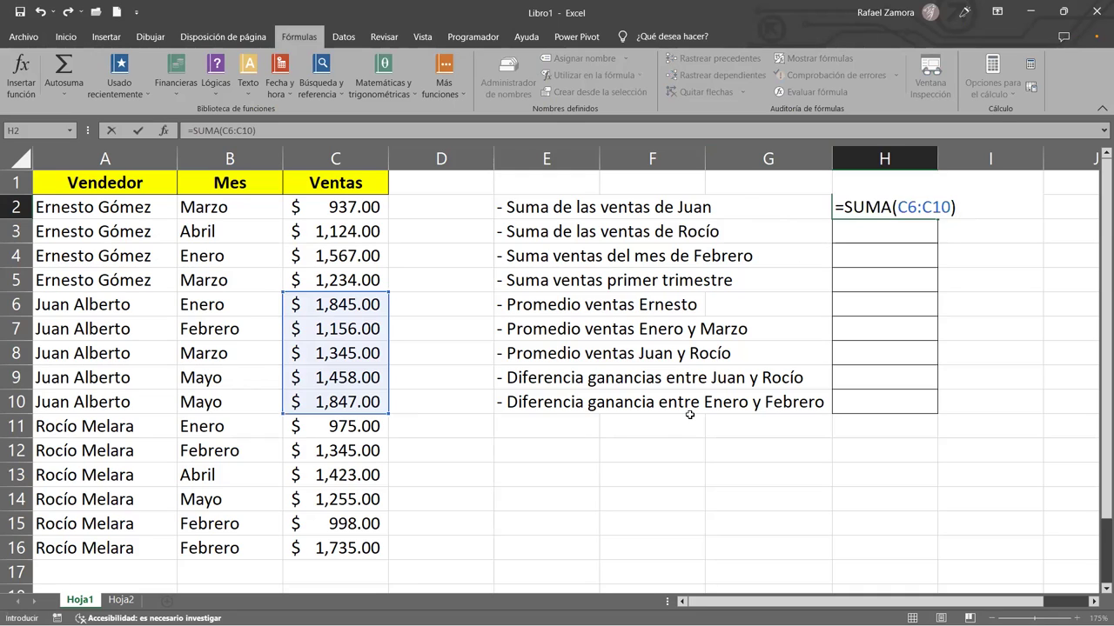
pyautogui.press('Return')
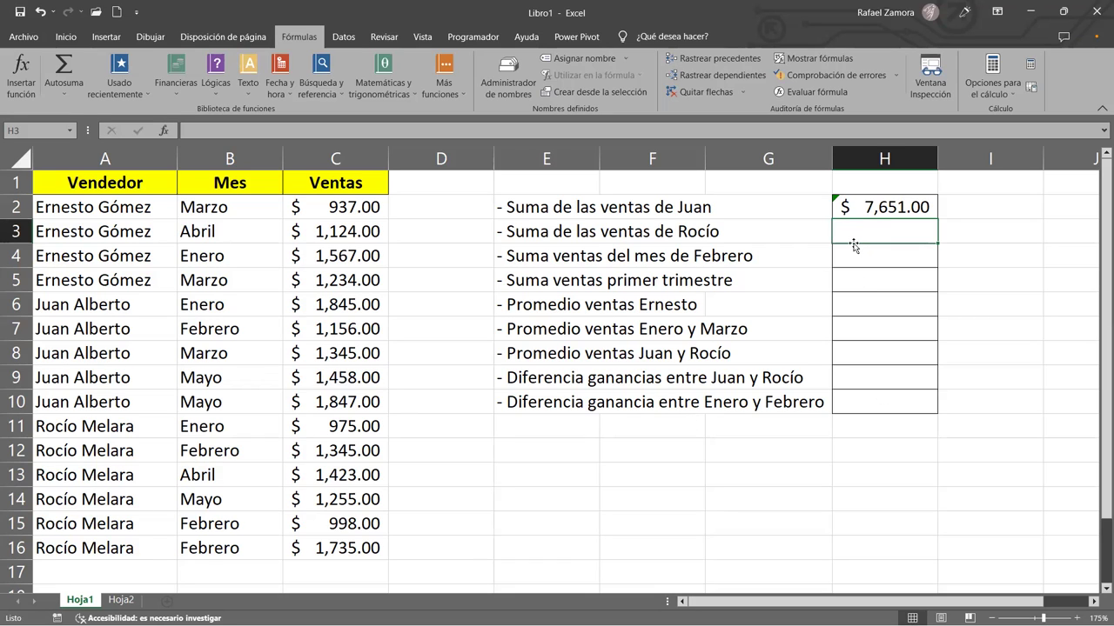
# Enter =SUMA(C11:C16) in H3 for Rocío's sales total of $7,731.00
pyautogui.write('=')
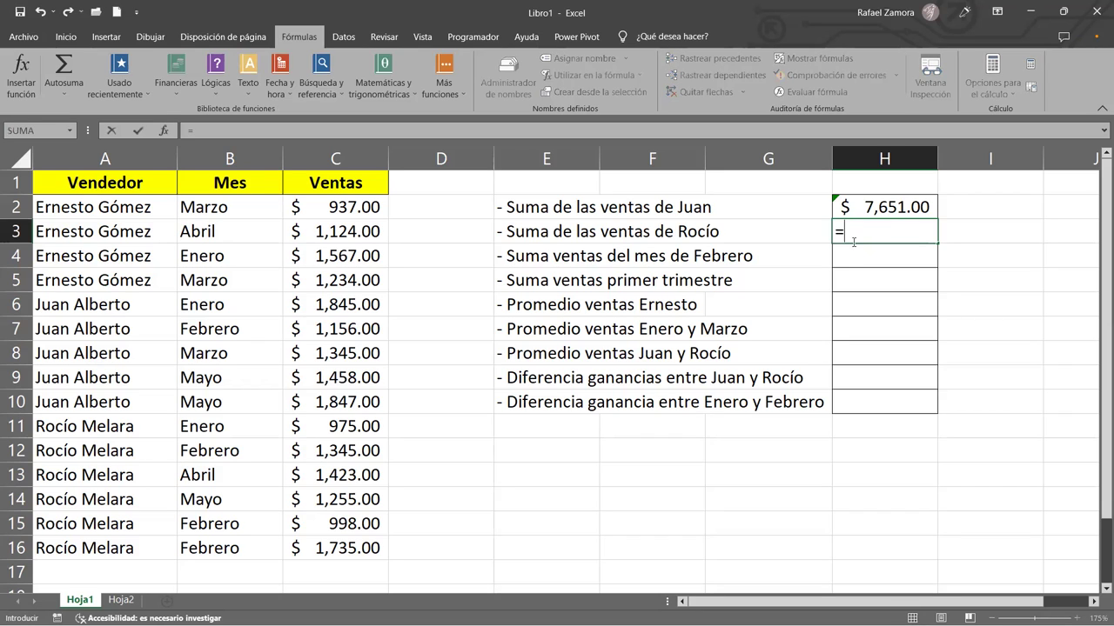
pyautogui.write('SUMA(')
pyautogui.moveTo(352, 424); pyautogui.dragTo(341, 550)
pyautogui.write(')')
pyautogui.press('Return')
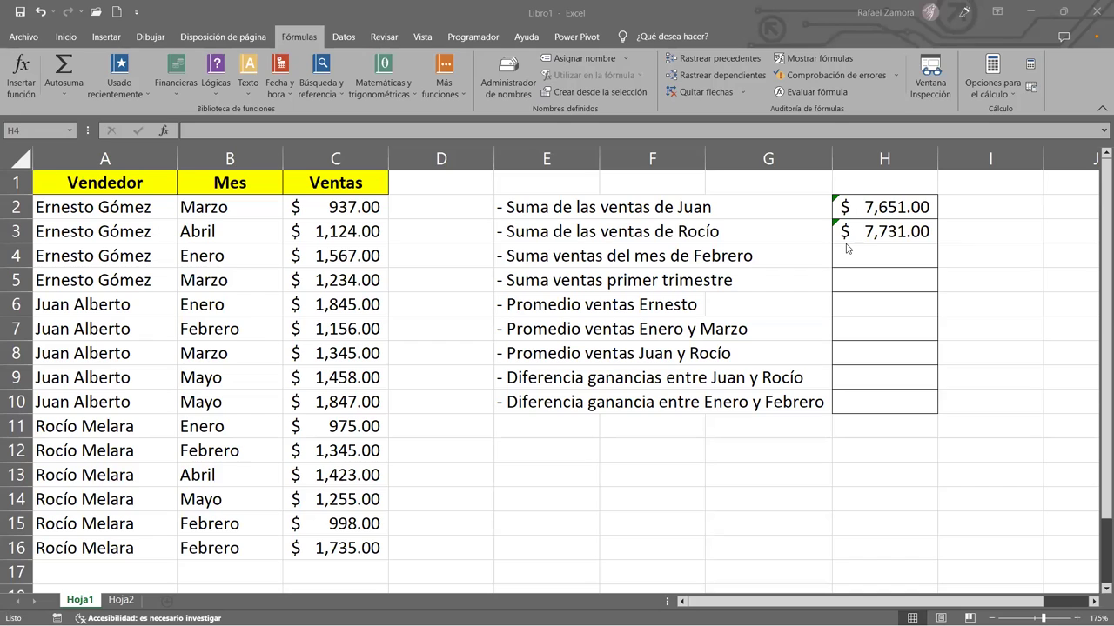
# Enter =SUMA(C7,C12,C15:C16) in H4 for February's total of $5,234.00
pyautogui.click(901, 252)
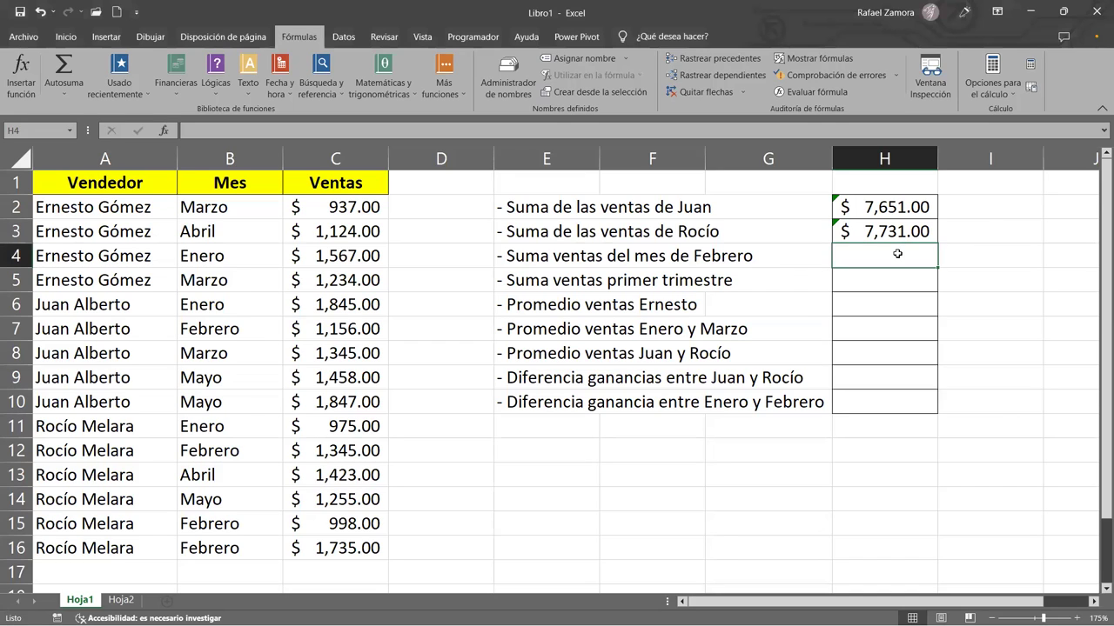
pyautogui.write('=')
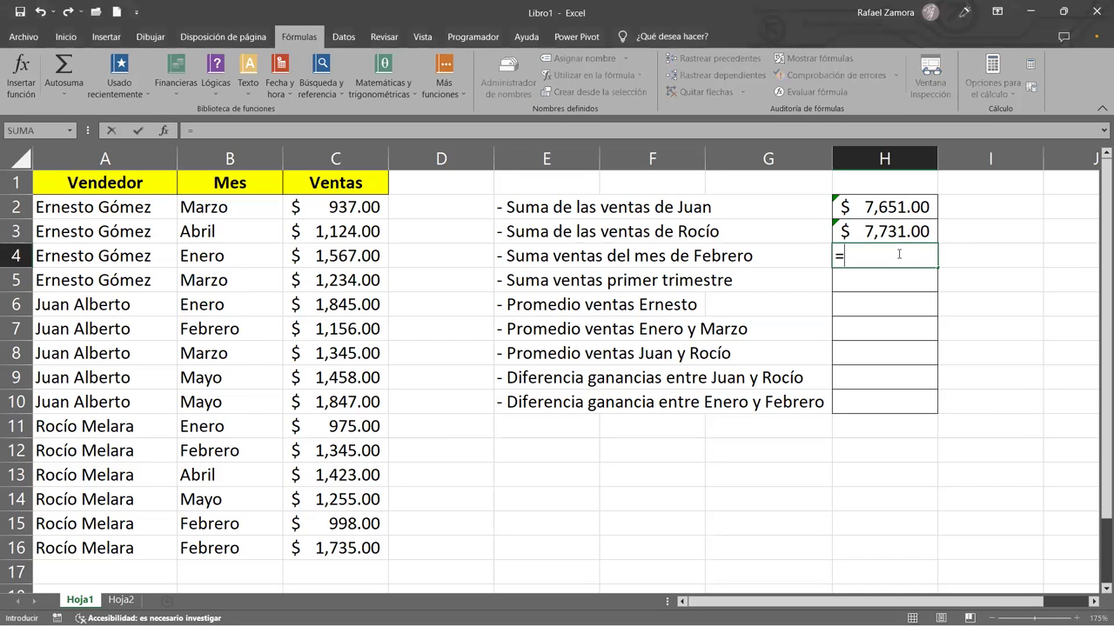
pyautogui.write('SUMA(')
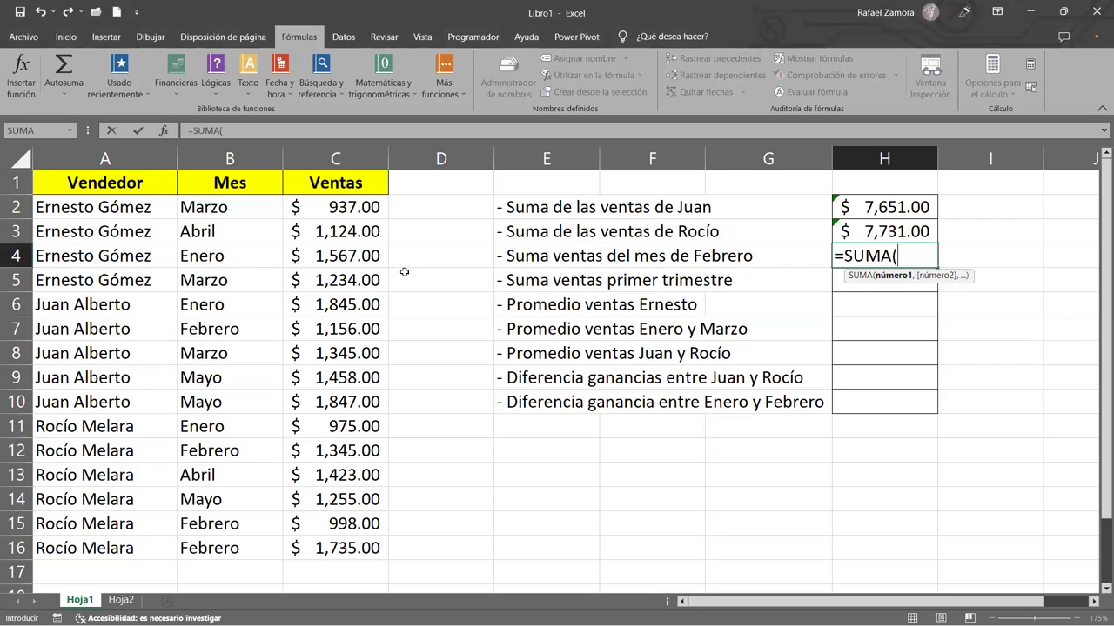
pyautogui.click(341, 328)
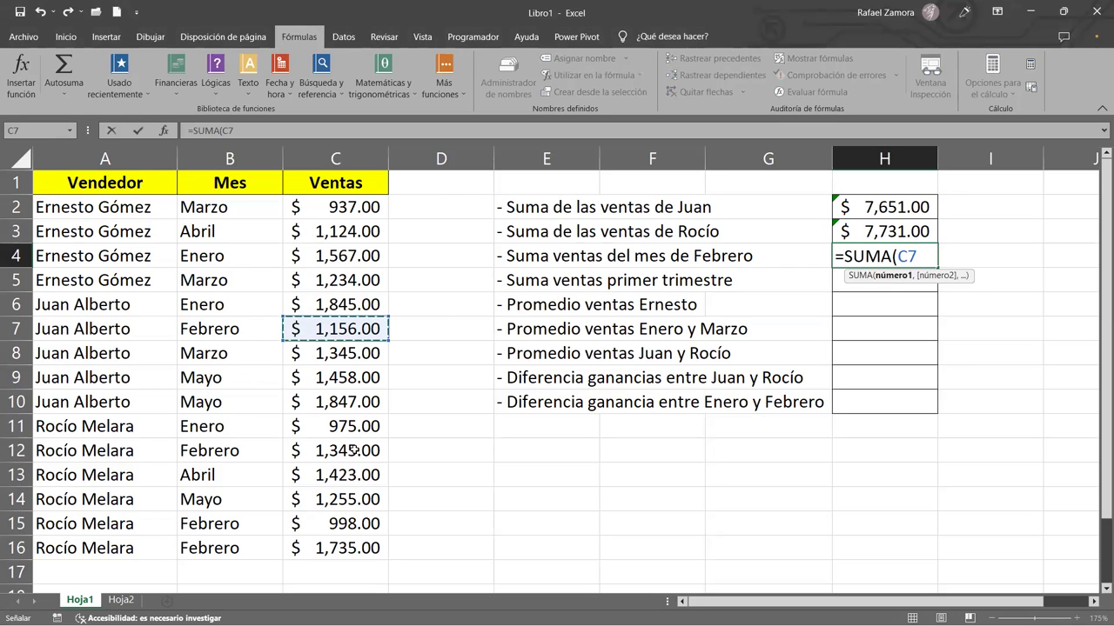
pyautogui.keyDown('ctrl'); pyautogui.click(352, 450); pyautogui.keyUp('ctrl')
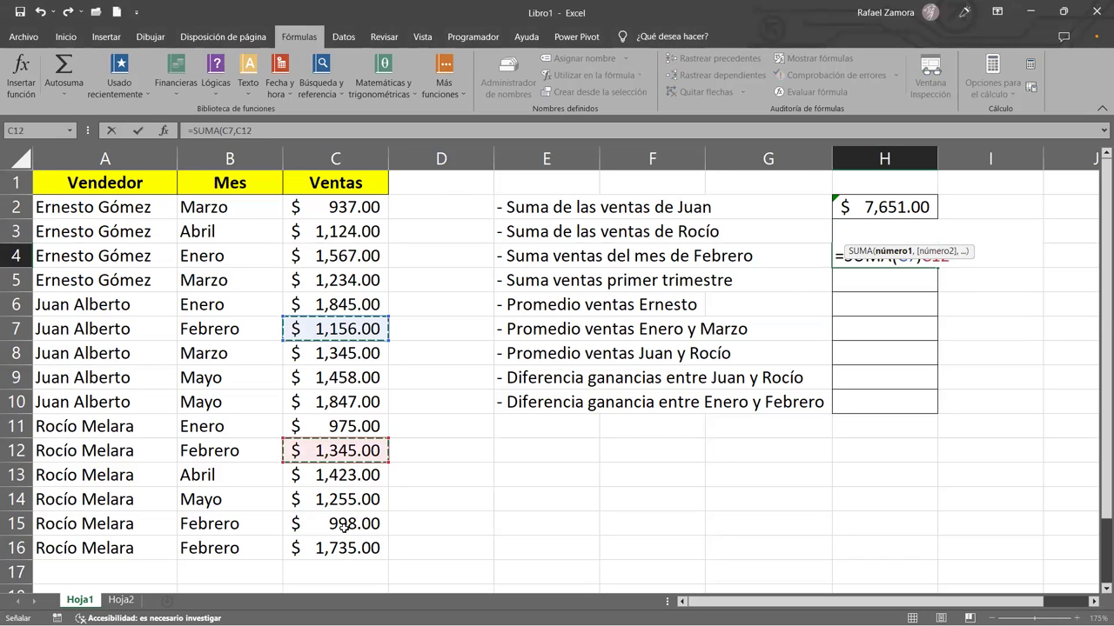
pyautogui.moveTo(344, 527); pyautogui.dragTo(342, 548)
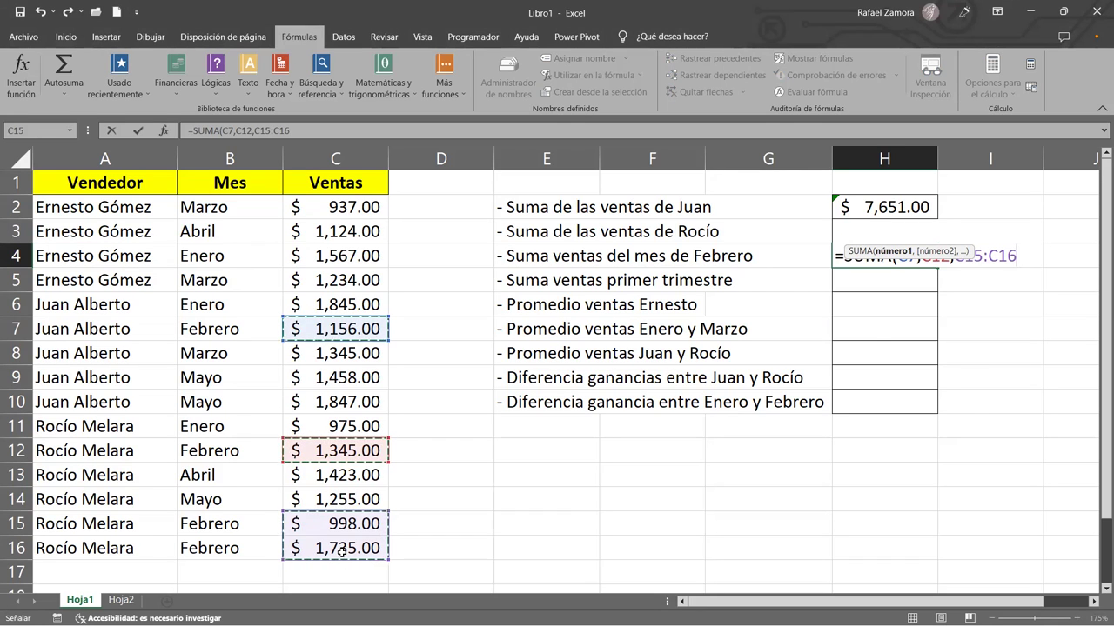
pyautogui.moveTo(922, 254); pyautogui.dragTo(924, 296)
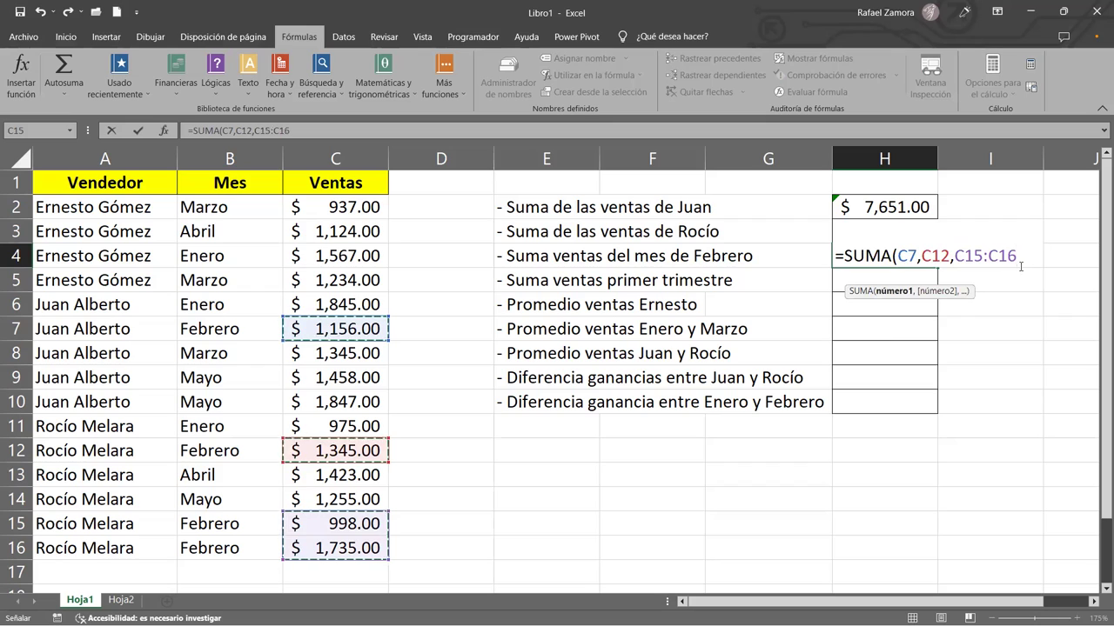
pyautogui.write(')')
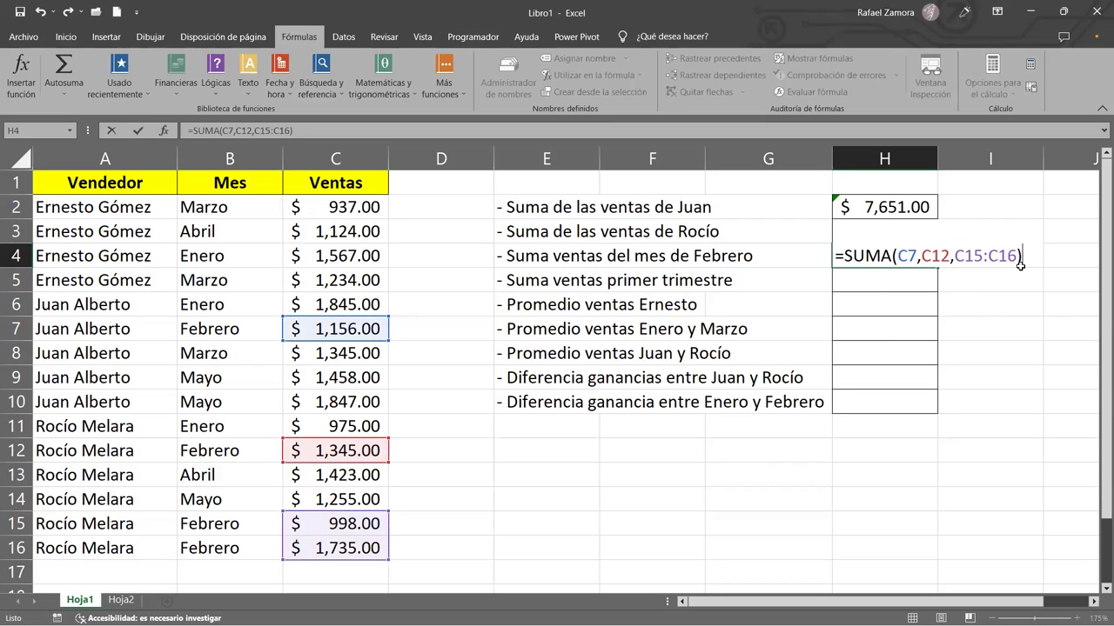
pyautogui.press('Return')
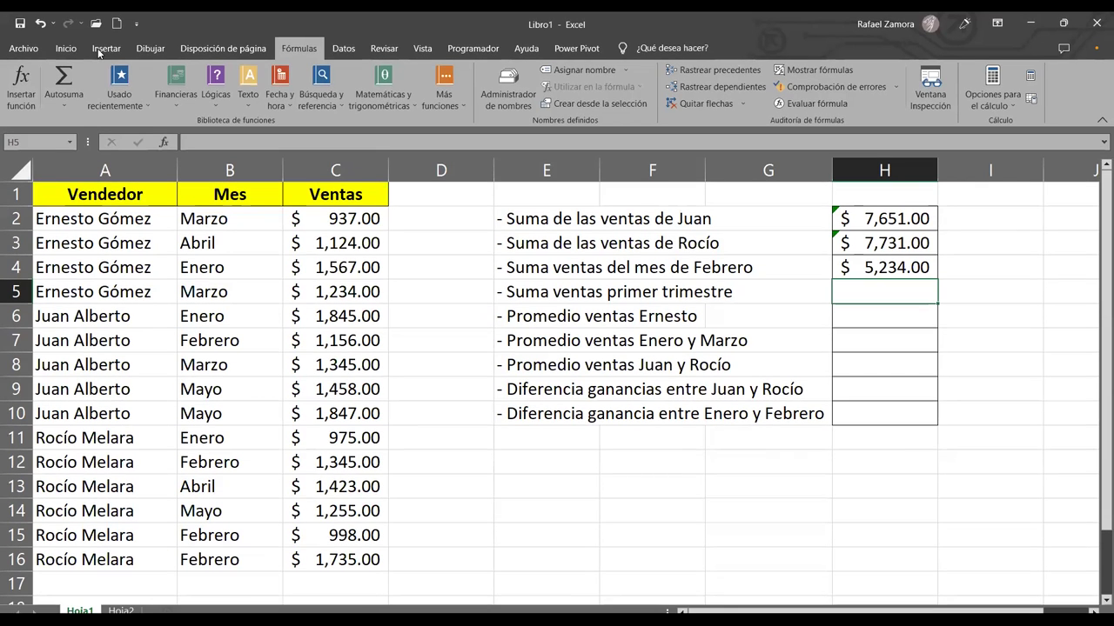
# Switch to the Insertar ribbon to reach the object insertion options
pyautogui.click(106, 53)
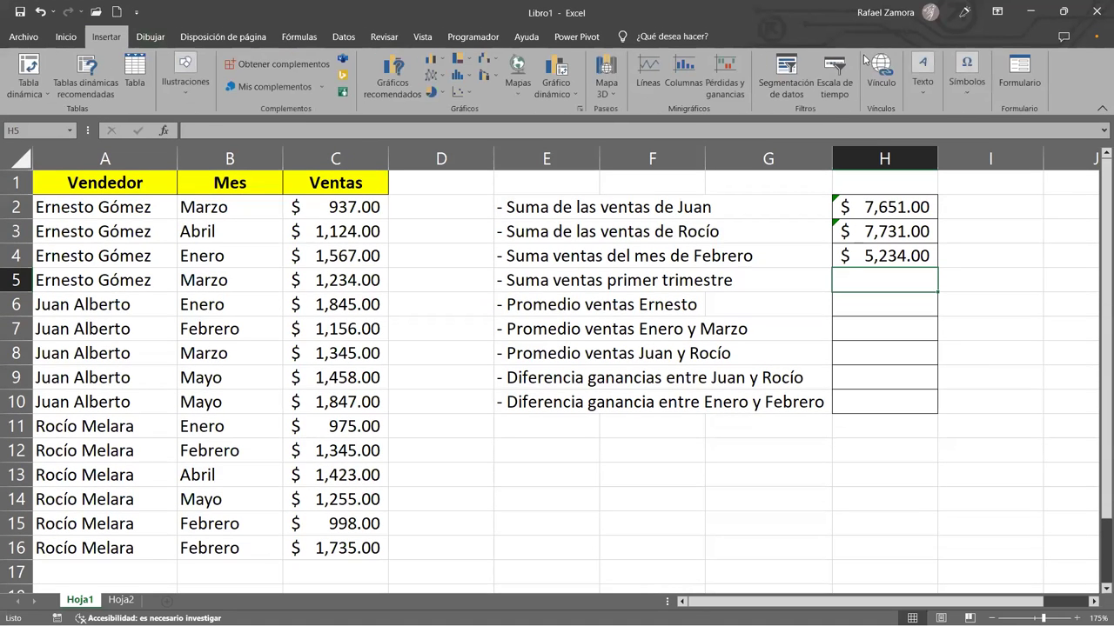
# Insert a WordArt title reading 'EN PRACTICA' and move it below the question list
pyautogui.click(924, 84)
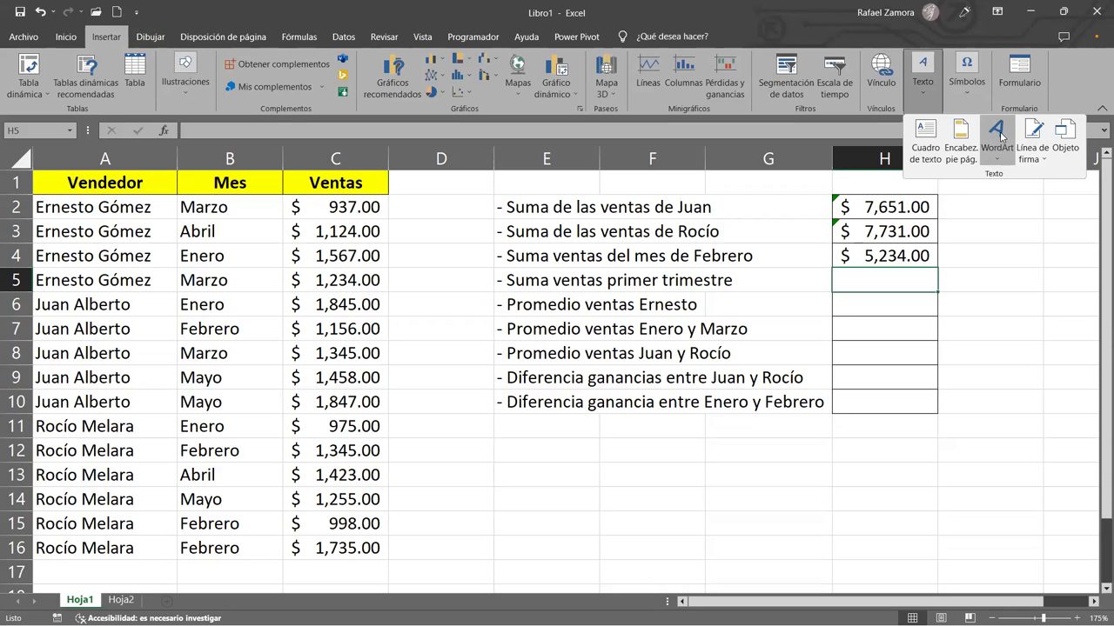
pyautogui.click(996, 135)
pyautogui.click(1063, 189)
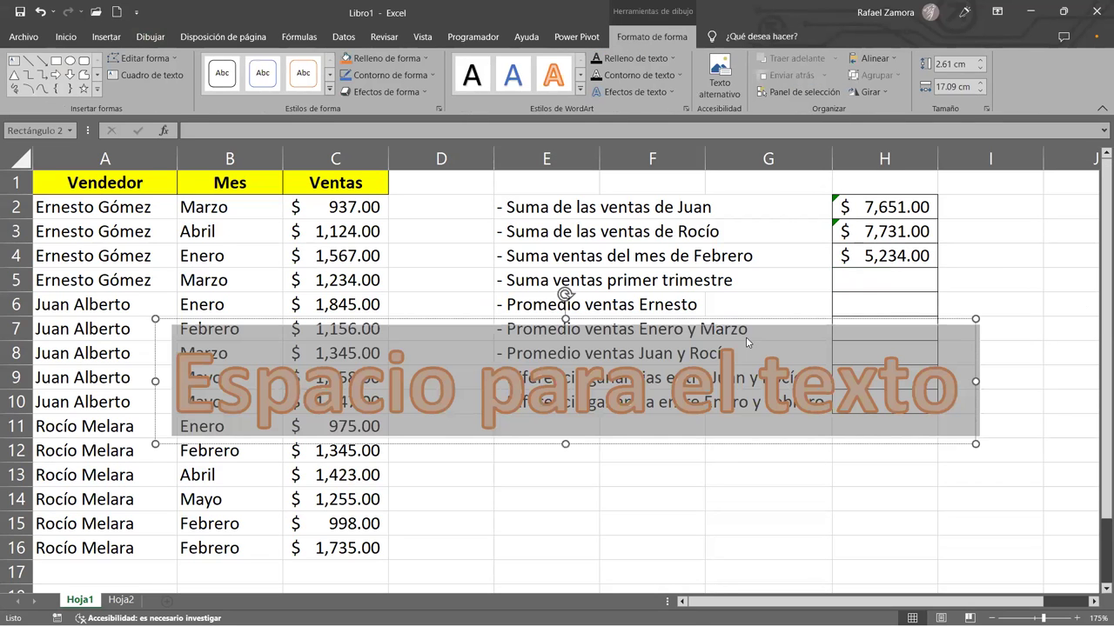
pyautogui.write('EN PRACTICA')
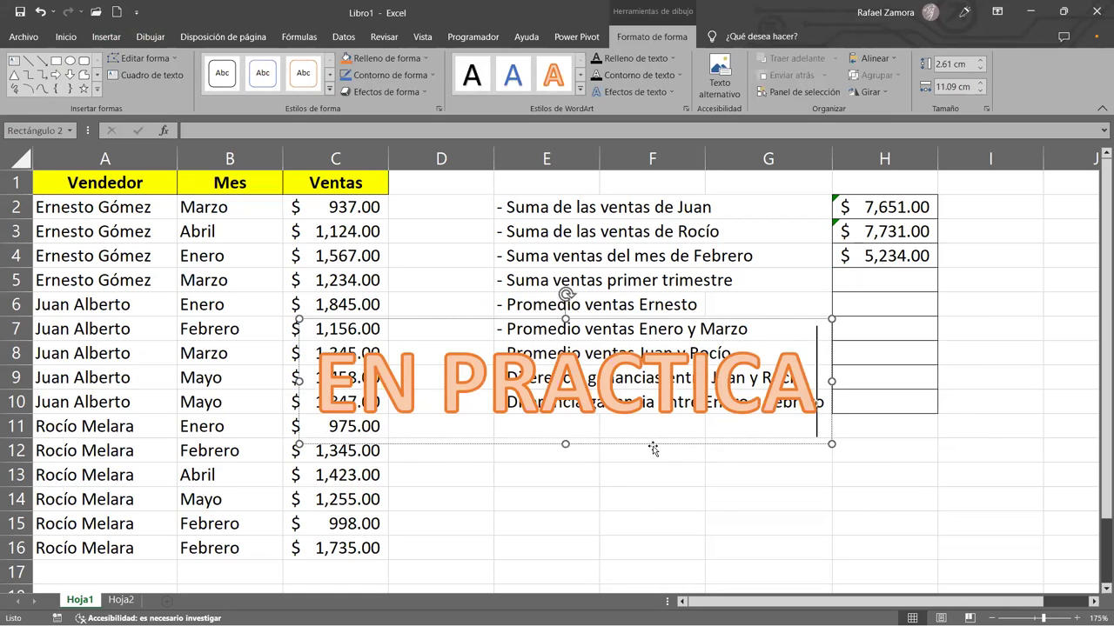
pyautogui.moveTo(651, 445); pyautogui.dragTo(772, 565)
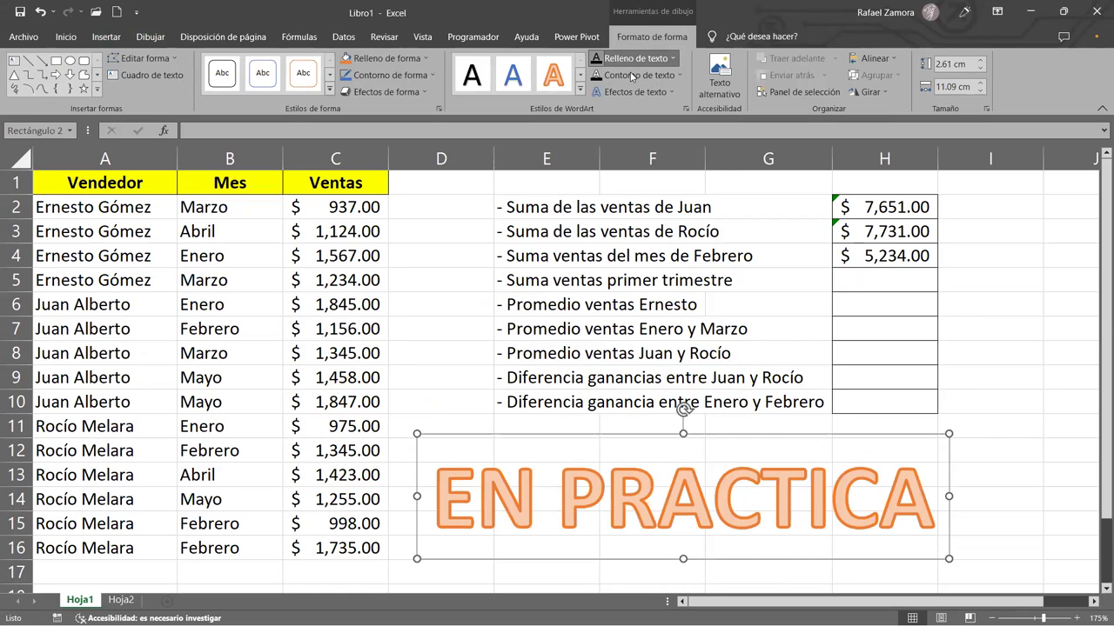
# Set the EN PRACTICA title's text fill to dark blue
pyautogui.click(671, 59)
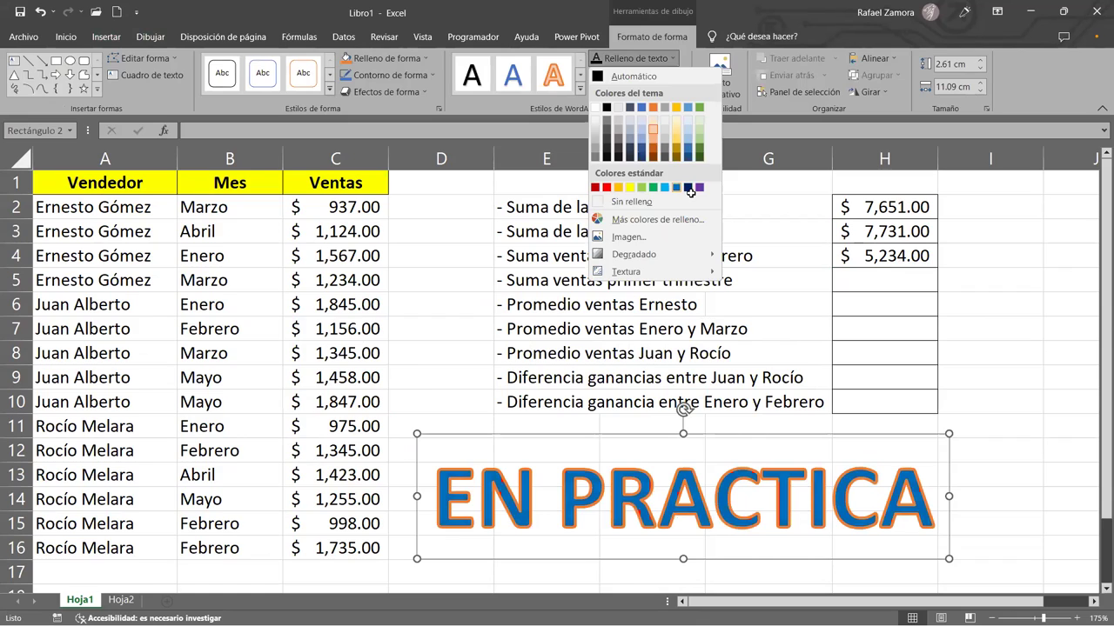
pyautogui.click(689, 188)
pyautogui.click(975, 430)
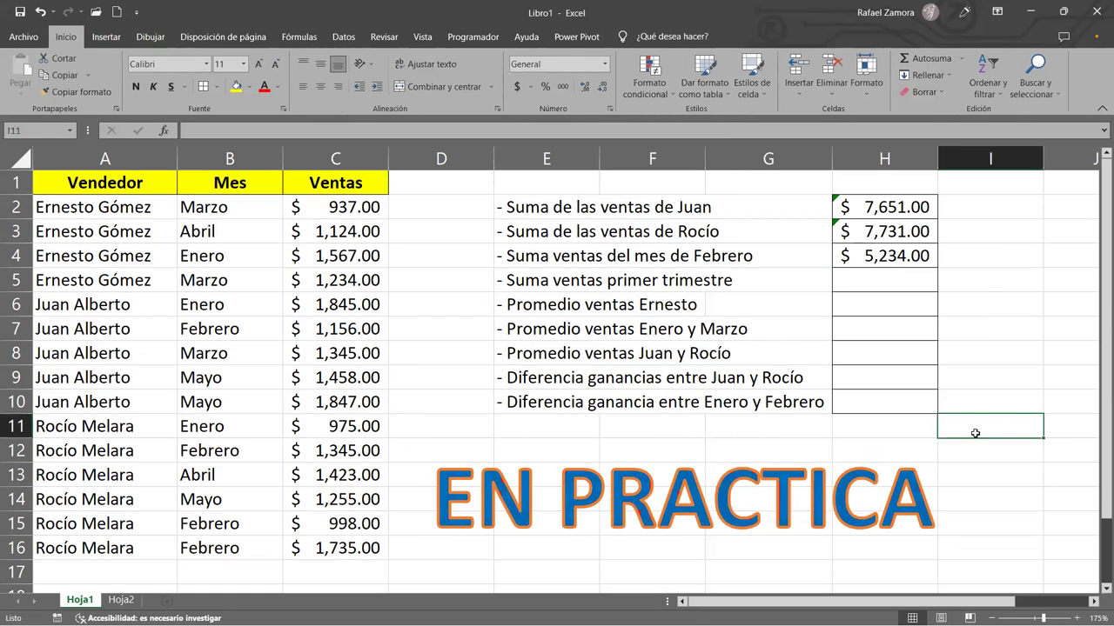
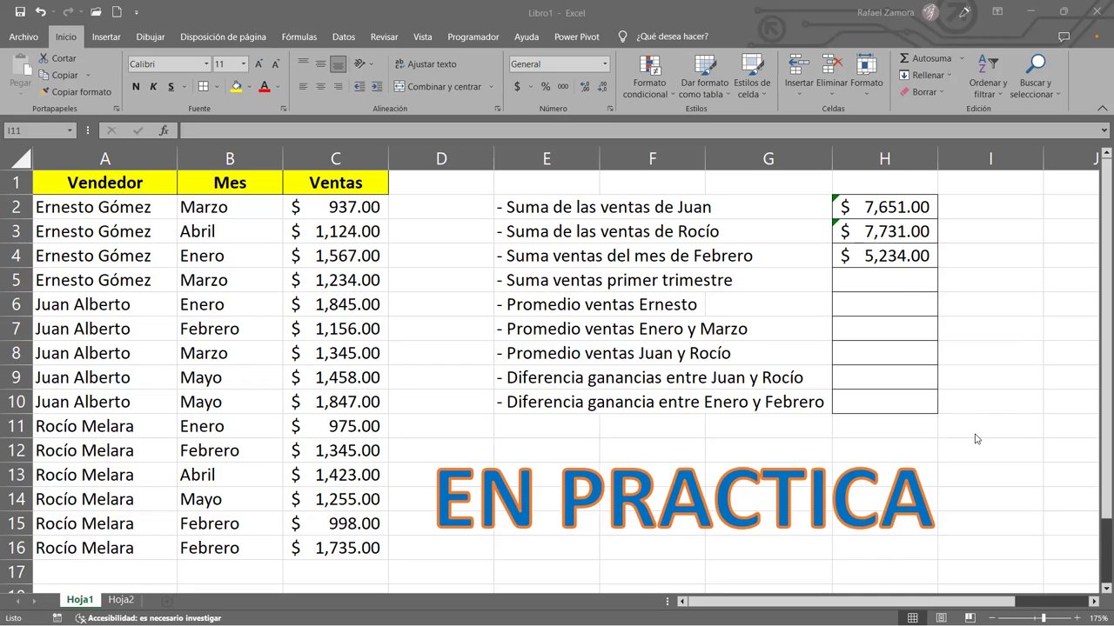
# Look over the empty answer cells for the first-quarter total and Ernesto's average
pyautogui.click(902, 283)
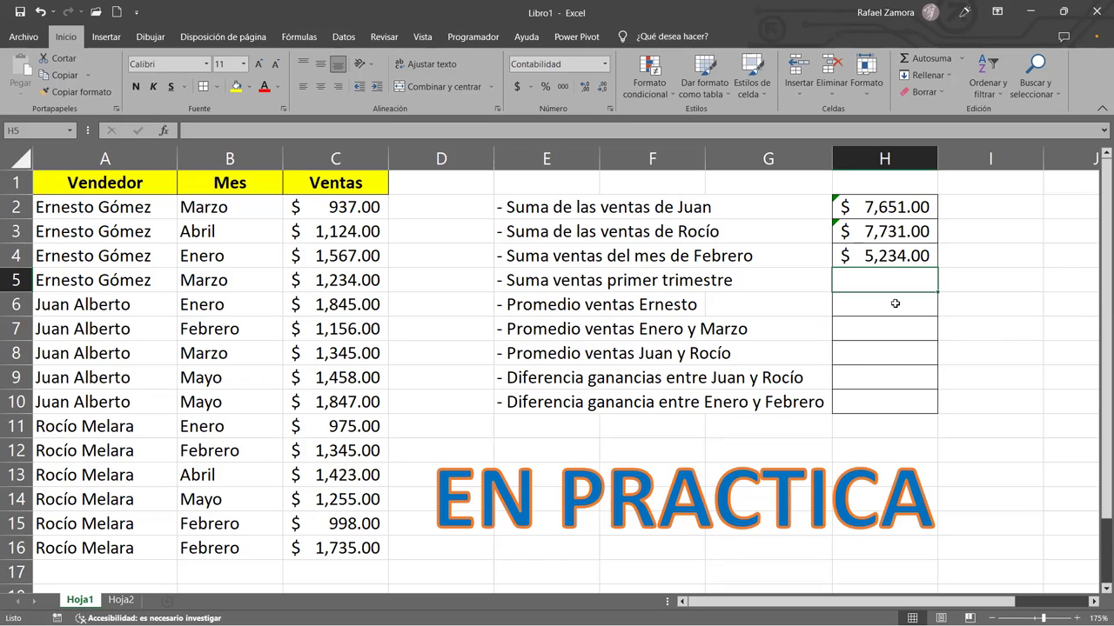
pyautogui.click(895, 304)
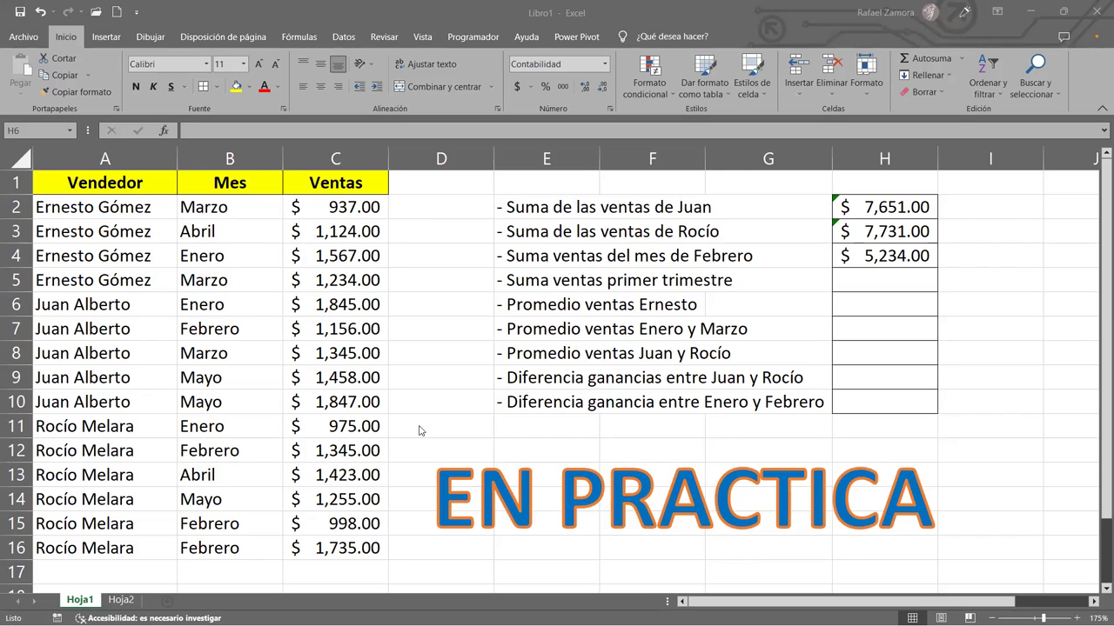
pyautogui.click(996, 332)
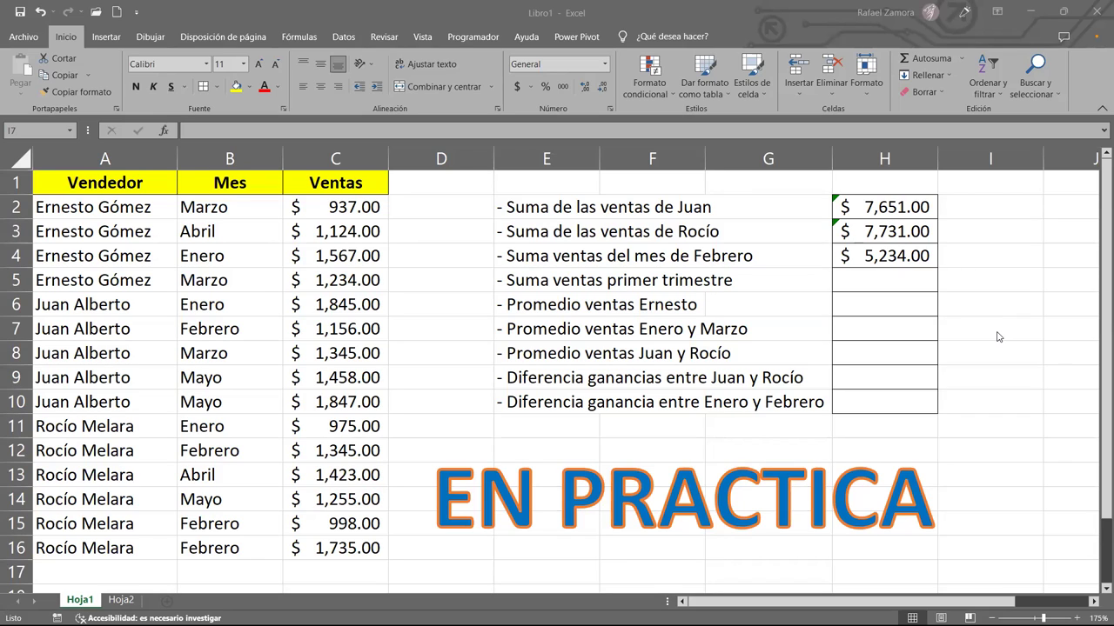
pyautogui.click(998, 337)
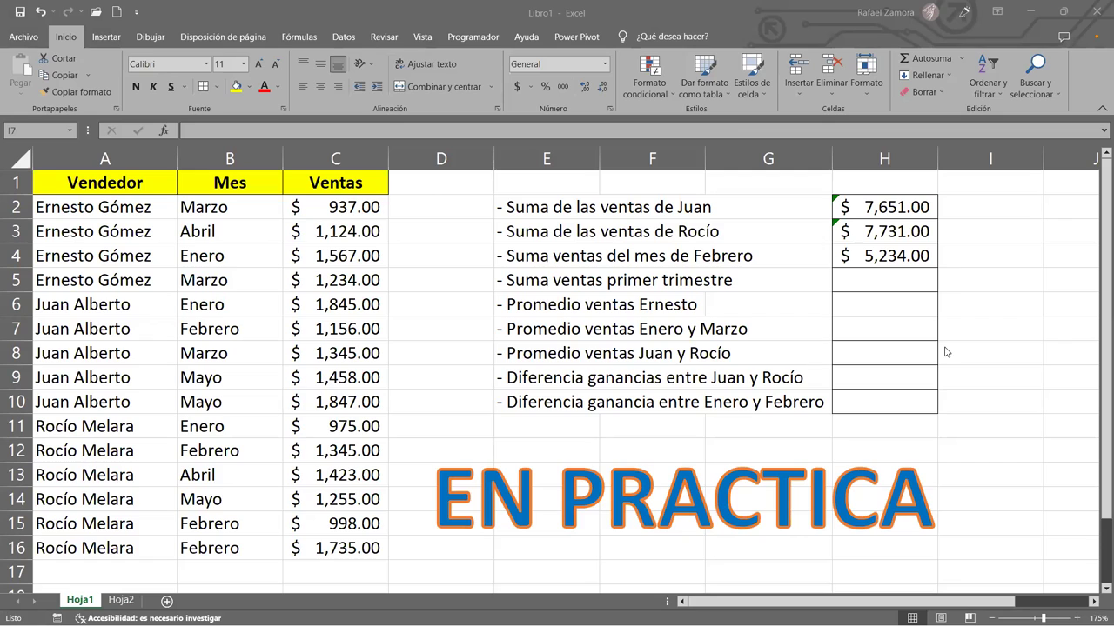
# Enter =SUMA(C2,C4:C8,C11:C12,C15:C16) in H5, giving the $13,137.00 first-quarter total
pyautogui.click(872, 284)
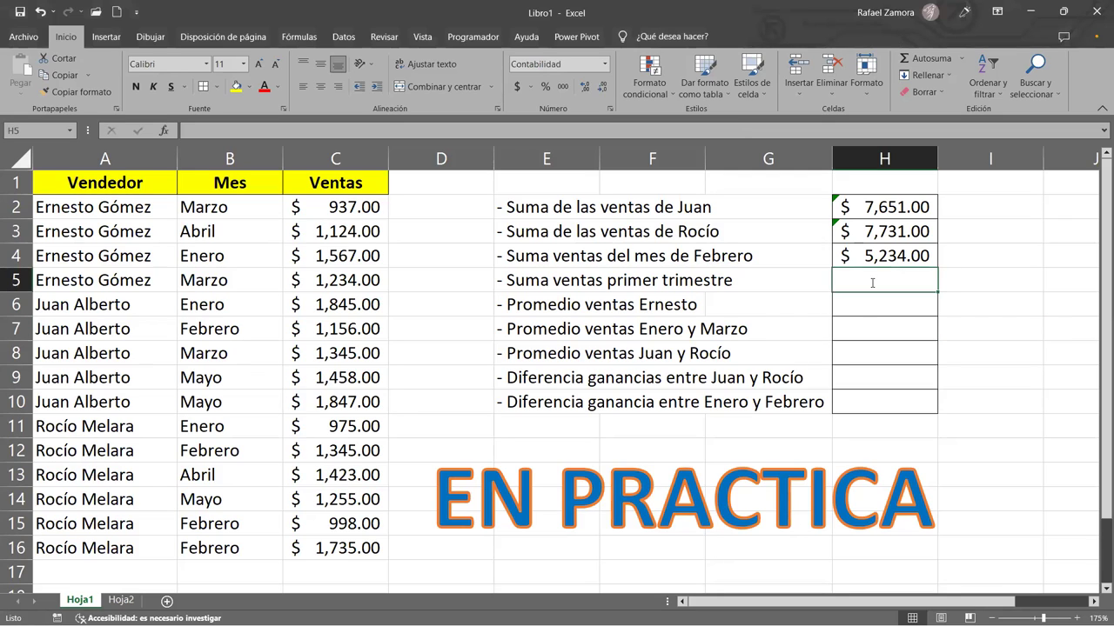
pyautogui.write('=')
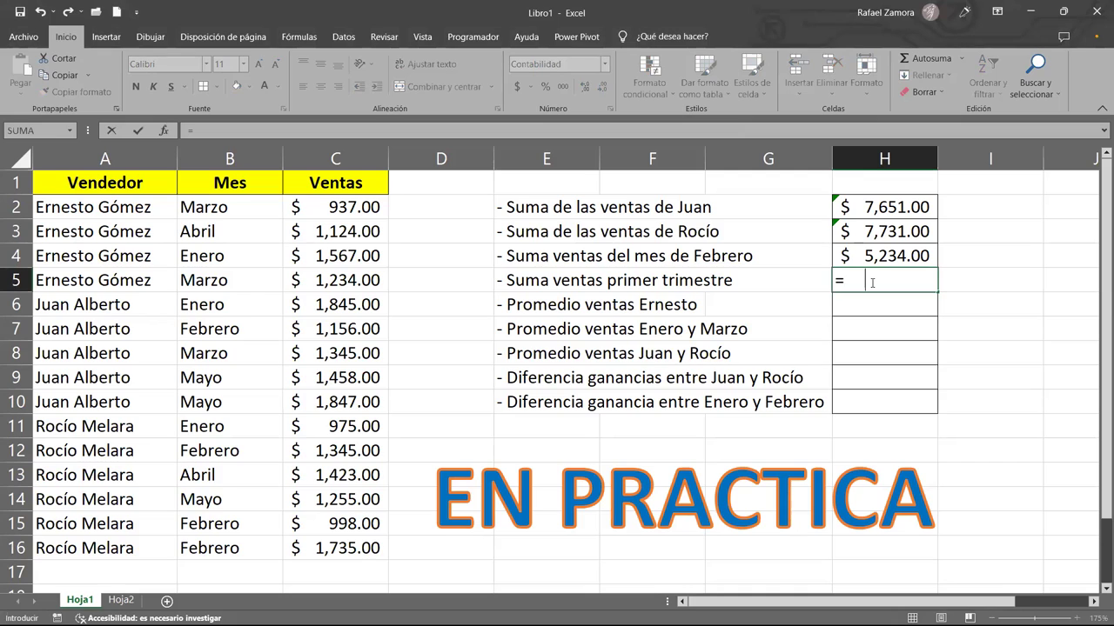
pyautogui.write('SUM')
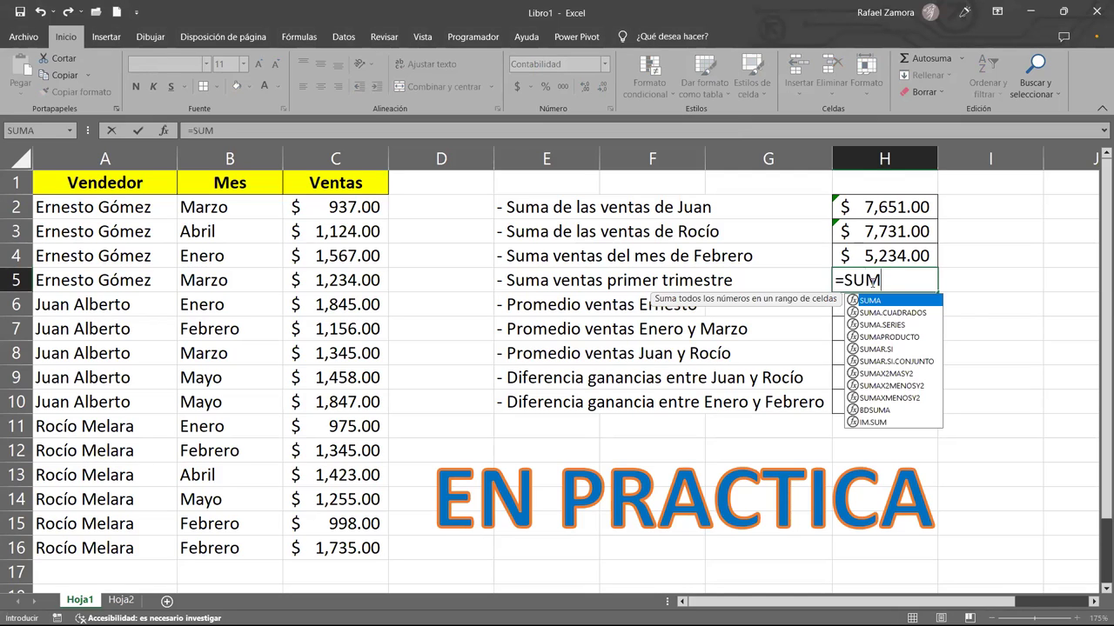
pyautogui.press('Tab')
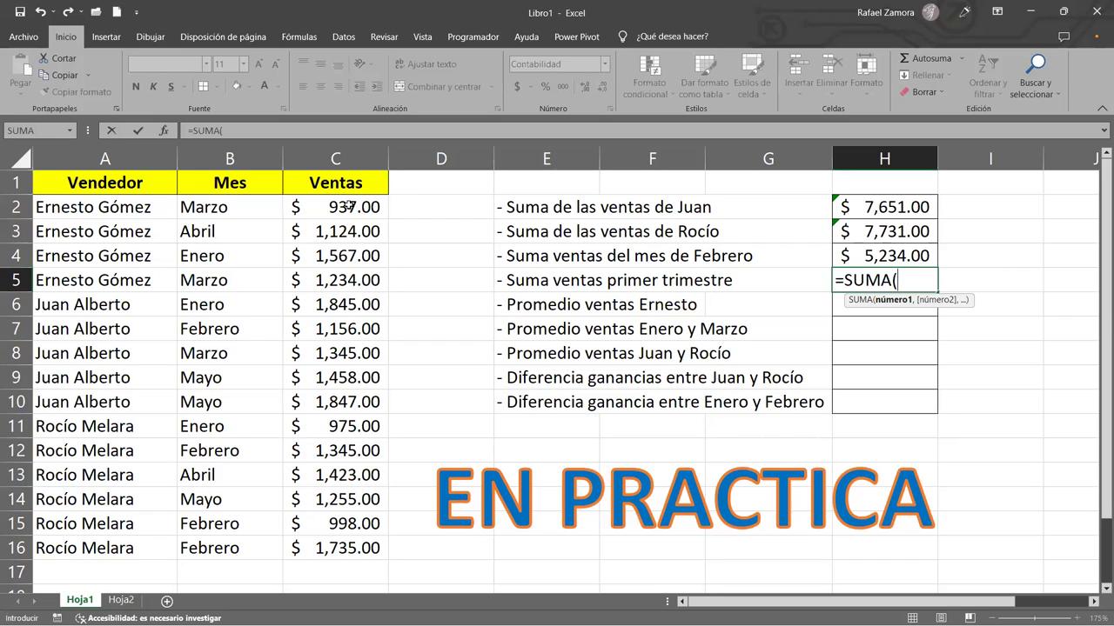
pyautogui.click(348, 205)
pyautogui.click(348, 205)
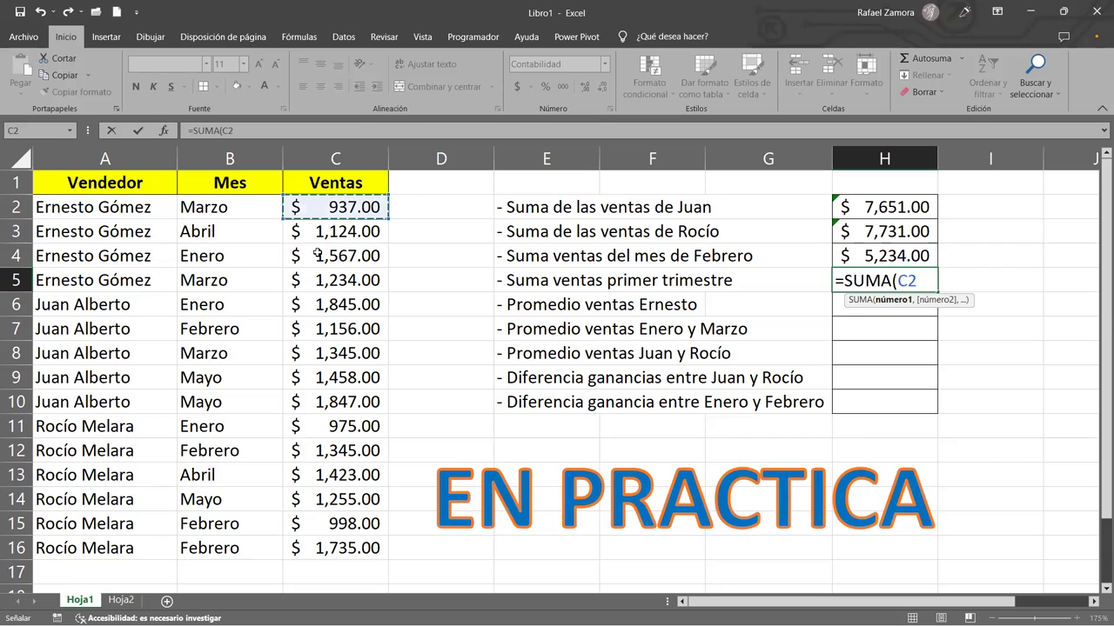
pyautogui.moveTo(314, 259); pyautogui.dragTo(314, 354)
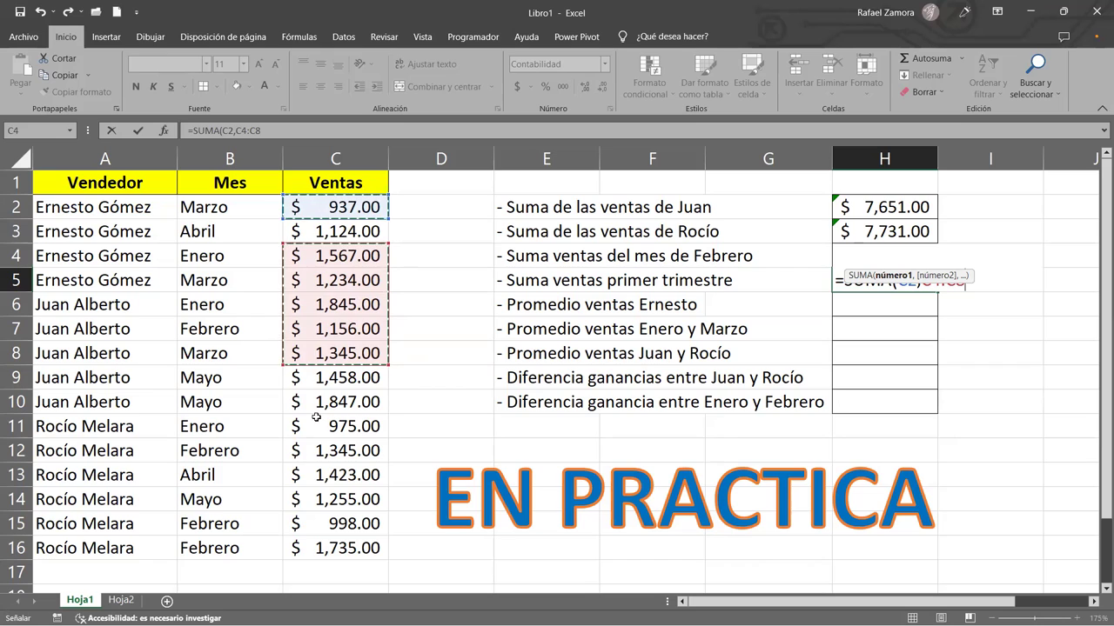
pyautogui.moveTo(336, 427); pyautogui.dragTo(340, 452)
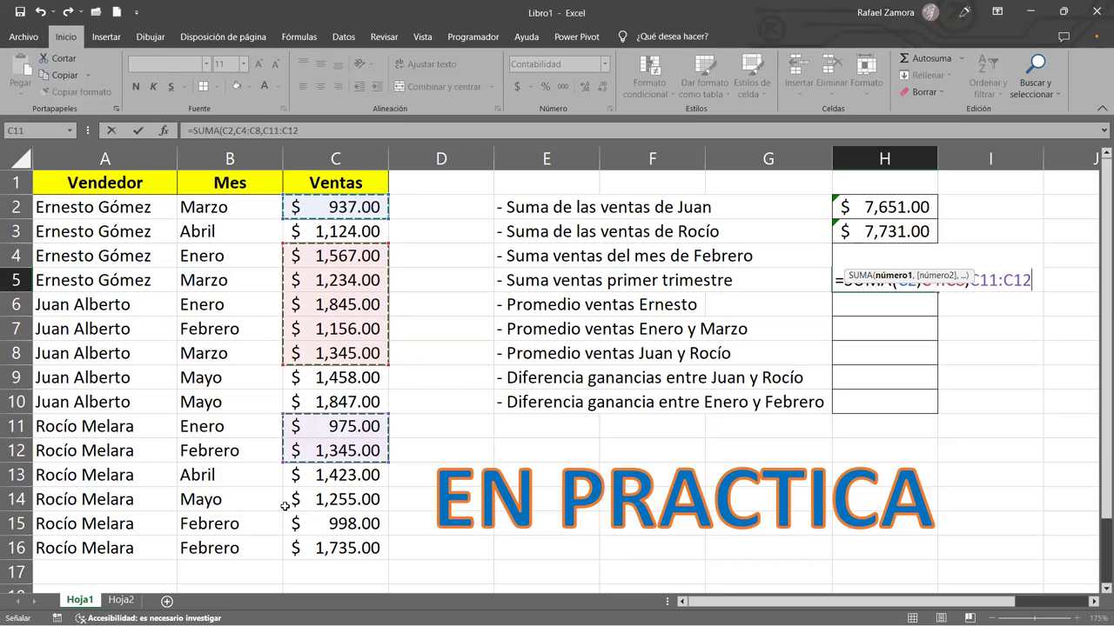
pyautogui.moveTo(318, 524); pyautogui.dragTo(318, 550)
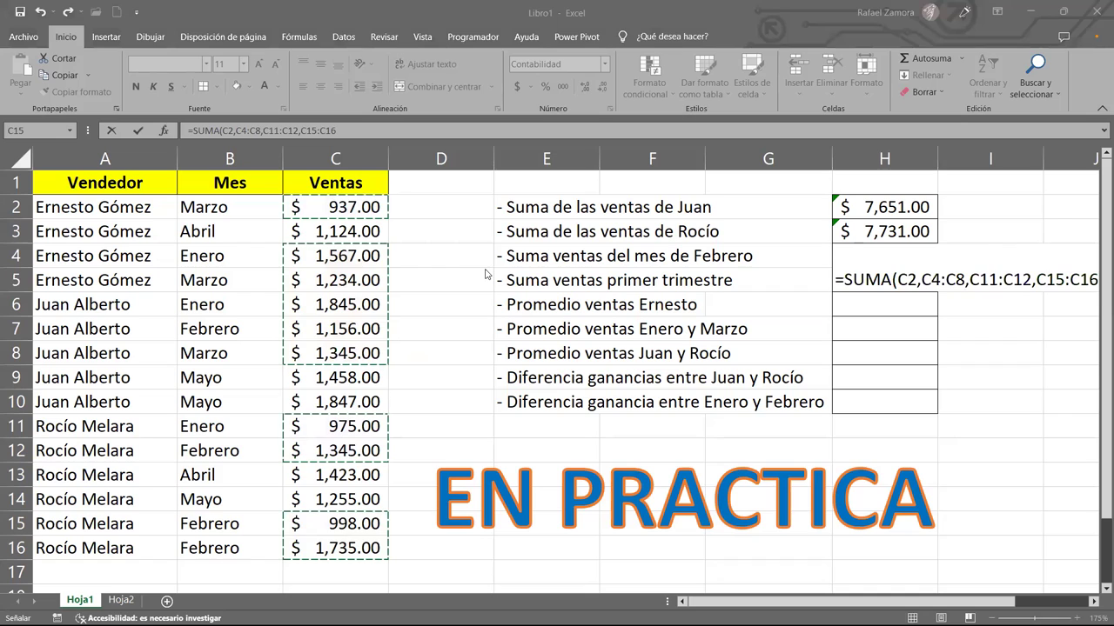
pyautogui.click(361, 132)
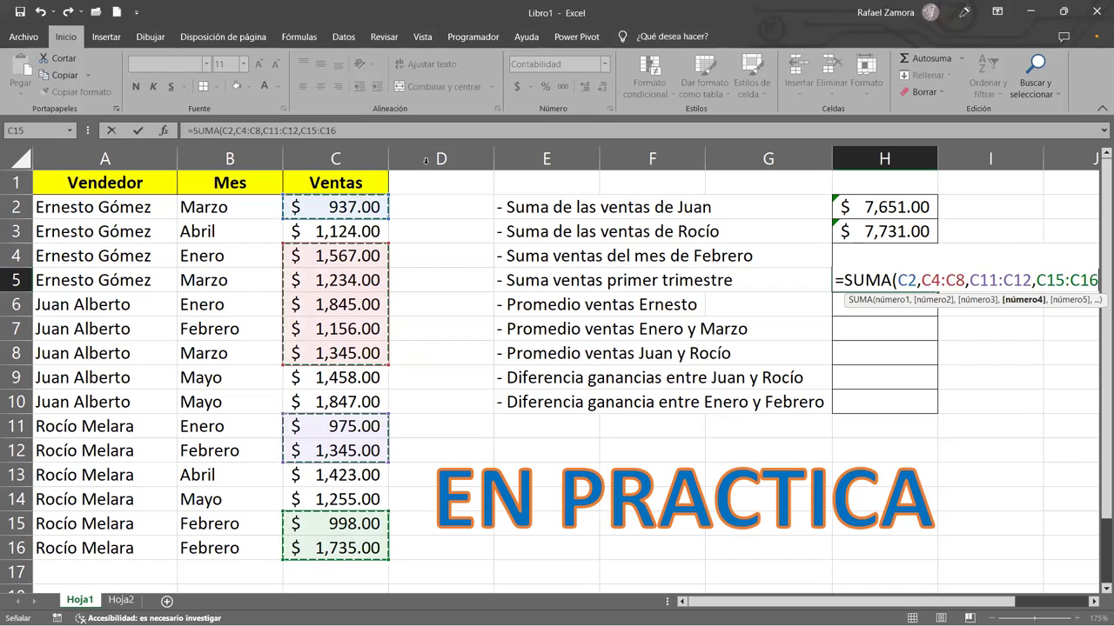
pyautogui.click(358, 132)
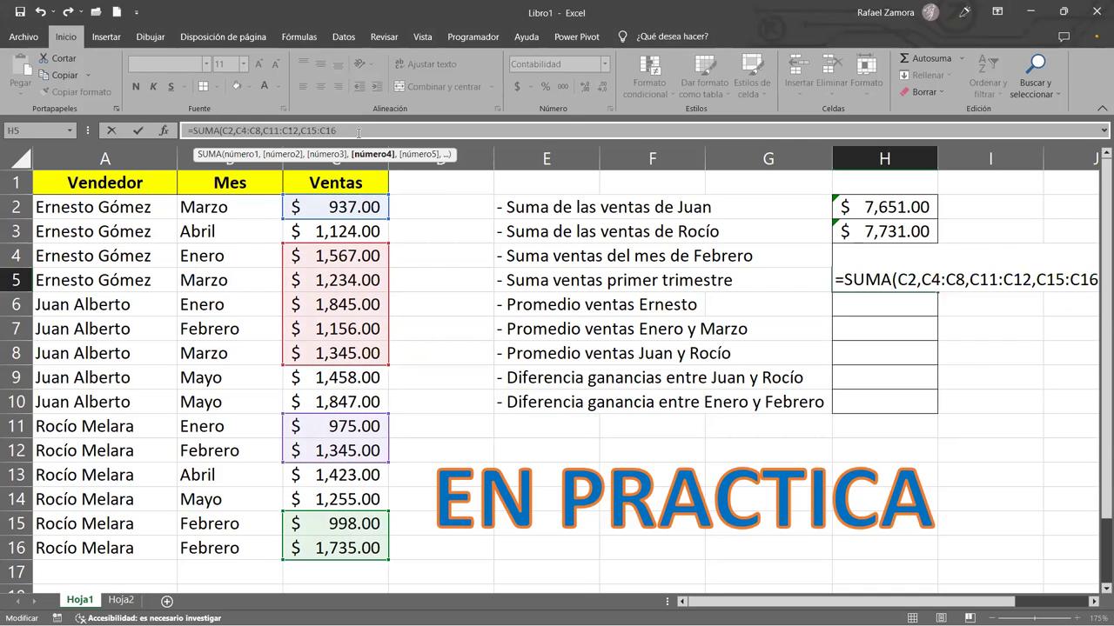
pyautogui.write(')')
pyautogui.press('Return')
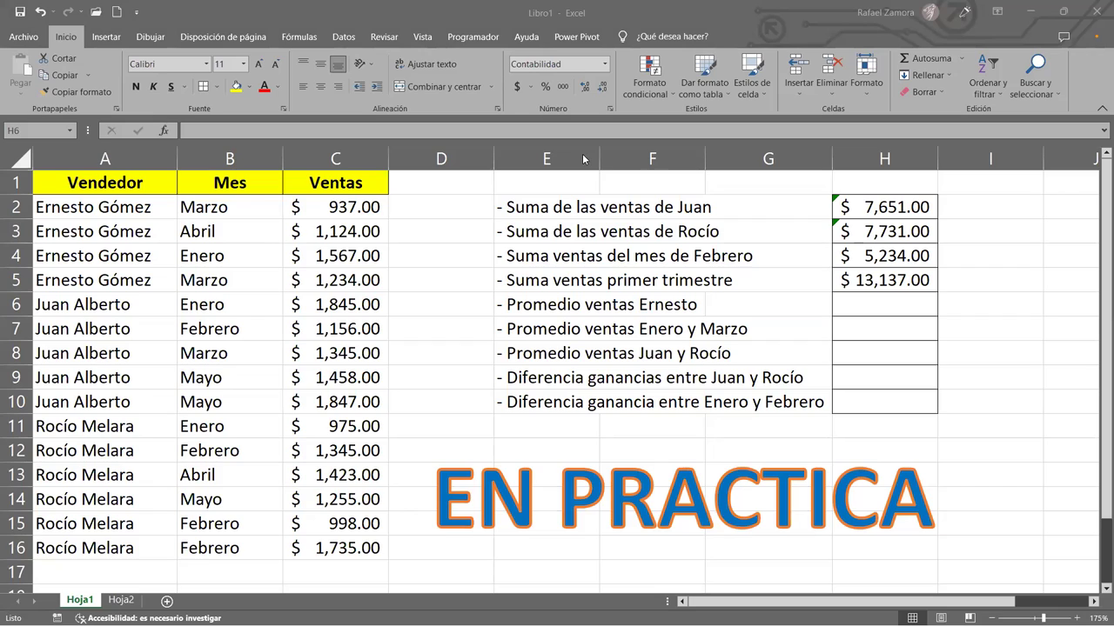
# Enter =PROMEDIO(C2:C5) in H6 to average Ernesto's sales, $1,215.50
pyautogui.click(902, 307)
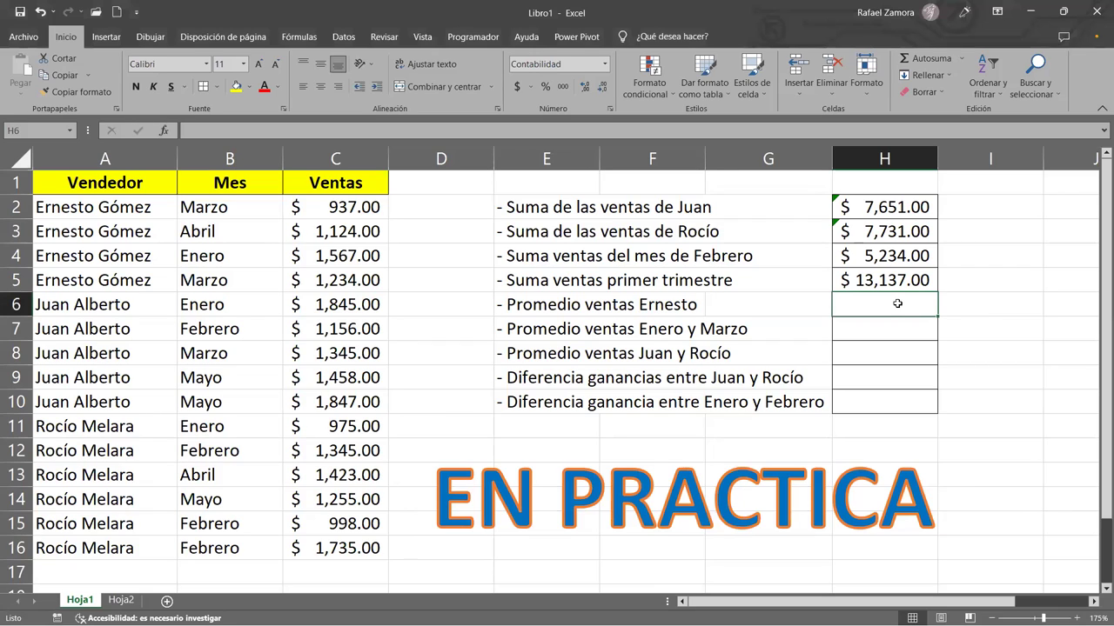
pyautogui.write('=')
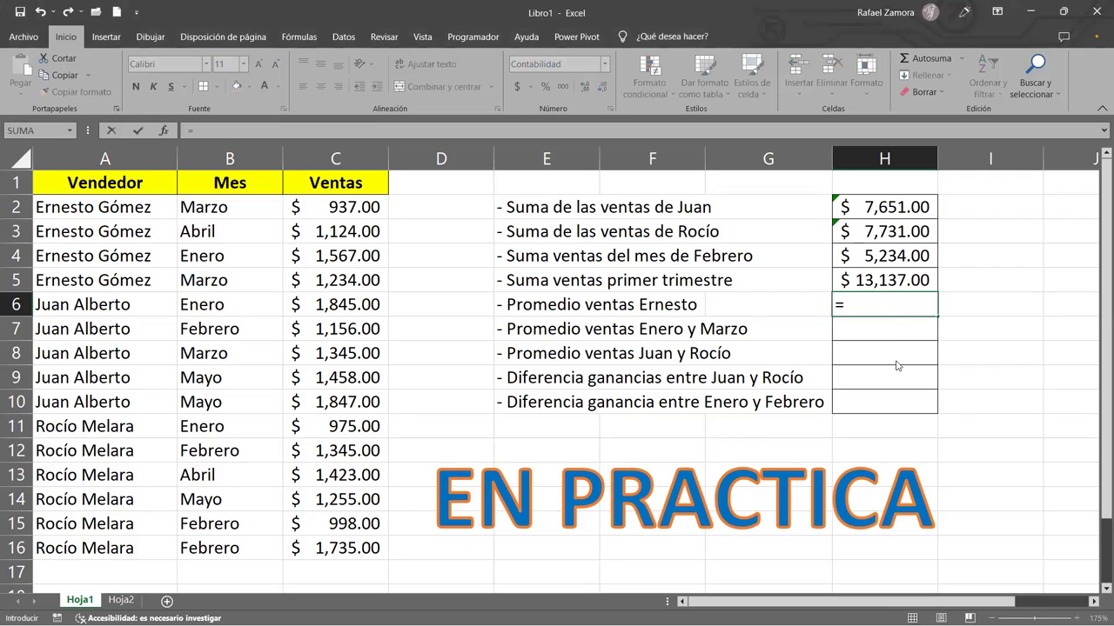
pyautogui.write('PROME')
pyautogui.press('Tab')
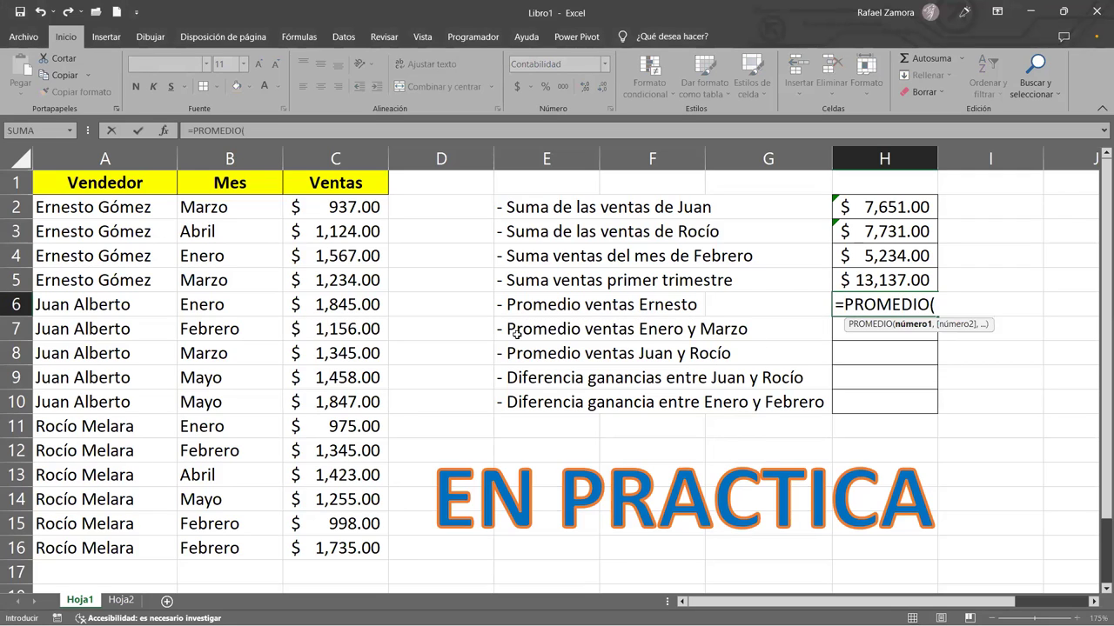
pyautogui.moveTo(356, 206); pyautogui.dragTo(356, 232)
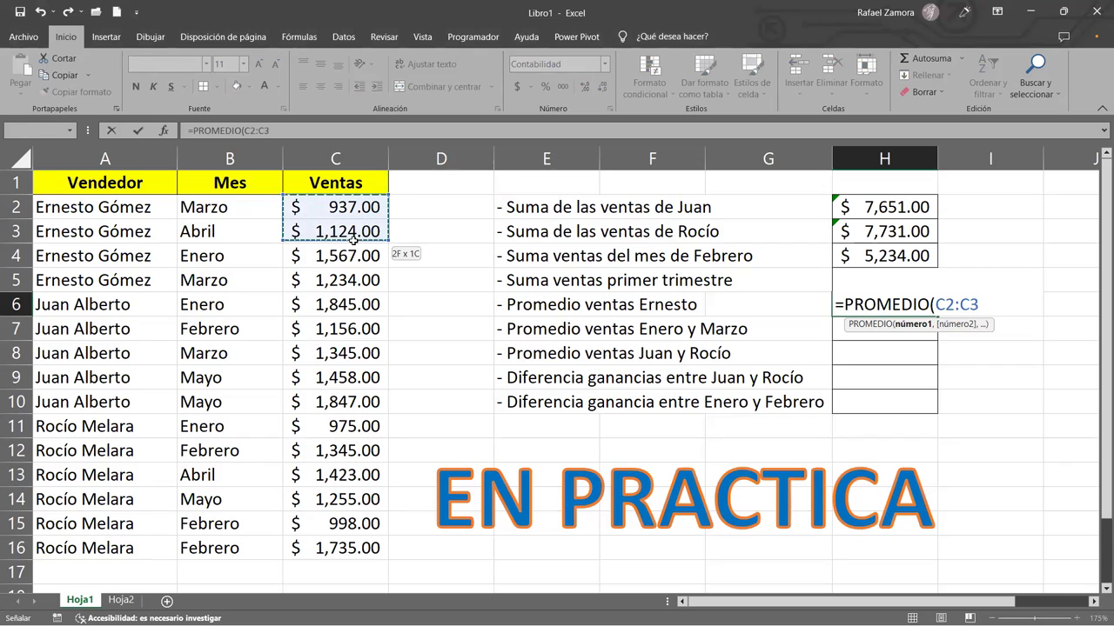
pyautogui.moveTo(284, 304); pyautogui.dragTo(301, 290)
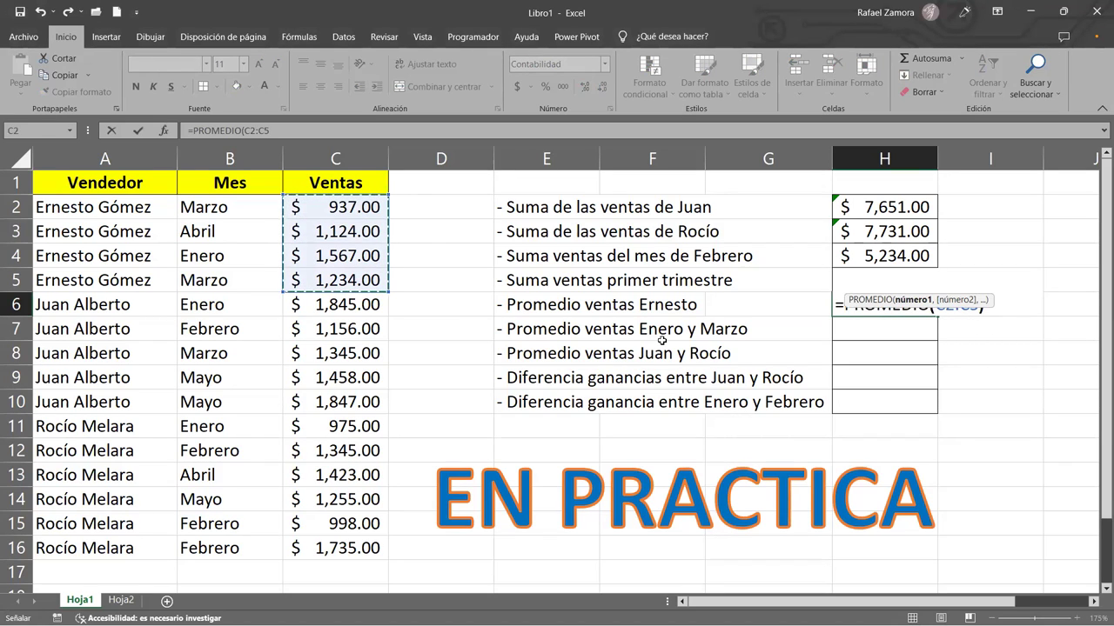
pyautogui.write(')')
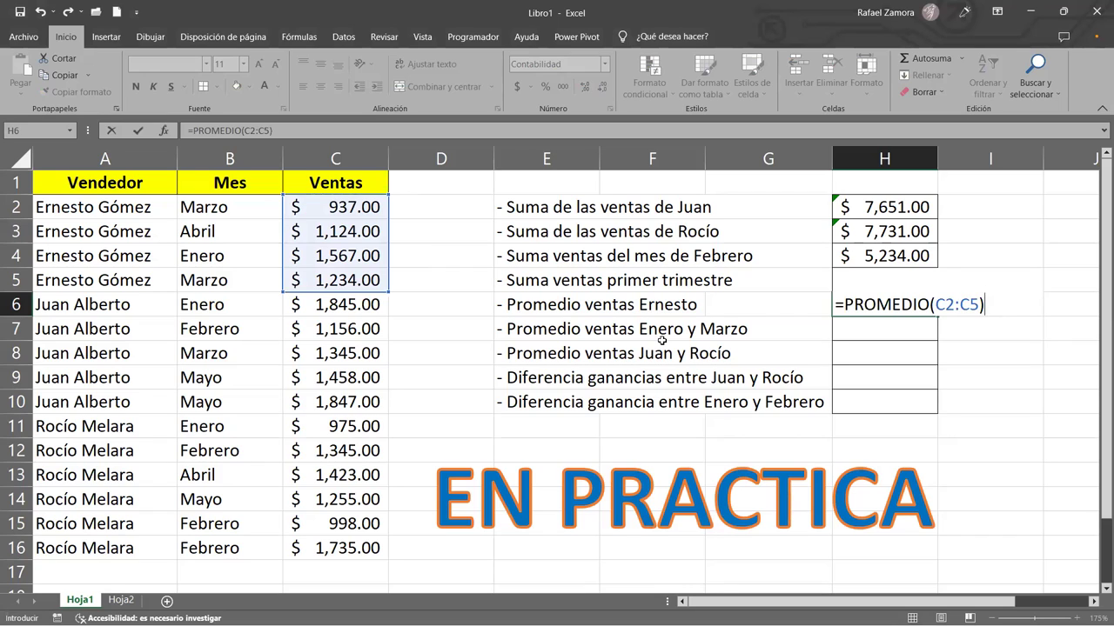
pyautogui.press('Return')
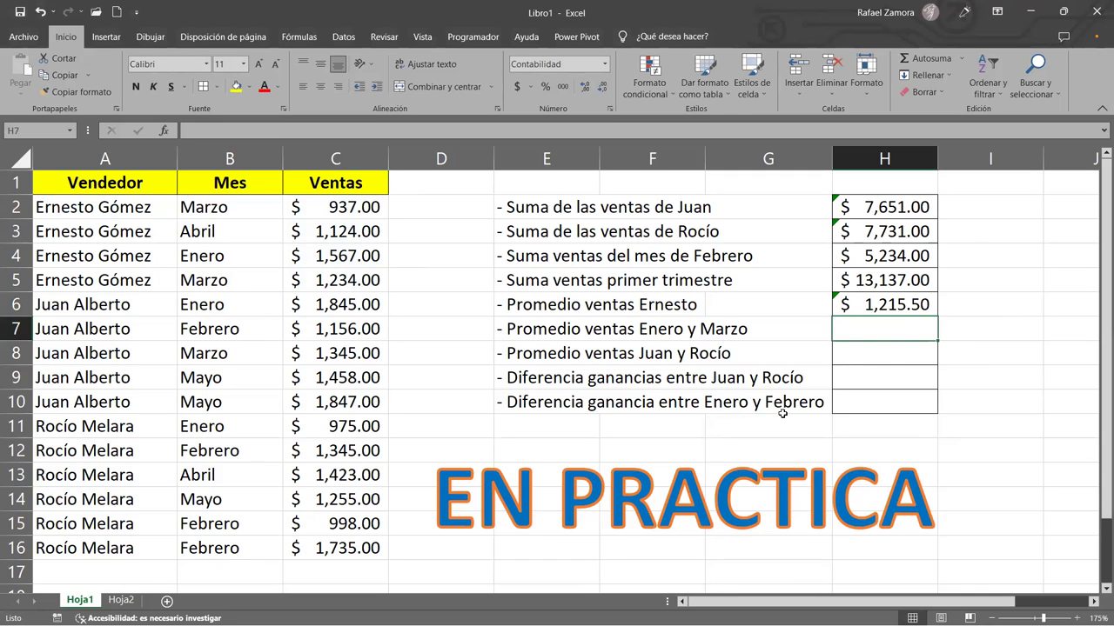
# Enter =PROMEDIO(C2,C4:C6,C8,C11) in H7 for the Enero/Marzo average of $1,317.17
pyautogui.write('=p')
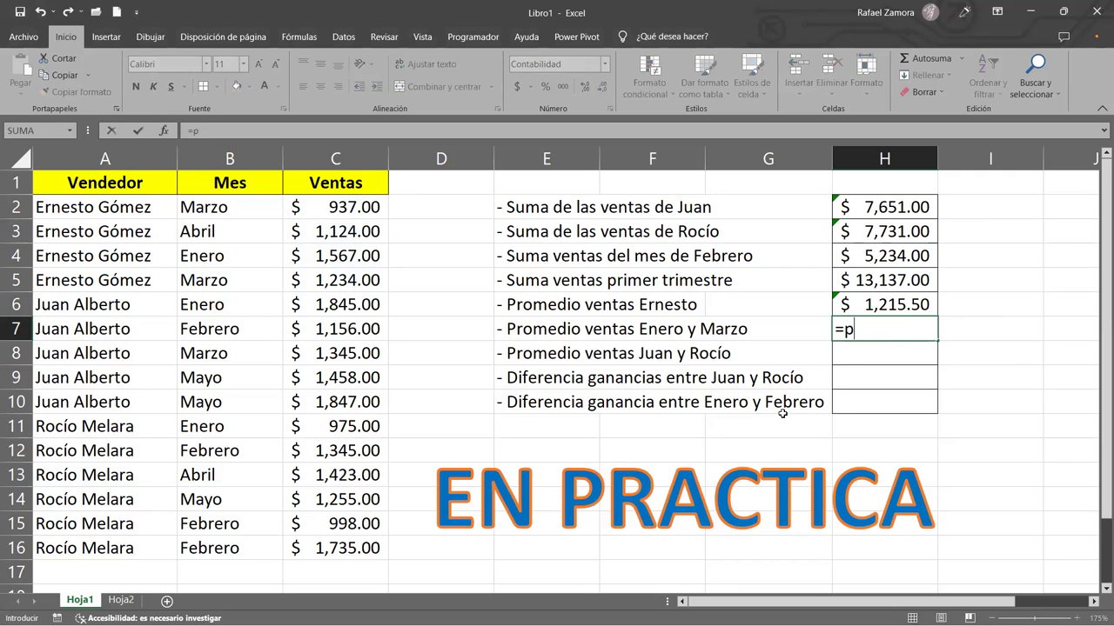
pyautogui.write('rome')
pyautogui.press('Tab')
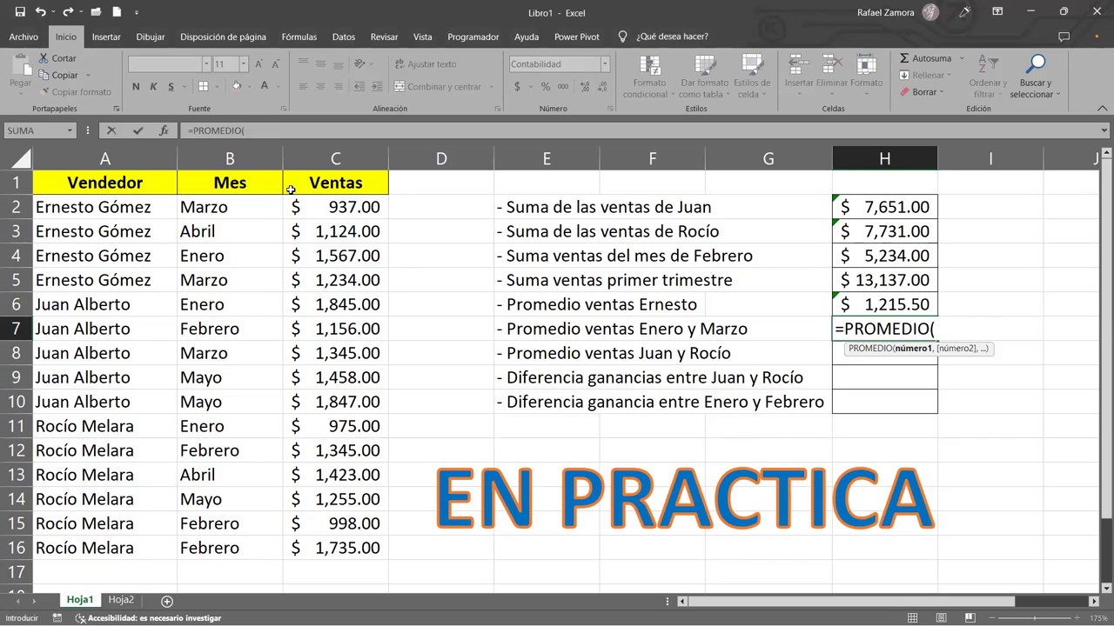
pyautogui.click(335, 211)
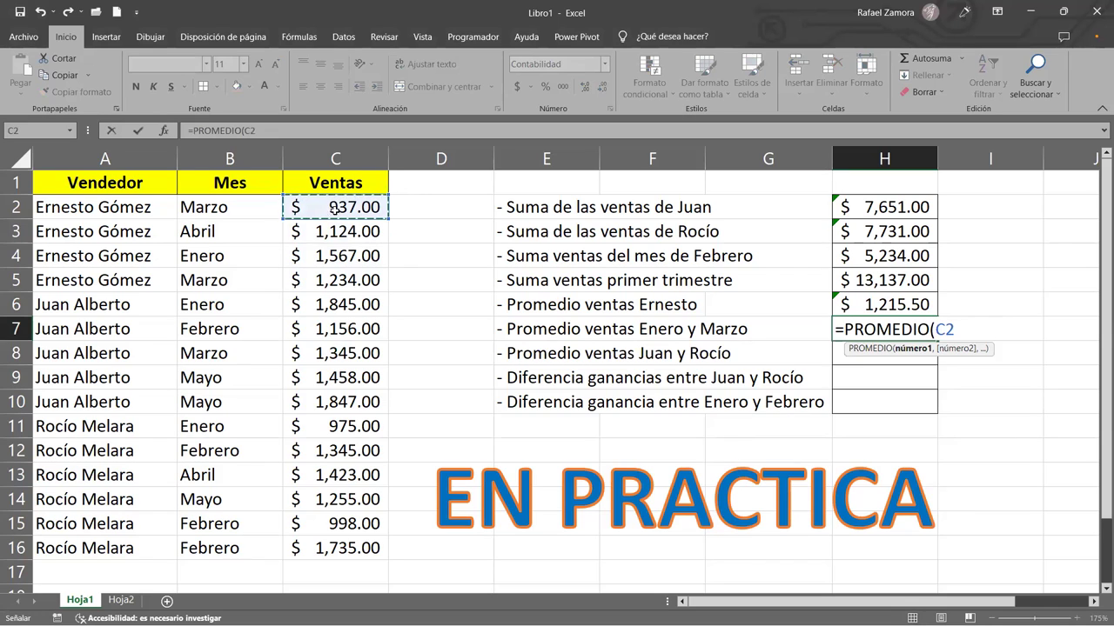
pyautogui.write(',')
pyautogui.moveTo(342, 261); pyautogui.dragTo(334, 296)
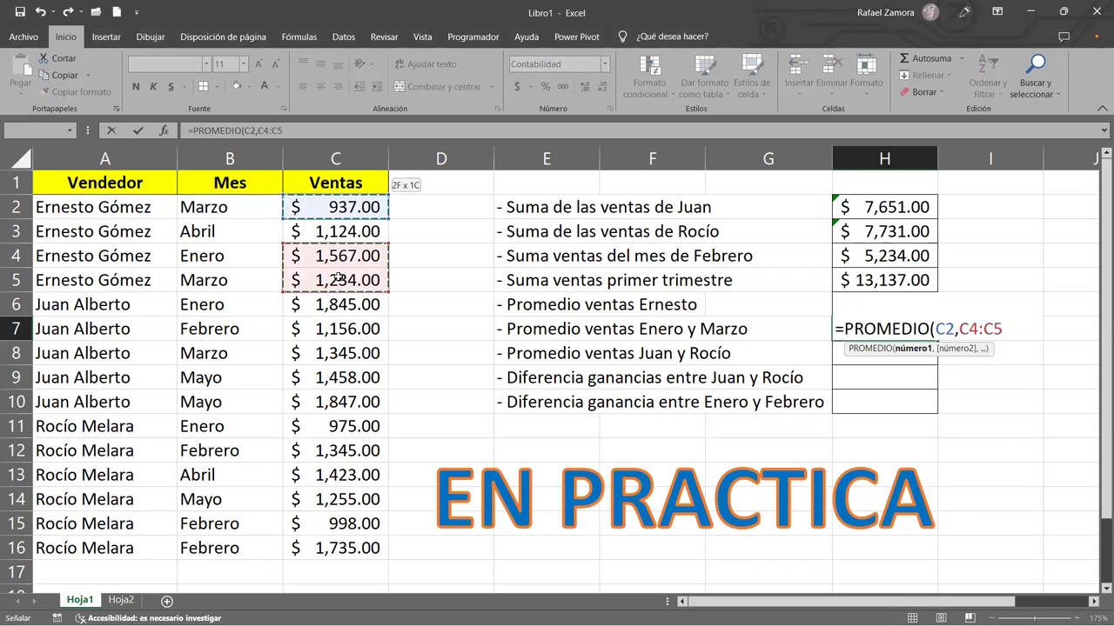
pyautogui.write(',')
pyautogui.click(307, 354)
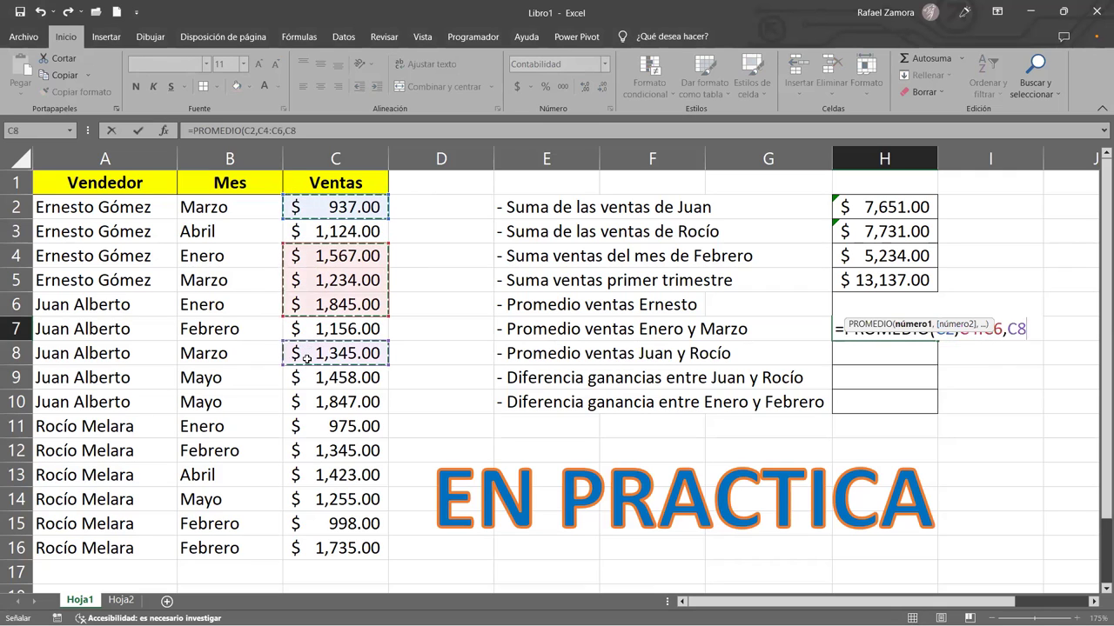
pyautogui.write(',')
pyautogui.click(326, 426)
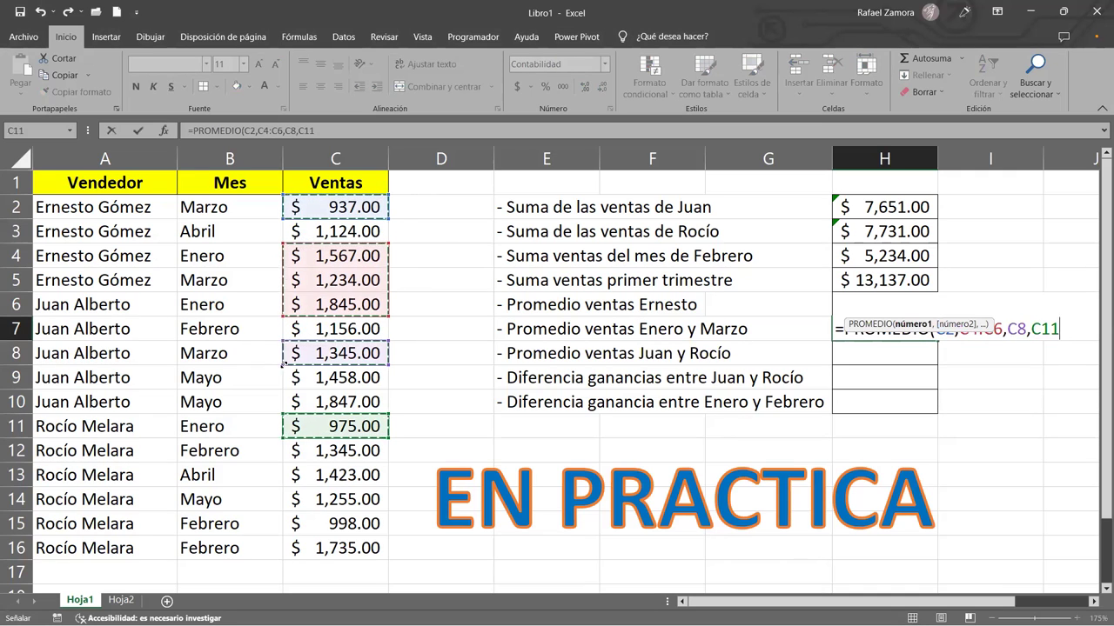
pyautogui.write(')')
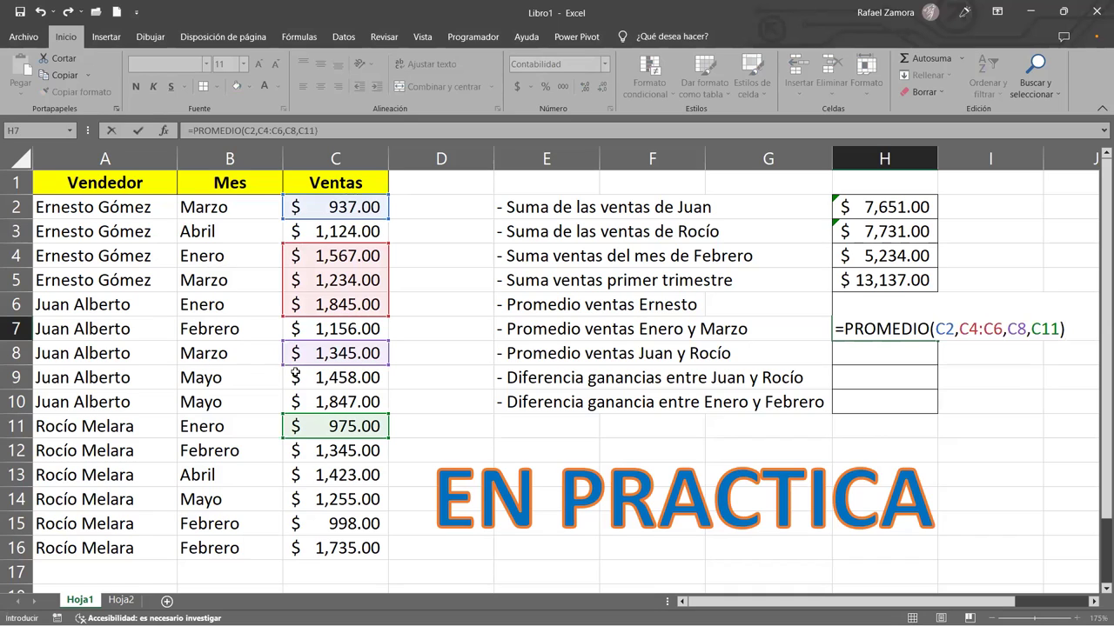
pyautogui.hotkey('ctrl', 'Return')
pyautogui.press('Return')
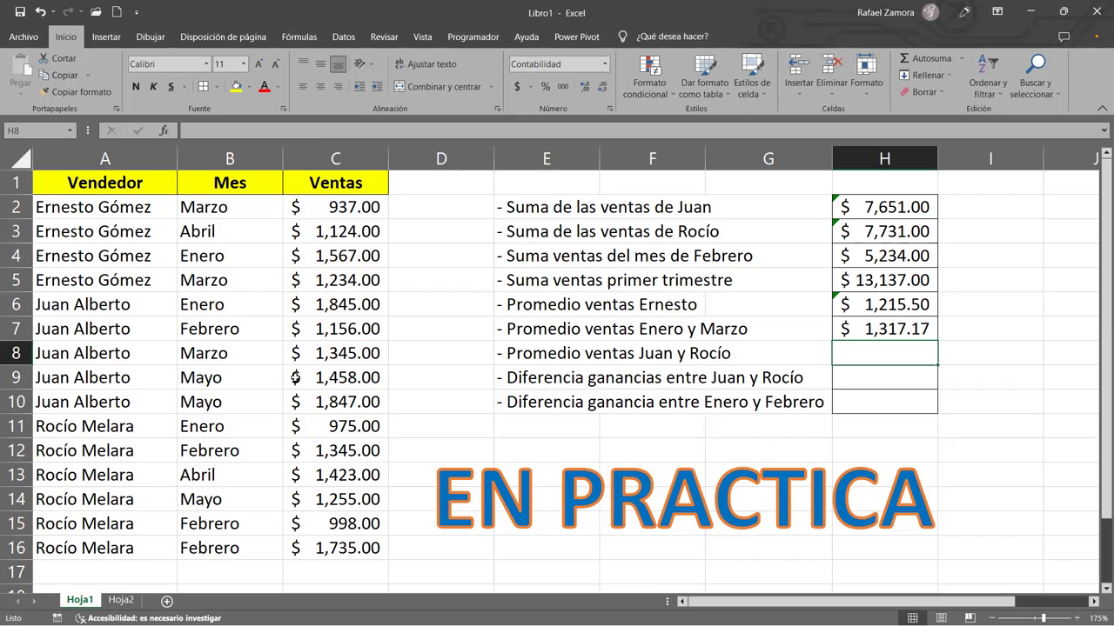
# Enter =PROMEDIO(C6:C16) in H8 to average Juan's and Rocío's sales
pyautogui.write('=')
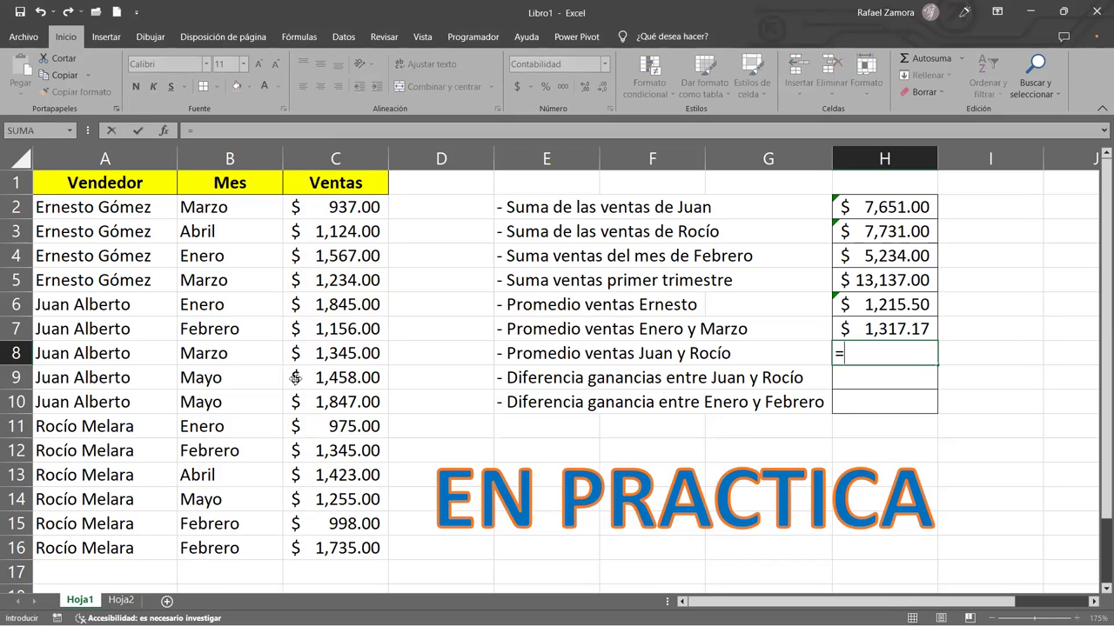
pyautogui.write('PROMEDIO(')
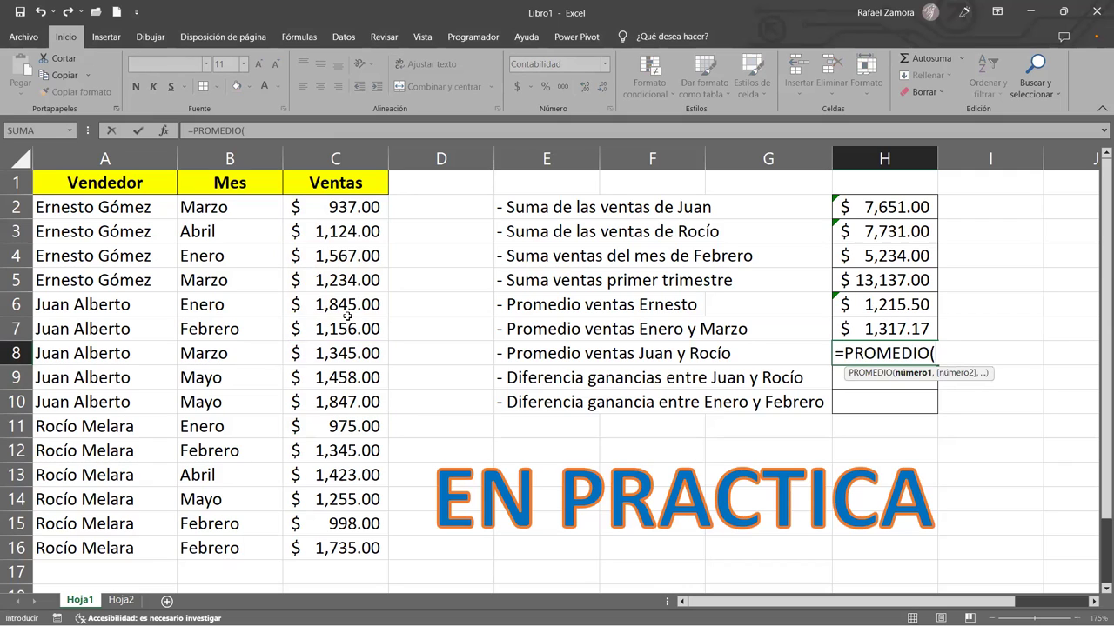
pyautogui.moveTo(348, 315); pyautogui.dragTo(318, 536)
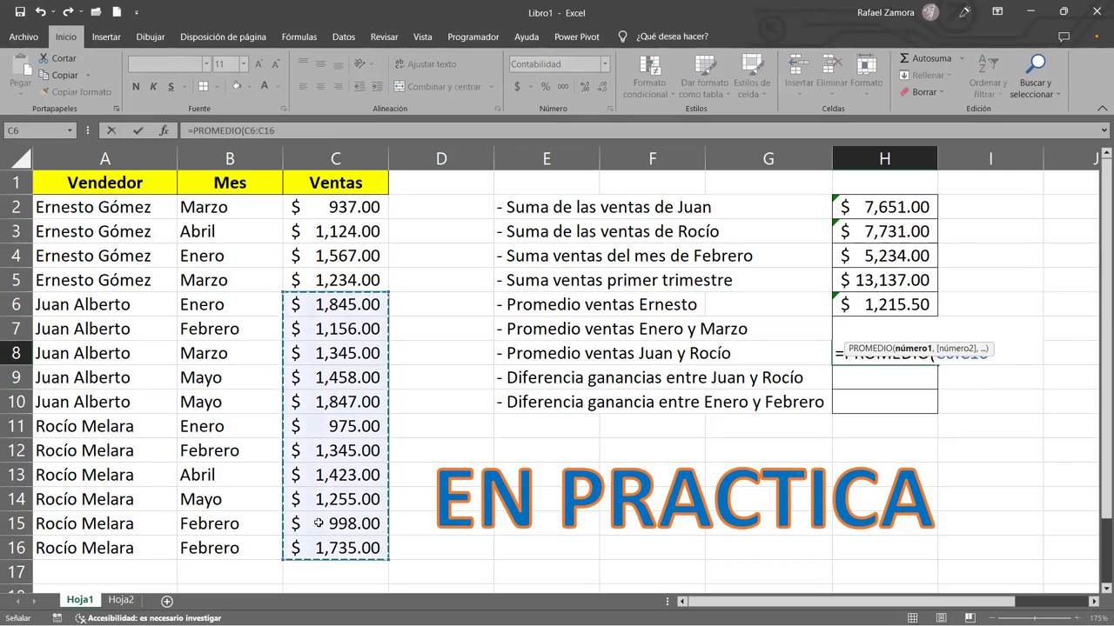
pyautogui.write(')')
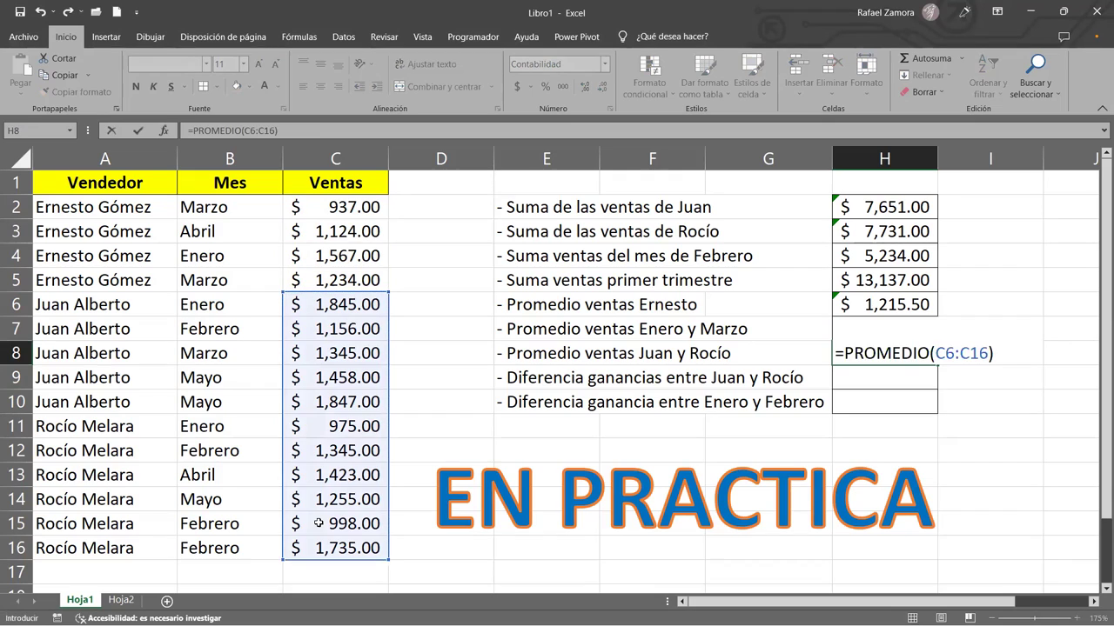
pyautogui.press('Return')
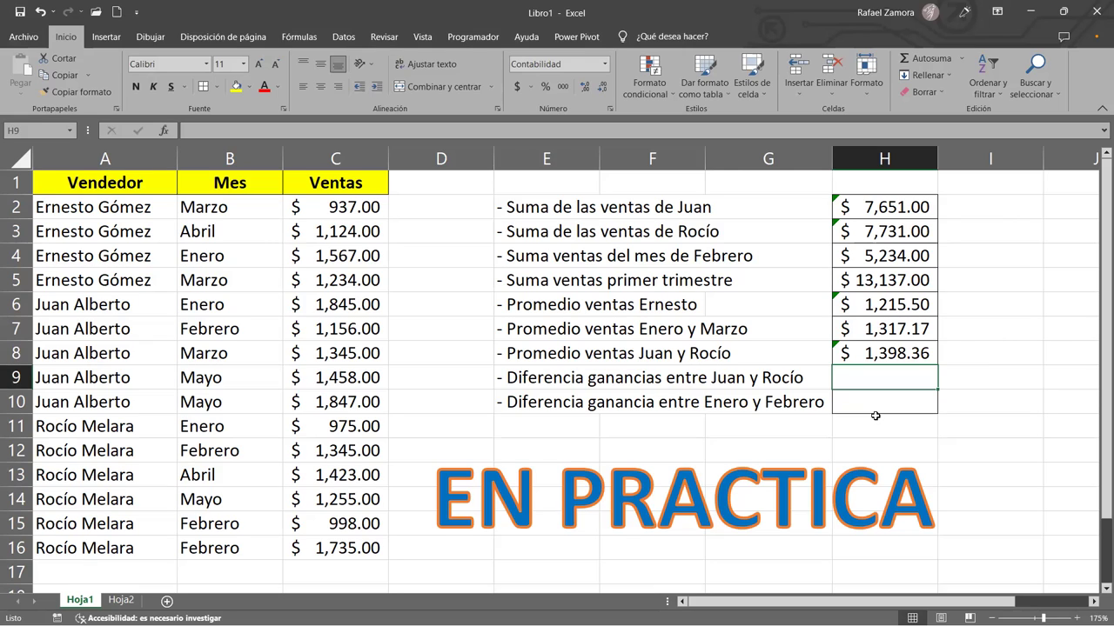
# Enter =SUMA(C6:C10)-SUMA(C11:C16) in H9, giving the -$80.00 difference
pyautogui.write('=')
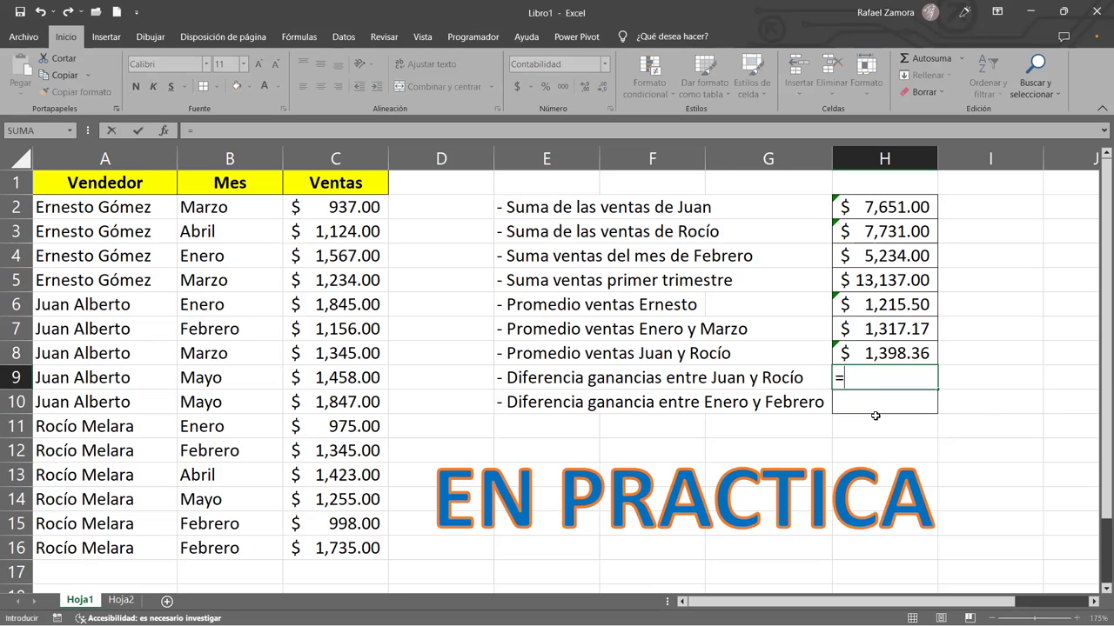
pyautogui.write('SUMA(')
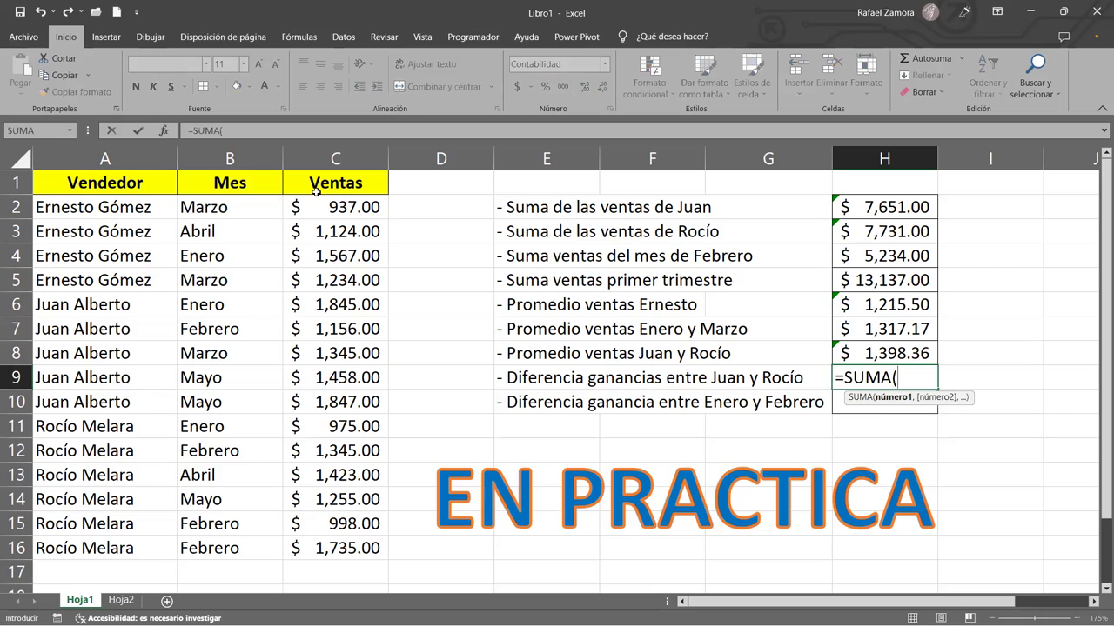
pyautogui.click(328, 311)
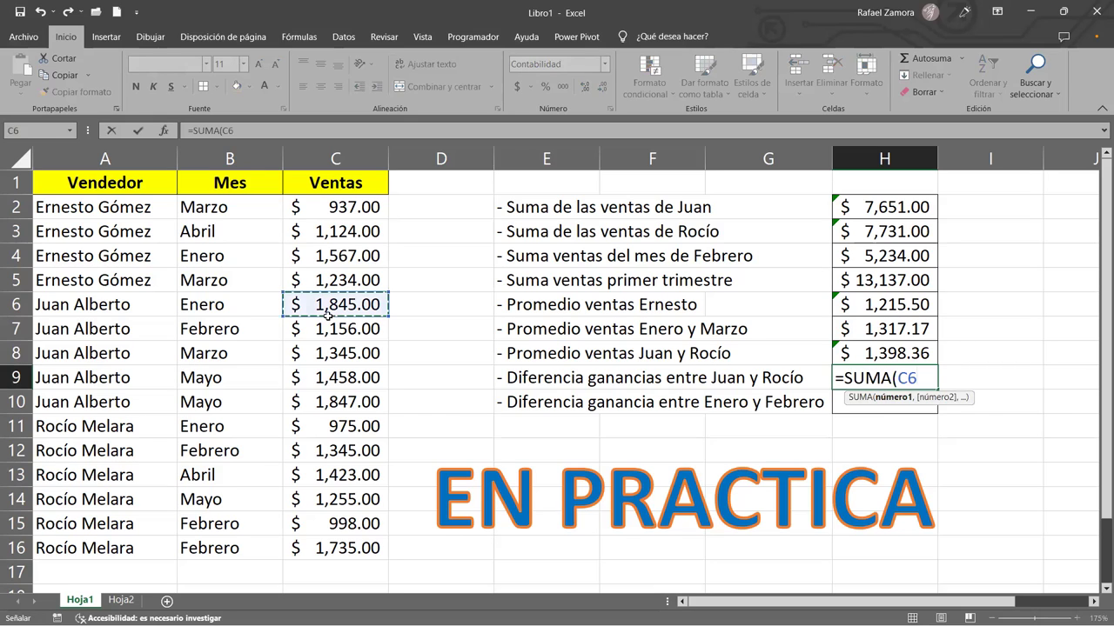
pyautogui.moveTo(327, 315); pyautogui.dragTo(316, 399)
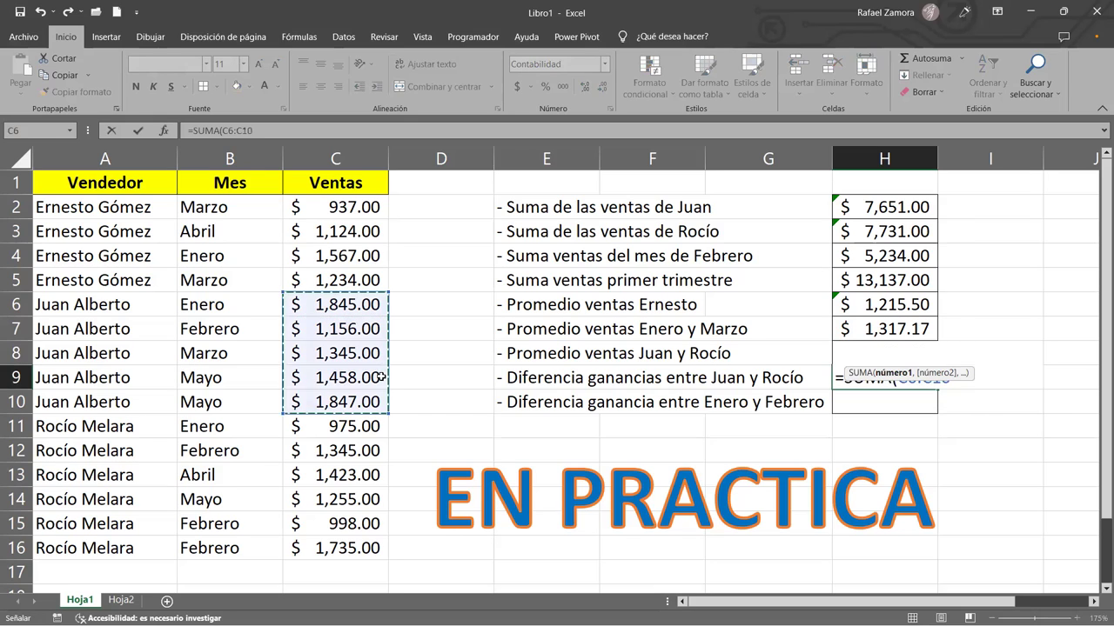
pyautogui.write(')')
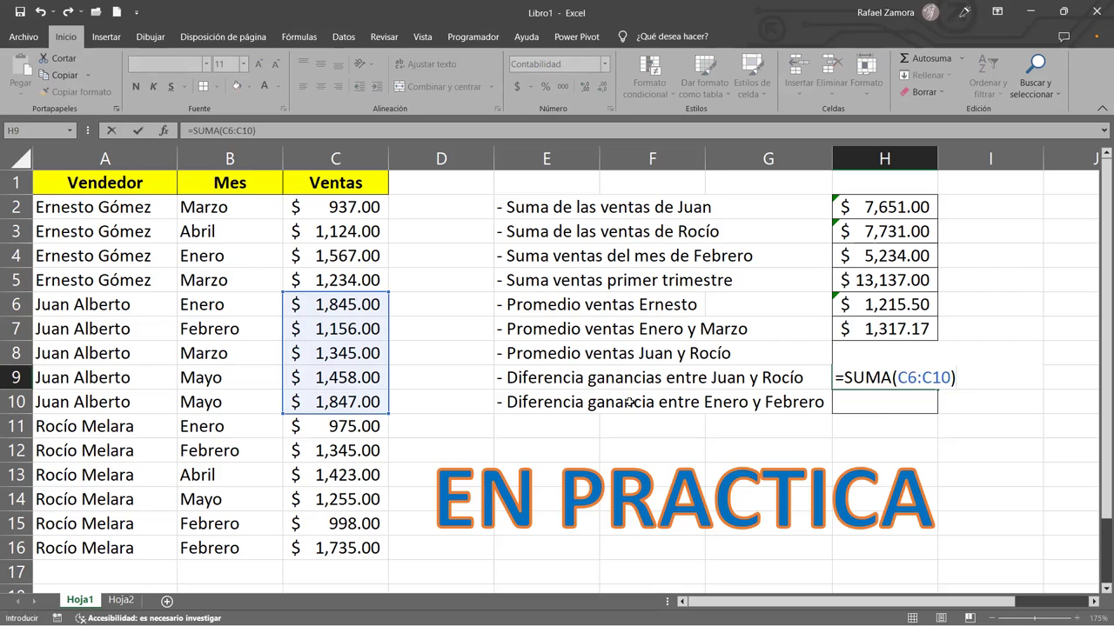
pyautogui.write('-')
pyautogui.write(' SUMA(')
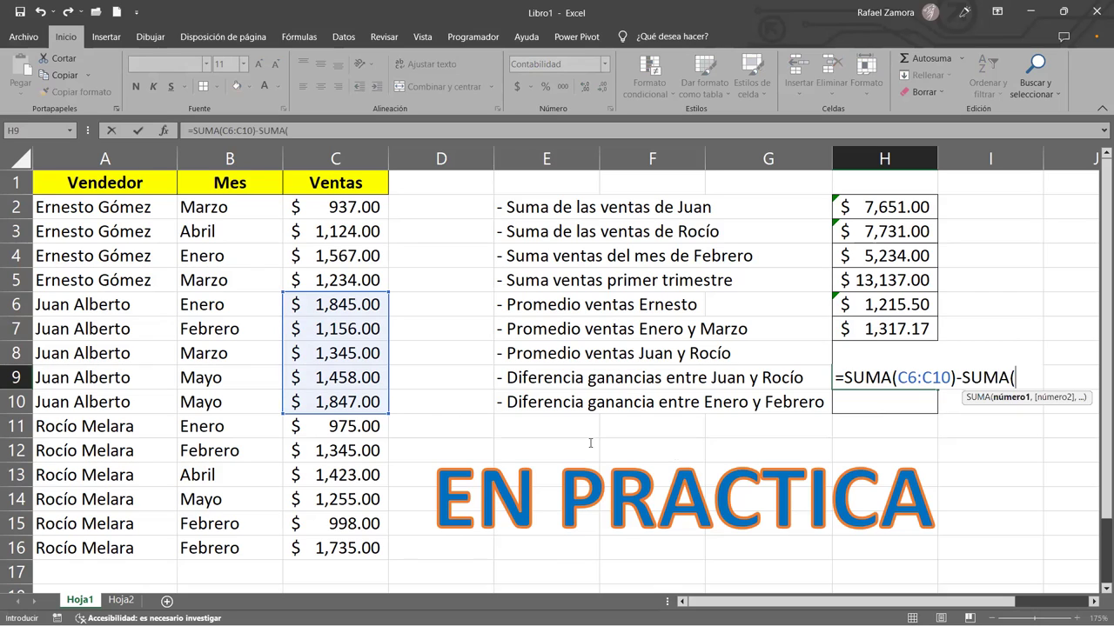
pyautogui.click(346, 428)
pyautogui.keyDown('shift'); pyautogui.click(332, 546); pyautogui.keyUp('shift')
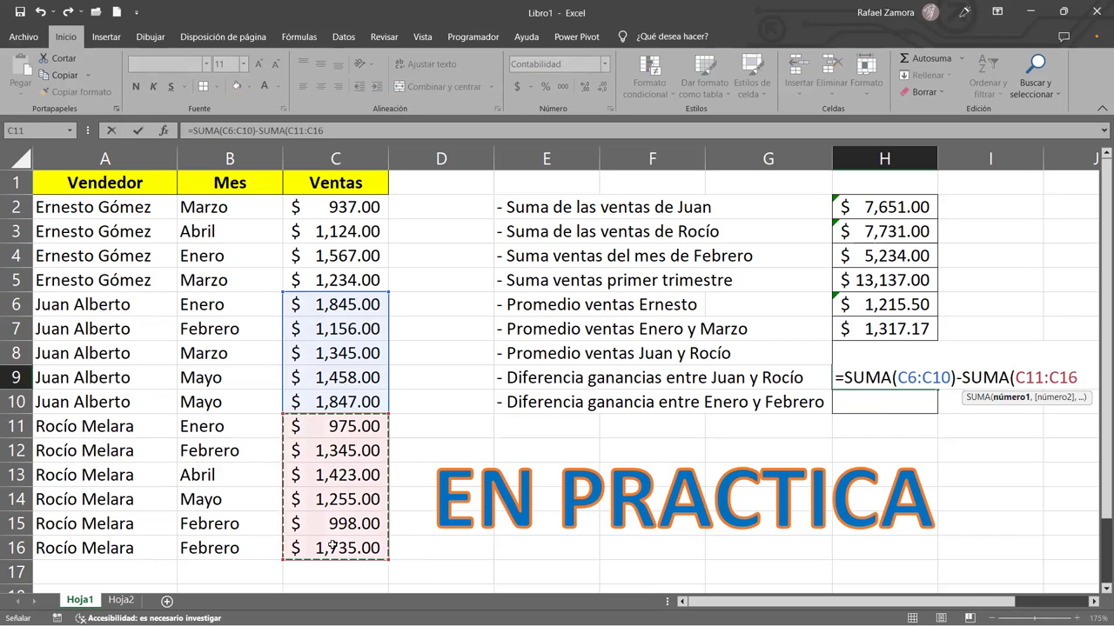
pyautogui.write(')')
pyautogui.press('Return')
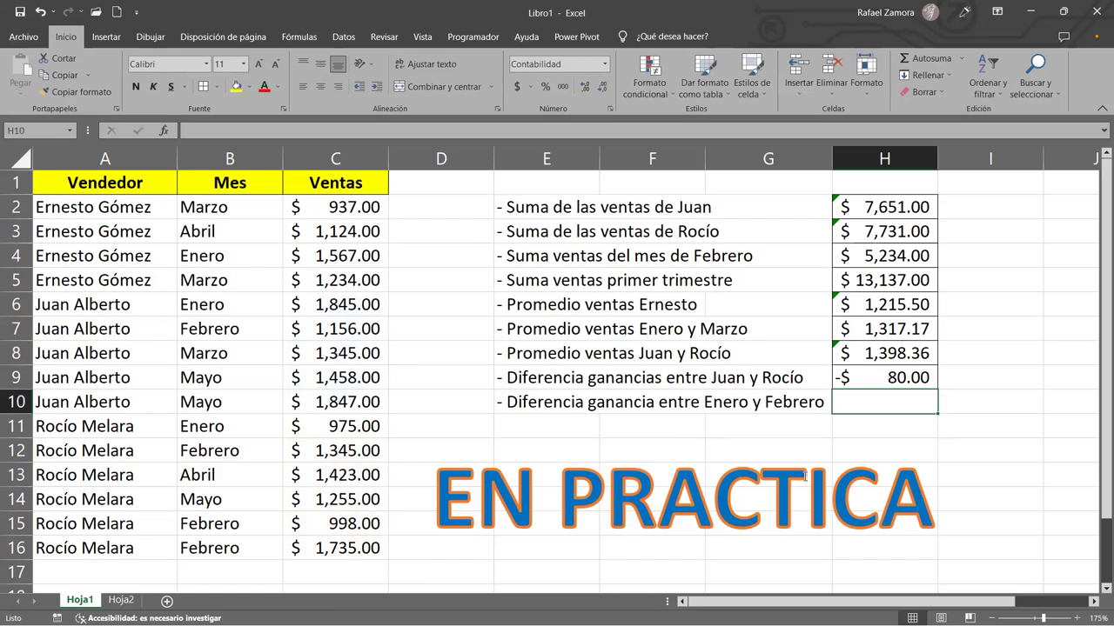
pyautogui.click(898, 381)
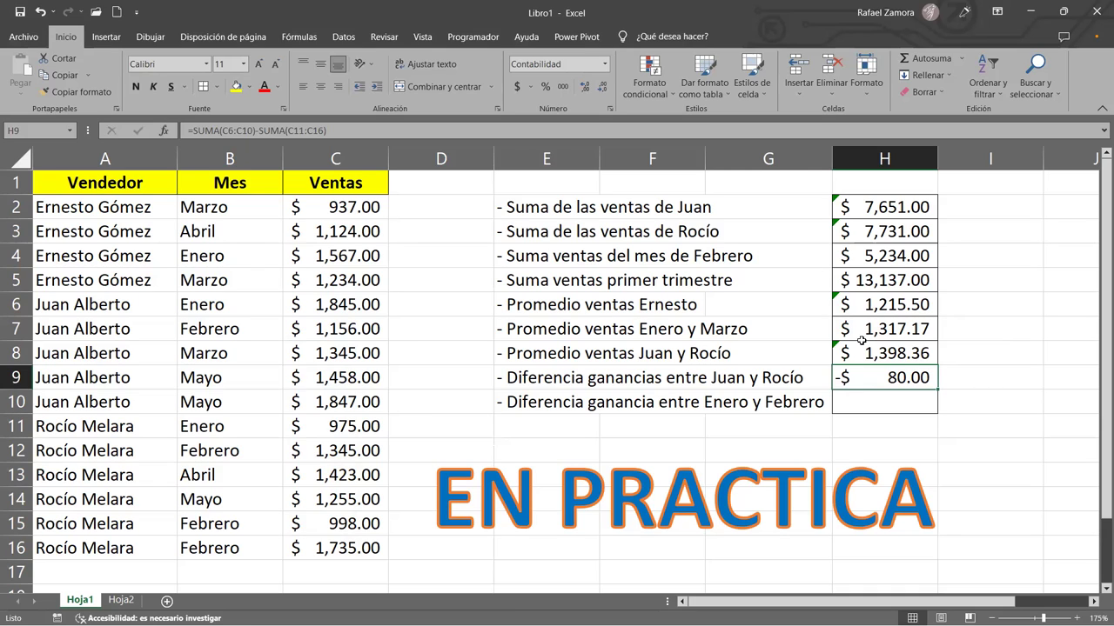
pyautogui.click(607, 360)
pyautogui.click(614, 306)
pyautogui.click(295, 228)
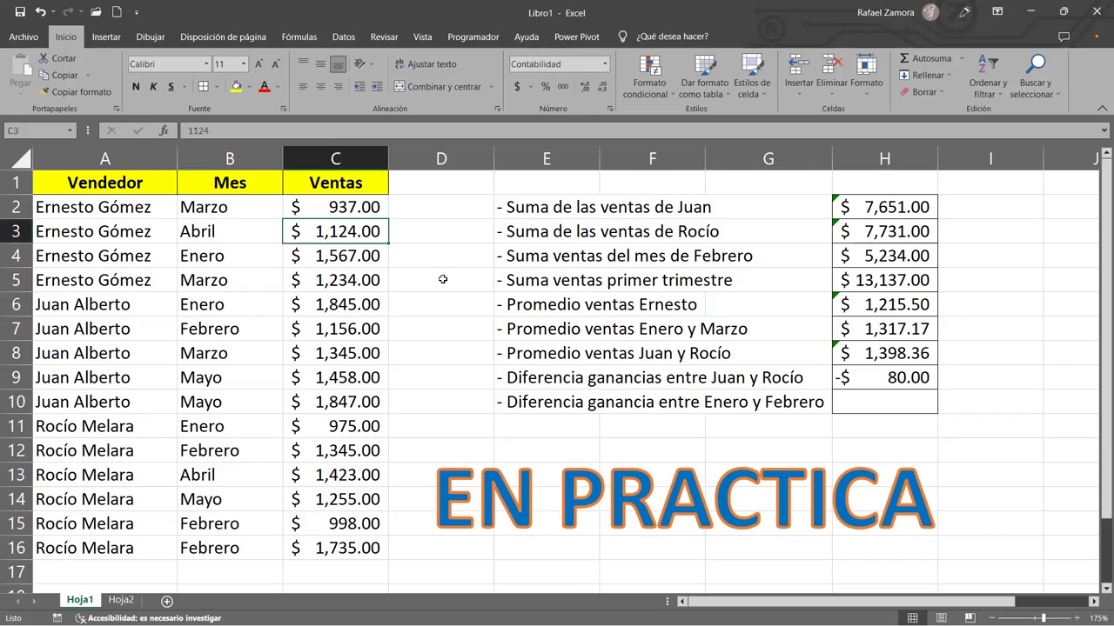
# Nudge the EN PRACTICA WordArt slightly to the right and deselect it
pyautogui.click(490, 452)
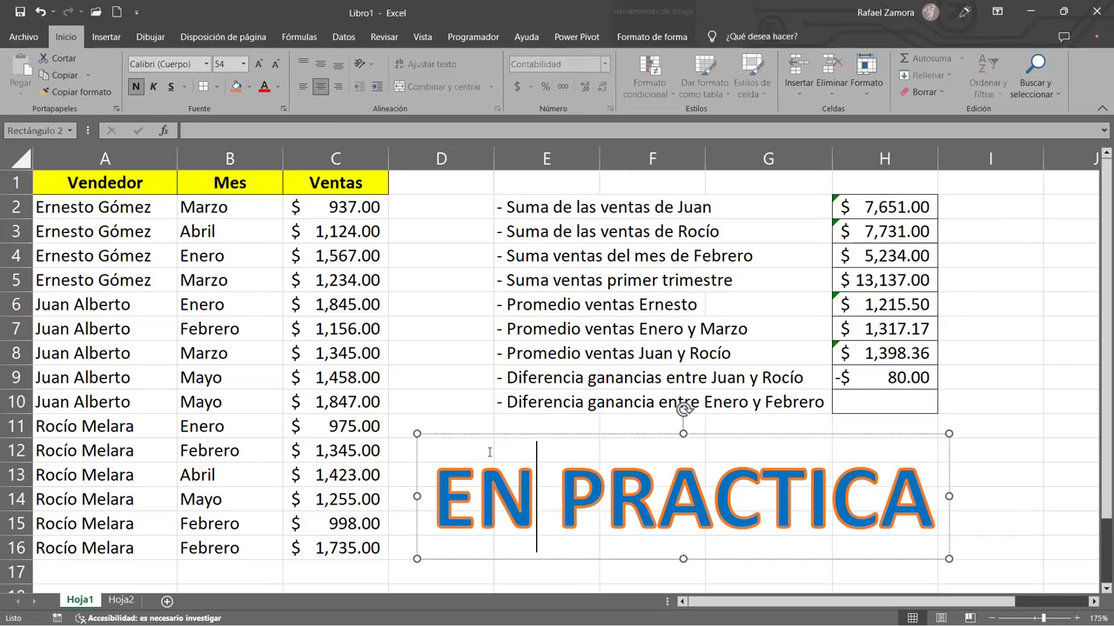
pyautogui.moveTo(493, 435); pyautogui.dragTo(572, 450)
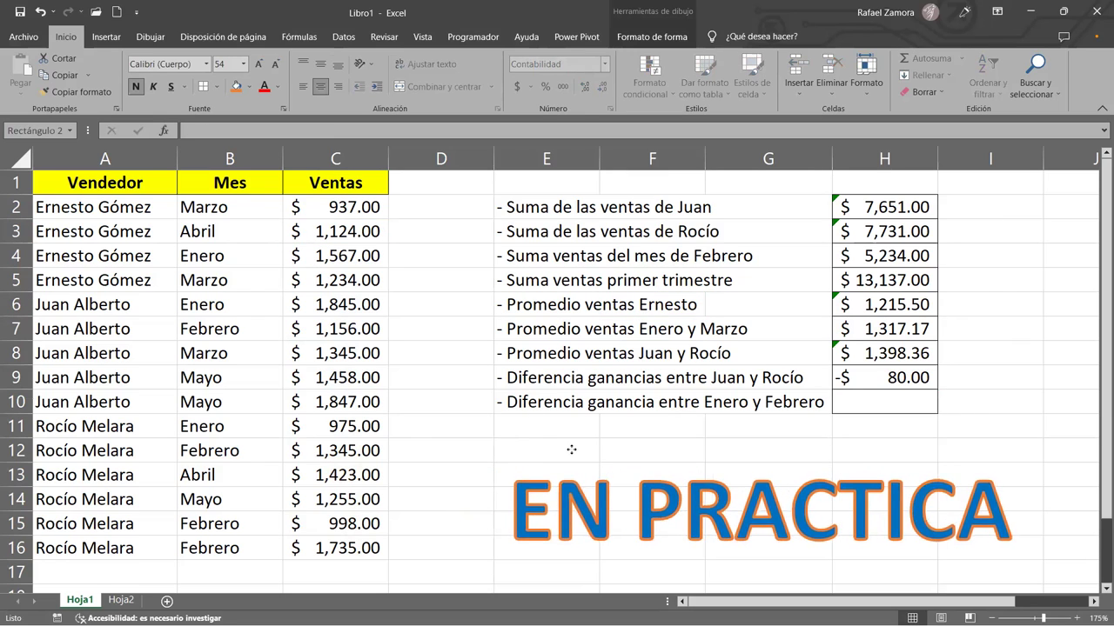
pyautogui.moveTo(572, 450); pyautogui.dragTo(554, 446)
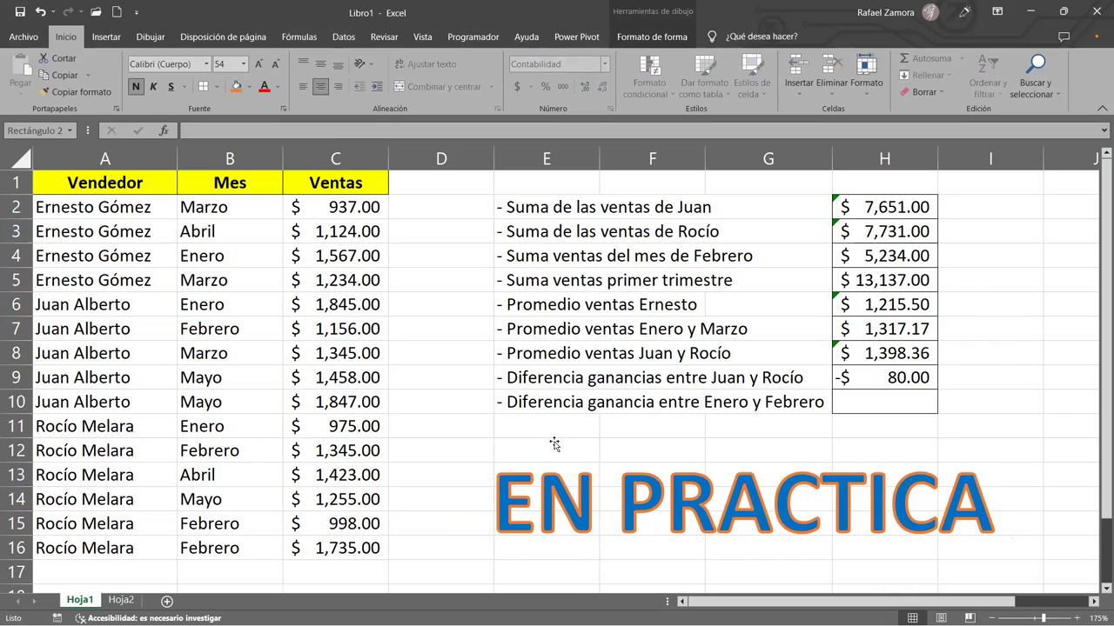
pyautogui.click(455, 419)
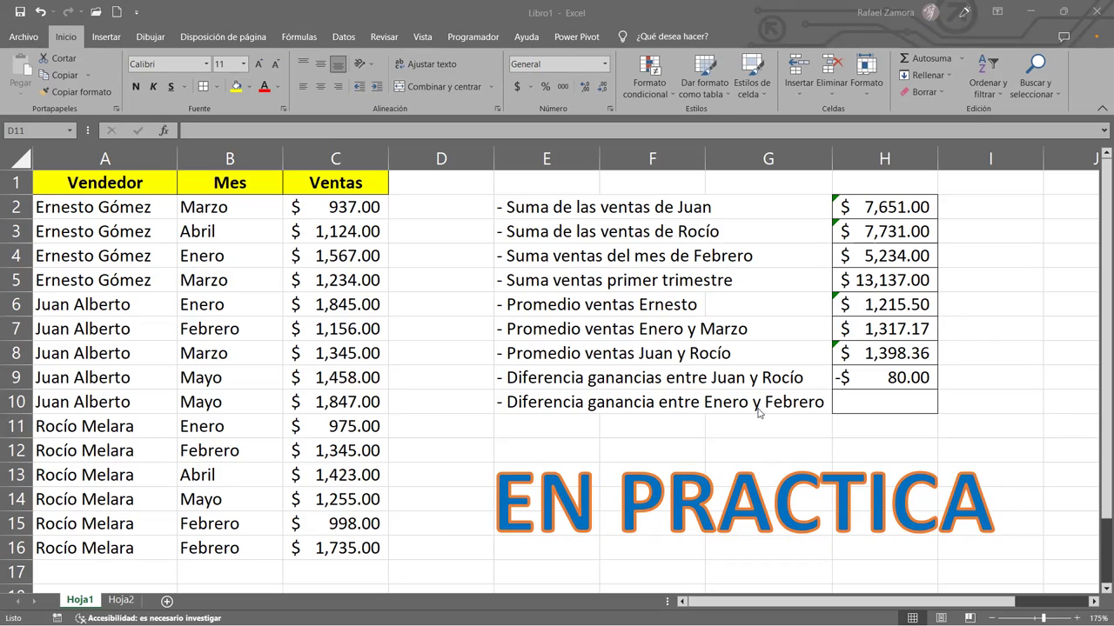
pyautogui.click(891, 376)
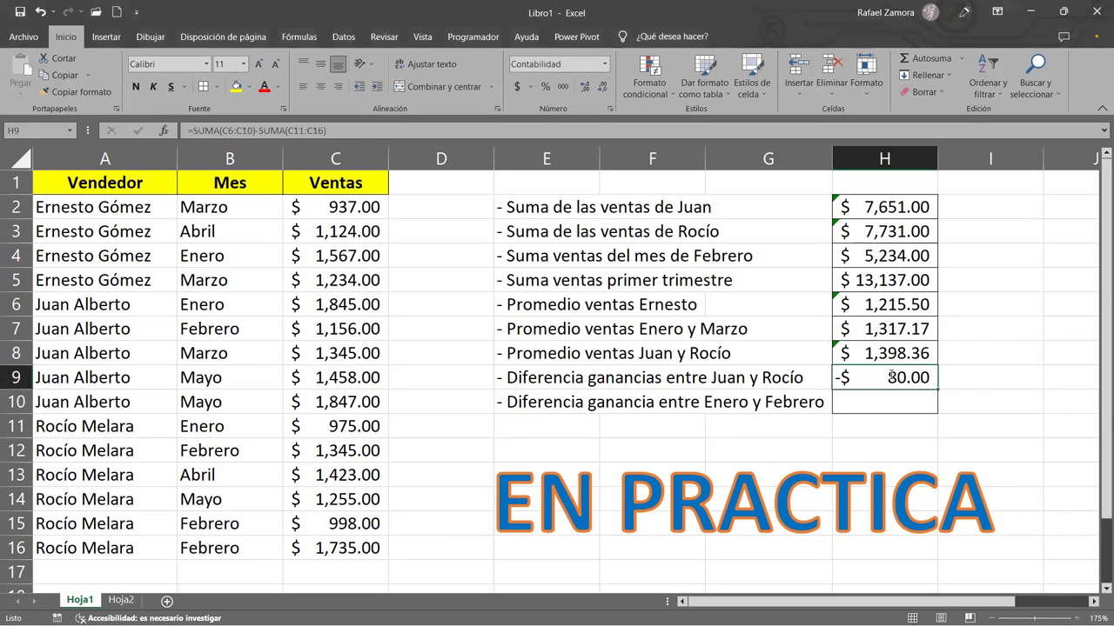
pyautogui.doubleClick(890, 377)
pyautogui.click(889, 376)
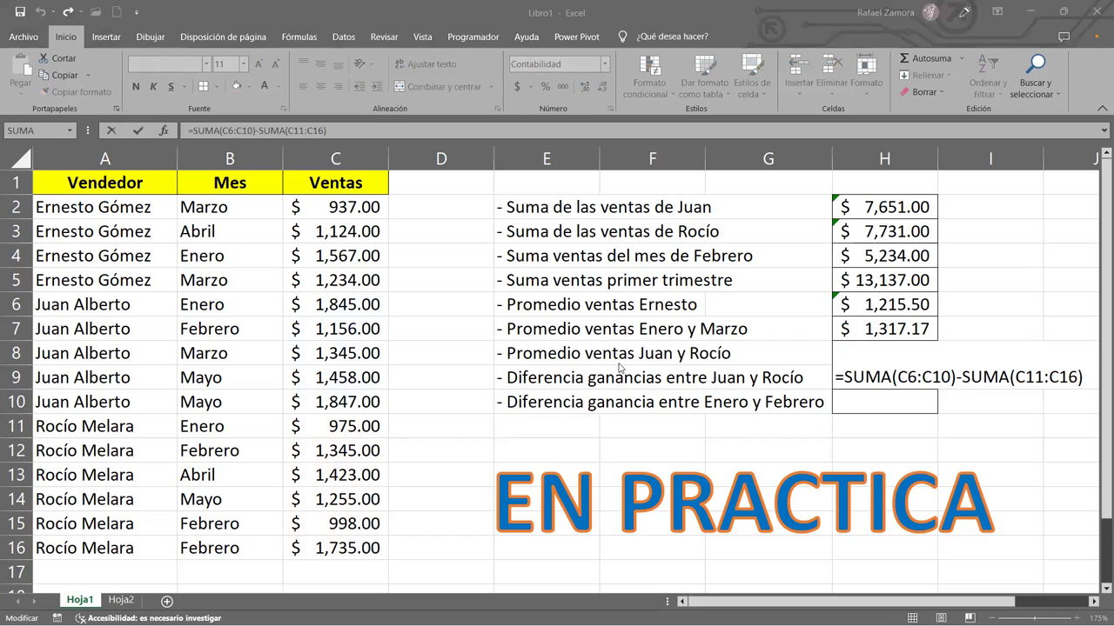
pyautogui.hotkey('ctrl', 'Return')
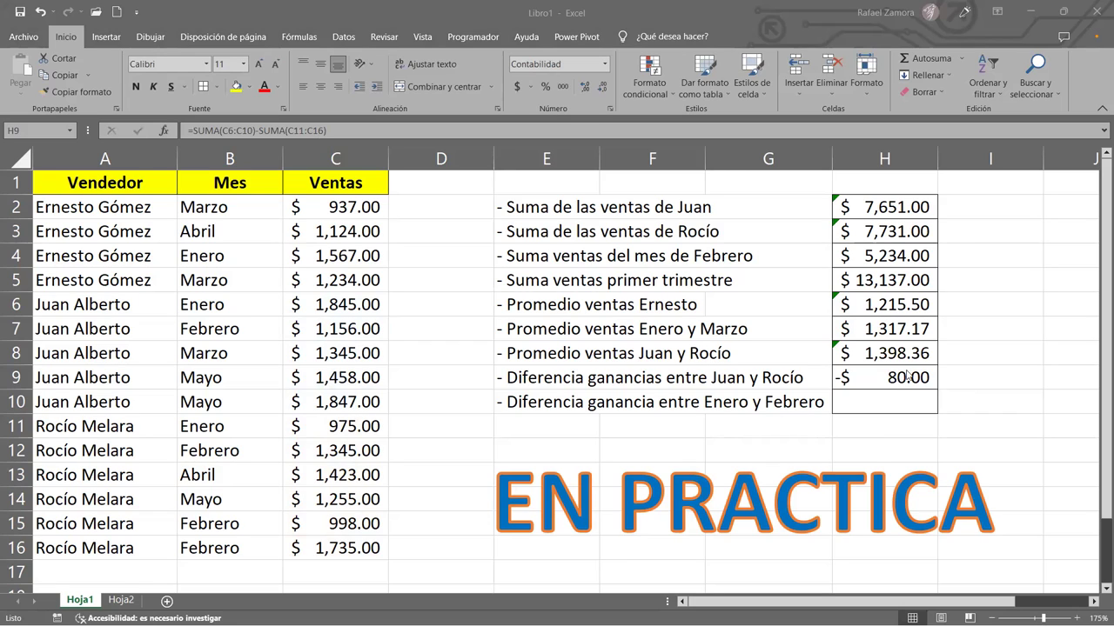
pyautogui.click(964, 379)
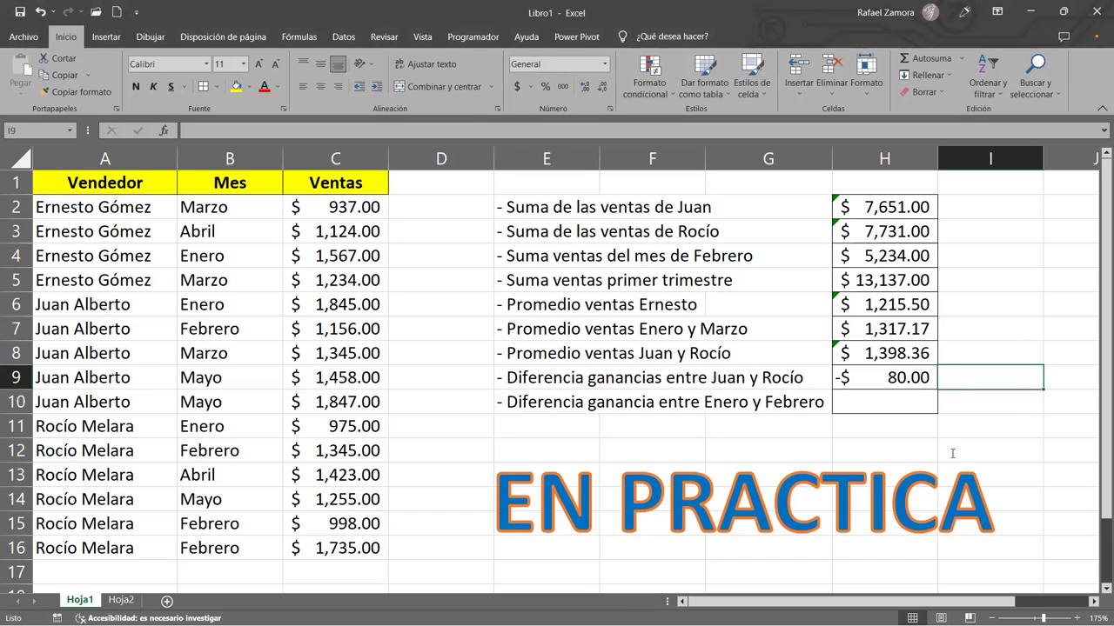
pyautogui.click(995, 394)
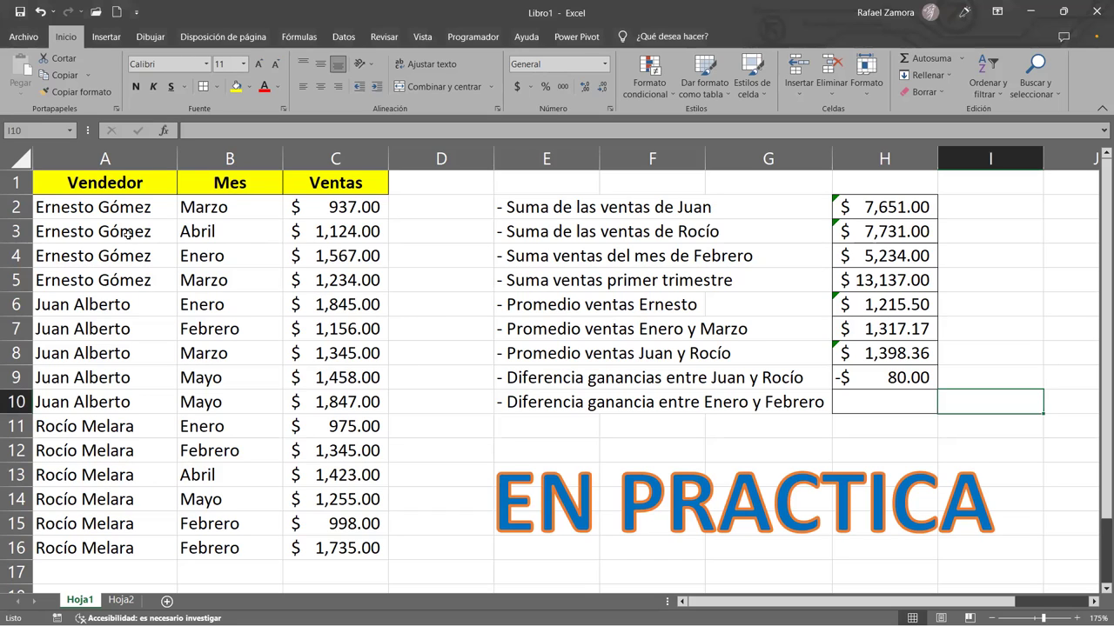
pyautogui.moveTo(87, 178); pyautogui.dragTo(357, 548)
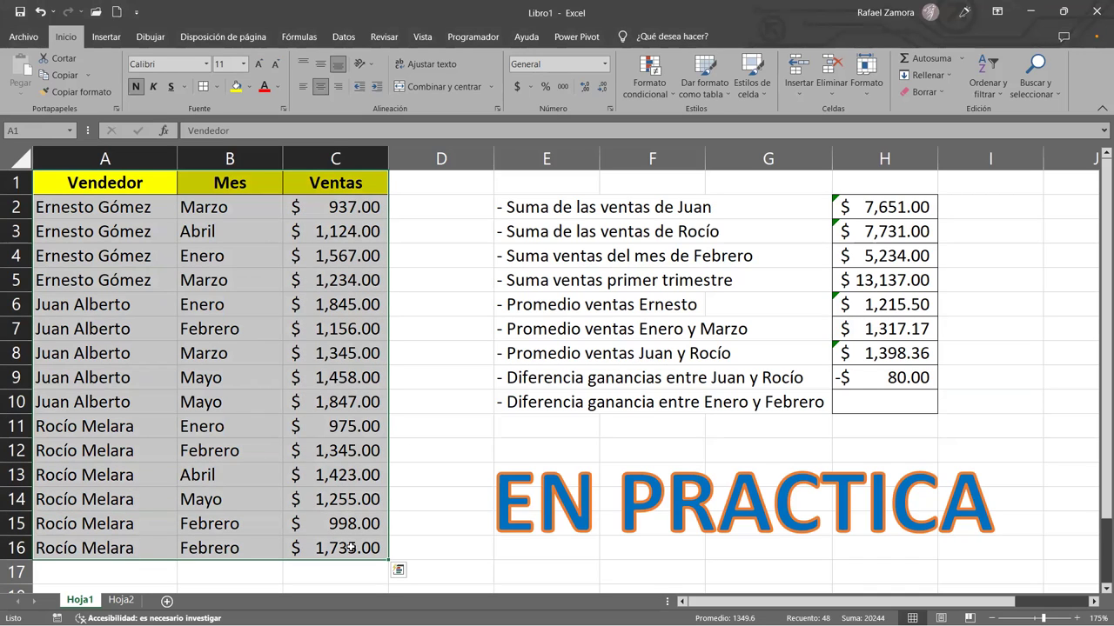
pyautogui.click(304, 333)
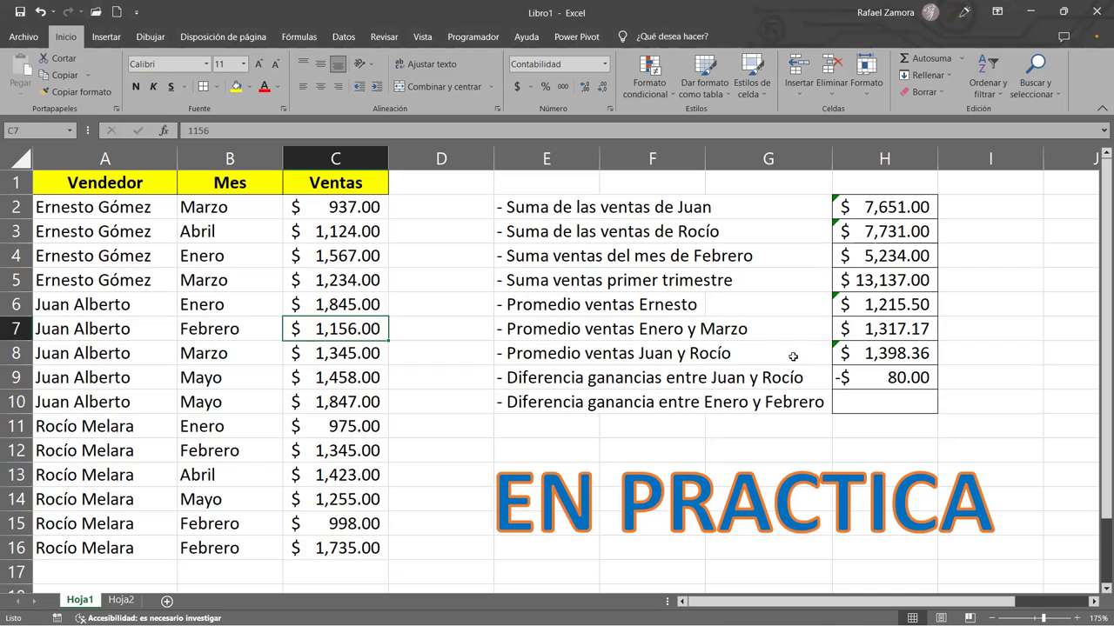
pyautogui.click(642, 439)
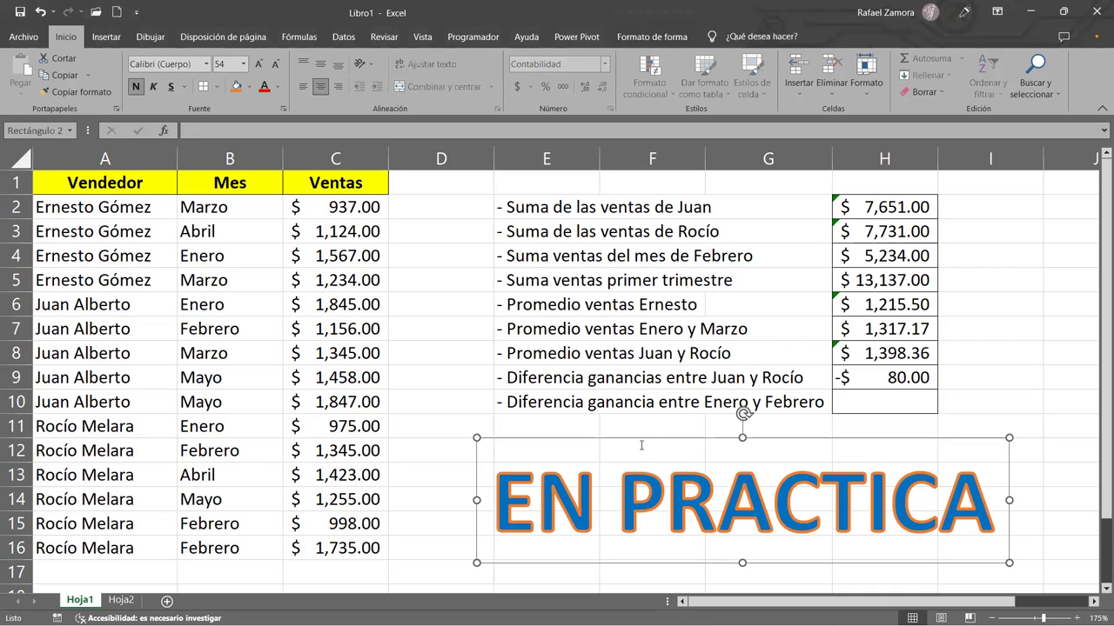
pyautogui.click(474, 409)
pyautogui.click(466, 374)
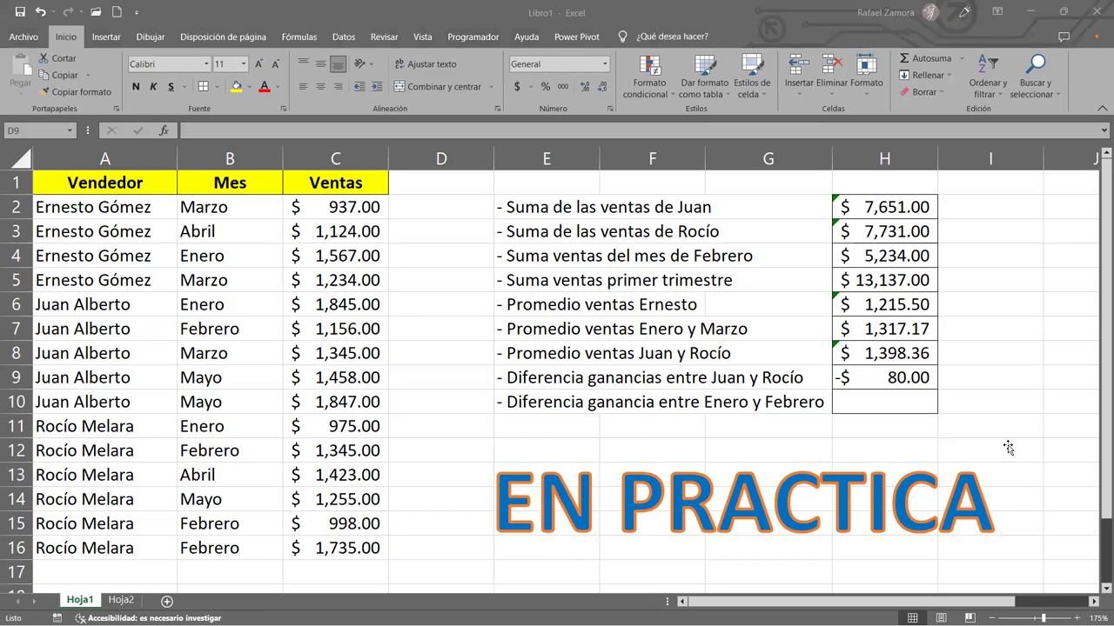
pyautogui.click(566, 431)
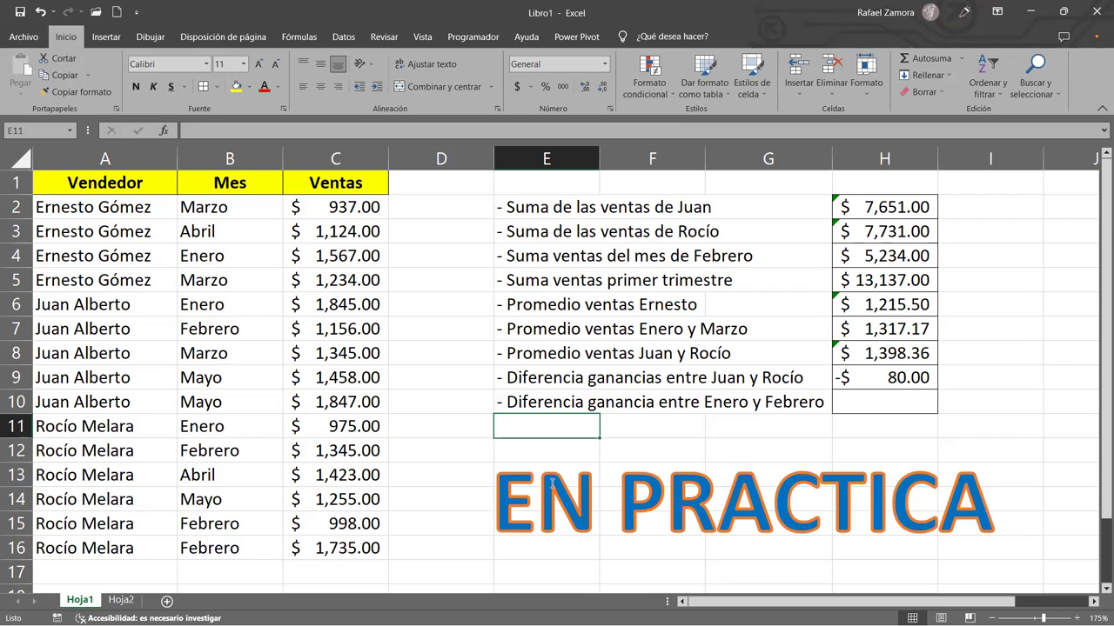
pyautogui.click(444, 305)
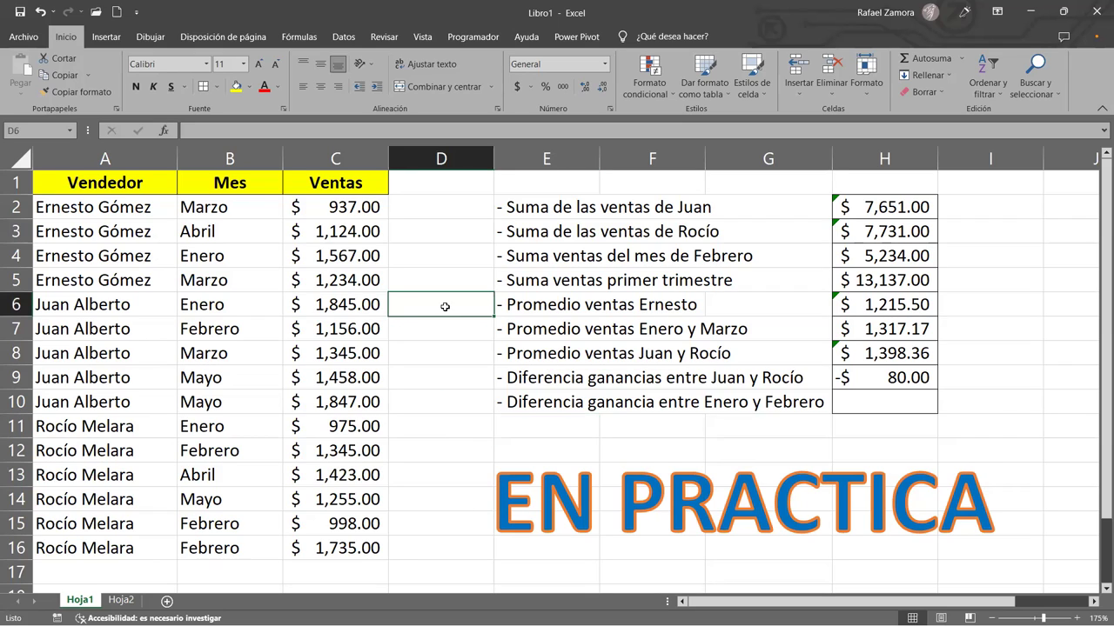
pyautogui.click(469, 208)
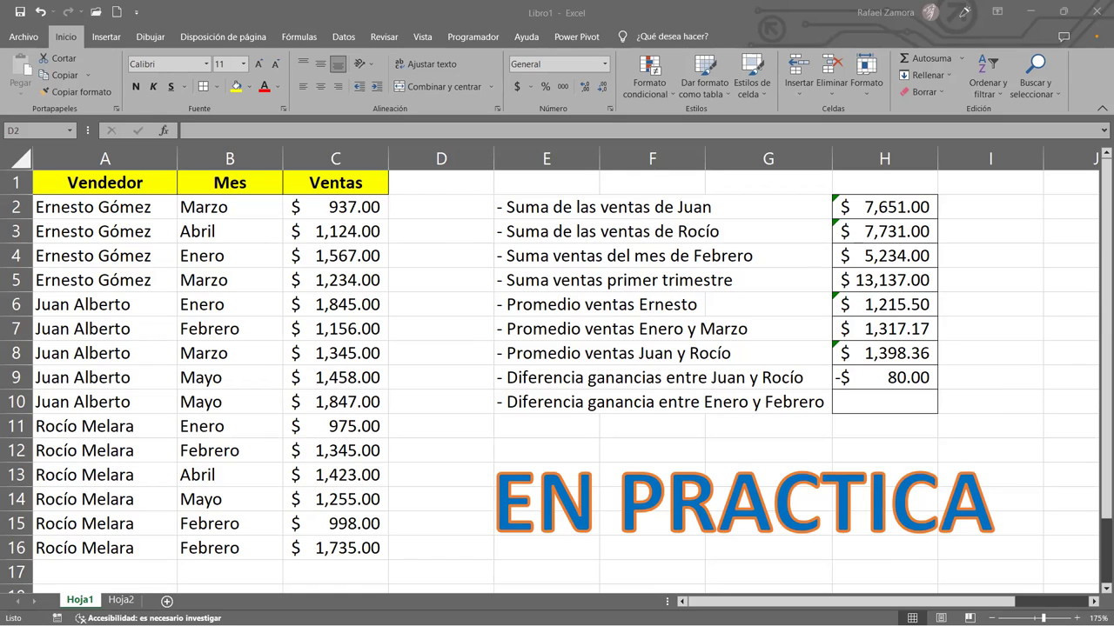
# Select H9 and start a new formula with an equals sign over the -$80.00 value
pyautogui.click(440, 207)
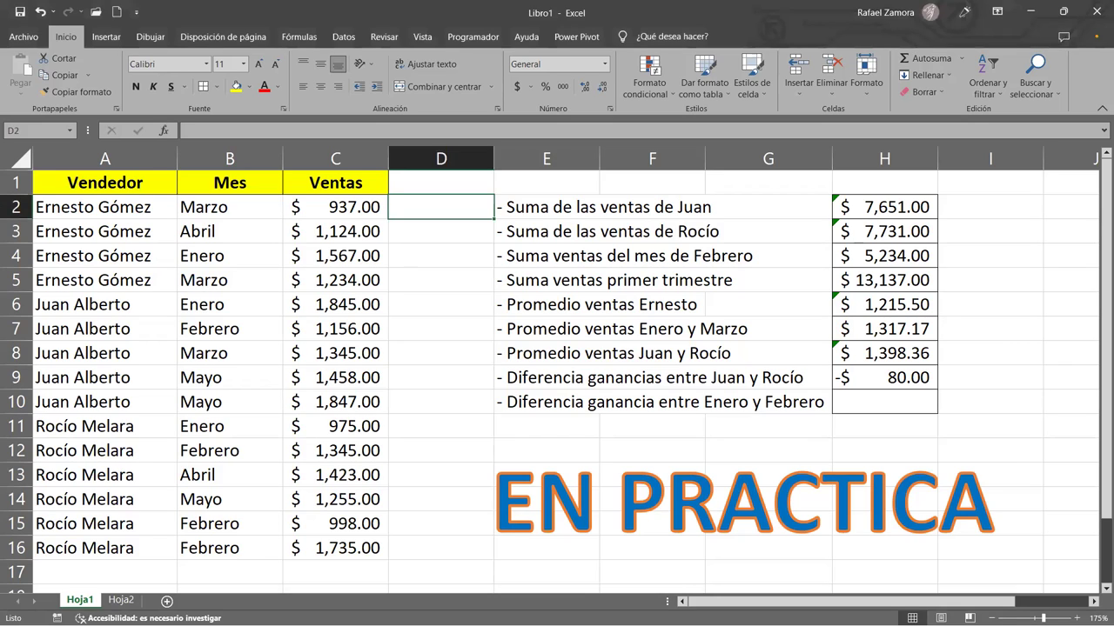
pyautogui.click(995, 417)
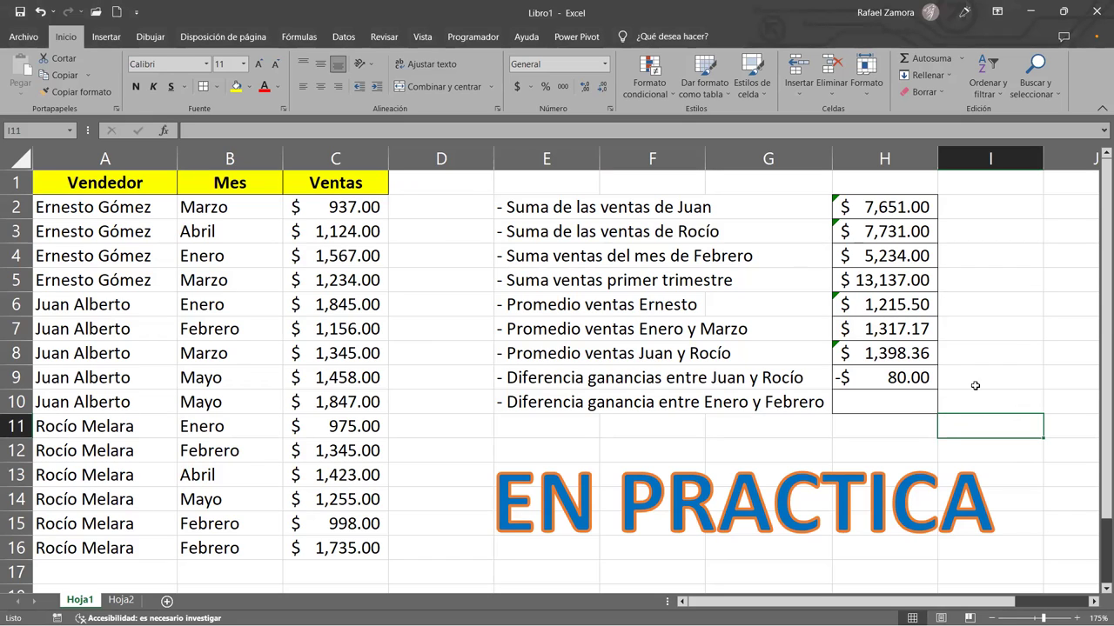
pyautogui.click(975, 386)
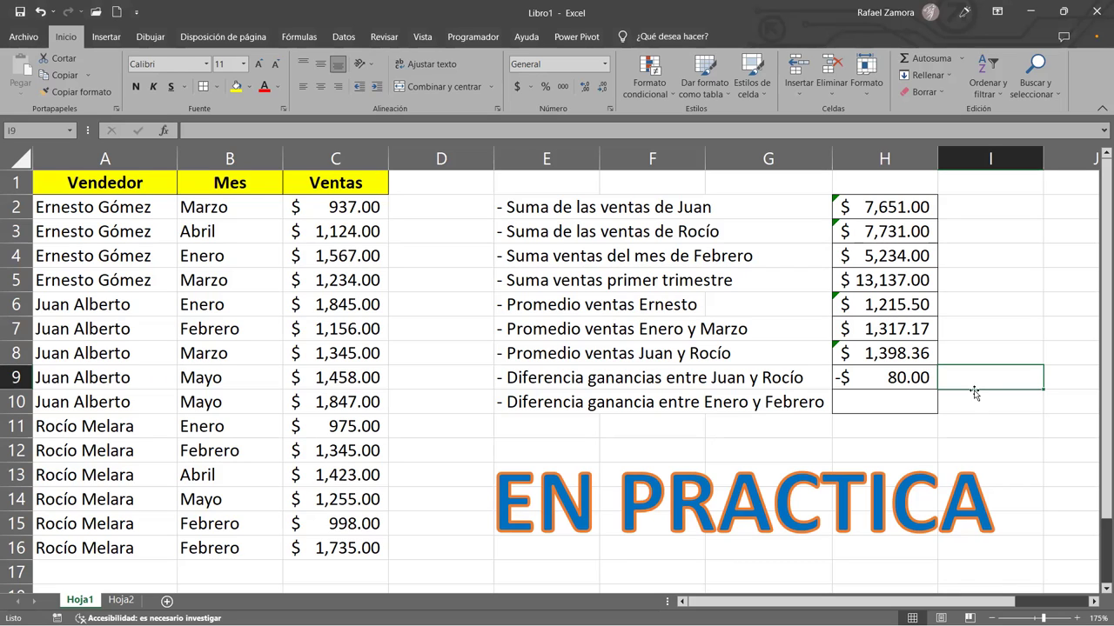
pyautogui.press('Left')
pyautogui.write('=')
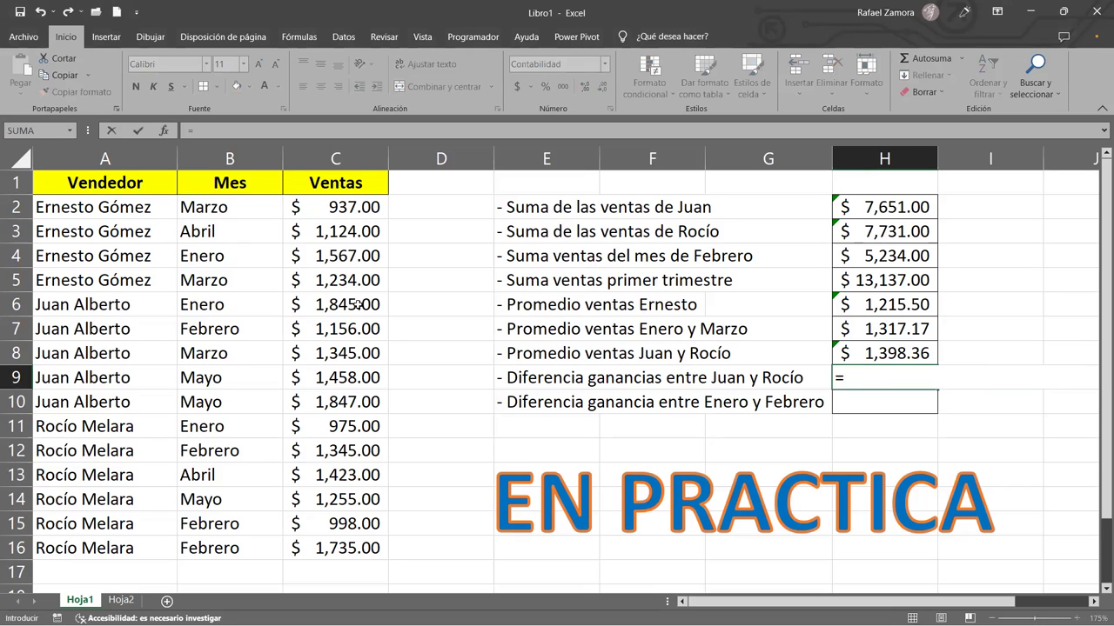
# Build Juan's group (C6+C7+C8+C9+C10) in H9, followed by a minus and opening bracket
pyautogui.click(358, 305)
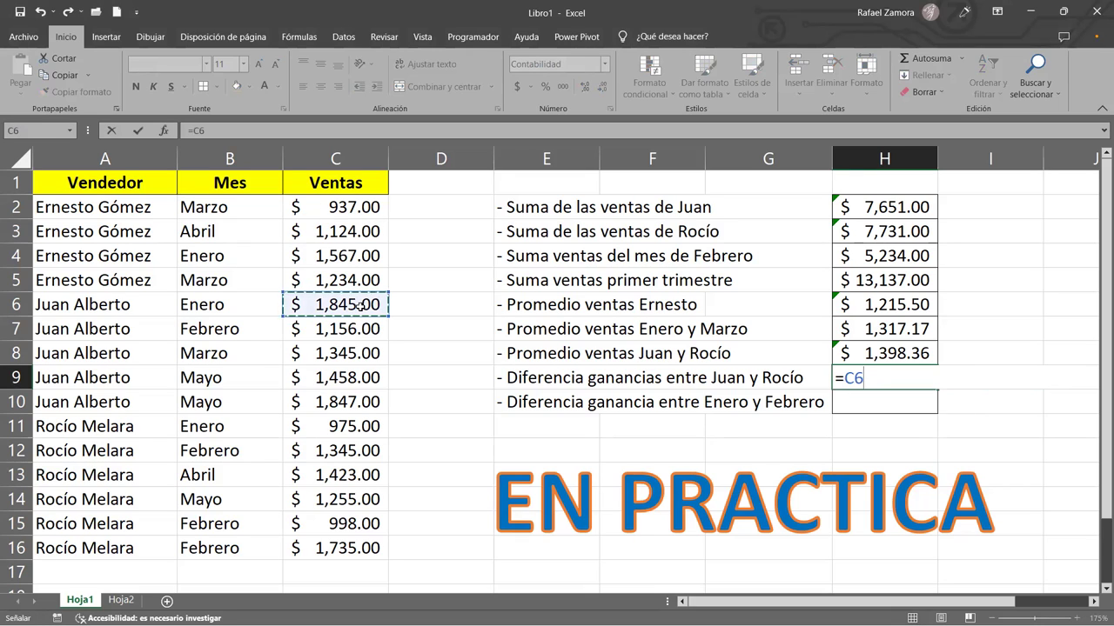
pyautogui.write('+')
pyautogui.click(347, 329)
pyautogui.write('+')
pyautogui.click(333, 353)
pyautogui.write('+')
pyautogui.click(336, 378)
pyautogui.write('+')
pyautogui.click(339, 401)
pyautogui.write('+')
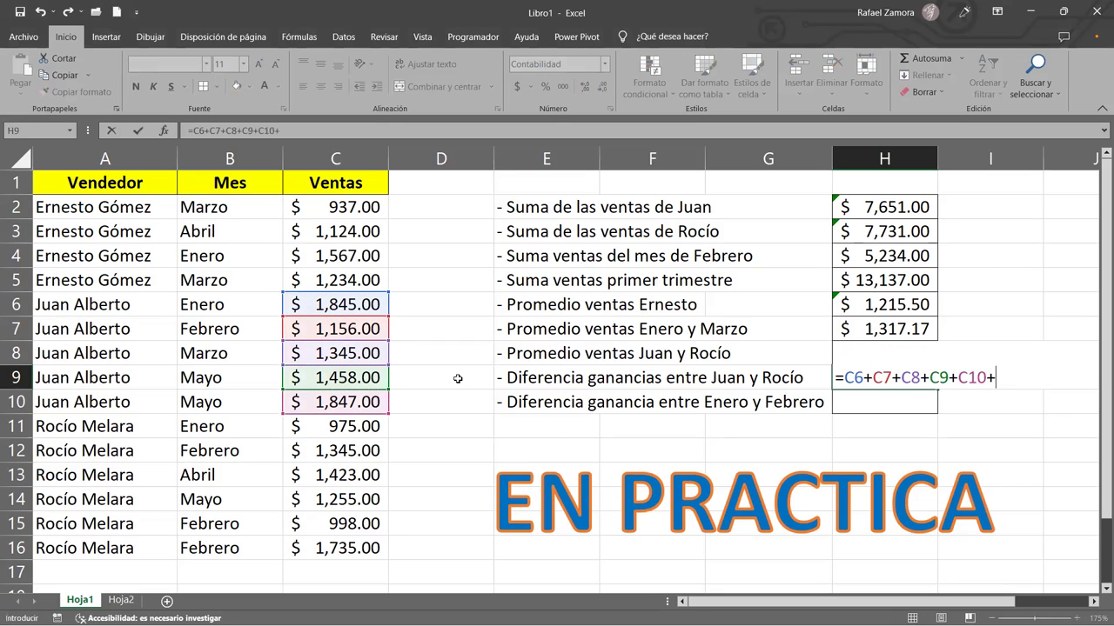
pyautogui.click(850, 378)
pyautogui.click(847, 378)
pyautogui.write('(')
pyautogui.press('End')
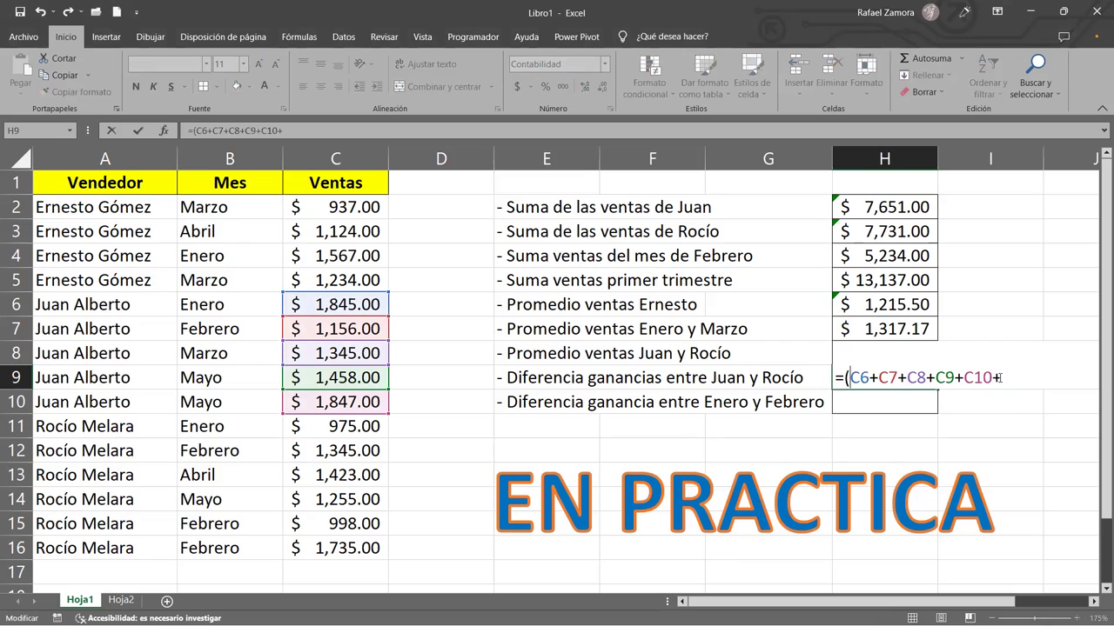
pyautogui.press('BackSpace')
pyautogui.write(')')
pyautogui.write('-(')
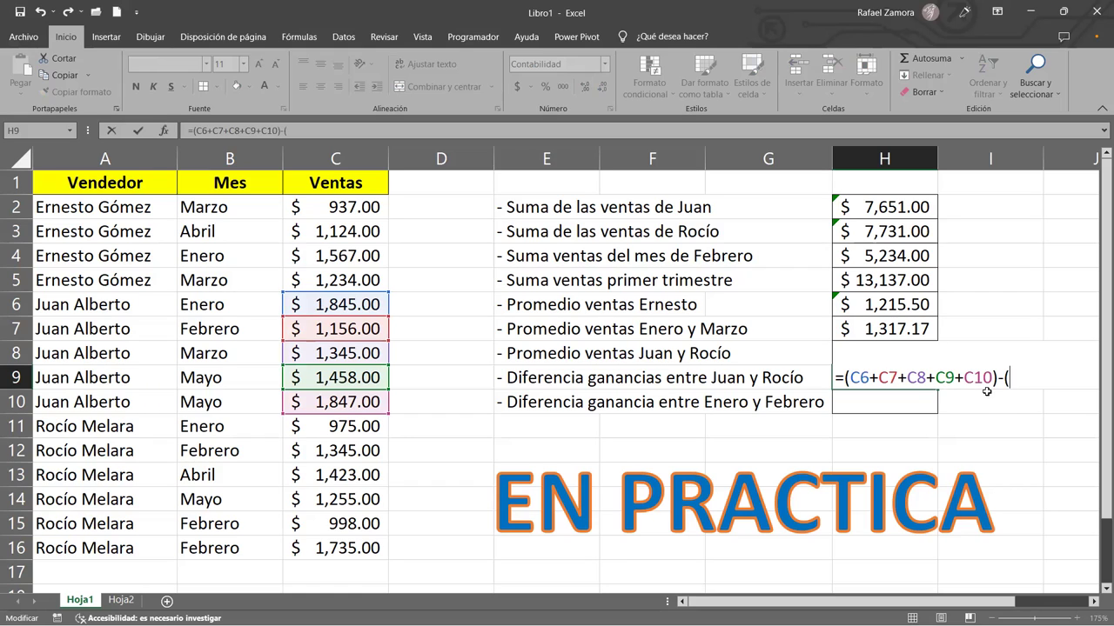
# Add Rocío's cells (C11+C12+C13+C14+C15+C16), close the bracket and commit, showing -$80.00
pyautogui.click(338, 431)
pyautogui.write('+')
pyautogui.click(354, 451)
pyautogui.write('+')
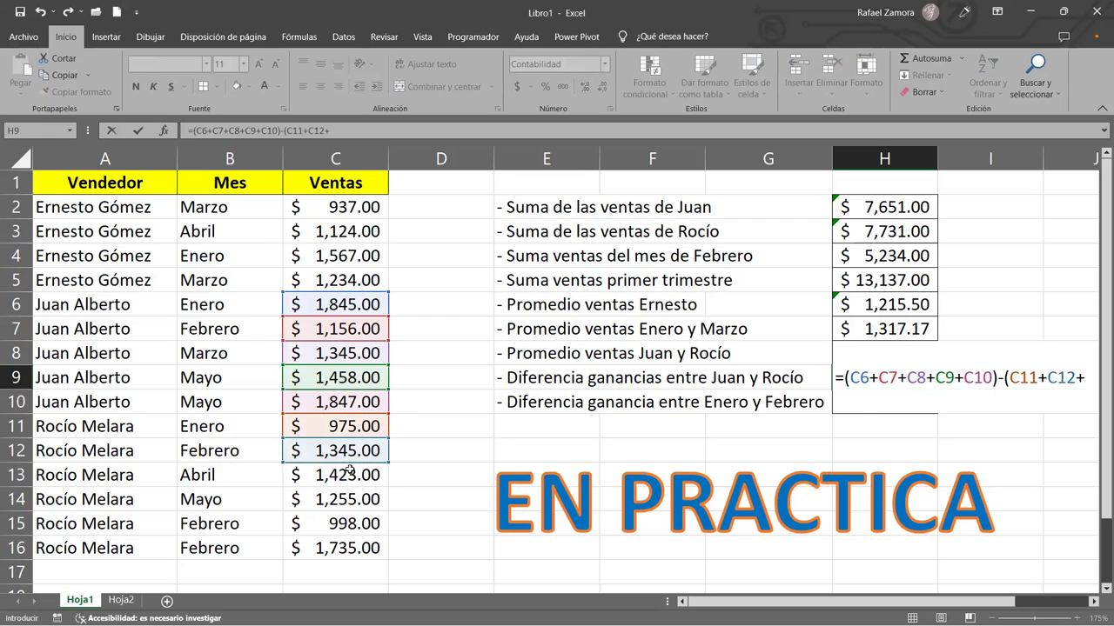
pyautogui.click(350, 475)
pyautogui.write('+')
pyautogui.click(348, 501)
pyautogui.write('+')
pyautogui.click(347, 522)
pyautogui.write('+')
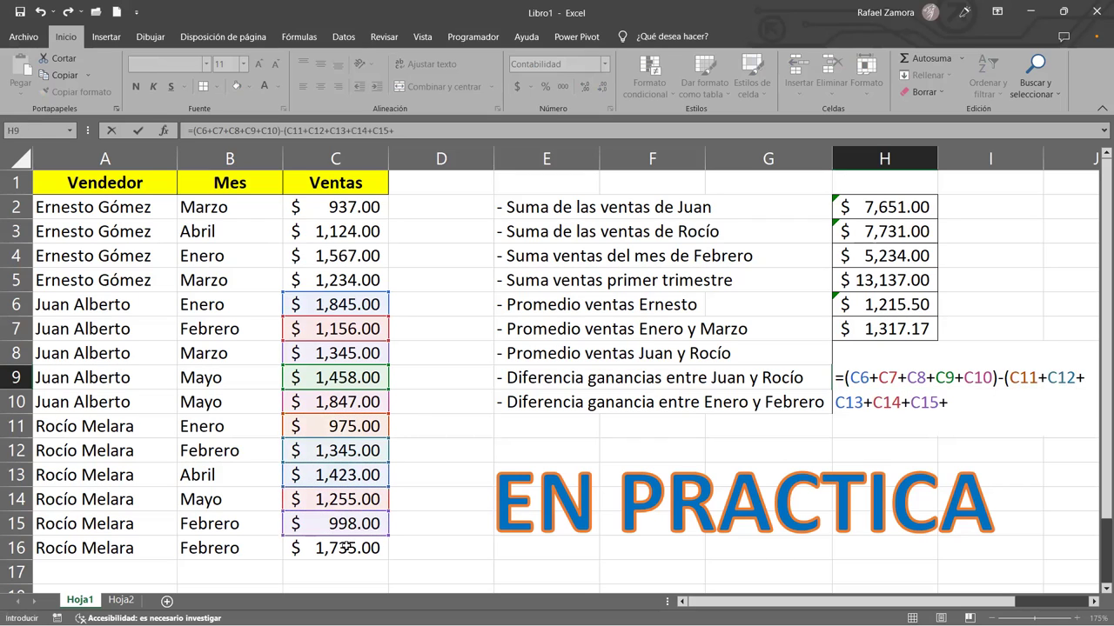
pyautogui.click(346, 547)
pyautogui.write(')')
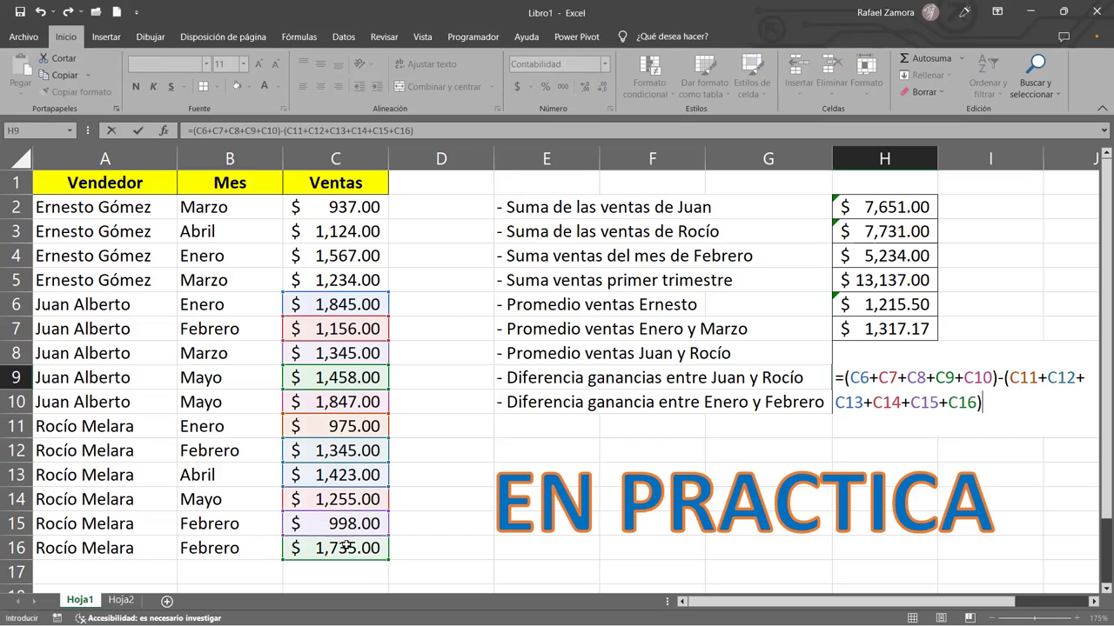
pyautogui.press('Return')
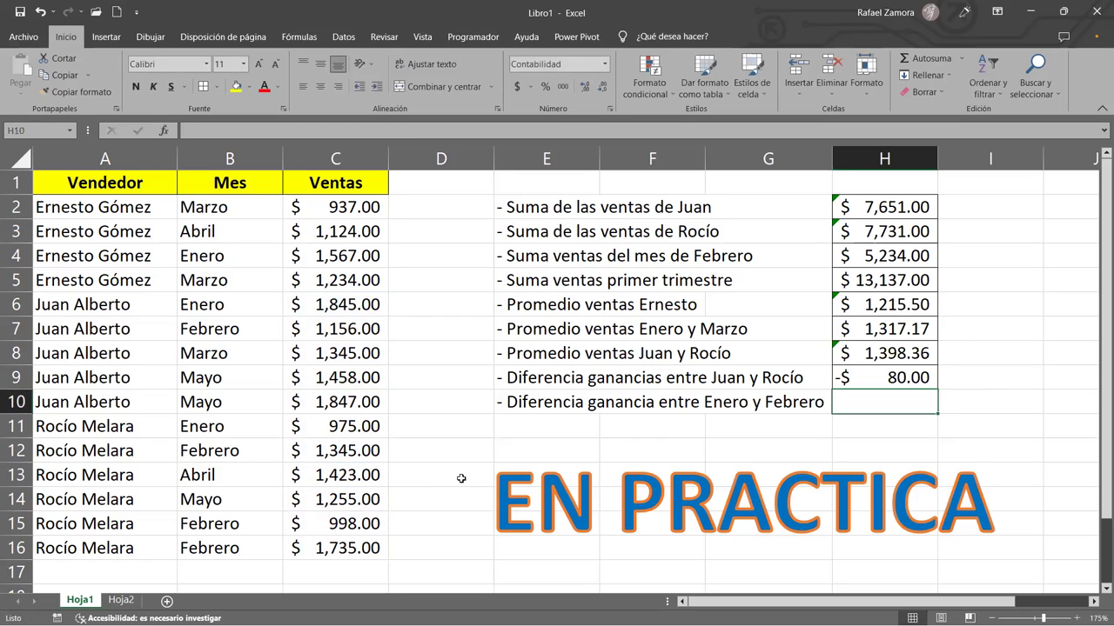
# Open H9's formula in the cell and highlight Juan's group and the whole expression
pyautogui.click(888, 377)
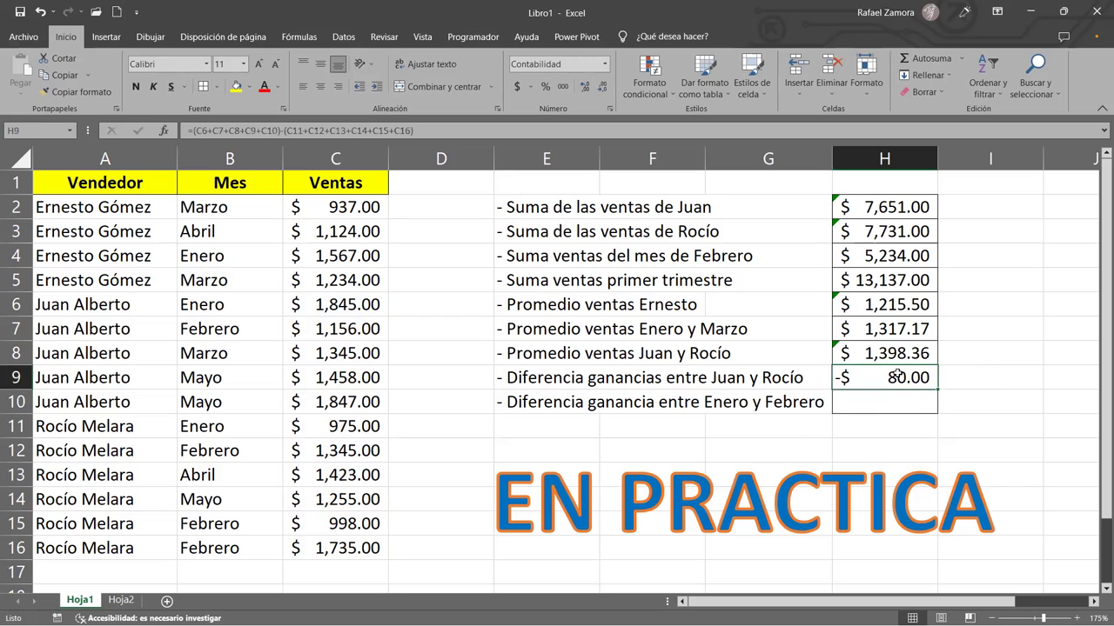
pyautogui.doubleClick(896, 374)
pyautogui.moveTo(844, 378); pyautogui.dragTo(999, 375)
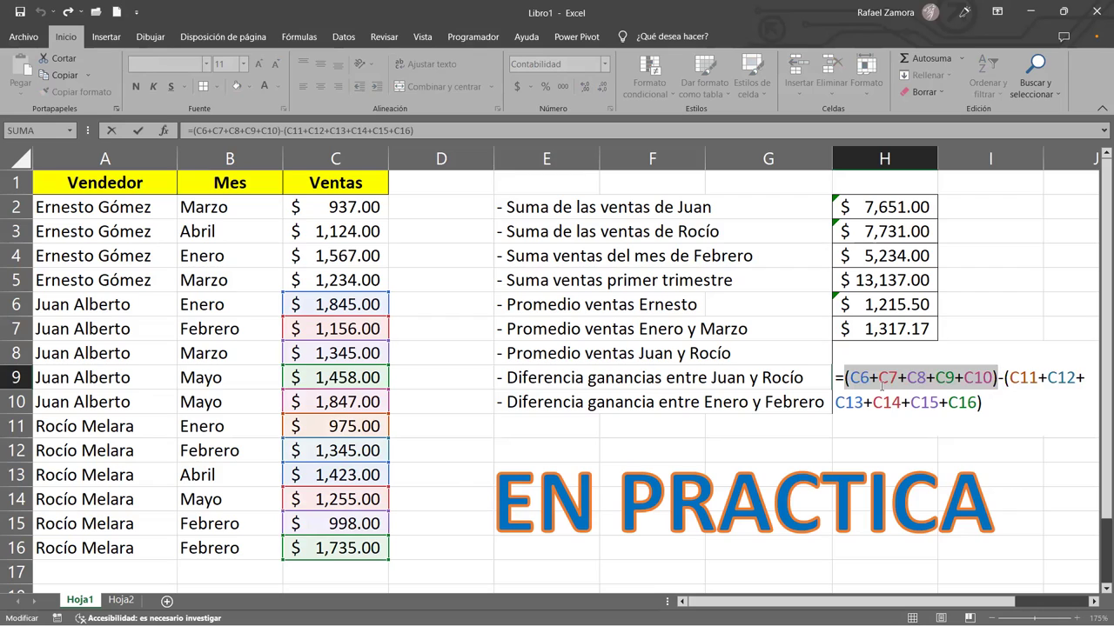
pyautogui.click(872, 377)
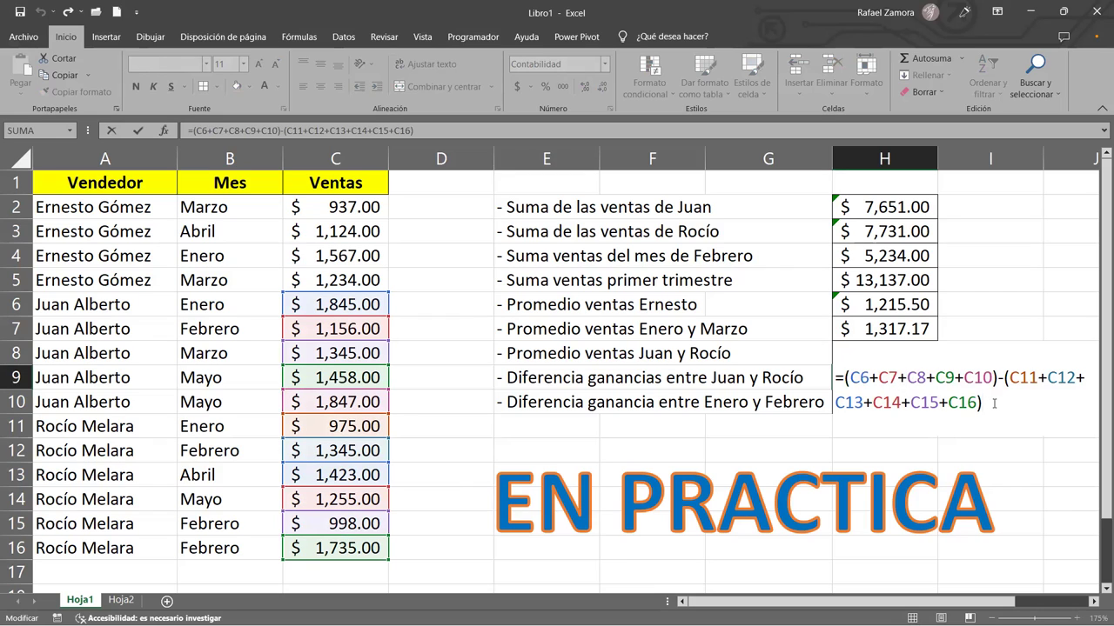
pyautogui.moveTo(994, 404); pyautogui.dragTo(842, 376)
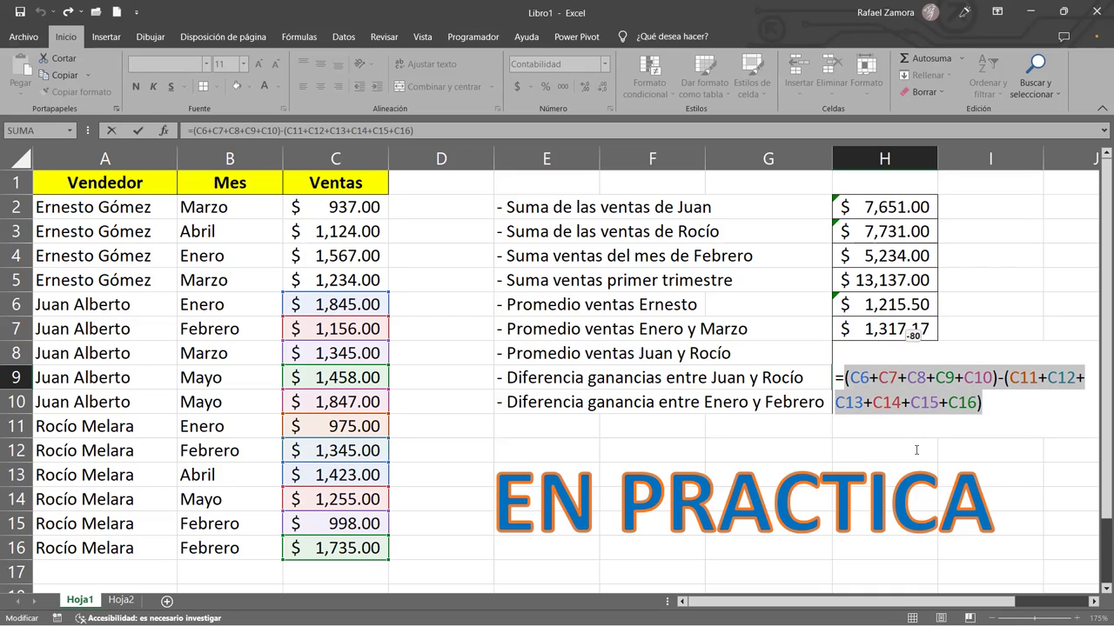
# Replace H9's formula with =SUMA(C6:C10)-SUMA(C11:C16) by dragging over both ranges
pyautogui.press('Escape')
pyautogui.write('=sum')
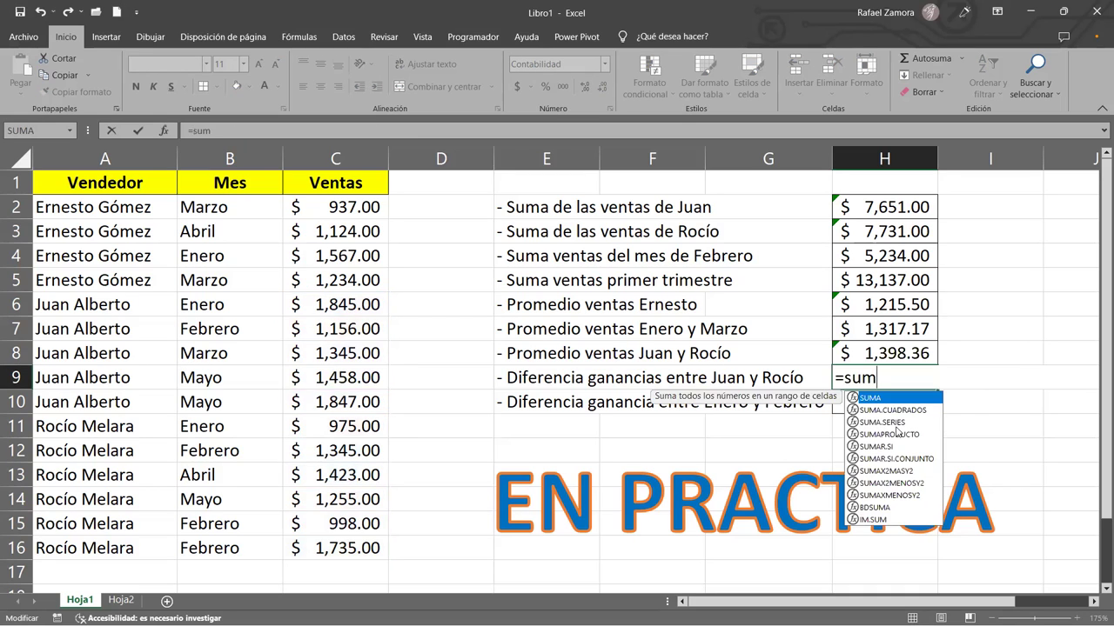
pyautogui.press('Tab')
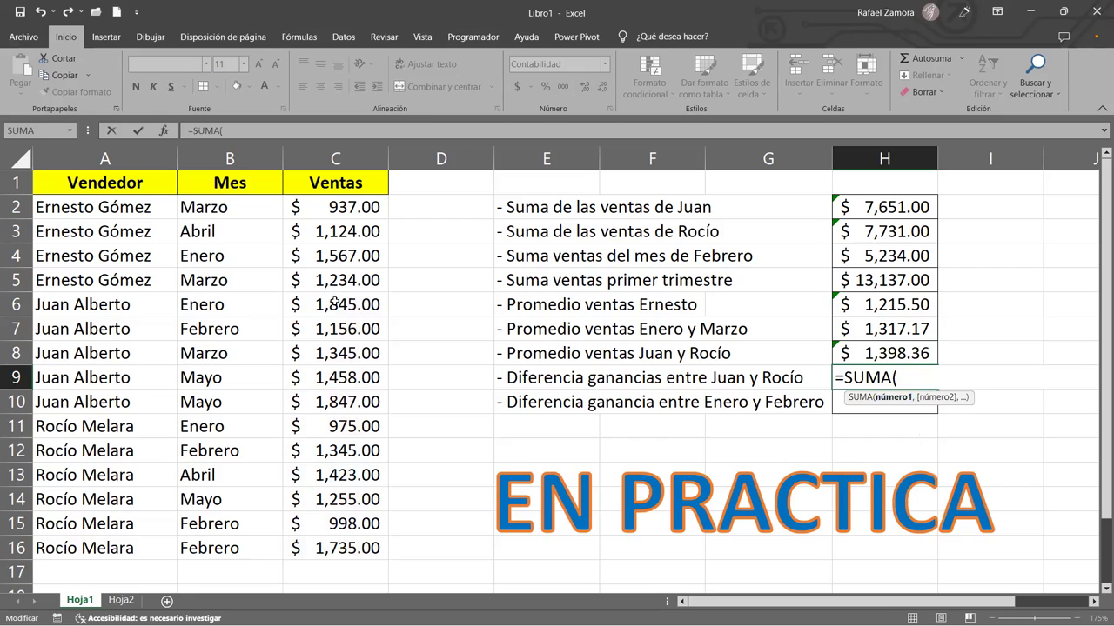
pyautogui.moveTo(336, 300); pyautogui.dragTo(334, 335)
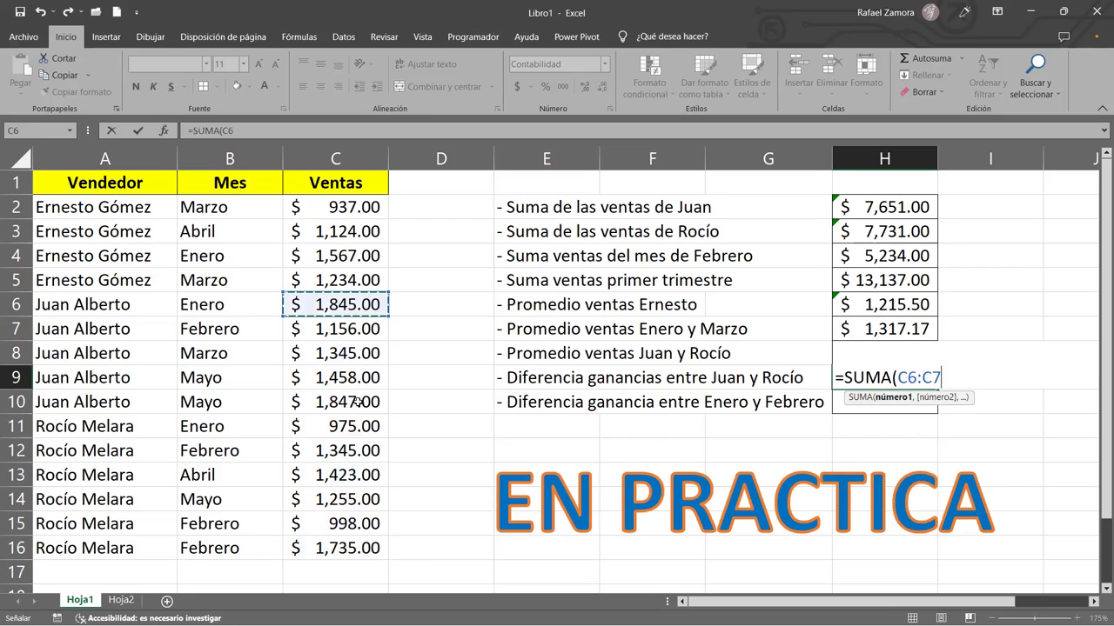
pyautogui.moveTo(358, 401); pyautogui.dragTo(357, 409)
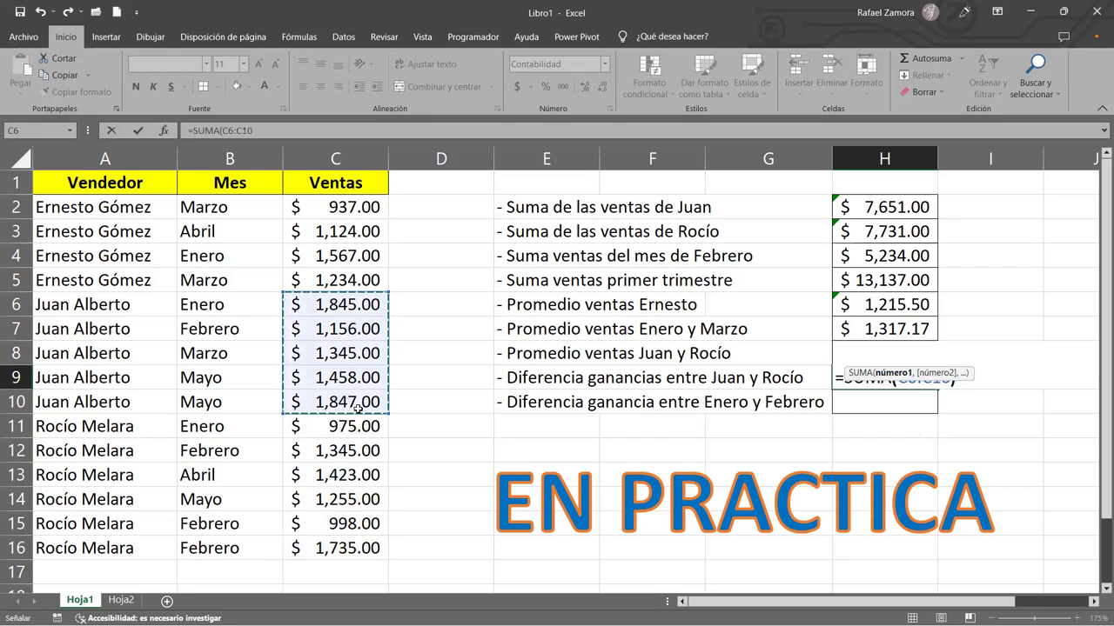
pyautogui.write(')')
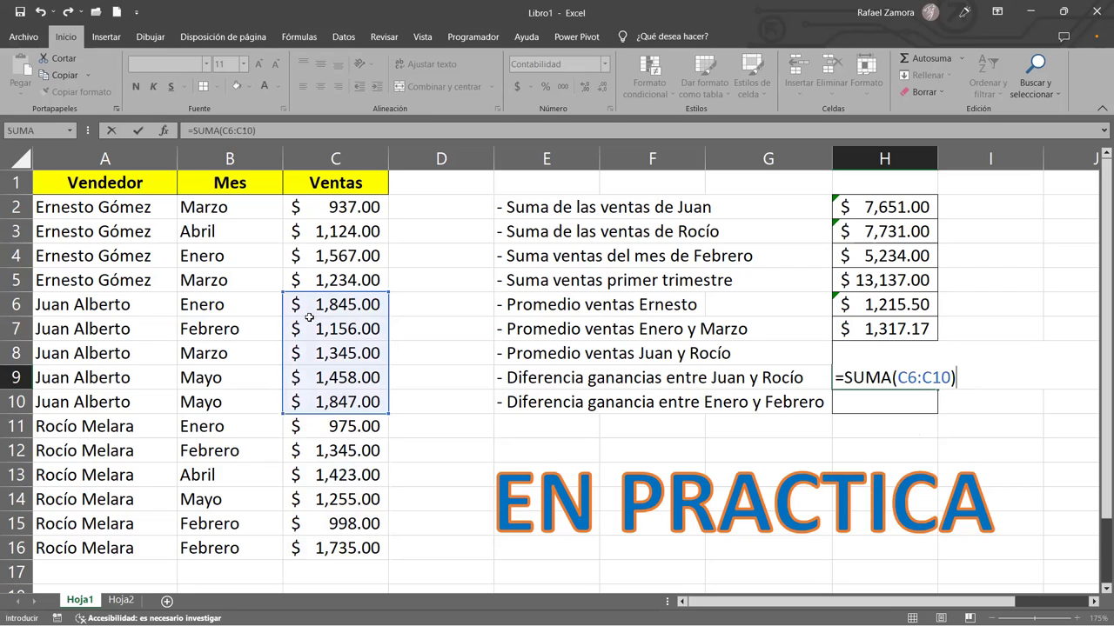
pyautogui.write('-')
pyautogui.write('sum')
pyautogui.press('Tab')
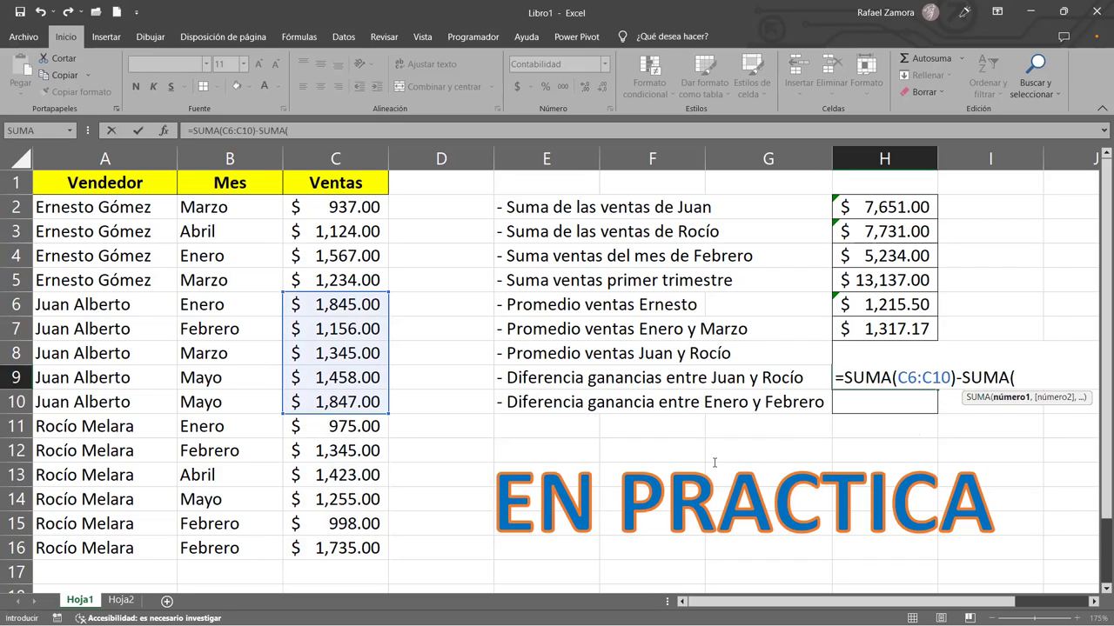
pyautogui.moveTo(325, 420); pyautogui.dragTo(322, 546)
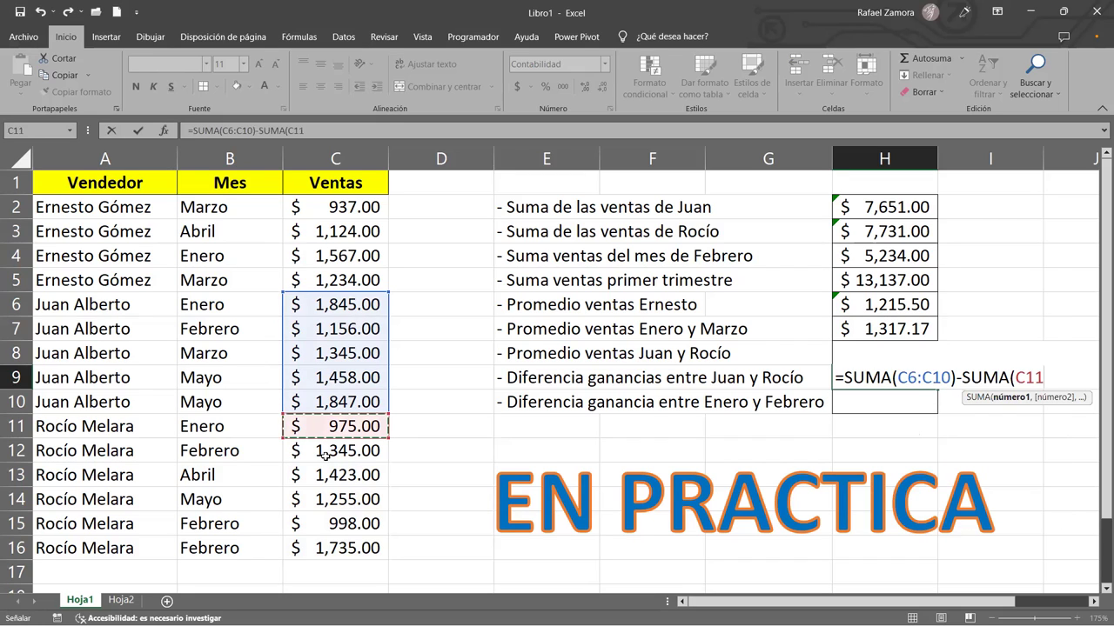
pyautogui.write(')')
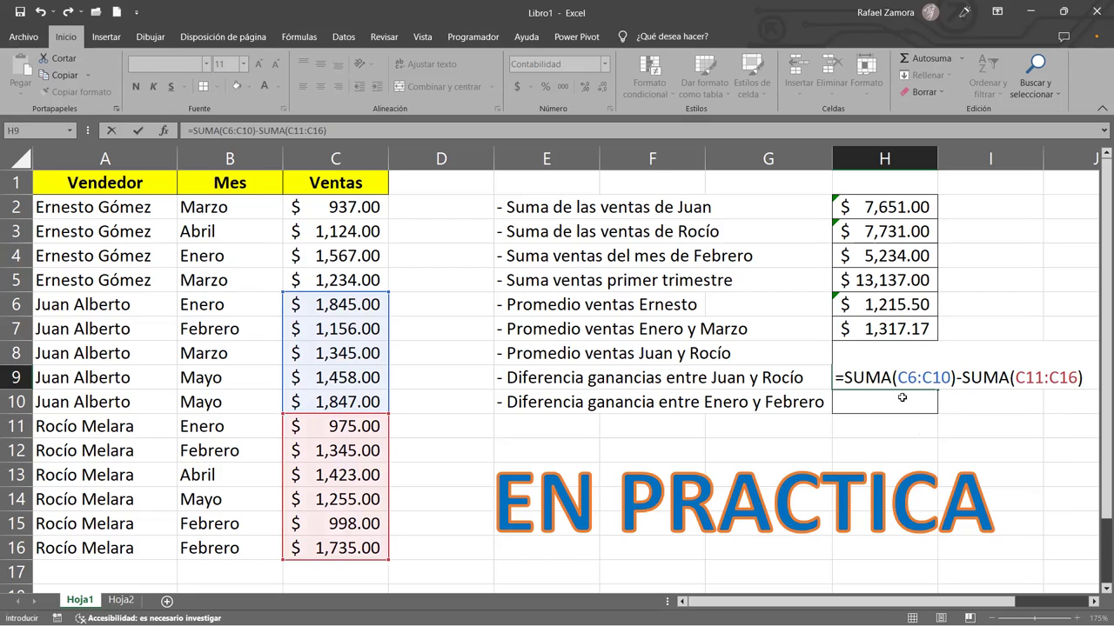
# Highlight the C6:C10 and C11:C16 parts of the formula for review, then commit it
pyautogui.moveTo(896, 377); pyautogui.dragTo(952, 380)
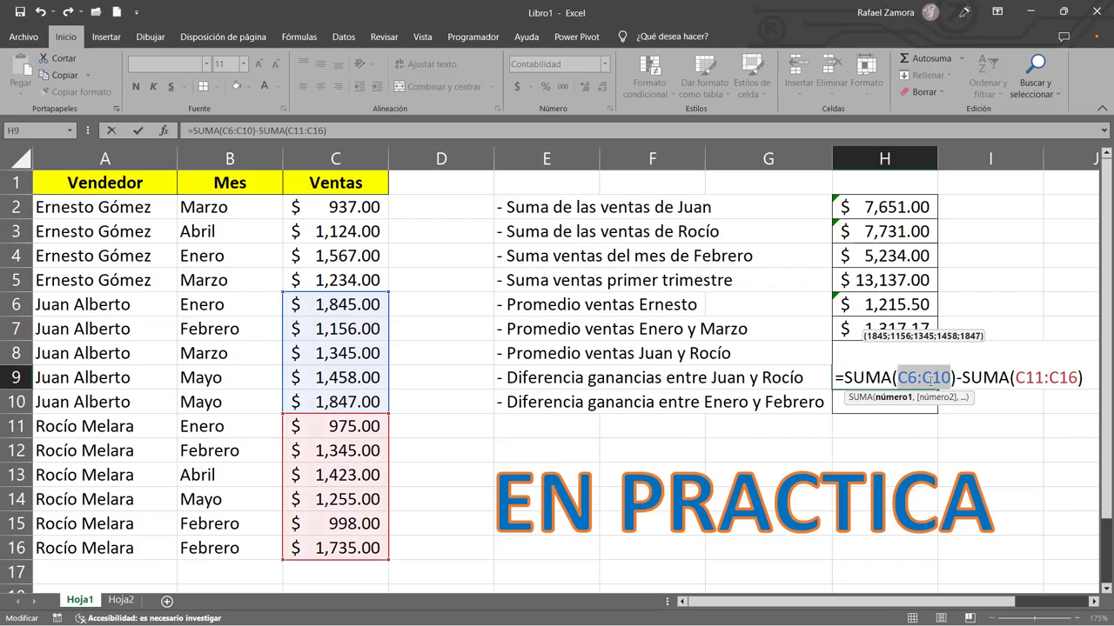
pyautogui.moveTo(1016, 378); pyautogui.dragTo(1079, 380)
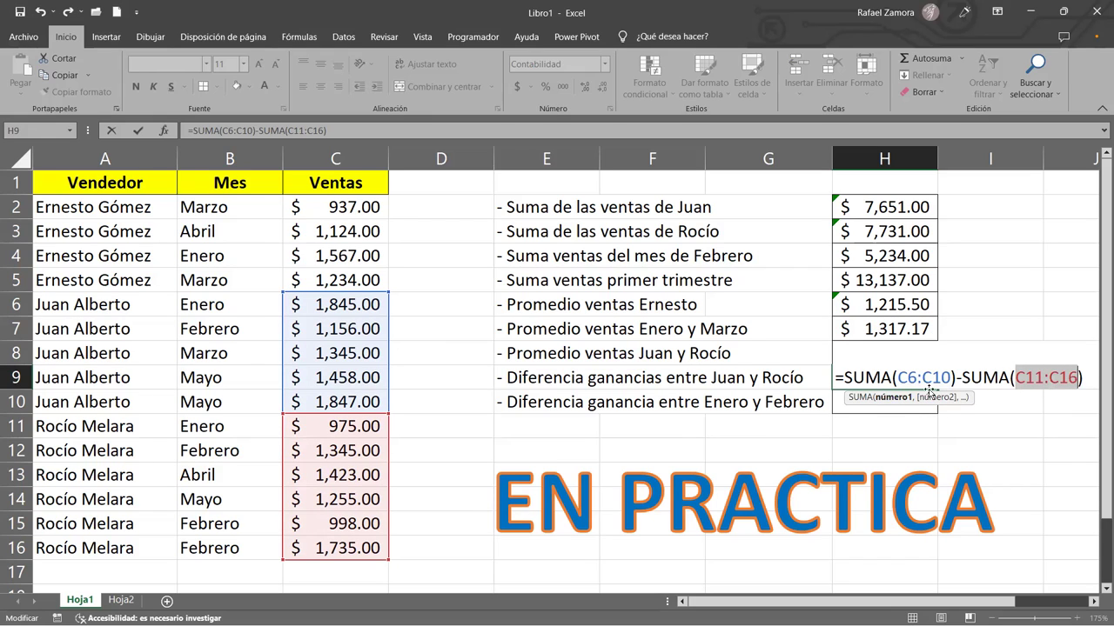
pyautogui.moveTo(844, 377)
pyautogui.mouseDown()
pyautogui.moveTo(947, 395)
pyautogui.moveTo(955, 379)
pyautogui.mouseUp()
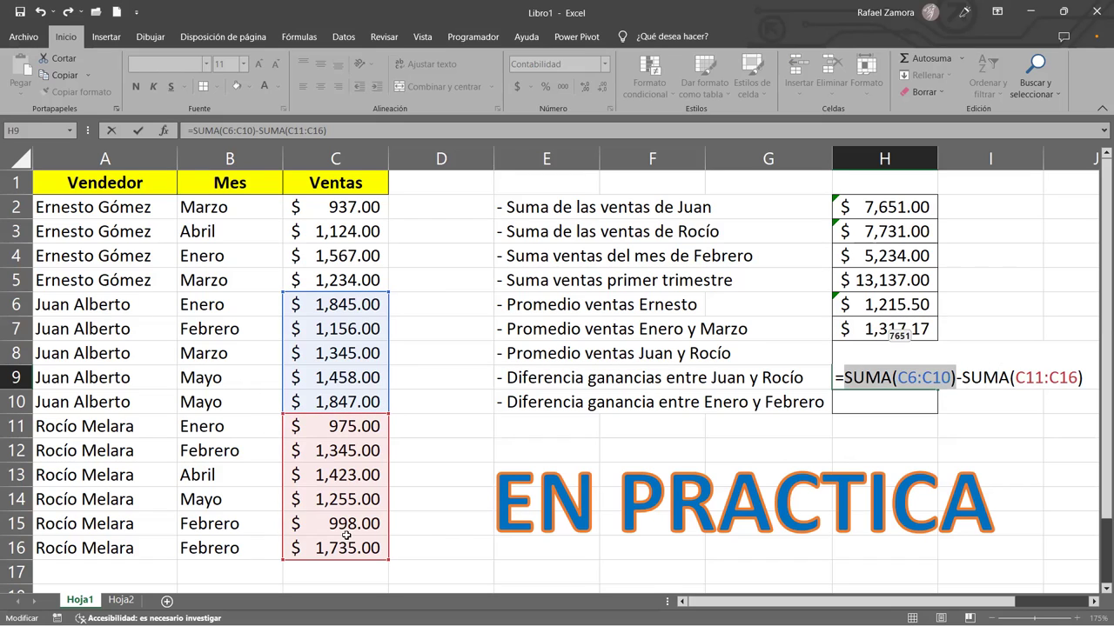
pyautogui.press('Return')
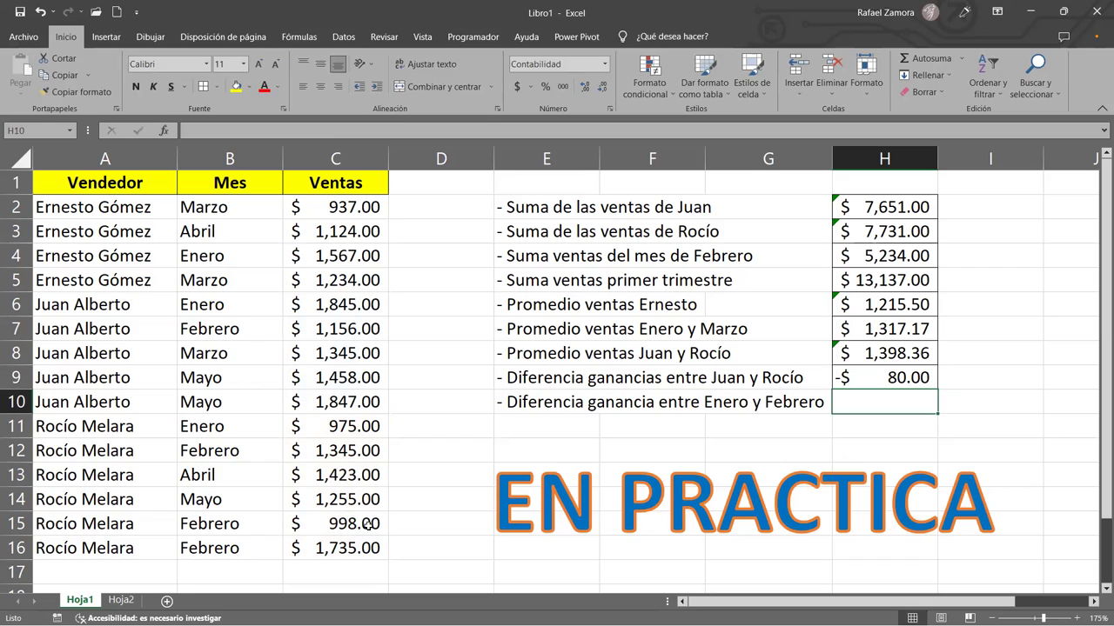
# Start H10's formula with =SUMA(C4,C6,C11) for the Enero sales
pyautogui.write('=su')
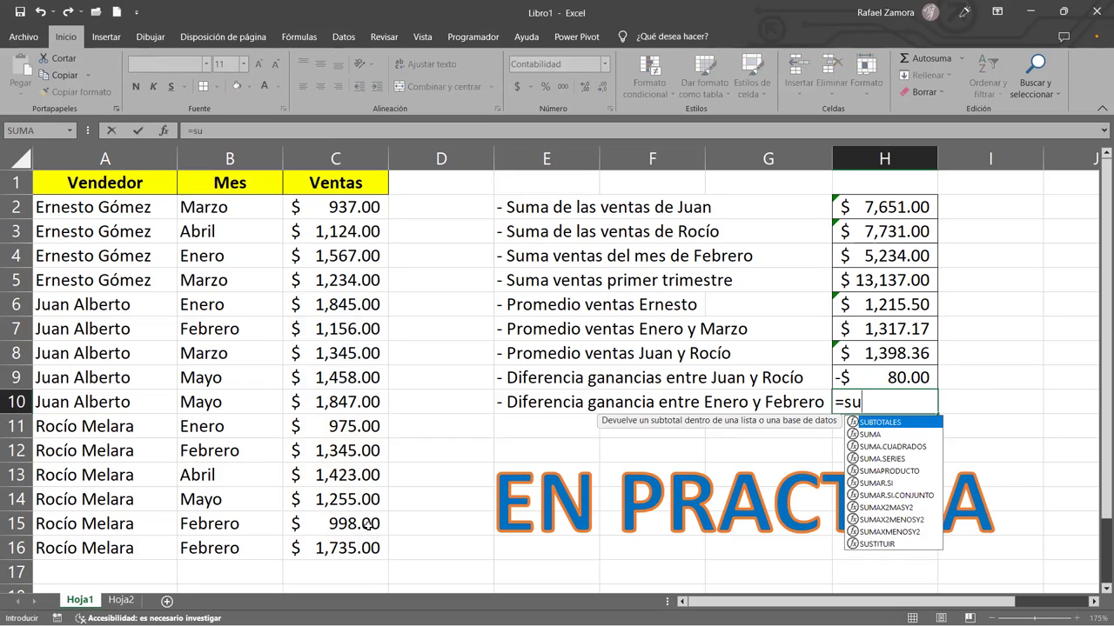
pyautogui.press('Down')
pyautogui.press('Tab')
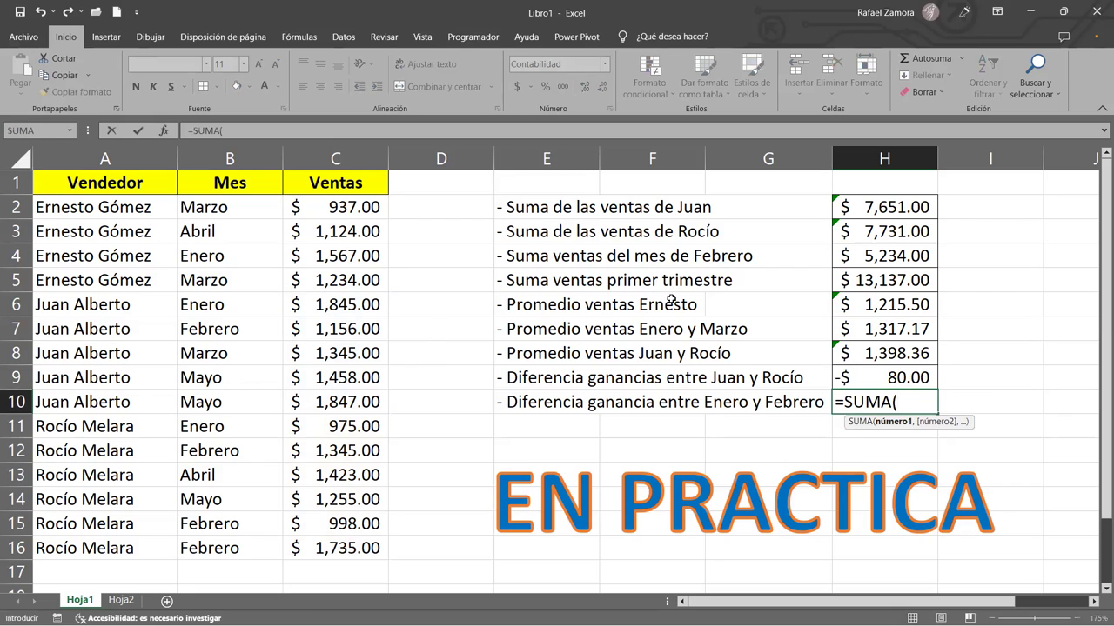
pyautogui.click(349, 255)
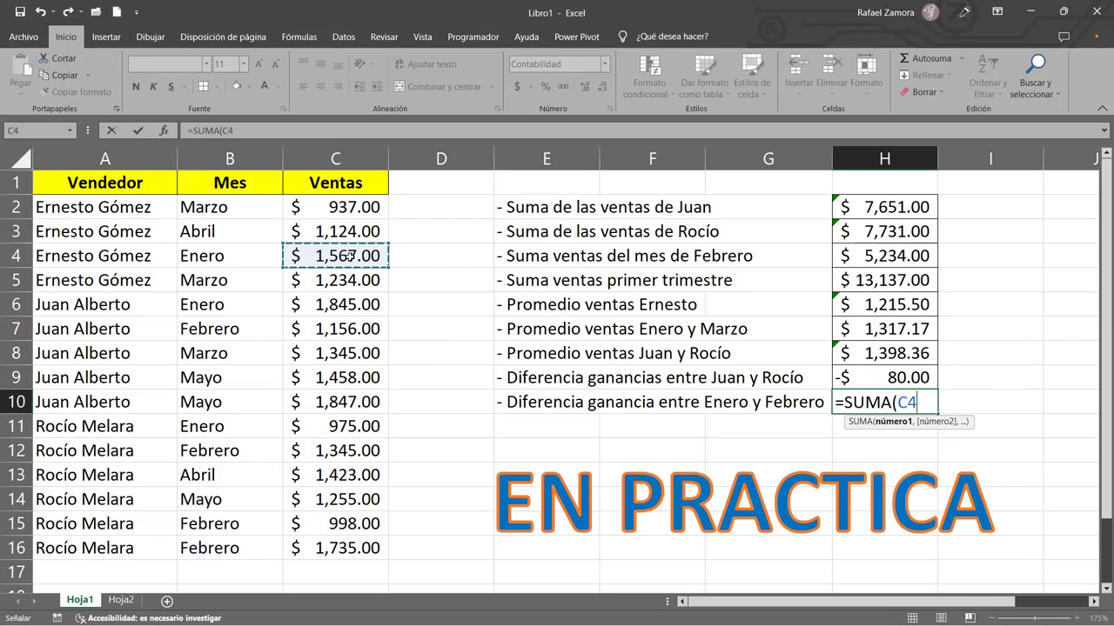
pyautogui.write(',')
pyautogui.click(342, 302)
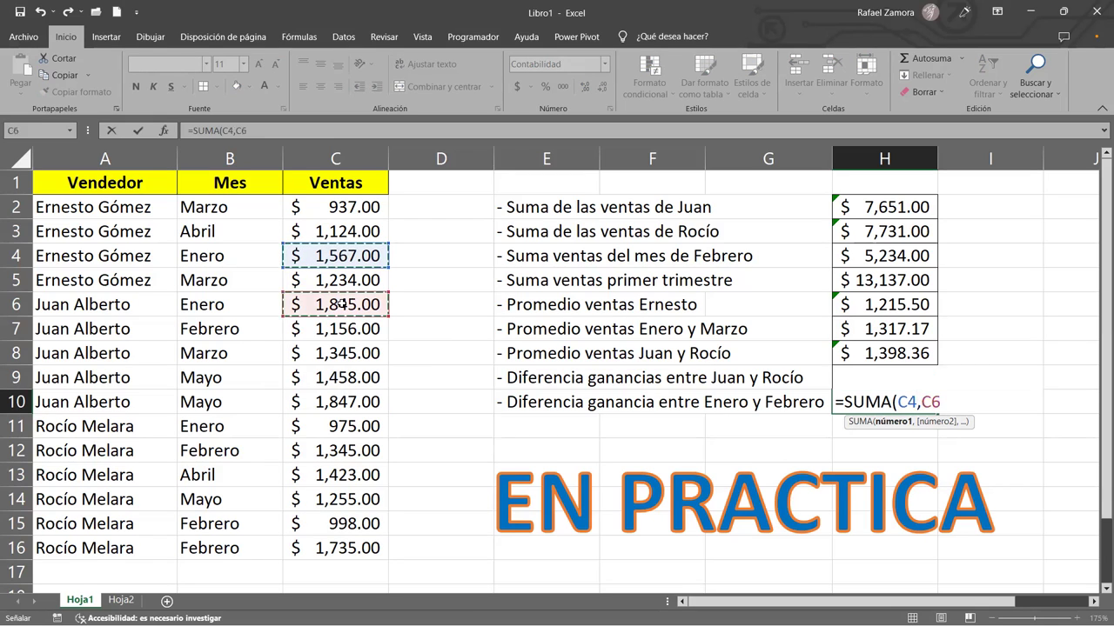
pyautogui.write(',')
pyautogui.click(332, 425)
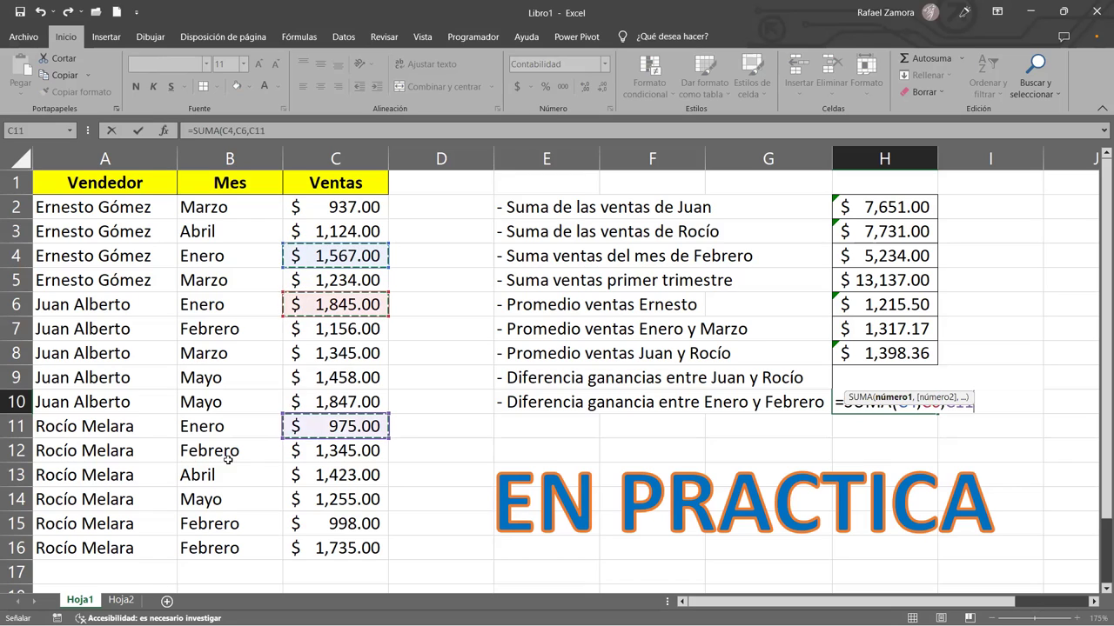
pyautogui.write(')')
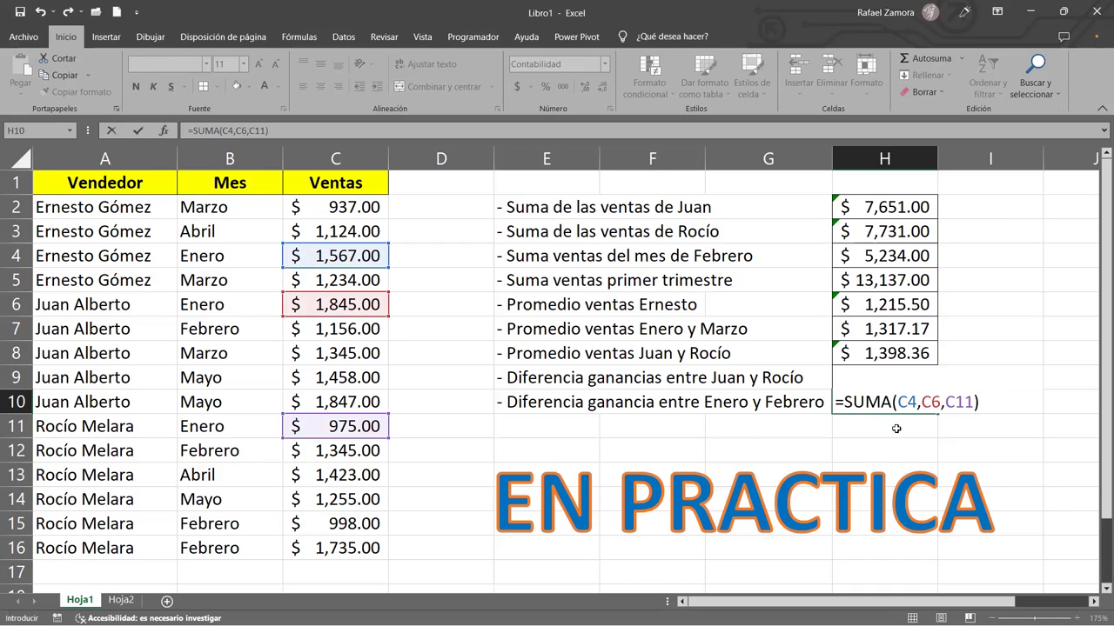
# Subtract SUMA(C7,C12,C15:C16) for Febrero and commit, giving -$847.00
pyautogui.write('-')
pyautogui.write('SUMA(')
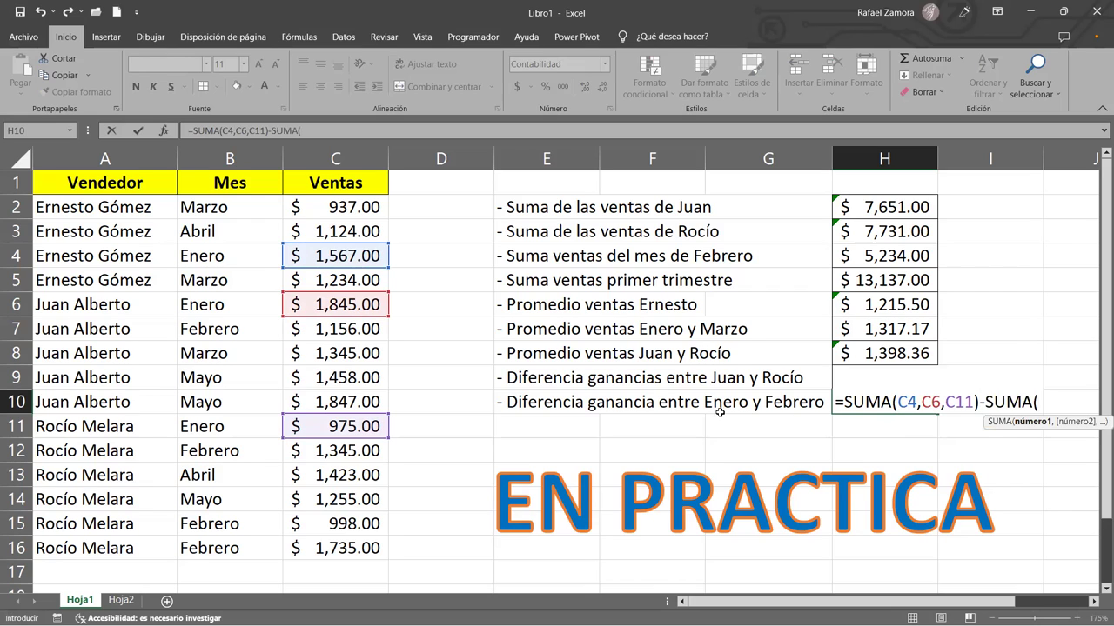
pyautogui.click(351, 331)
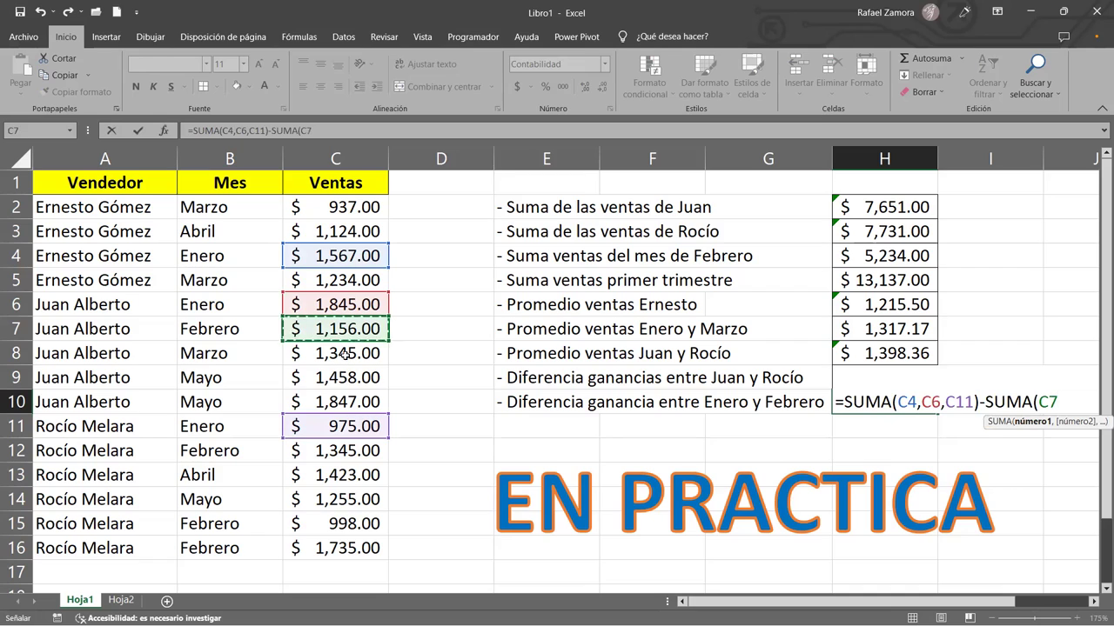
pyautogui.write(',')
pyautogui.click(333, 452)
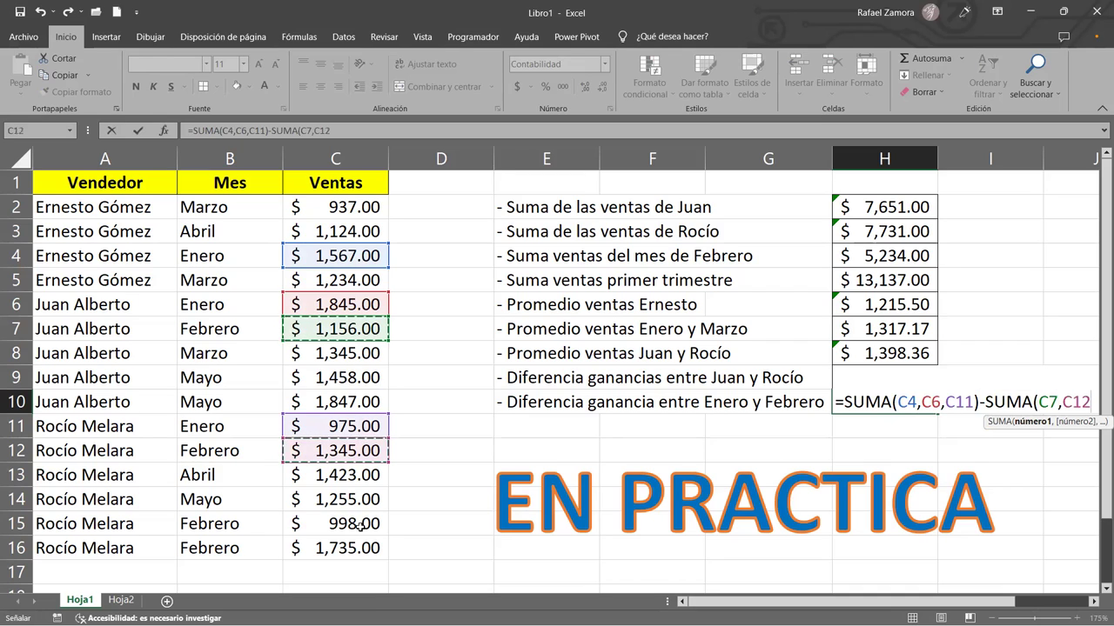
pyautogui.write(',')
pyautogui.moveTo(355, 526); pyautogui.dragTo(355, 547)
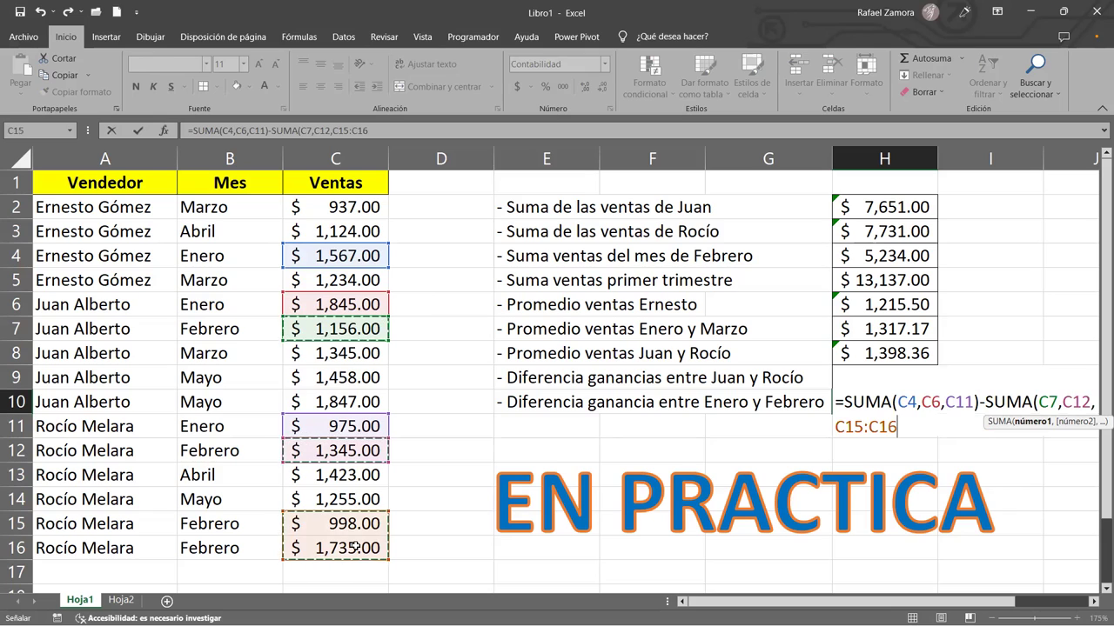
pyautogui.write(')')
pyautogui.press('Return')
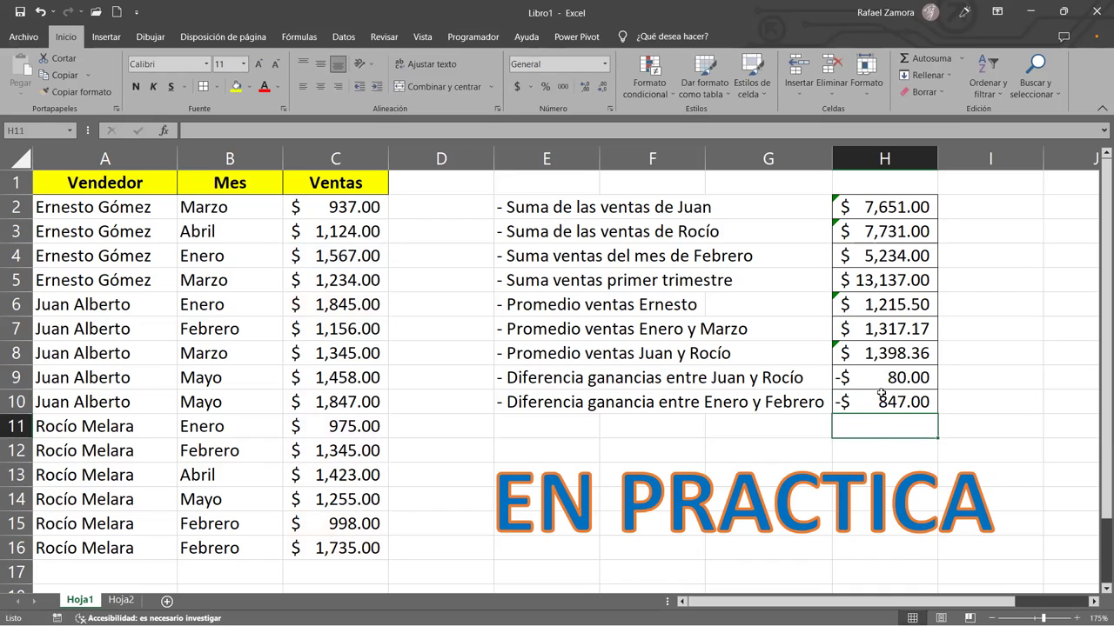
pyautogui.moveTo(898, 379); pyautogui.dragTo(896, 407)
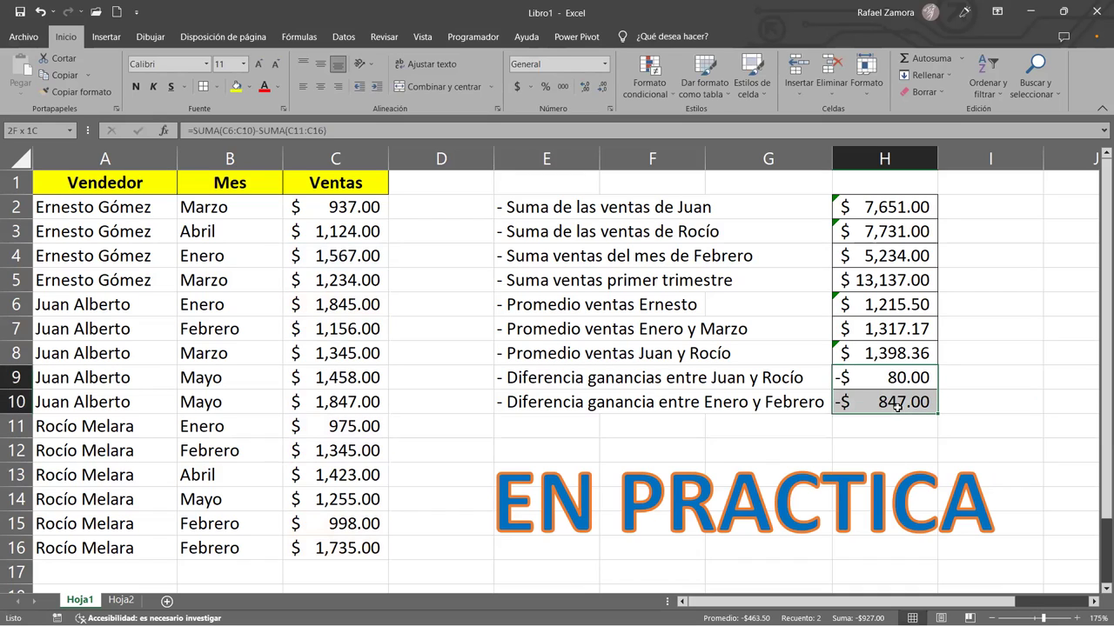
pyautogui.click(1051, 397)
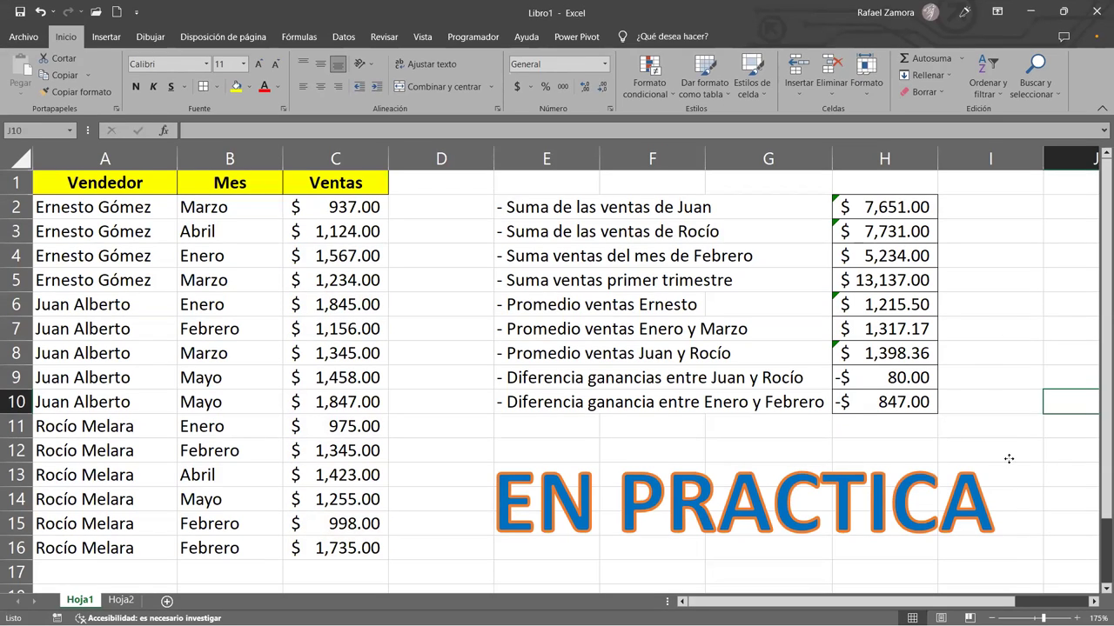
pyautogui.click(1007, 459)
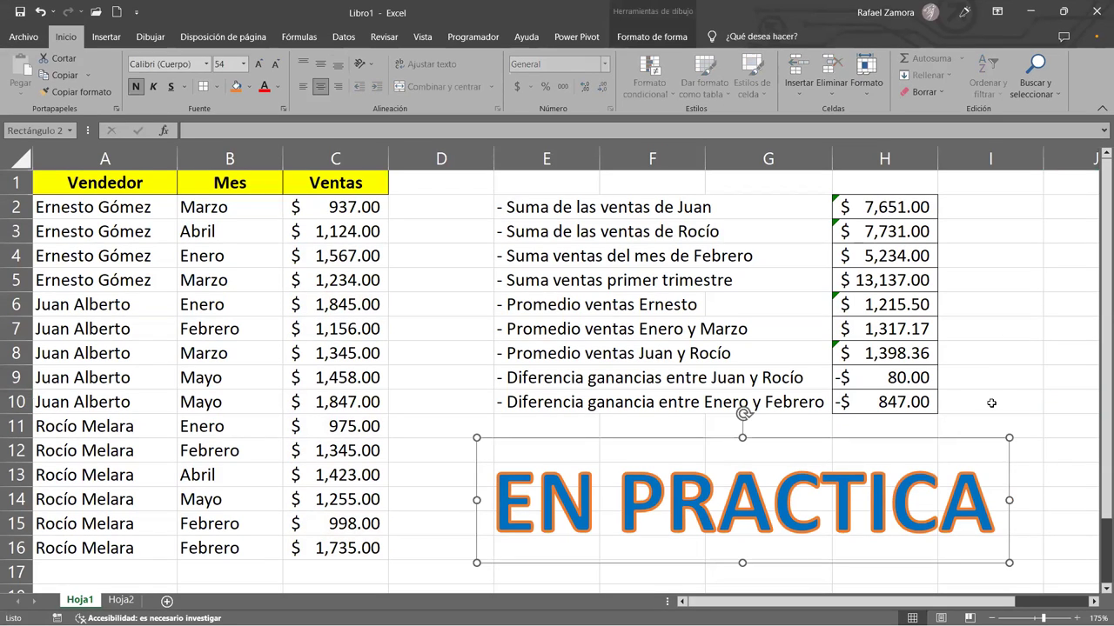
pyautogui.click(991, 403)
pyautogui.click(811, 444)
pyautogui.click(596, 428)
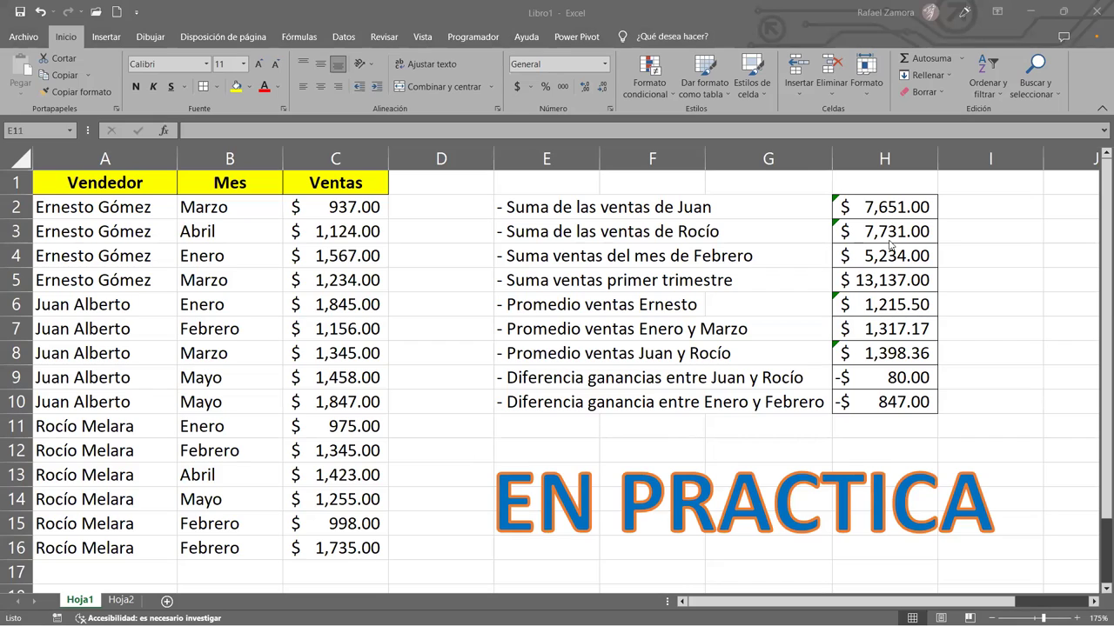
pyautogui.click(1012, 262)
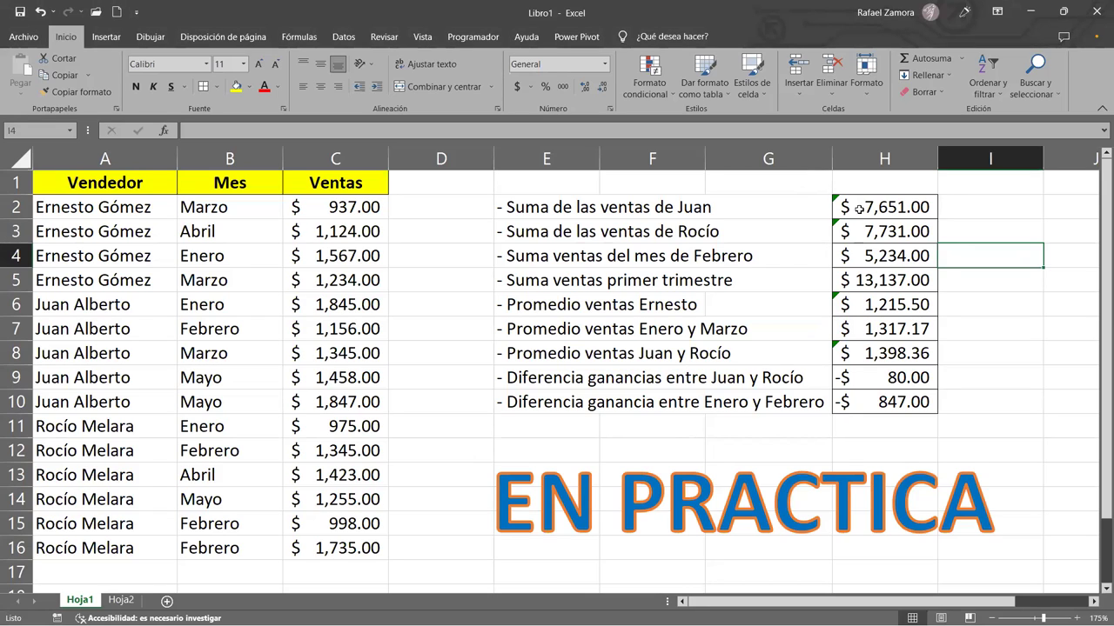
# Dismiss the formula warnings on H2:H8 with Omitir error
pyautogui.moveTo(846, 211); pyautogui.dragTo(860, 355)
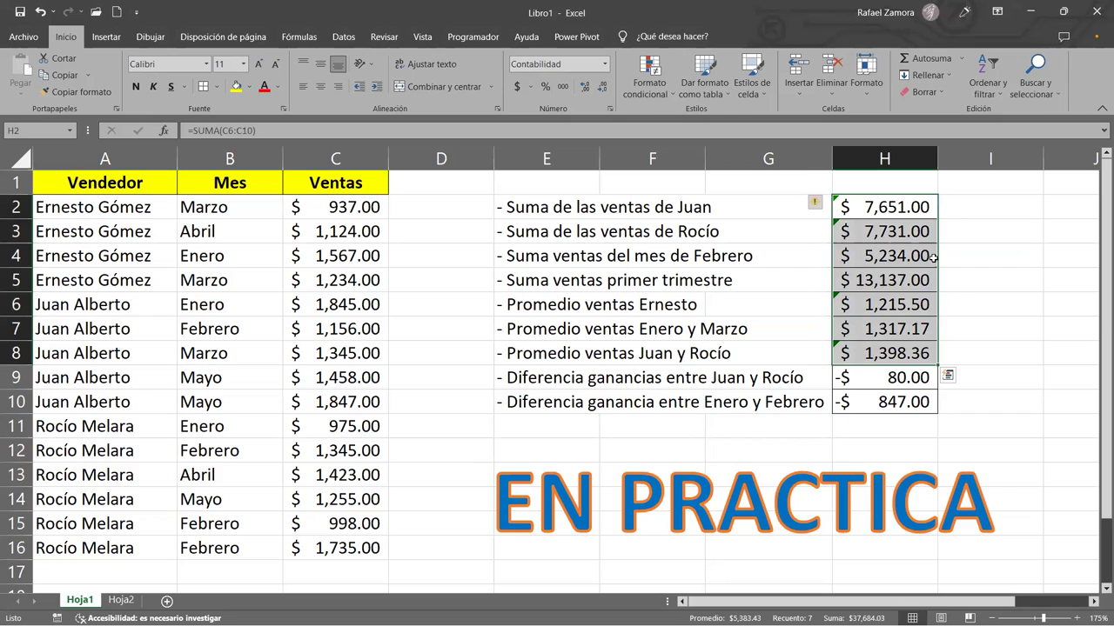
pyautogui.click(818, 202)
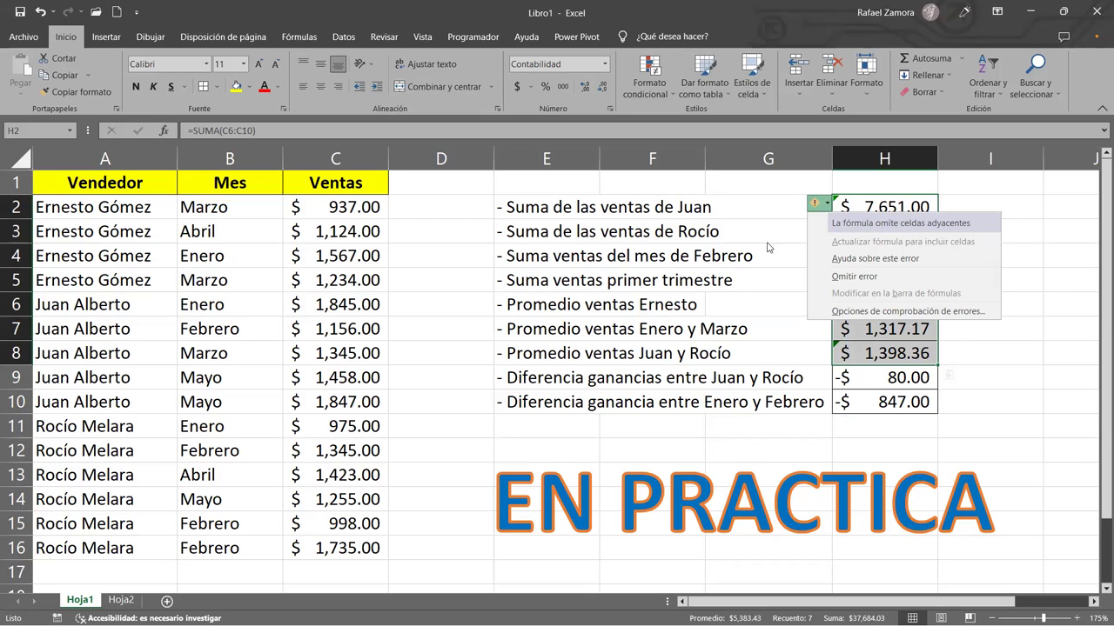
pyautogui.click(855, 276)
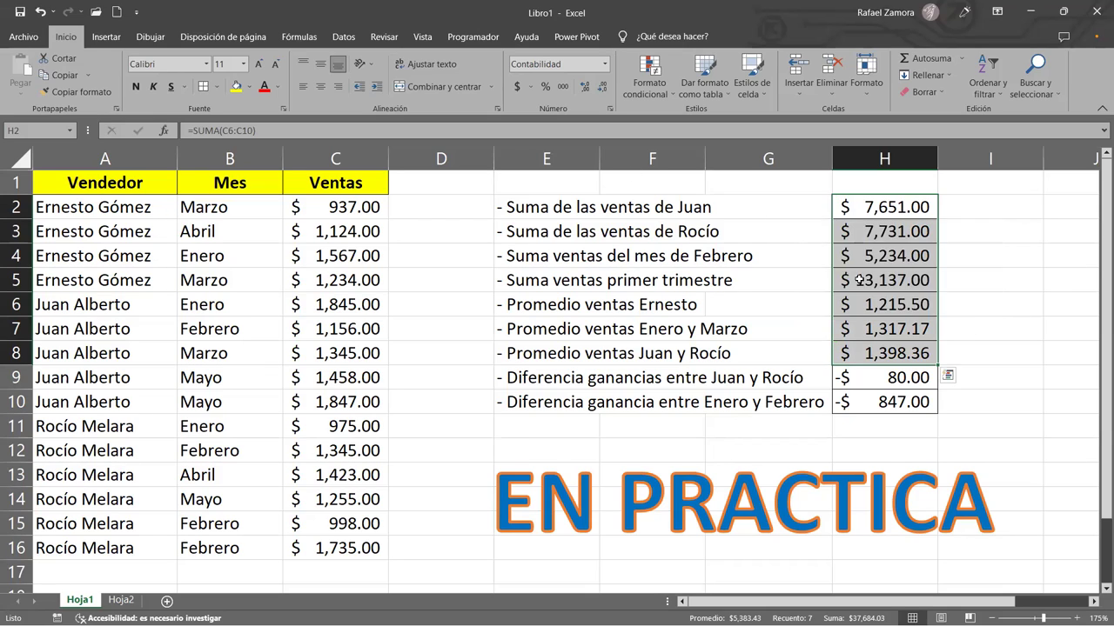
# Reselect the results column, ending with H2 through H9 selected
pyautogui.click(992, 361)
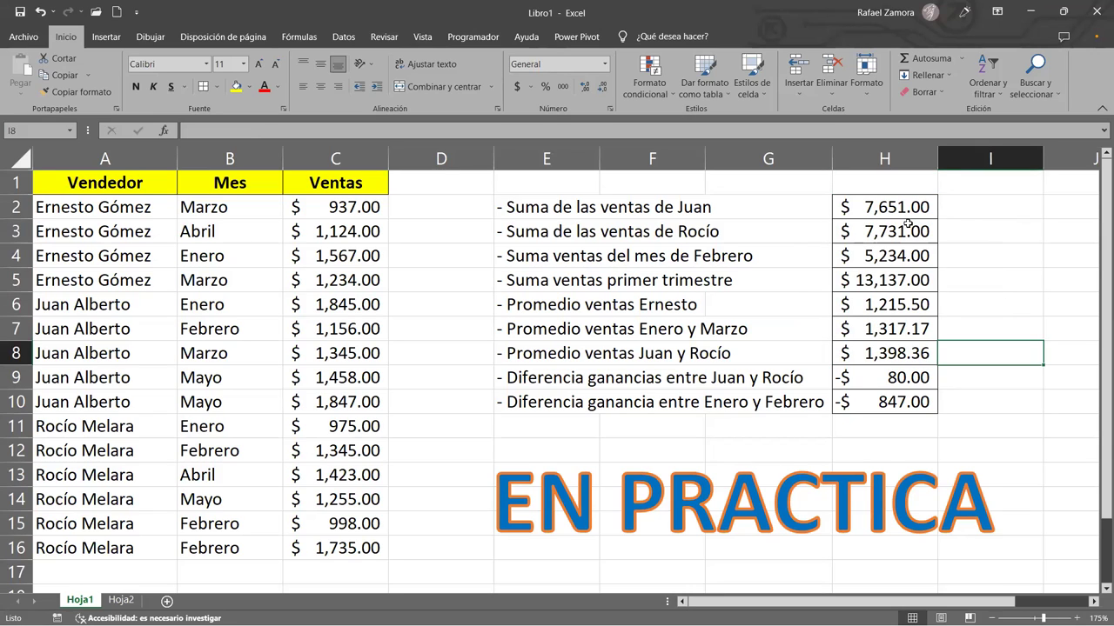
pyautogui.moveTo(906, 219); pyautogui.dragTo(887, 426)
pyautogui.click(1014, 229)
pyautogui.moveTo(894, 205)
pyautogui.mouseDown()
pyautogui.moveTo(892, 389)
pyautogui.moveTo(920, 390)
pyautogui.mouseUp()
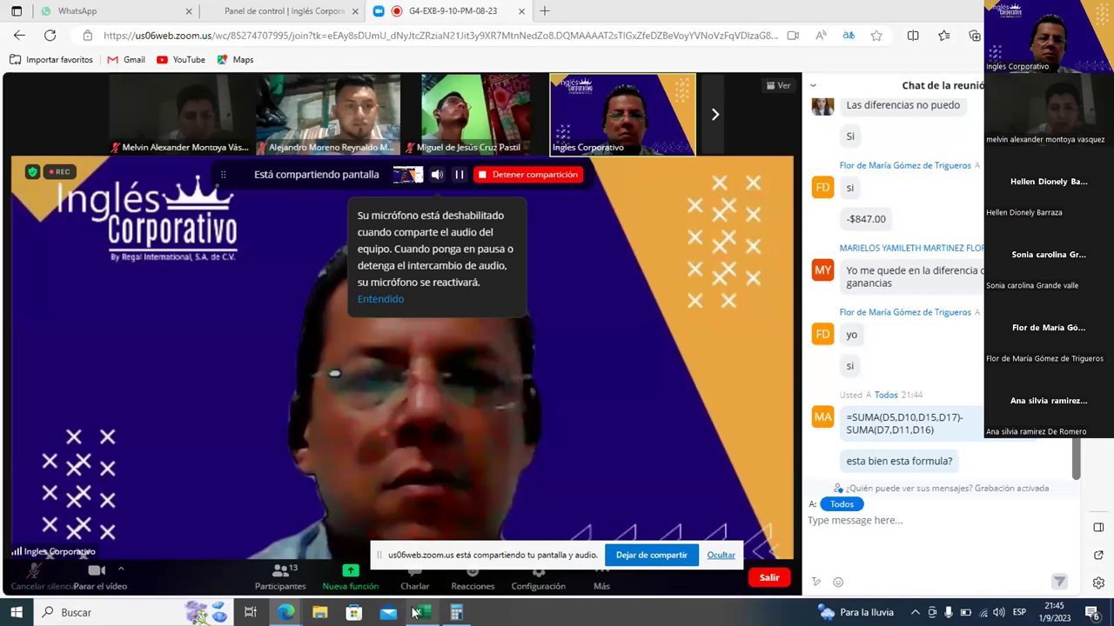
# Maximize the 8 Formato_Condicional workbook and delete the formula in H10
pyautogui.click(422, 612)
pyautogui.click(717, 272)
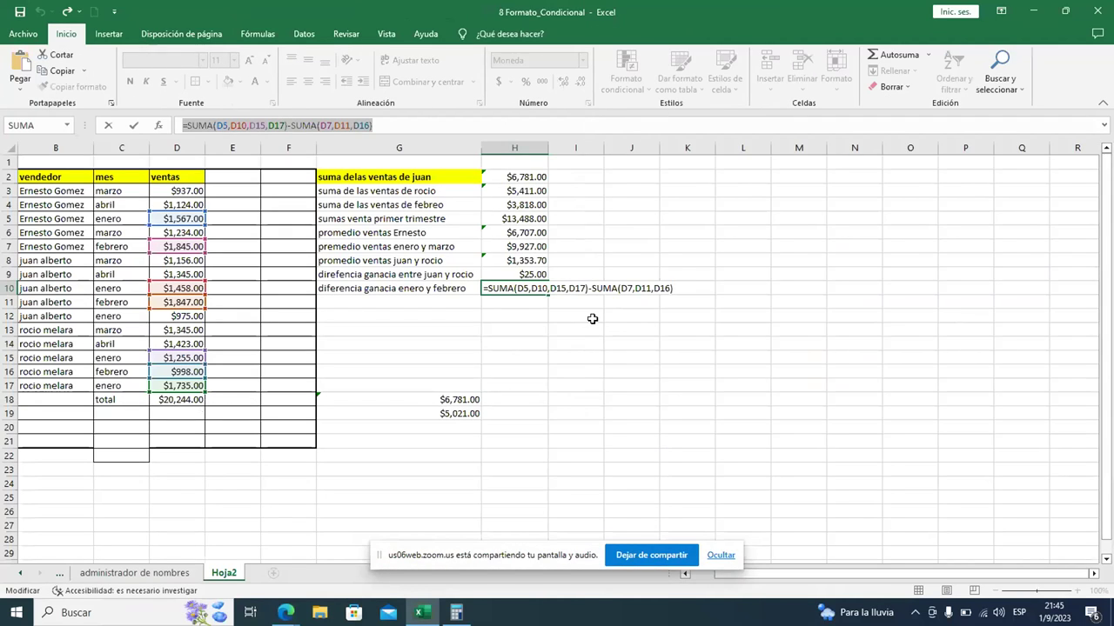
pyautogui.click(559, 292)
pyautogui.doubleClick(540, 290)
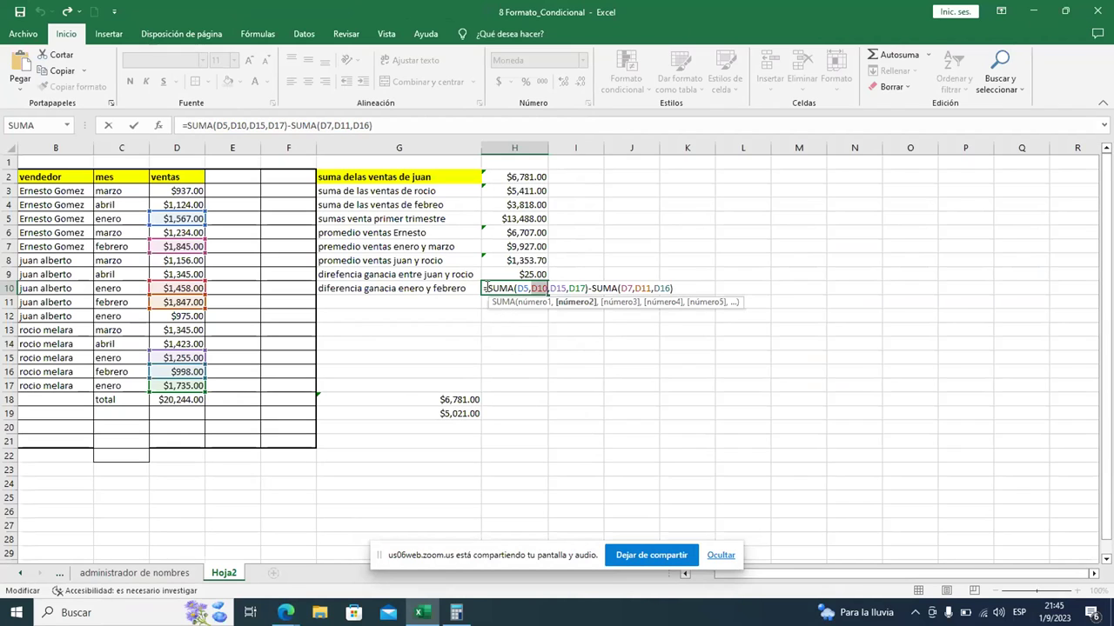
pyautogui.moveTo(485, 288); pyautogui.dragTo(676, 288)
pyautogui.press('BackSpace')
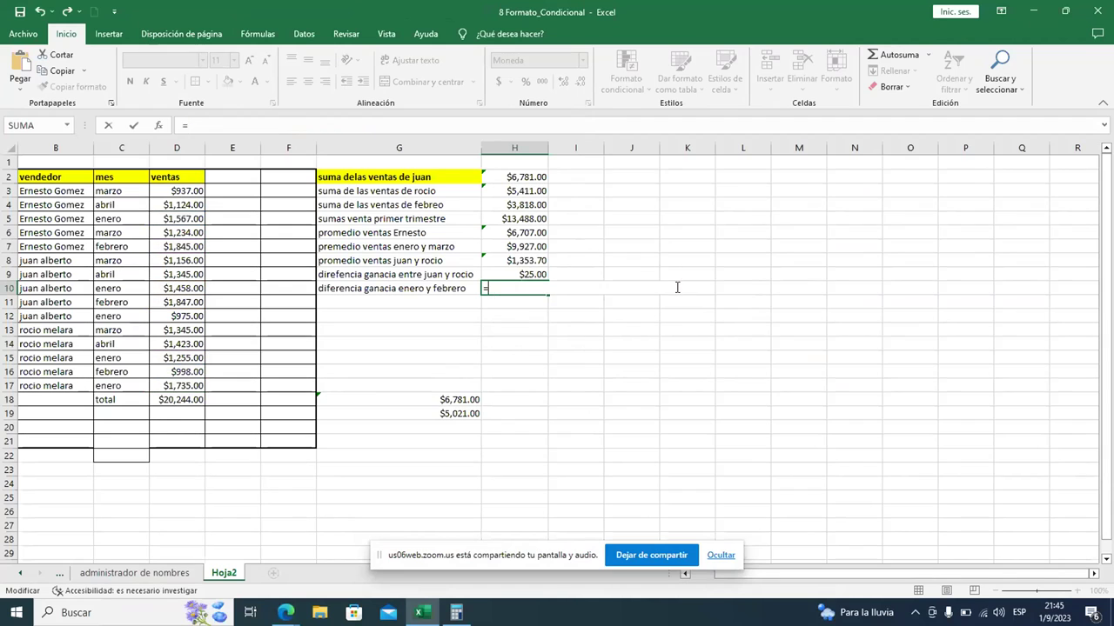
pyautogui.press('Escape')
# Open H9's formula and select its sum terms
pyautogui.click(537, 275)
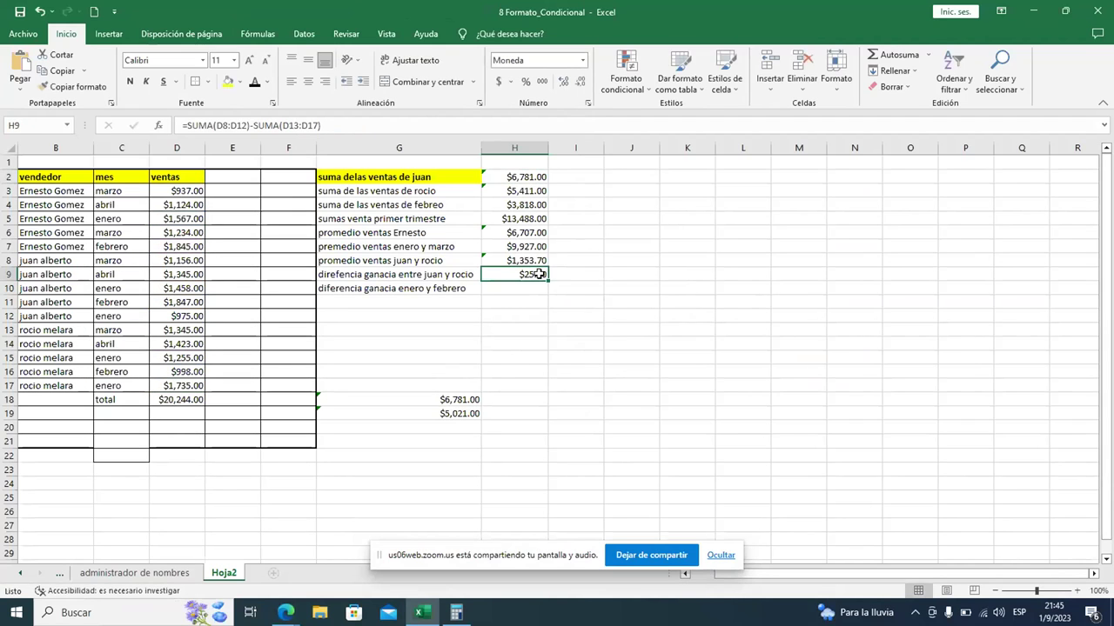
pyautogui.doubleClick(541, 275)
pyautogui.moveTo(623, 275)
pyautogui.mouseDown()
pyautogui.moveTo(489, 275)
pyautogui.moveTo(499, 274)
pyautogui.mouseUp()
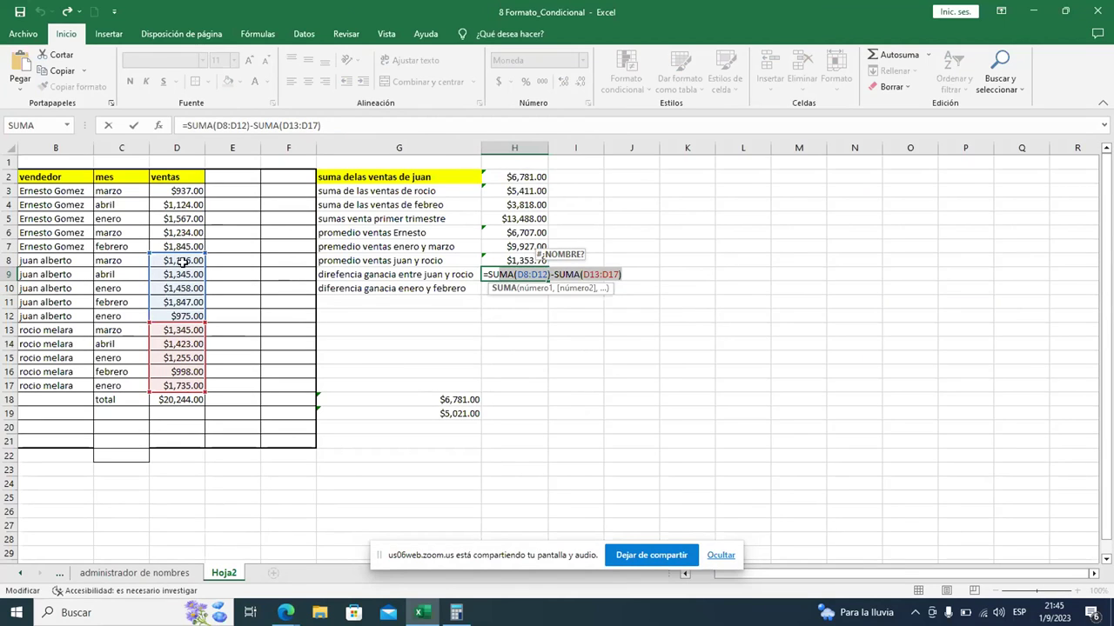
# Commit H9 and replace B7's seller with juan alberto copied from B8
pyautogui.click(88, 247)
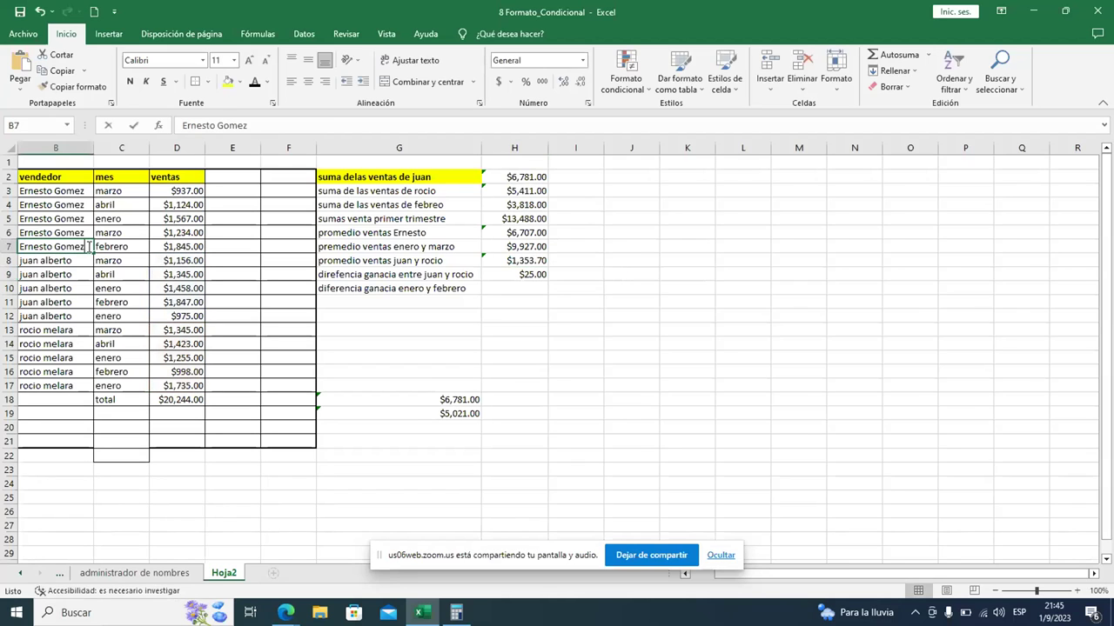
pyautogui.press('BackSpace')
pyautogui.press('BackSpace')
pyautogui.press('BackSpace')
pyautogui.press('BackSpace')
pyautogui.moveTo(39, 261); pyautogui.dragTo(44, 250)
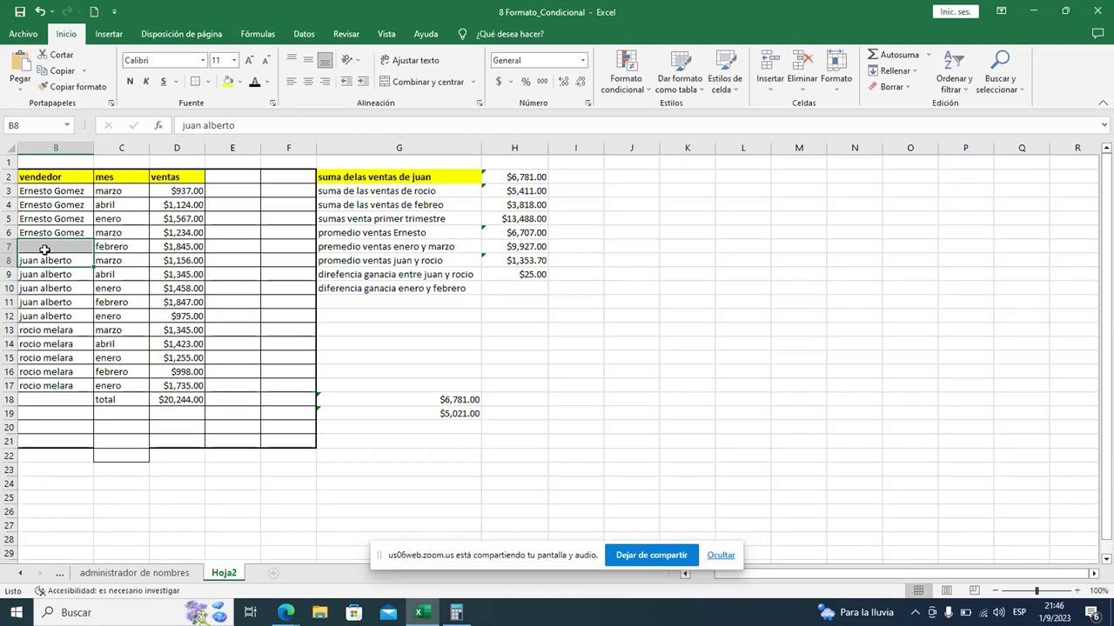
pyautogui.moveTo(44, 250); pyautogui.dragTo(82, 252)
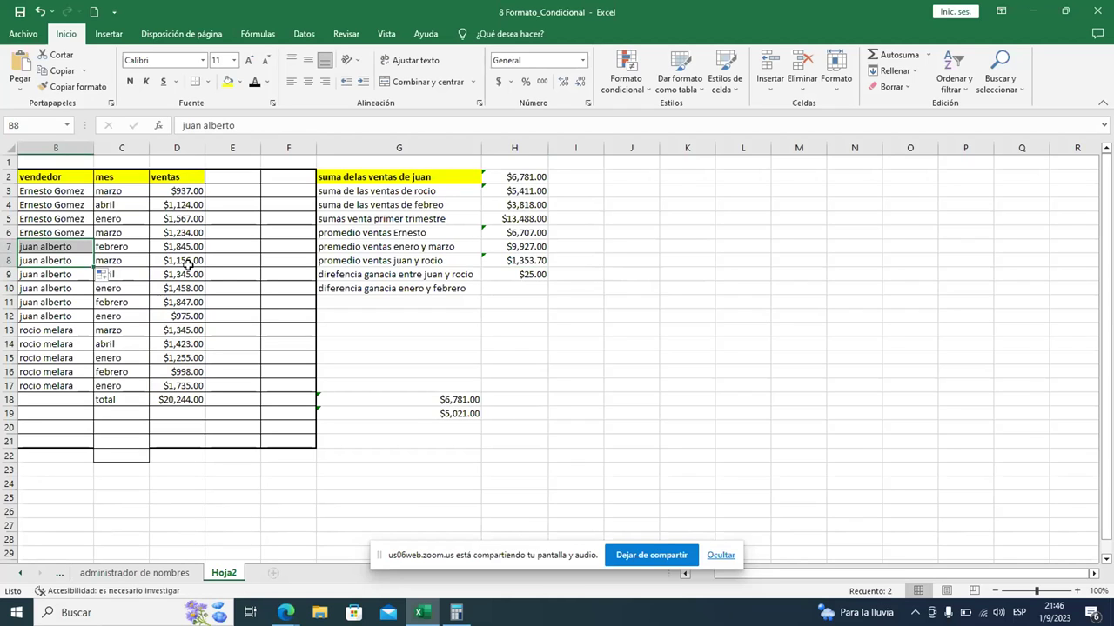
# Select Juan's sales from D7 through D10
pyautogui.moveTo(181, 247); pyautogui.dragTo(180, 288)
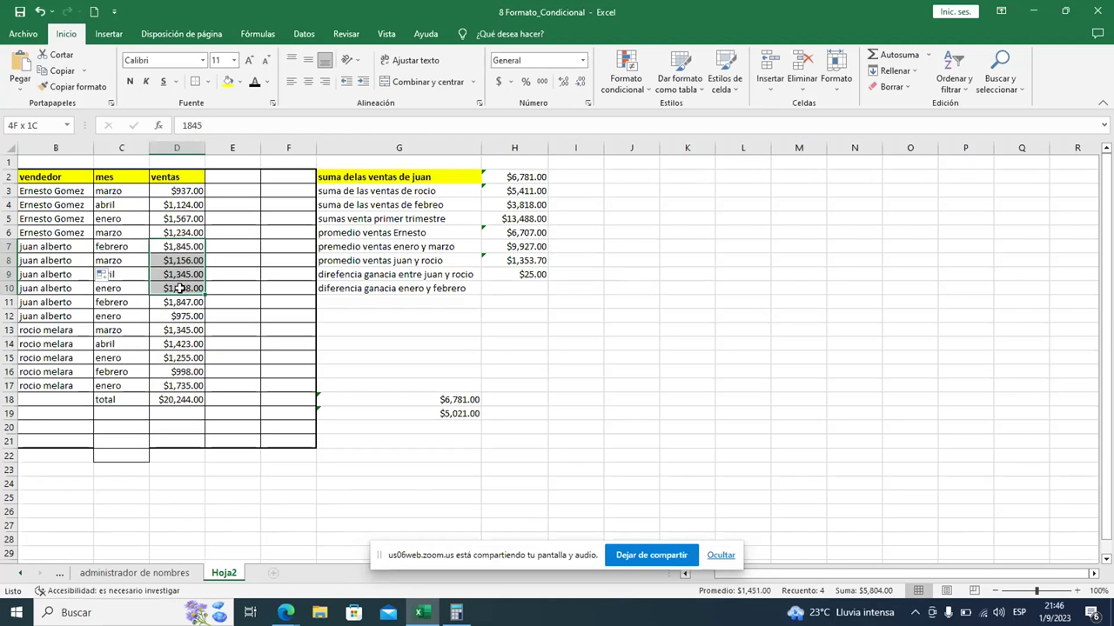
pyautogui.moveTo(180, 287); pyautogui.dragTo(193, 290)
pyautogui.moveTo(193, 291); pyautogui.dragTo(193, 291)
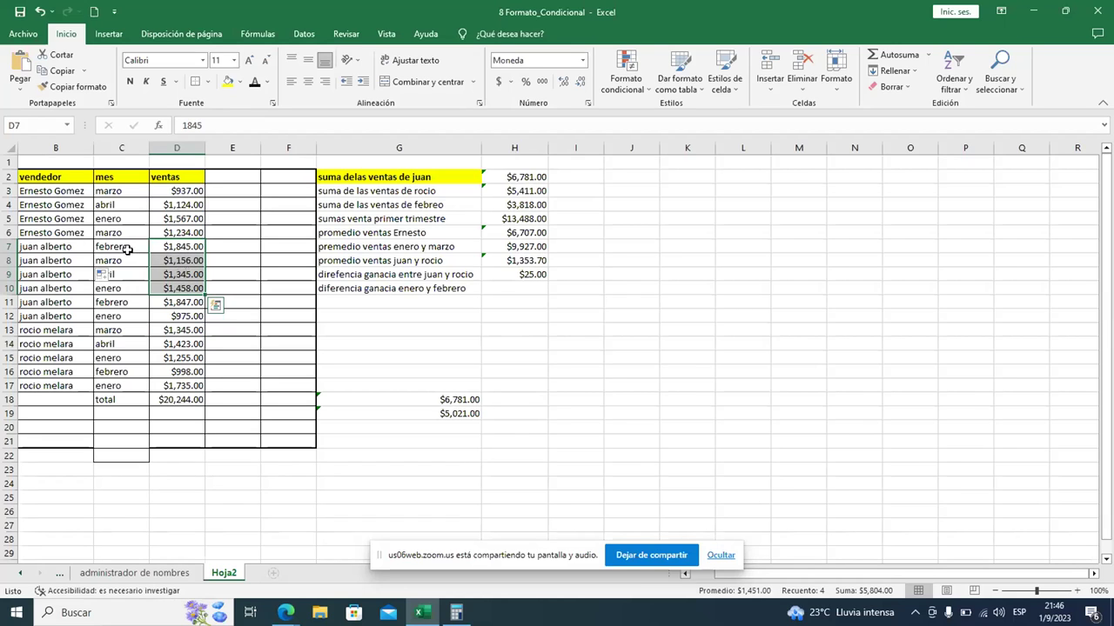
# Change C7's month from febrero to enero
pyautogui.doubleClick(129, 247)
pyautogui.moveTo(129, 247); pyautogui.dragTo(95, 247)
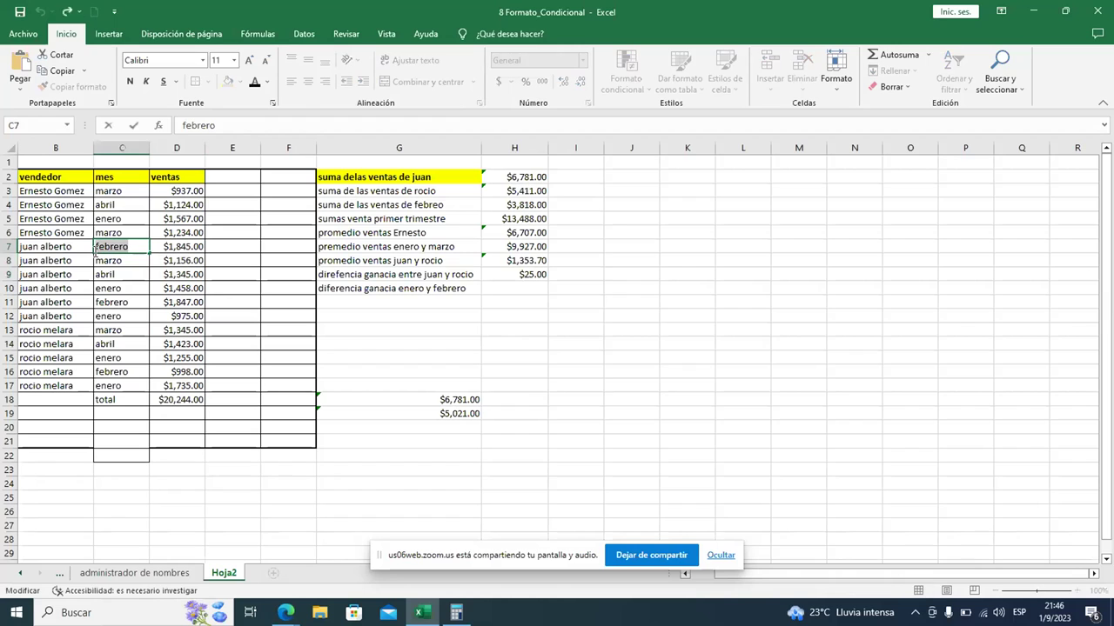
pyautogui.write('eneronero')
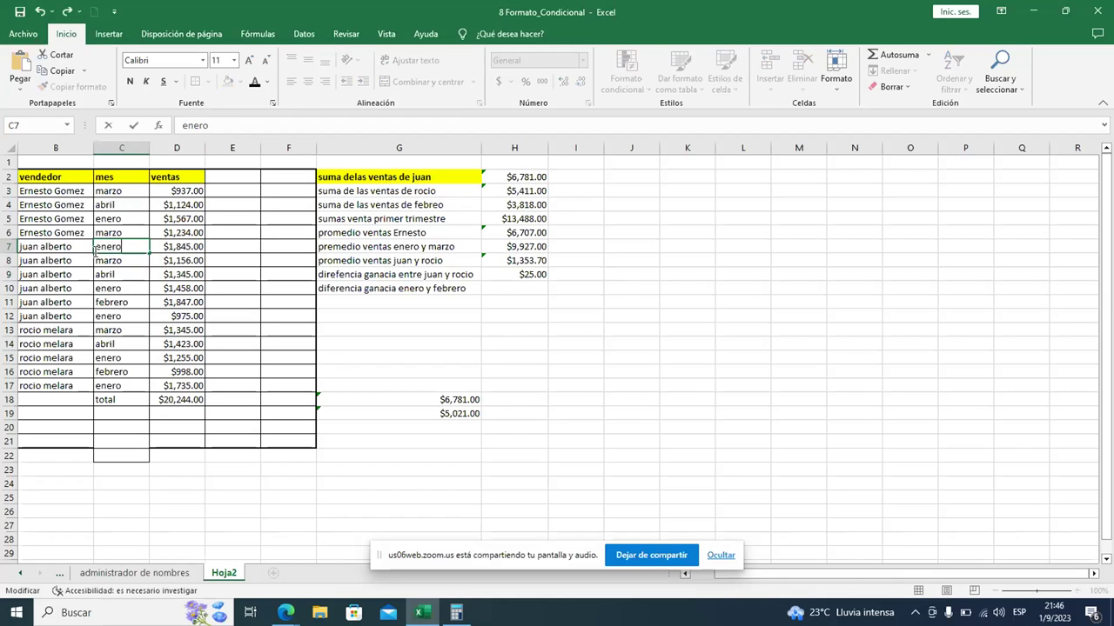
pyautogui.click(127, 265)
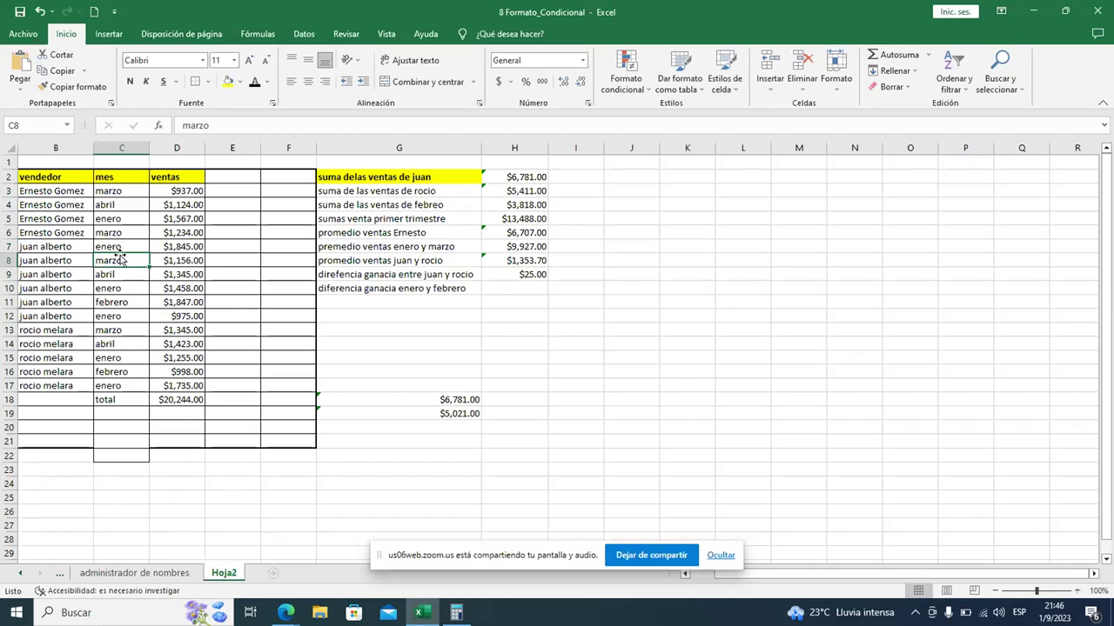
# Change C8's month to febrero and C9's to marzo
pyautogui.doubleClick(126, 263)
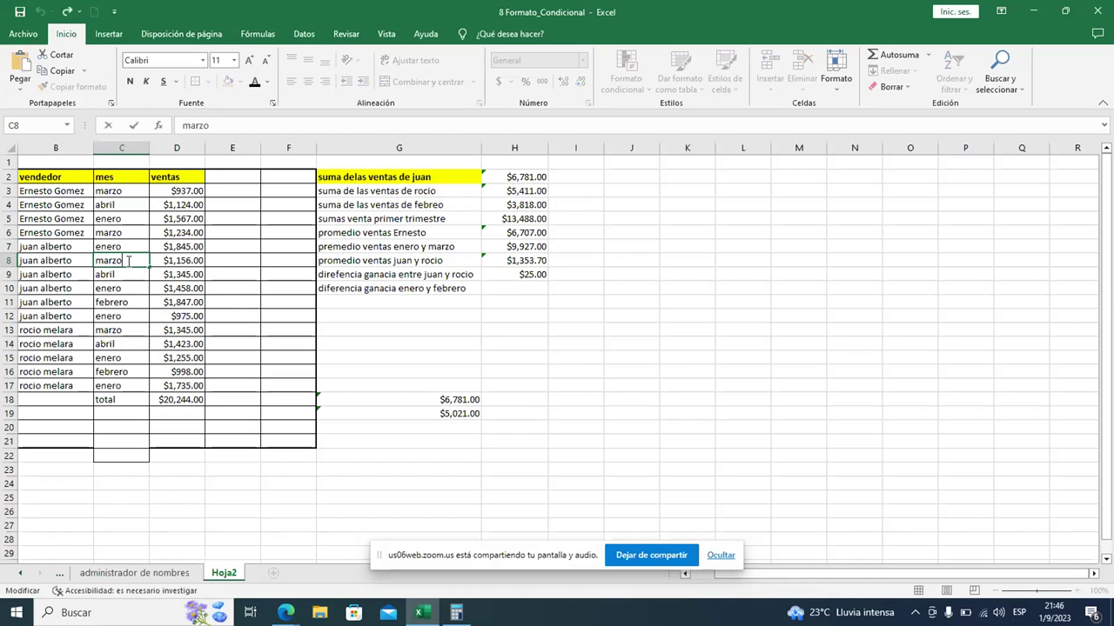
pyautogui.press('BackSpace')
pyautogui.press('BackSpace')
pyautogui.press('BackSpace')
pyautogui.press('BackSpace')
pyautogui.write('febrero')
pyautogui.click(122, 274)
pyautogui.doubleClick(121, 274)
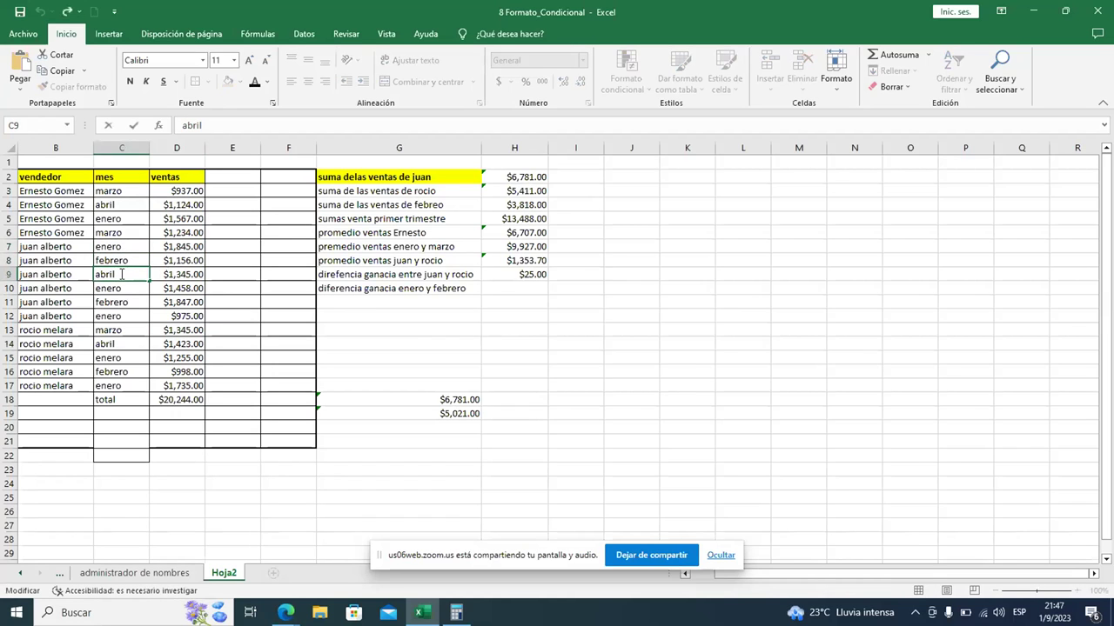
pyautogui.press('BackSpace')
pyautogui.press('BackSpace')
pyautogui.press('BackSpace')
pyautogui.write('m')
pyautogui.click(130, 293)
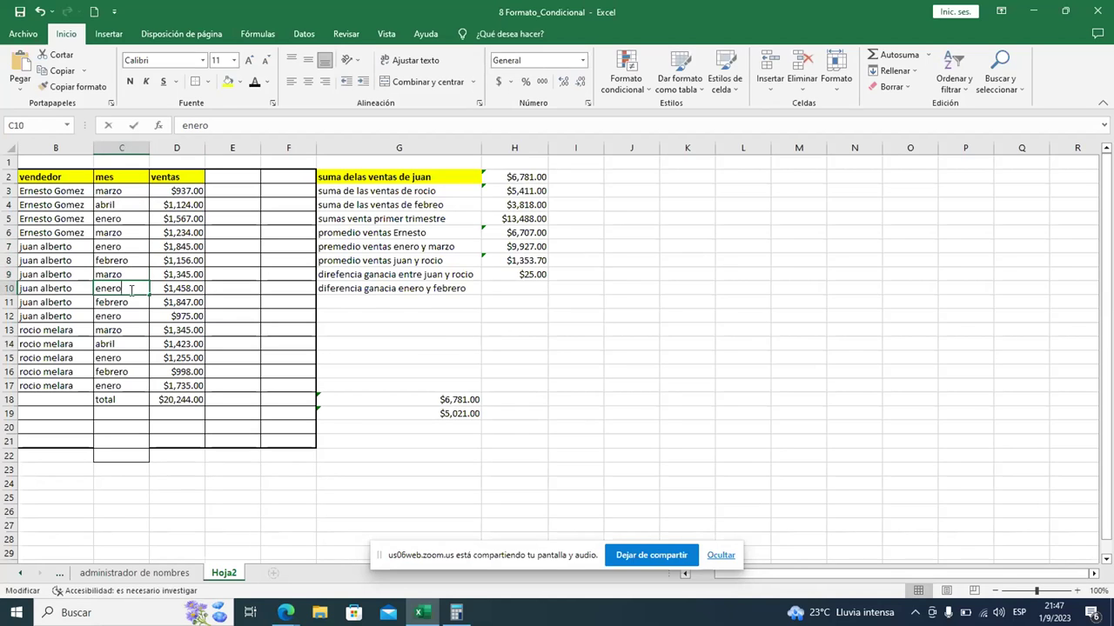
# Set both C10 and C11 to mayo
pyautogui.doubleClick(131, 292)
pyautogui.doubleClick(109, 288)
pyautogui.press('BackSpace')
pyautogui.write('mayo')
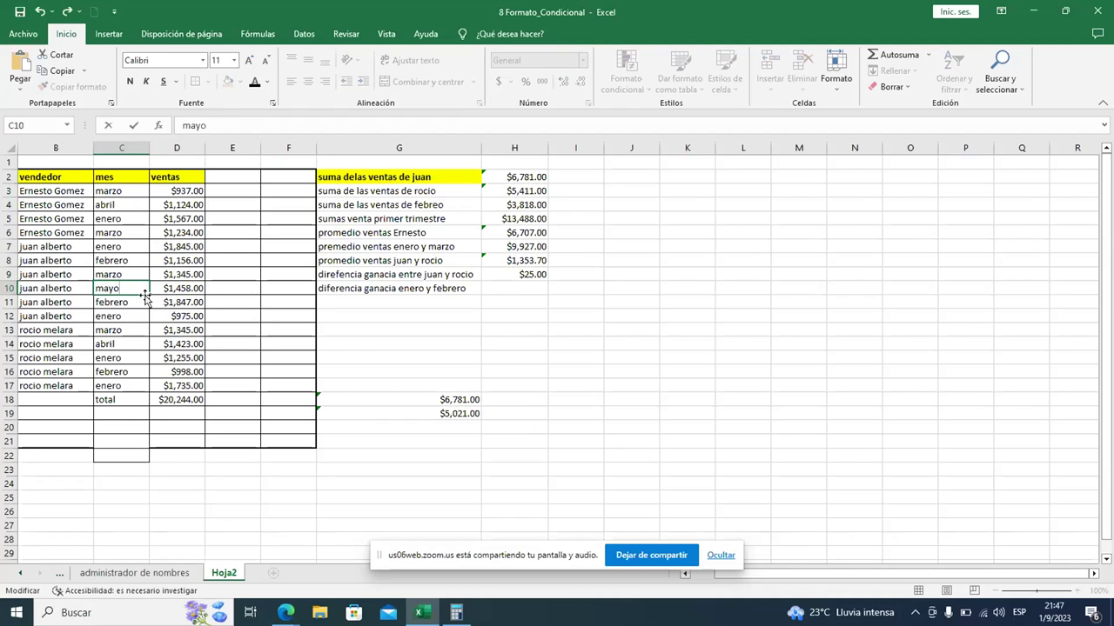
pyautogui.moveTo(144, 290)
pyautogui.mouseDown()
pyautogui.moveTo(135, 307)
pyautogui.moveTo(123, 300)
pyautogui.mouseUp()
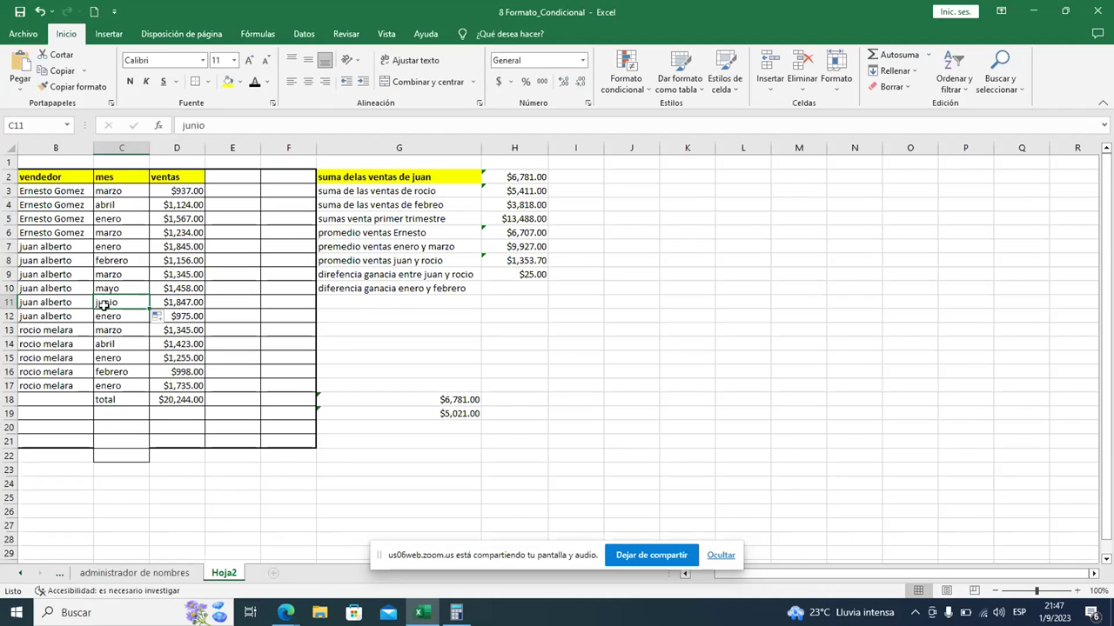
pyautogui.doubleClick(129, 303)
pyautogui.press('BackSpace')
pyautogui.press('BackSpace')
pyautogui.press('BackSpace')
pyautogui.press('BackSpace')
pyautogui.press('BackSpace')
pyautogui.write('mayo')
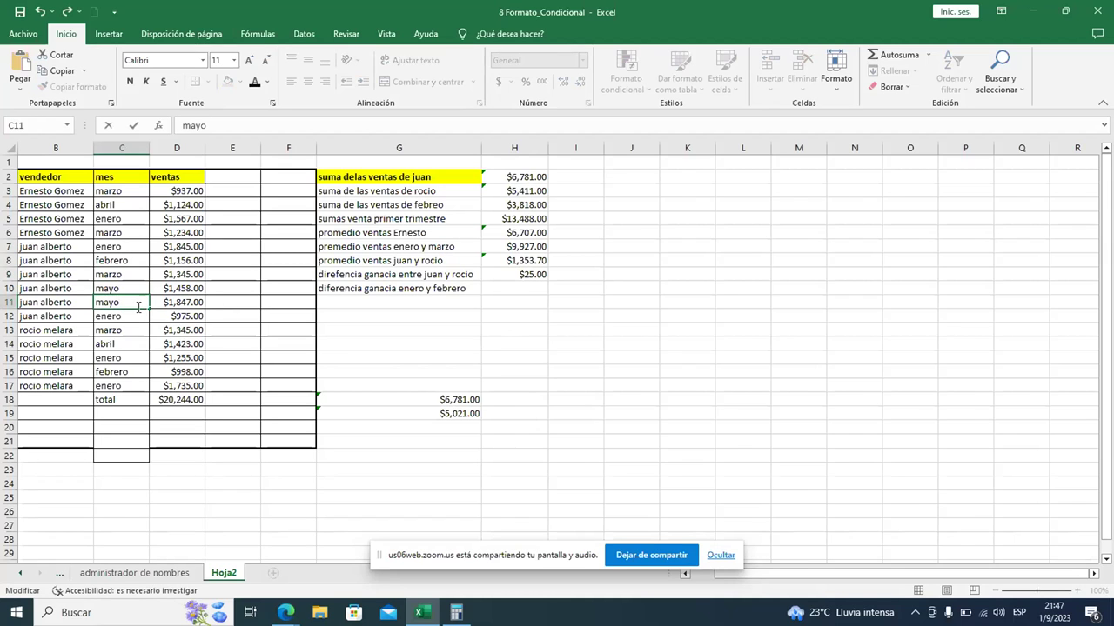
pyautogui.click(127, 317)
pyautogui.click(72, 317)
pyautogui.doubleClick(68, 317)
pyautogui.moveTo(73, 317); pyautogui.dragTo(17, 316)
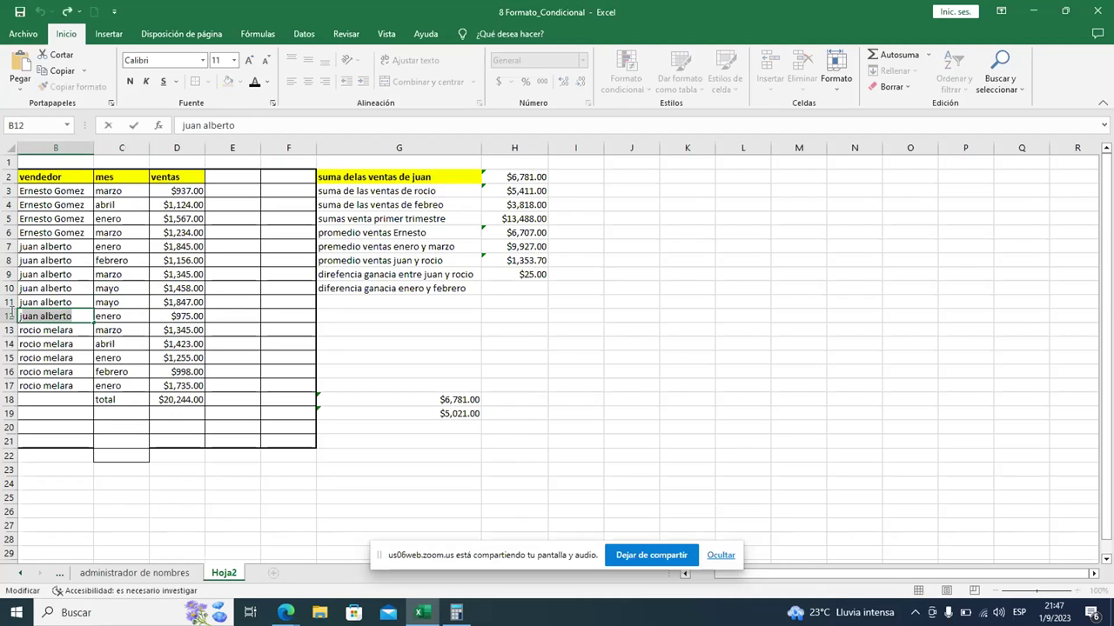
pyautogui.press('BackSpace')
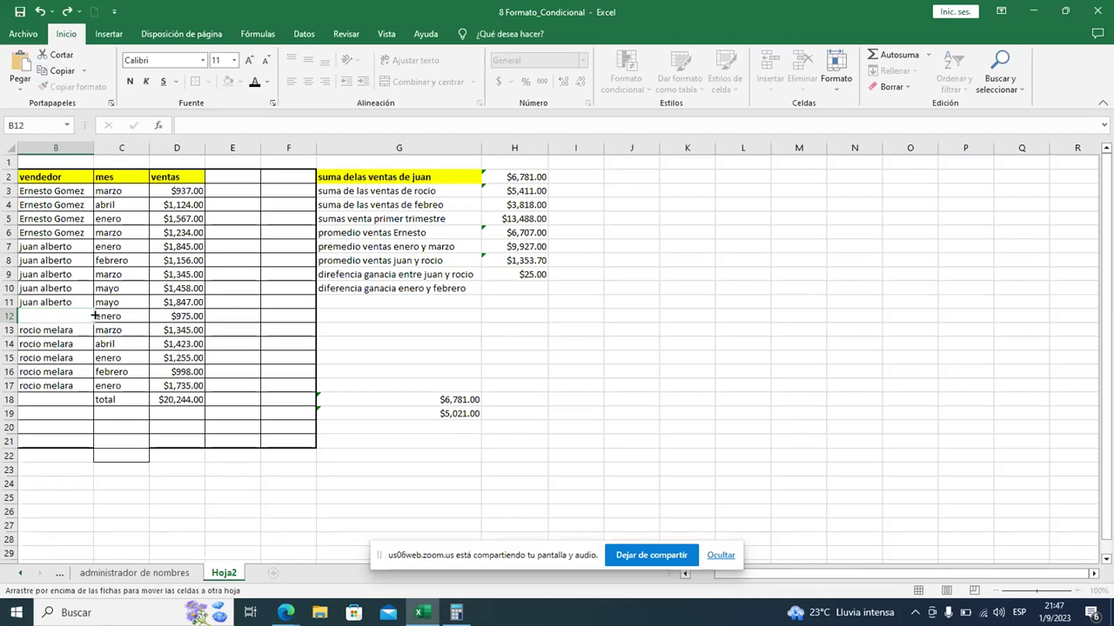
pyautogui.press('Return')
pyautogui.click(87, 341)
pyautogui.click(87, 331)
pyautogui.moveTo(93, 337); pyautogui.dragTo(85, 317)
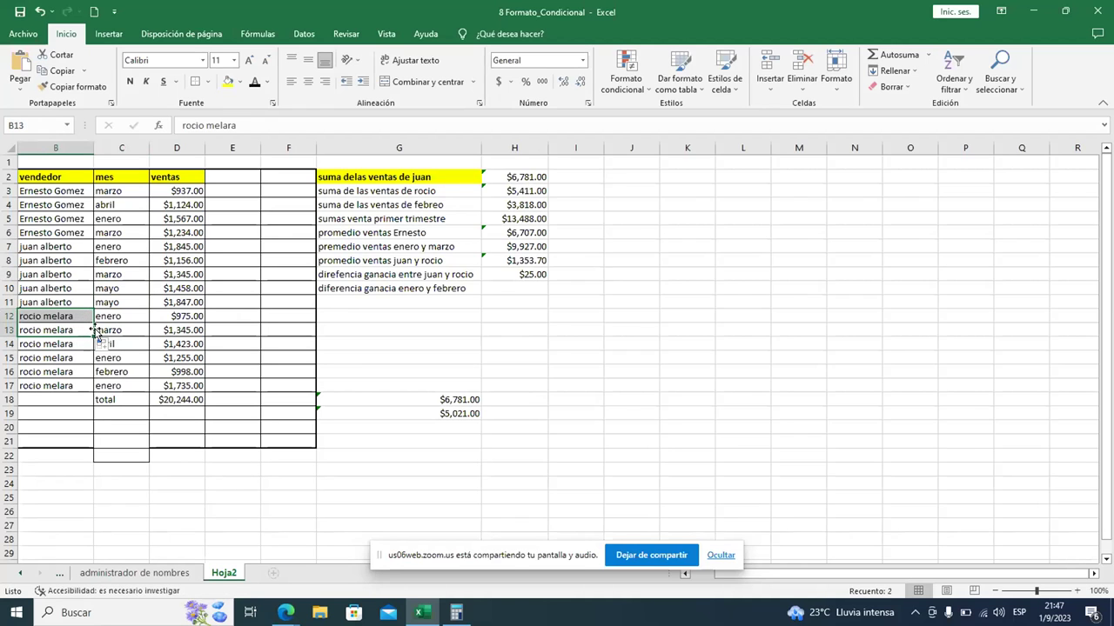
# Leave C12 unchanged and retype C13's month from marzo to febrero
pyautogui.click(129, 322)
pyautogui.doubleClick(129, 317)
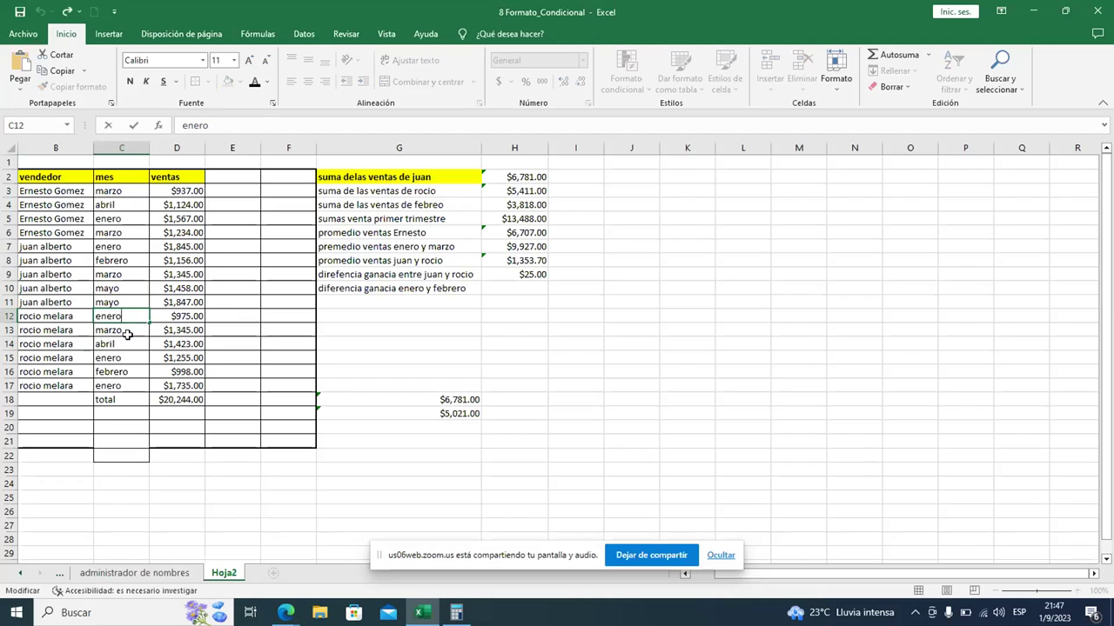
pyautogui.click(126, 328)
pyautogui.hotkey('ctrl', 'Down')
pyautogui.click(126, 328)
pyautogui.doubleClick(125, 330)
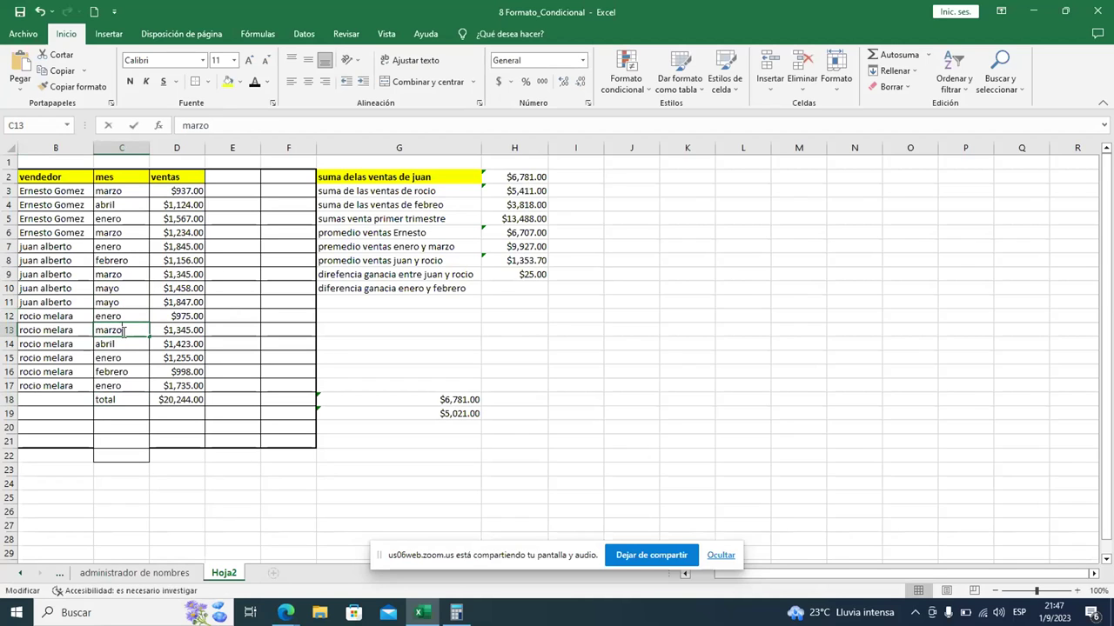
pyautogui.doubleClick(124, 331)
pyautogui.press('BackSpace')
pyautogui.press('BackSpace')
pyautogui.press('BackSpace')
pyautogui.write('febreo')
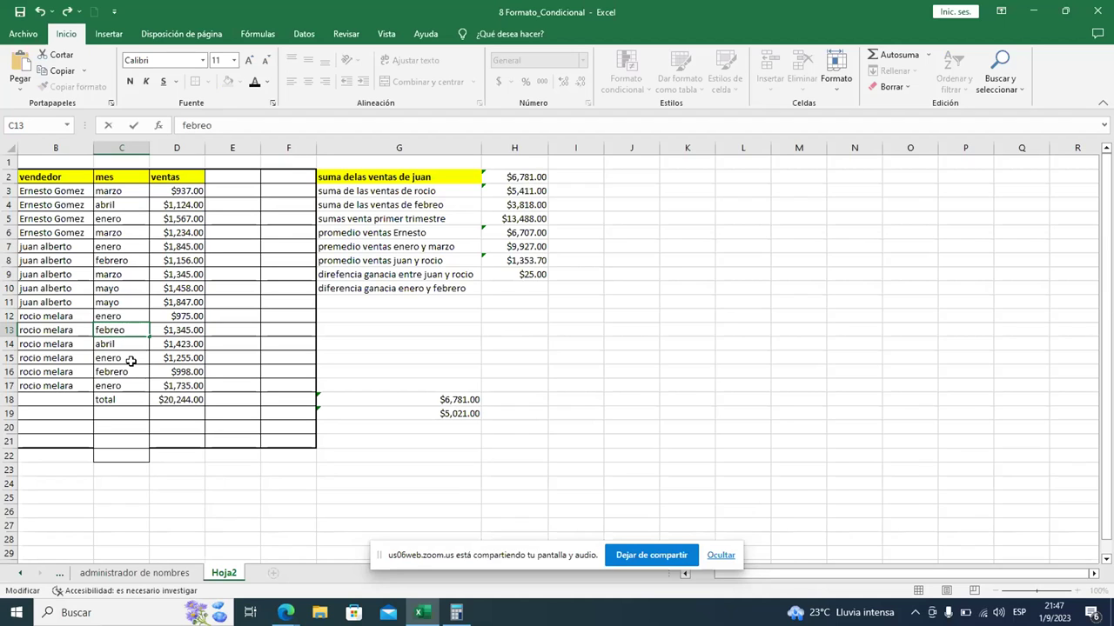
pyautogui.click(131, 358)
# Replace enero with mayo in C15
pyautogui.doubleClick(132, 357)
pyautogui.moveTo(132, 357); pyautogui.dragTo(89, 359)
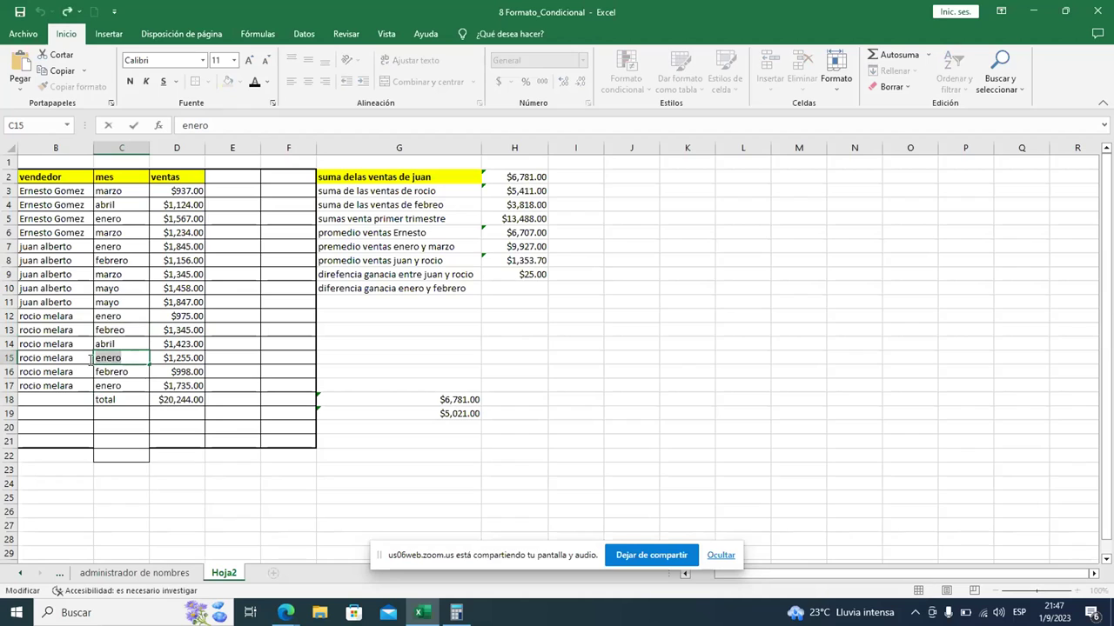
pyautogui.write('mayo')
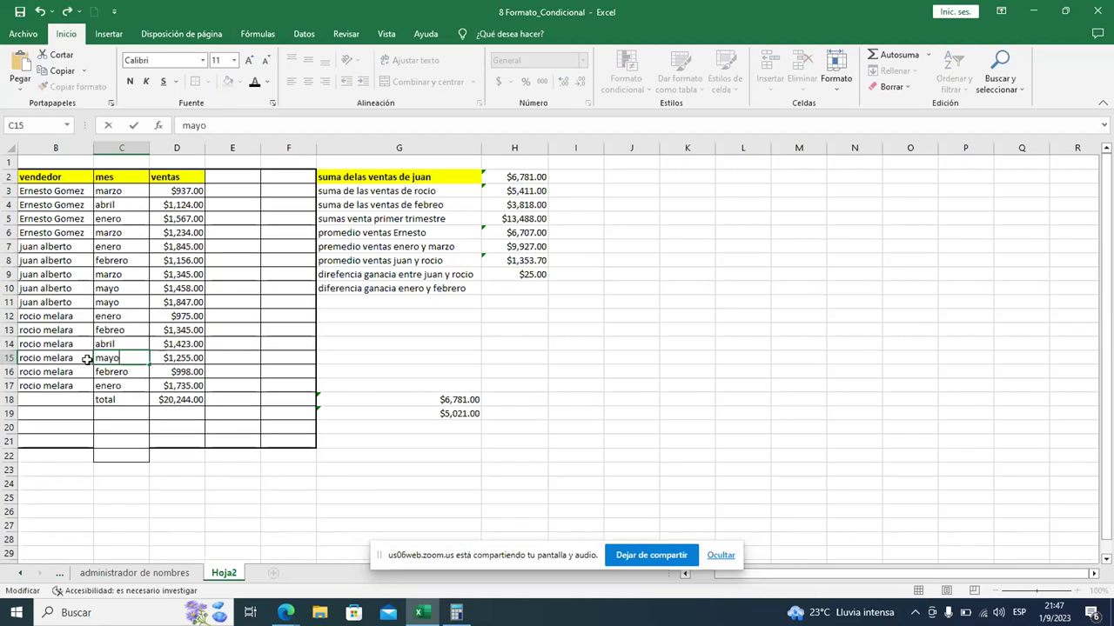
pyautogui.click(128, 387)
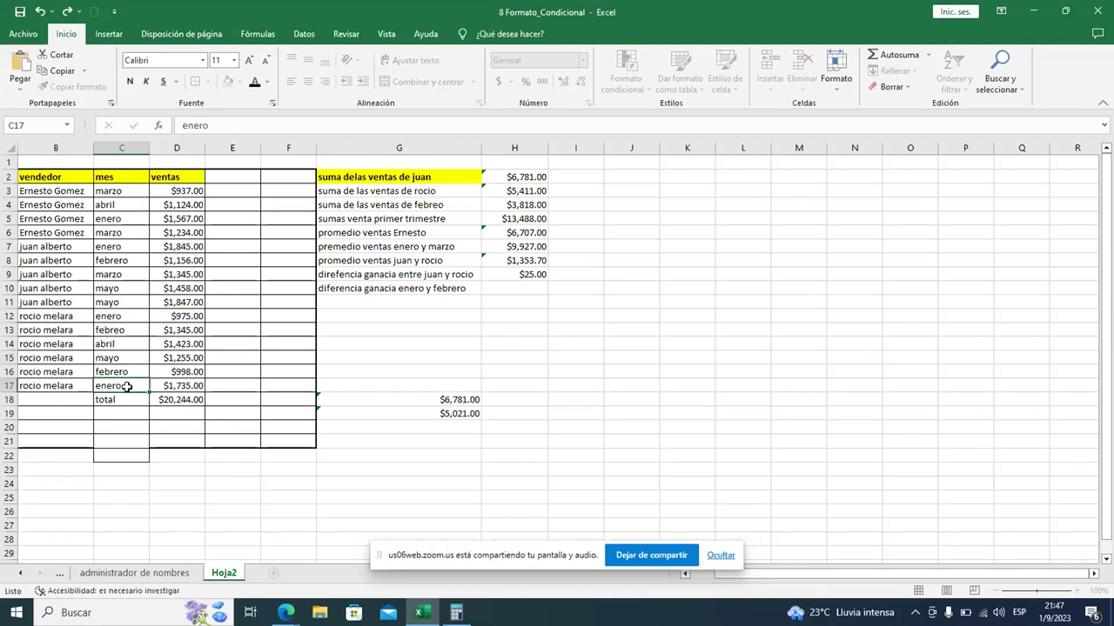
# Fill C16's month into C17, then retype C17 as febrero
pyautogui.doubleClick(127, 387)
pyautogui.click(146, 374)
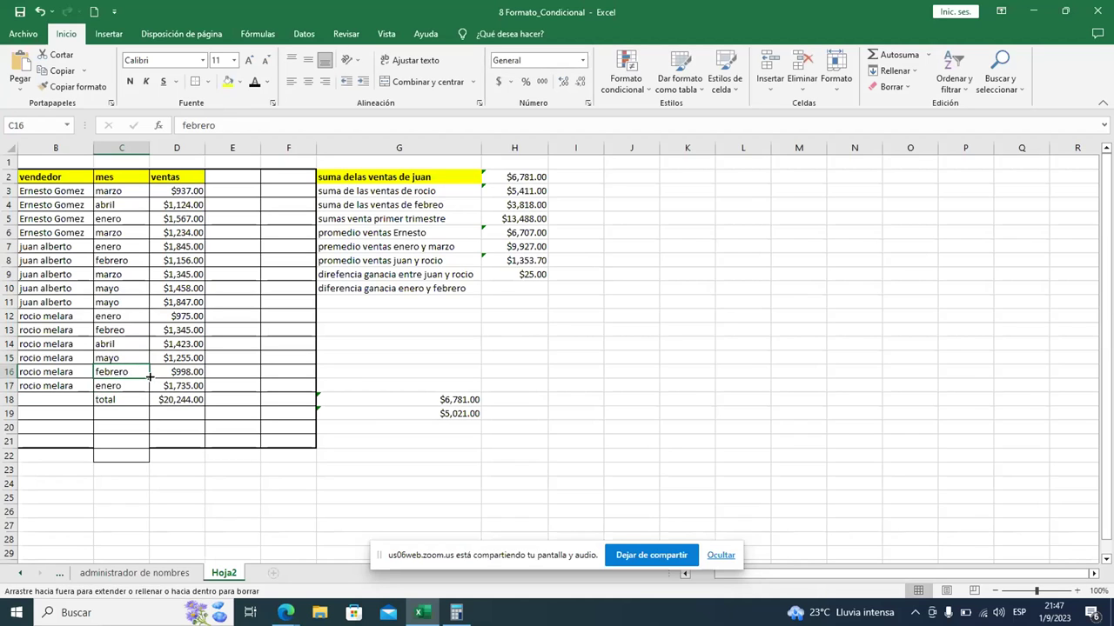
pyautogui.moveTo(148, 377); pyautogui.dragTo(128, 385)
pyautogui.click(128, 385)
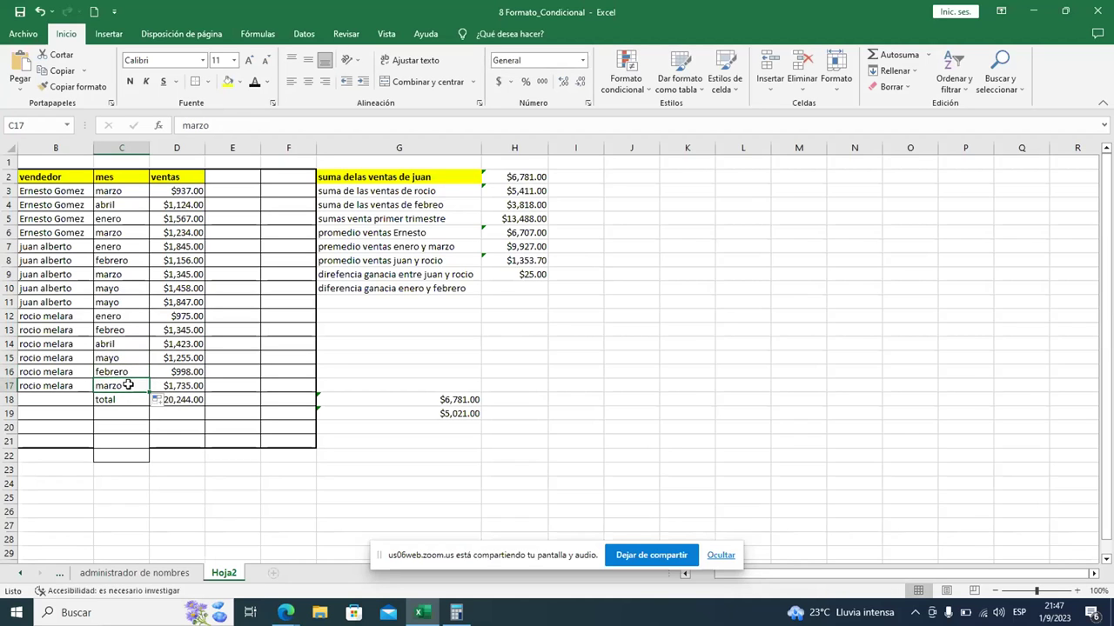
pyautogui.doubleClick(113, 385)
pyautogui.doubleClick(92, 386)
pyautogui.press('BackSpace')
pyautogui.write('feb')
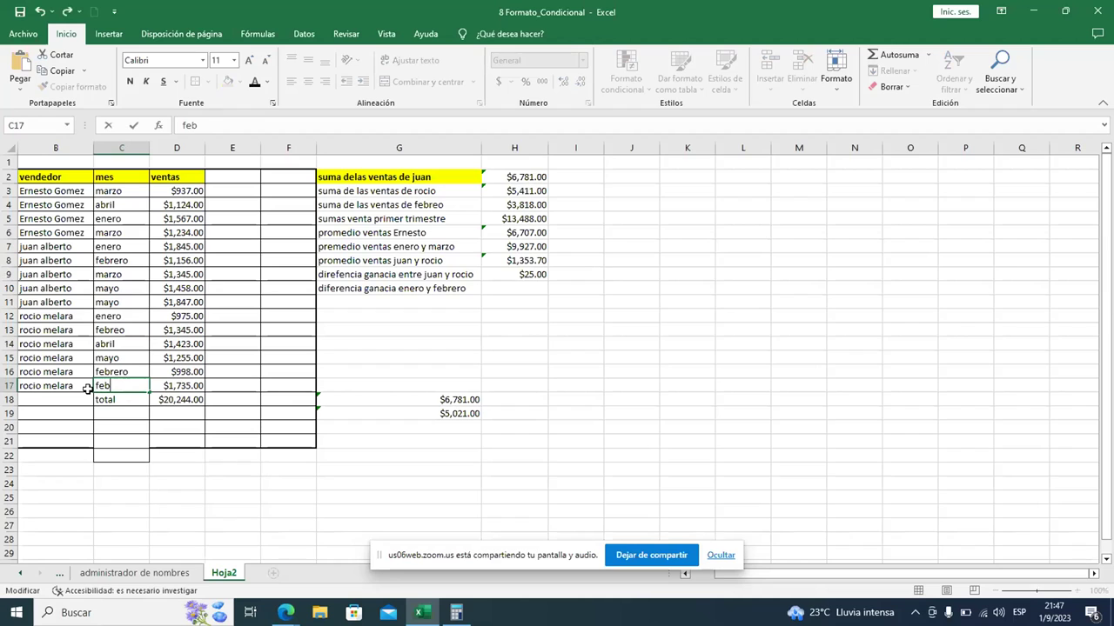
pyautogui.write('rero')
# Commit febrero in C17, review each sales amount D7 through D17, and open H9's formula
pyautogui.click(139, 334)
pyautogui.click(182, 318)
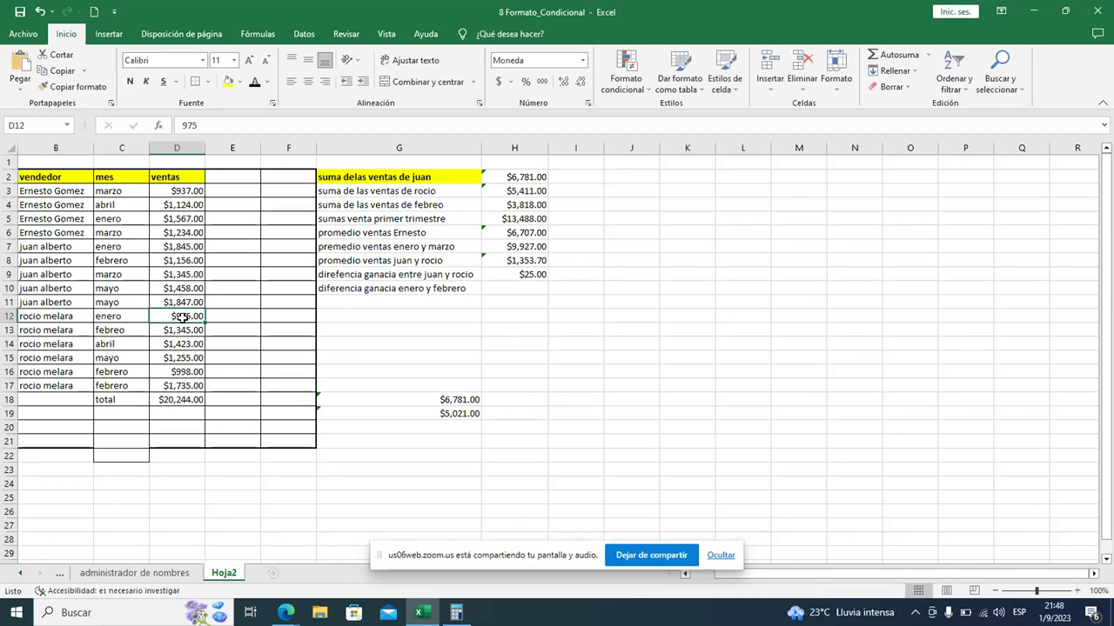
pyautogui.click(180, 247)
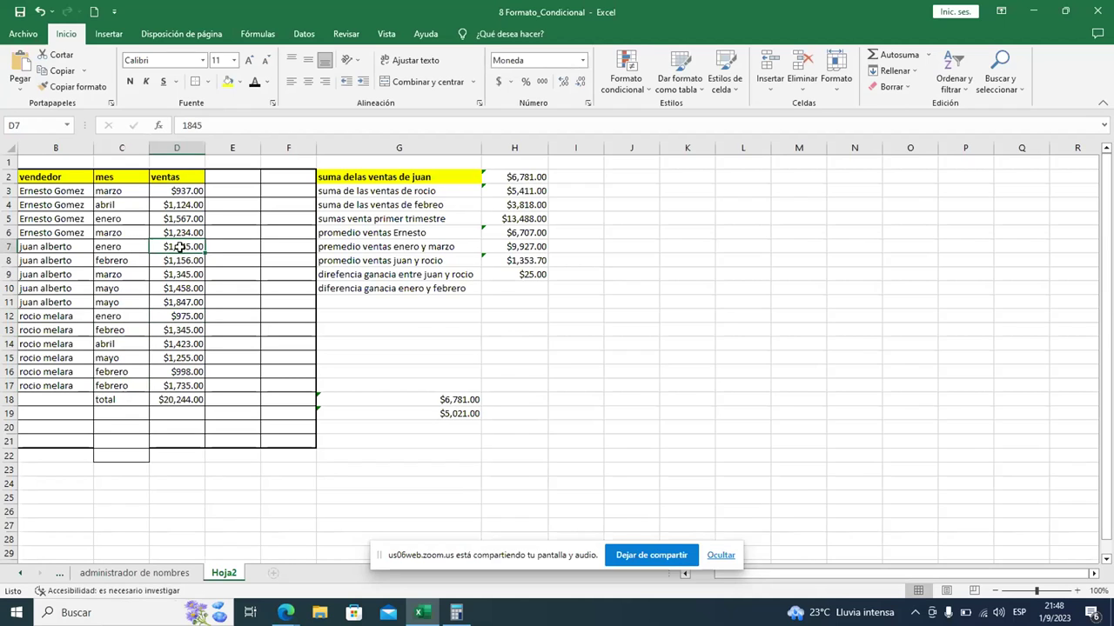
pyautogui.click(184, 262)
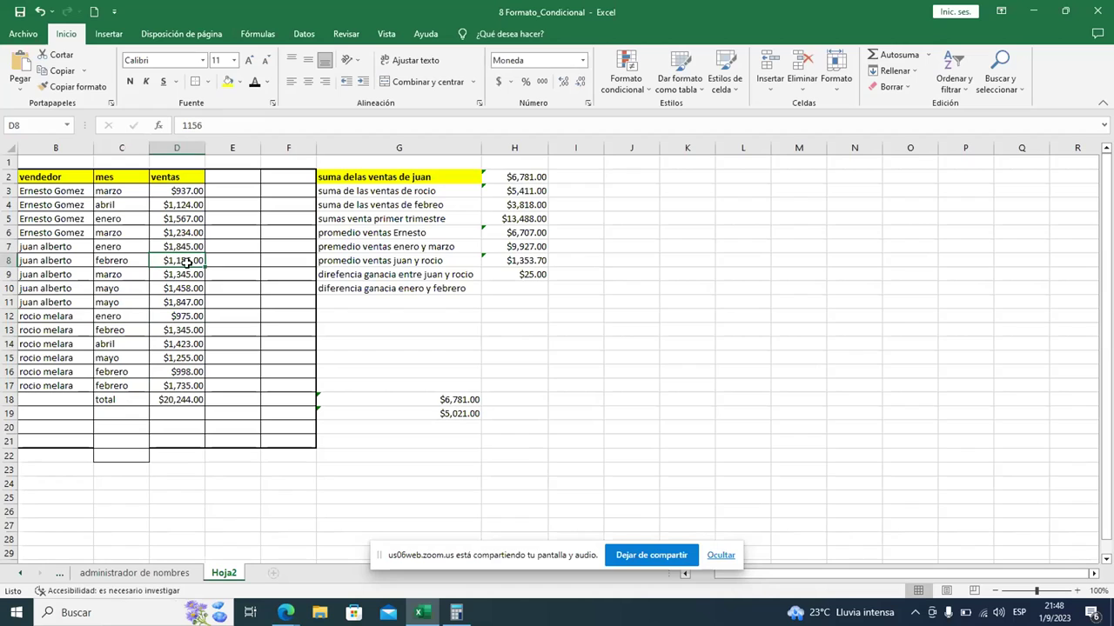
pyautogui.click(184, 277)
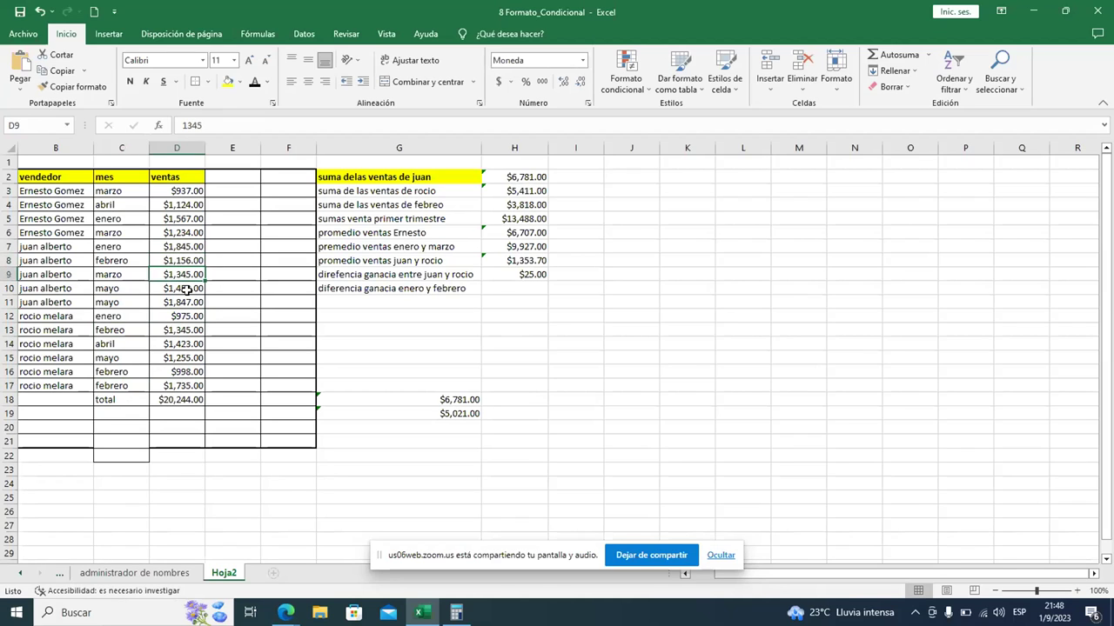
pyautogui.click(187, 290)
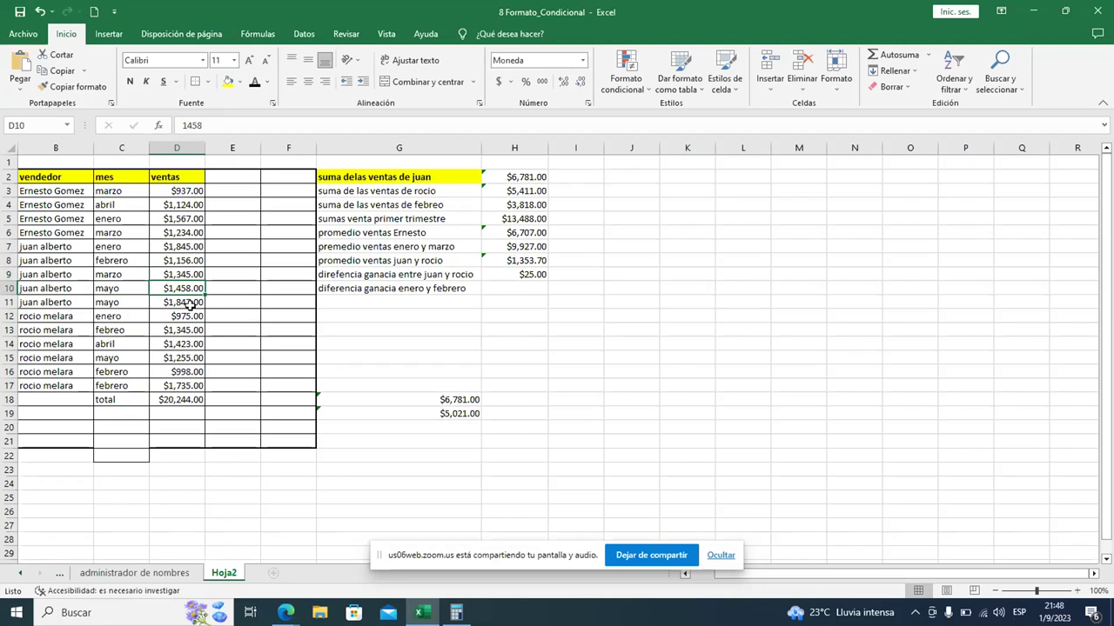
pyautogui.click(187, 303)
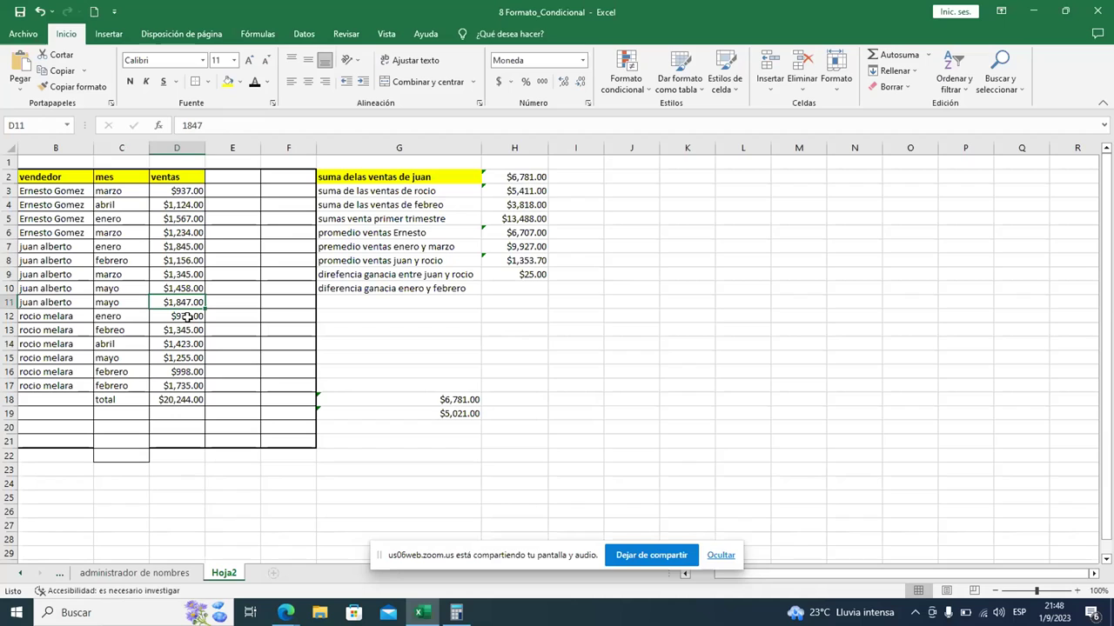
pyautogui.click(187, 318)
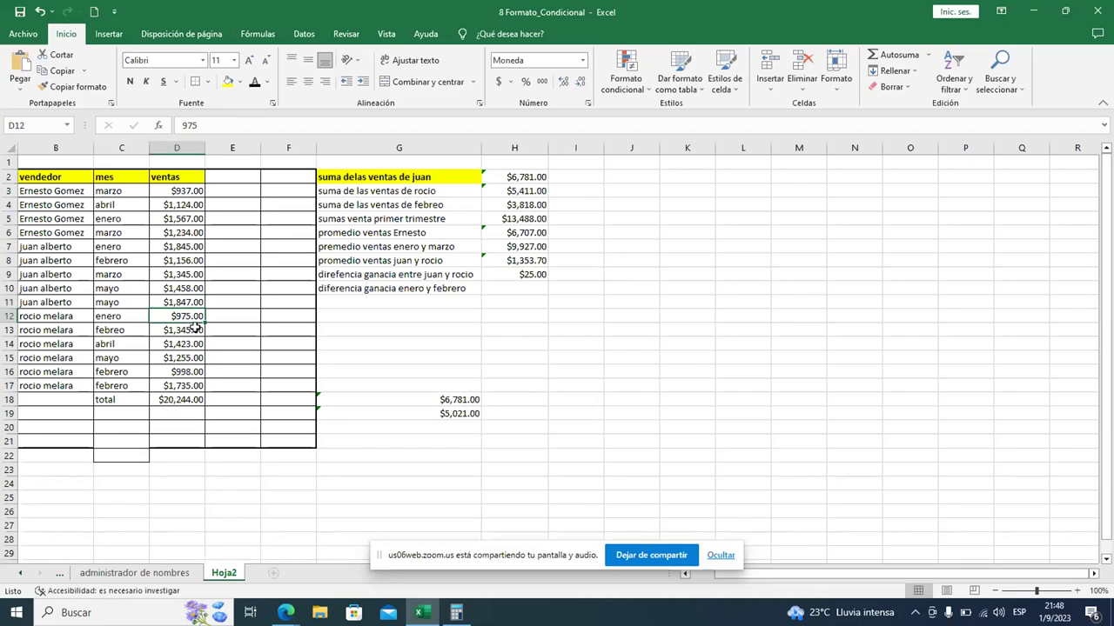
pyautogui.click(189, 333)
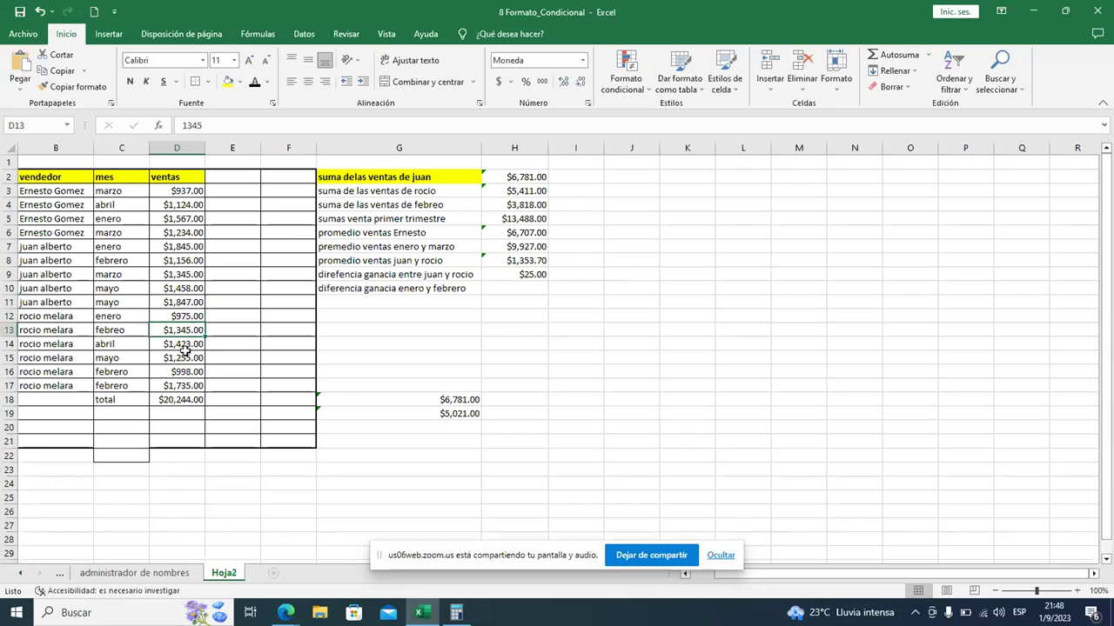
pyautogui.click(185, 346)
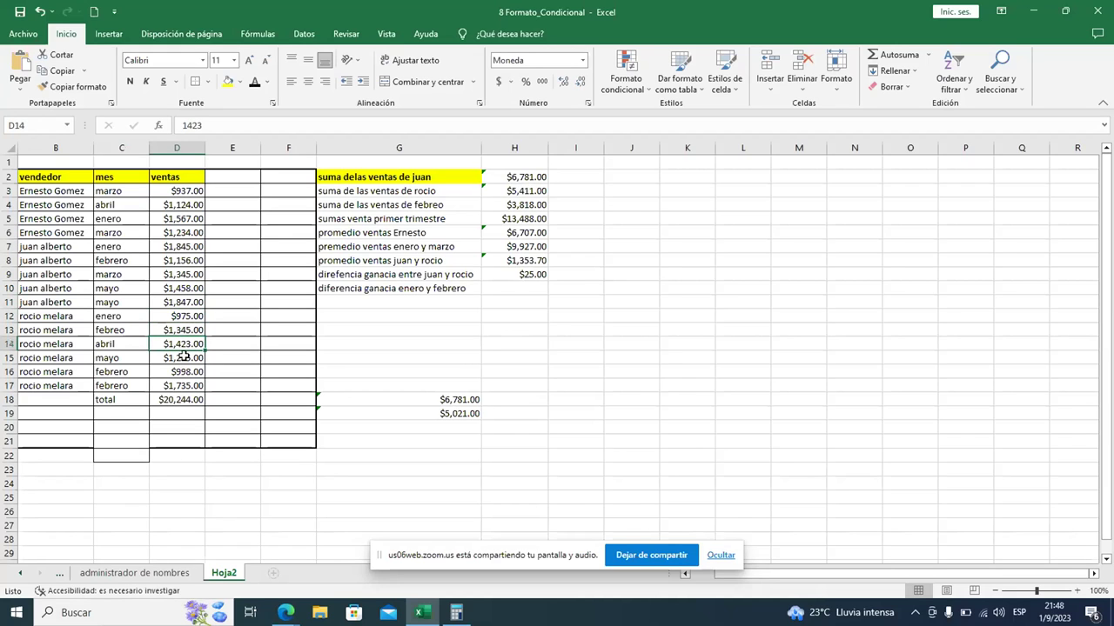
pyautogui.click(184, 360)
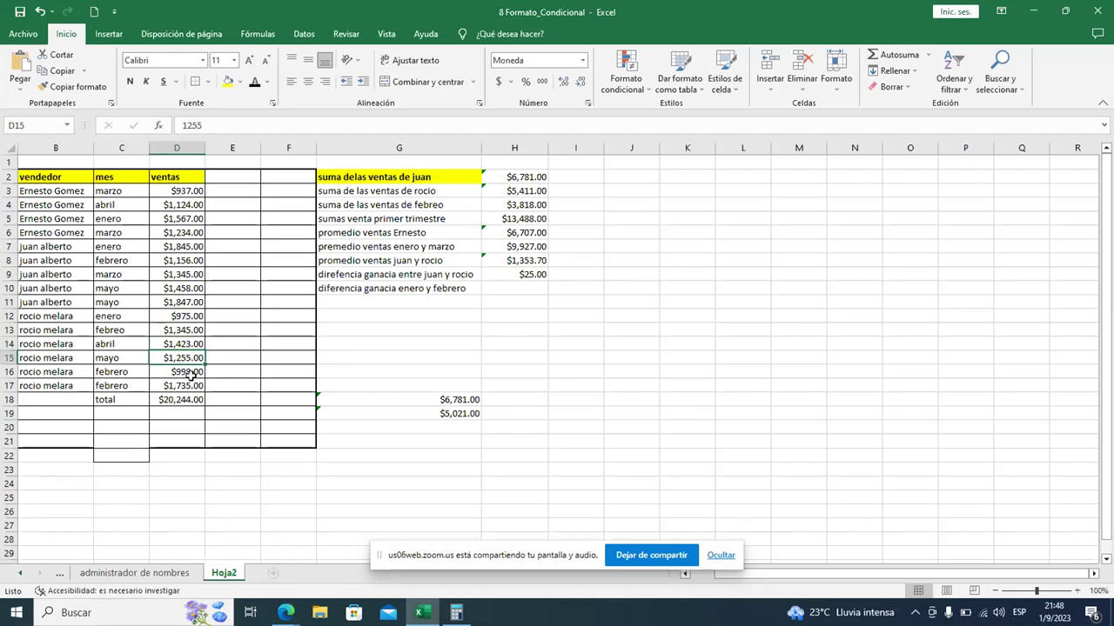
pyautogui.click(192, 375)
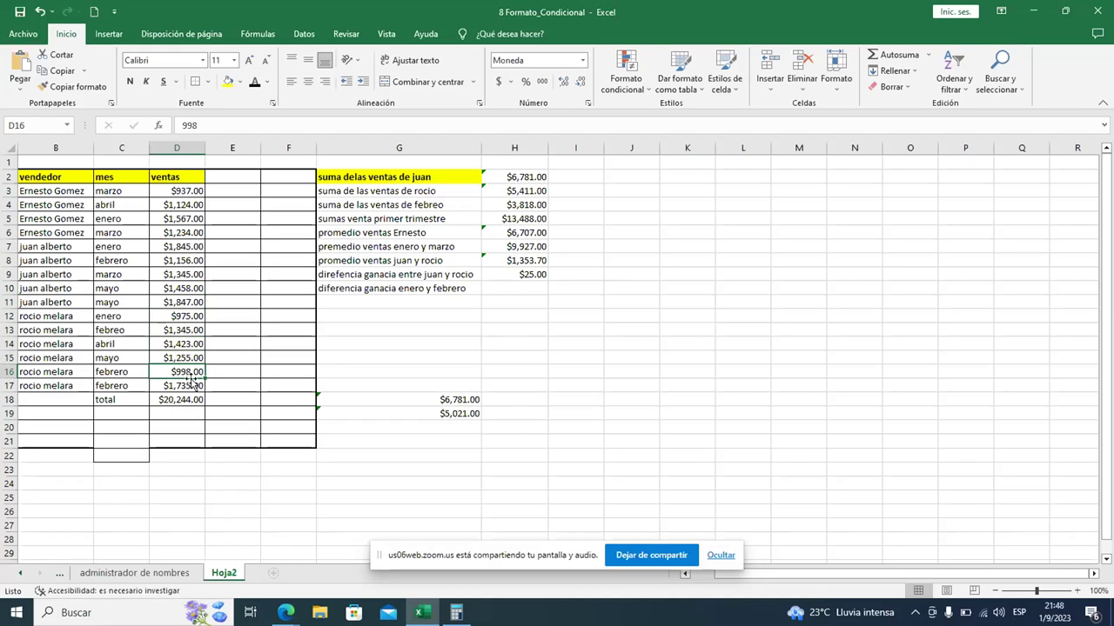
pyautogui.click(190, 387)
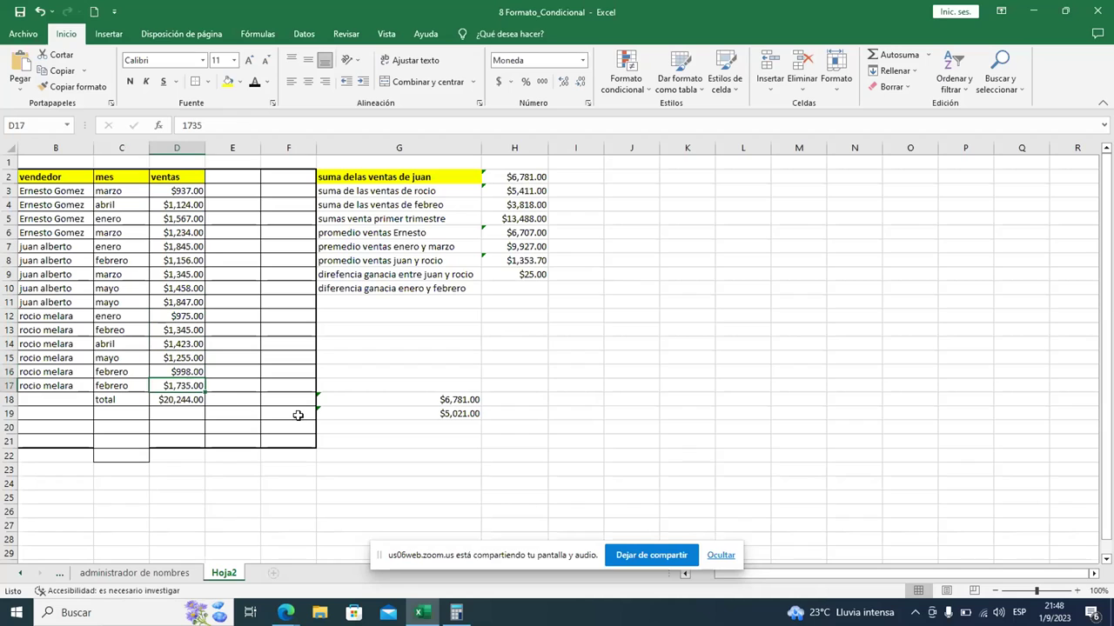
pyautogui.doubleClick(515, 275)
# Rewrite H9 as =SUMA(D7:D11) summing juan's sales
pyautogui.click(626, 275)
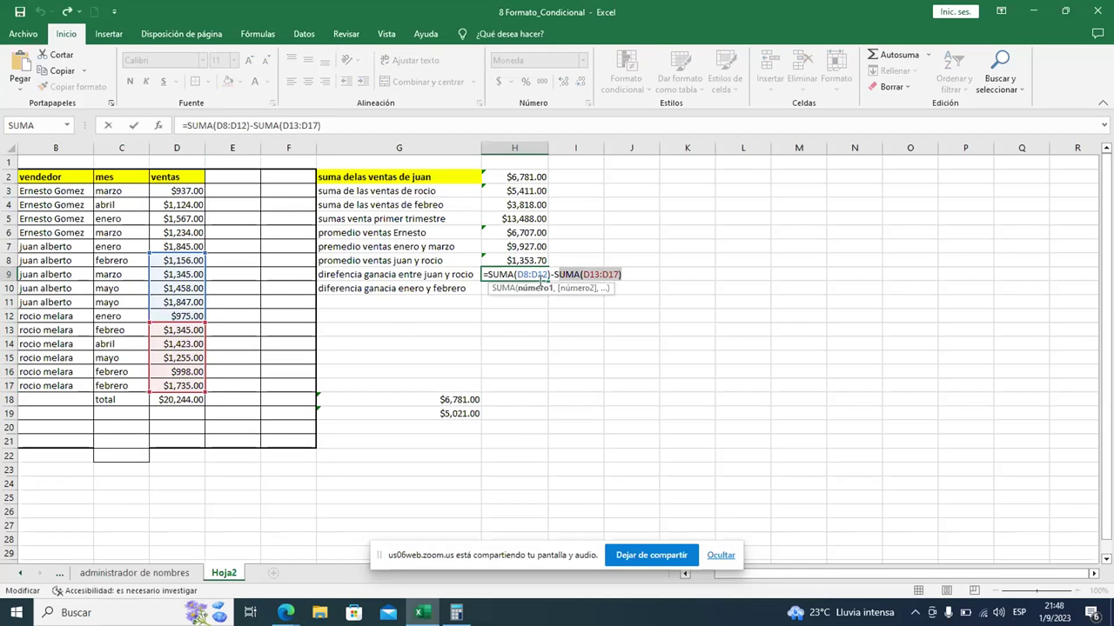
pyautogui.press('BackSpace')
pyautogui.press('BackSpace')
pyautogui.press('BackSpace')
pyautogui.press('BackSpace')
pyautogui.press('BackSpace')
pyautogui.press('BackSpace')
pyautogui.press('BackSpace')
pyautogui.press('BackSpace')
pyautogui.press('BackSpace')
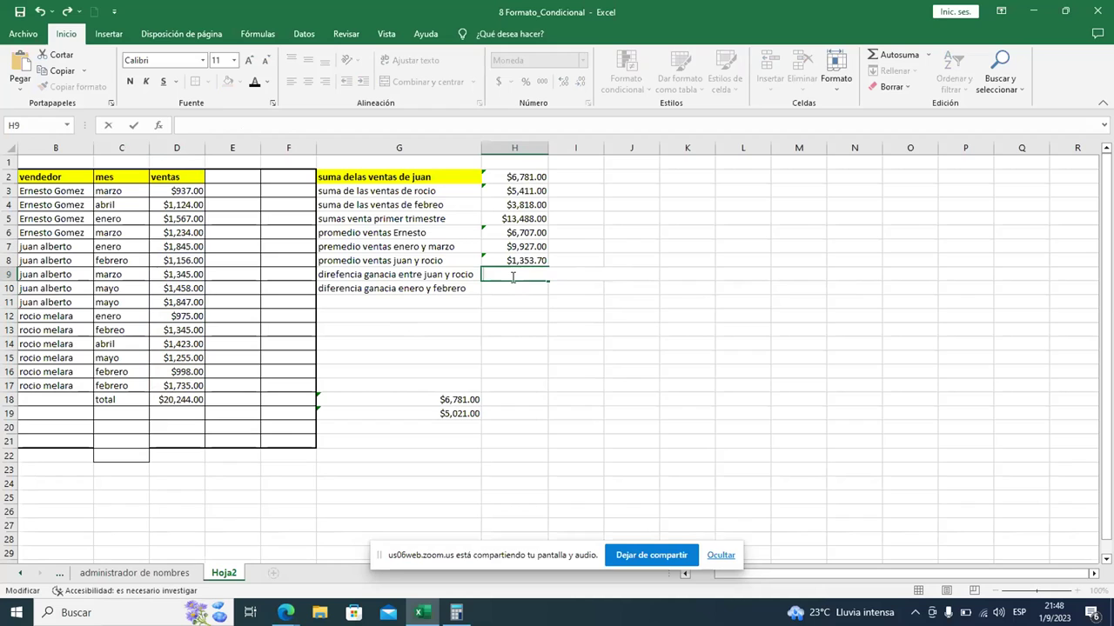
pyautogui.write('=suma')
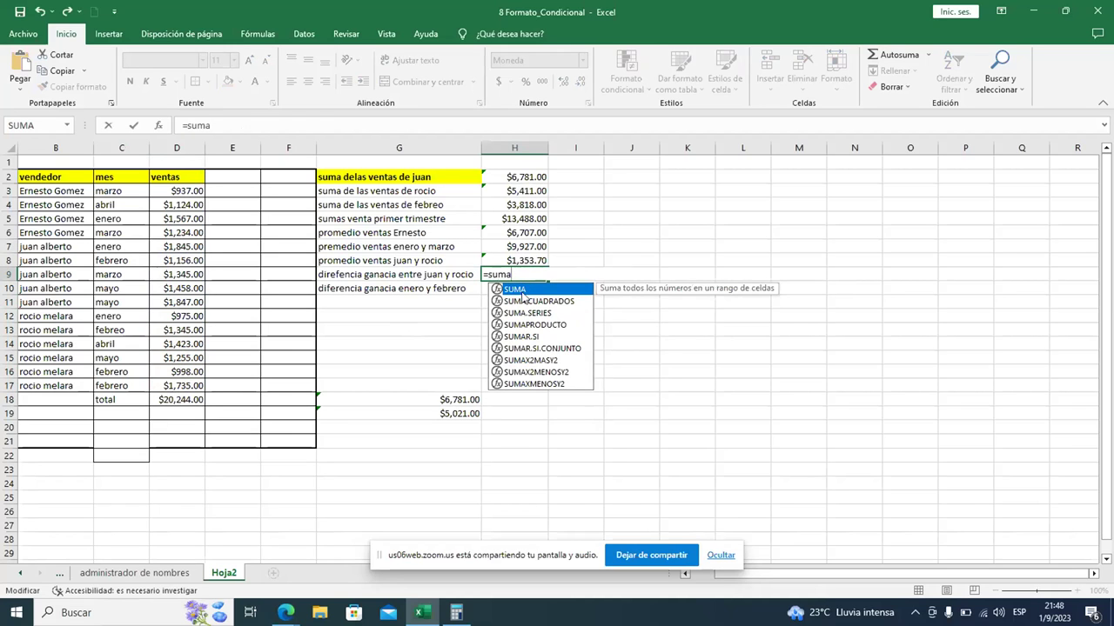
pyautogui.doubleClick(523, 290)
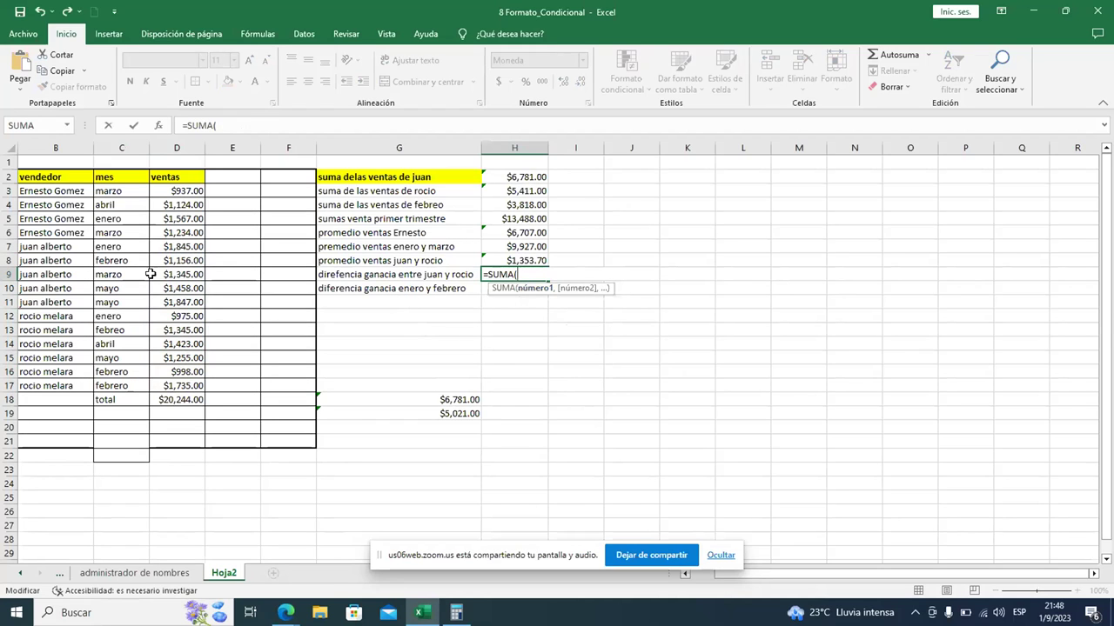
pyautogui.moveTo(165, 266); pyautogui.dragTo(165, 296)
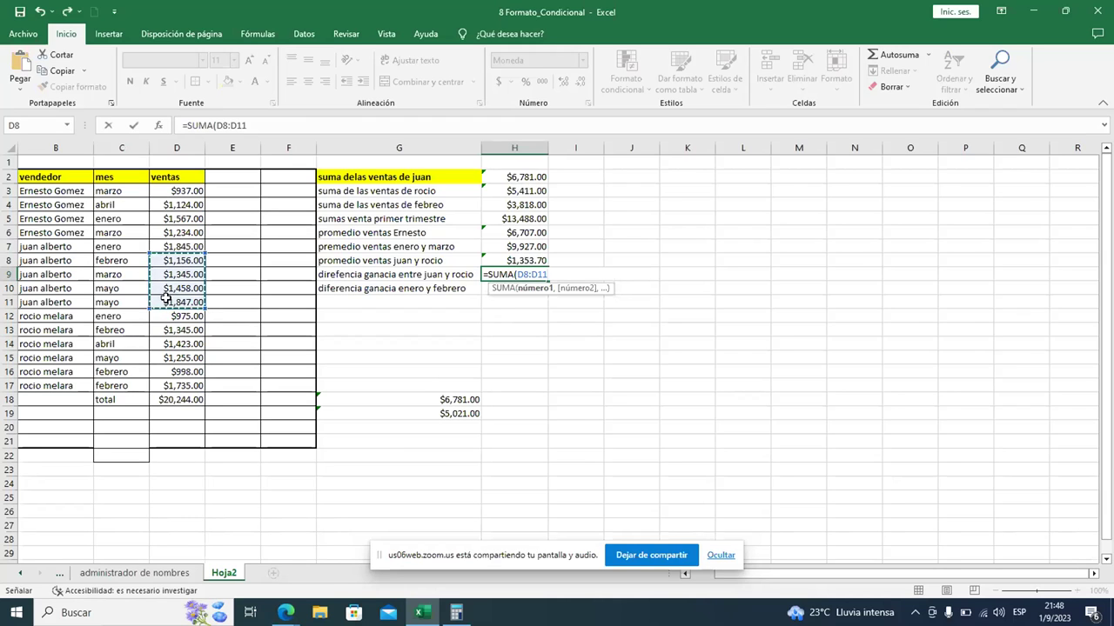
pyautogui.moveTo(161, 247); pyautogui.dragTo(165, 301)
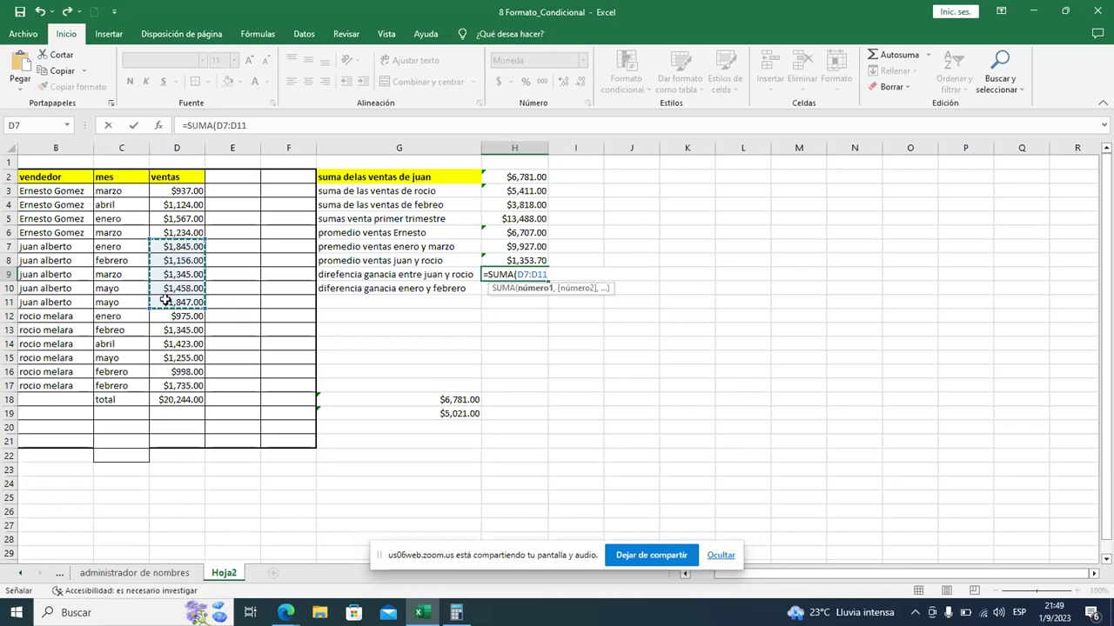
pyautogui.press('Return')
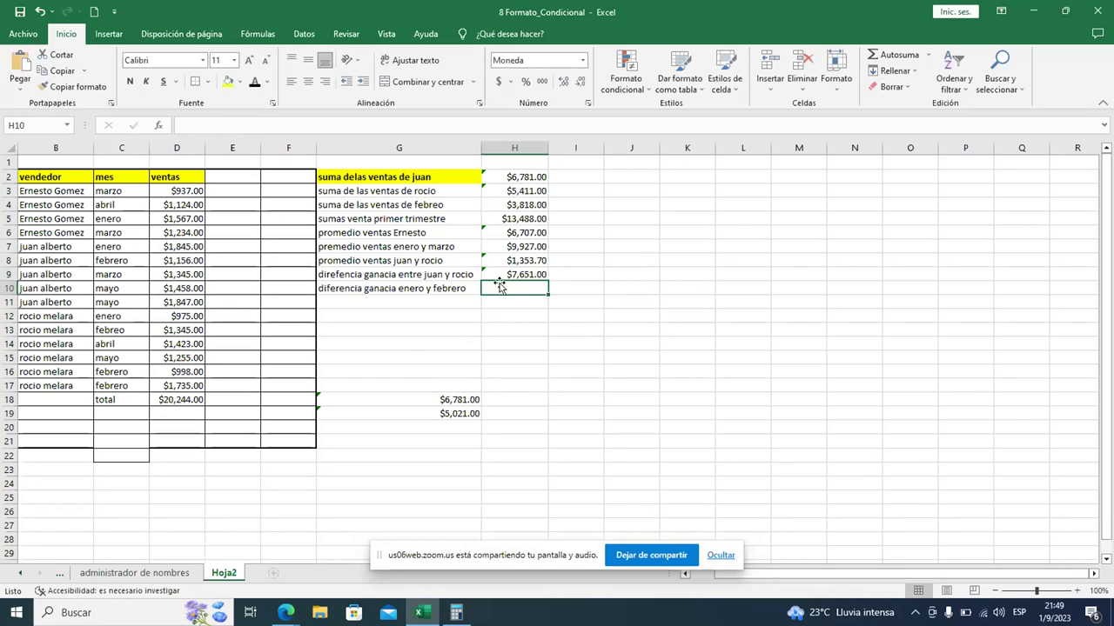
# Subtract SUMA(D12:D17) for rocio's sales, giving -$80.00
pyautogui.doubleClick(539, 274)
pyautogui.click(551, 274)
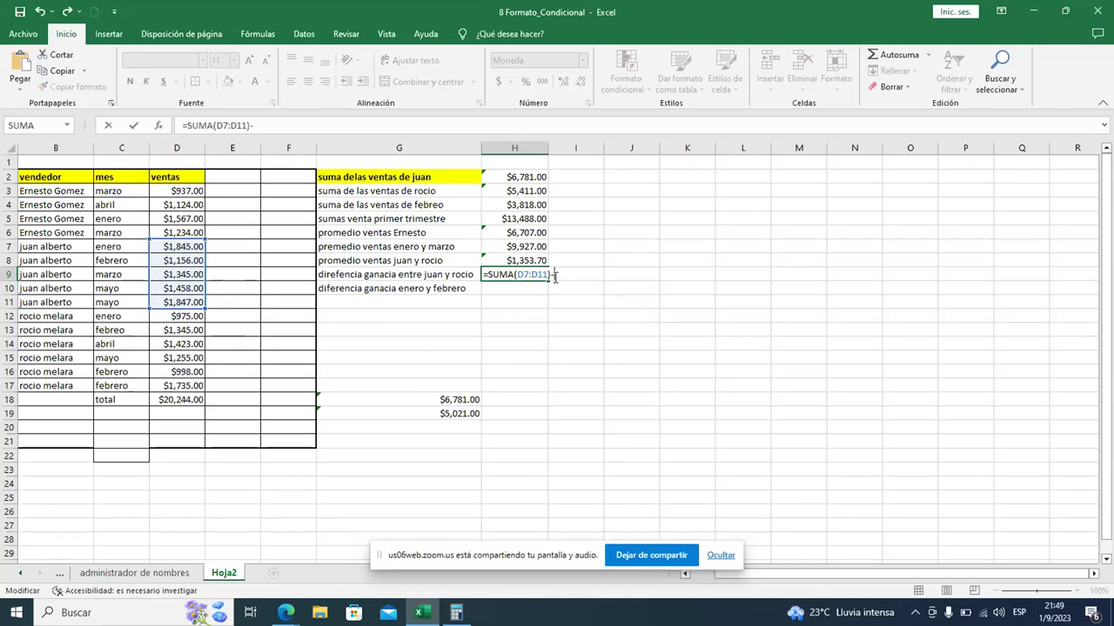
pyautogui.write('su')
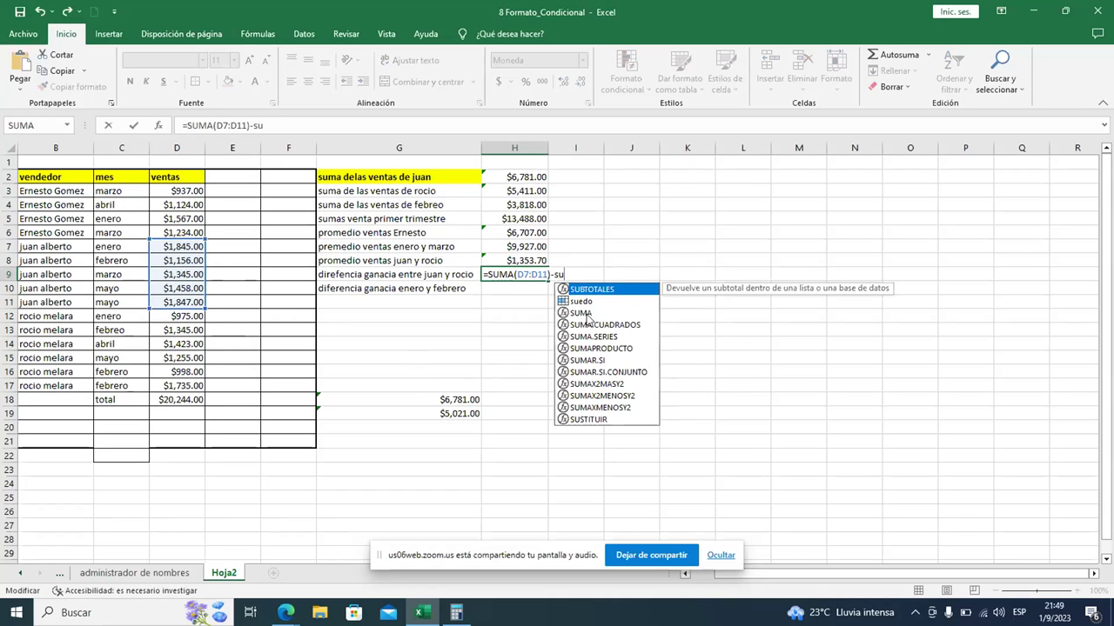
pyautogui.doubleClick(583, 314)
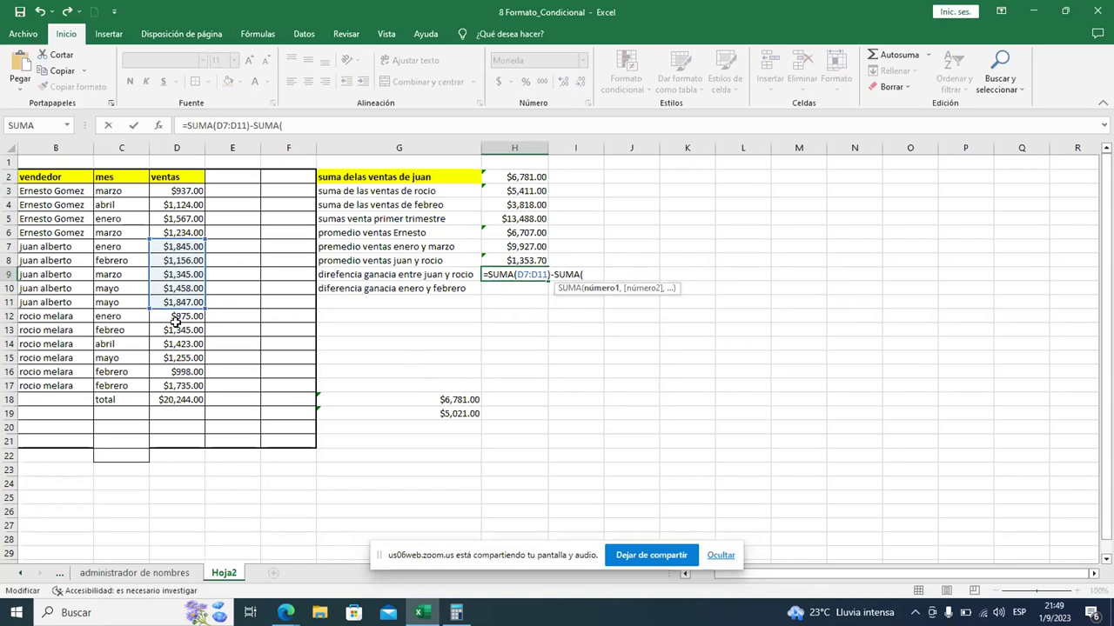
pyautogui.moveTo(177, 317); pyautogui.dragTo(177, 382)
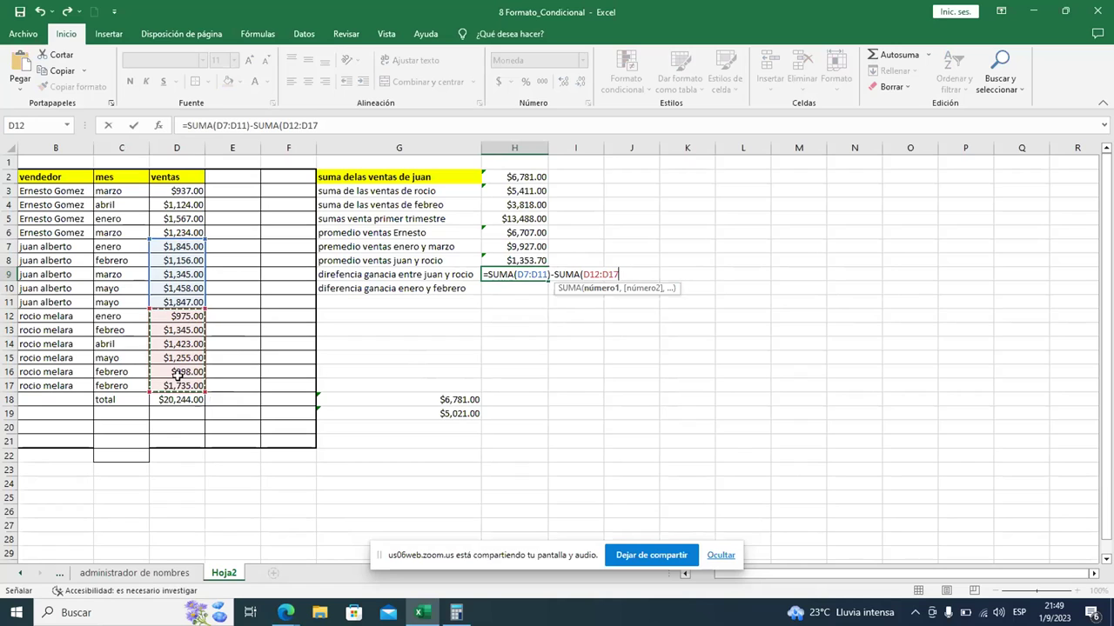
pyautogui.write(')')
pyautogui.press('Return')
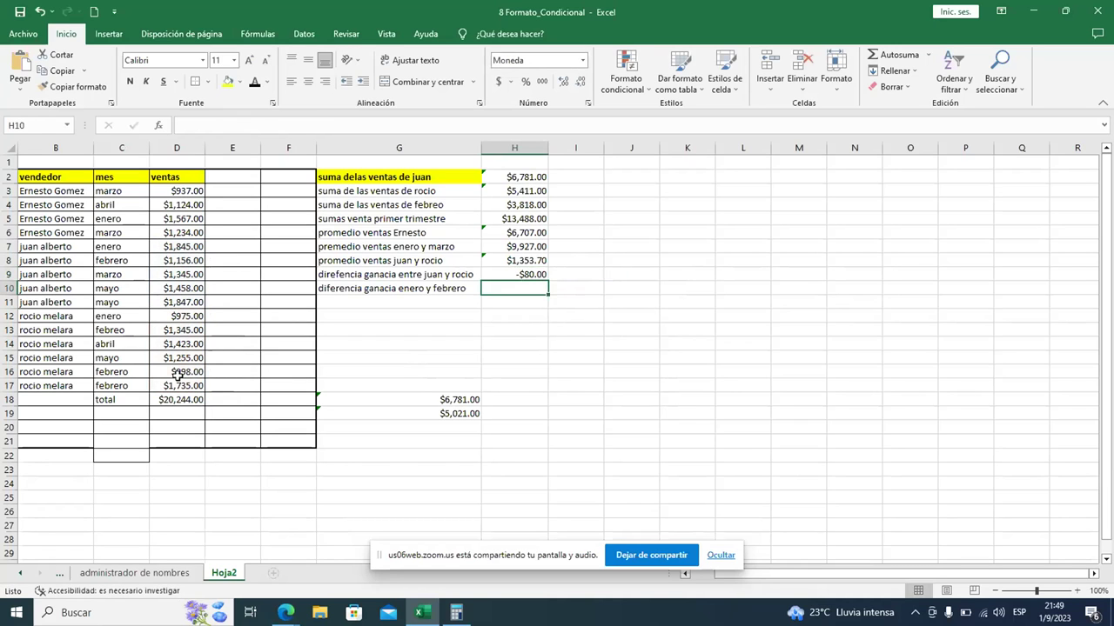
pyautogui.click(1063, 11)
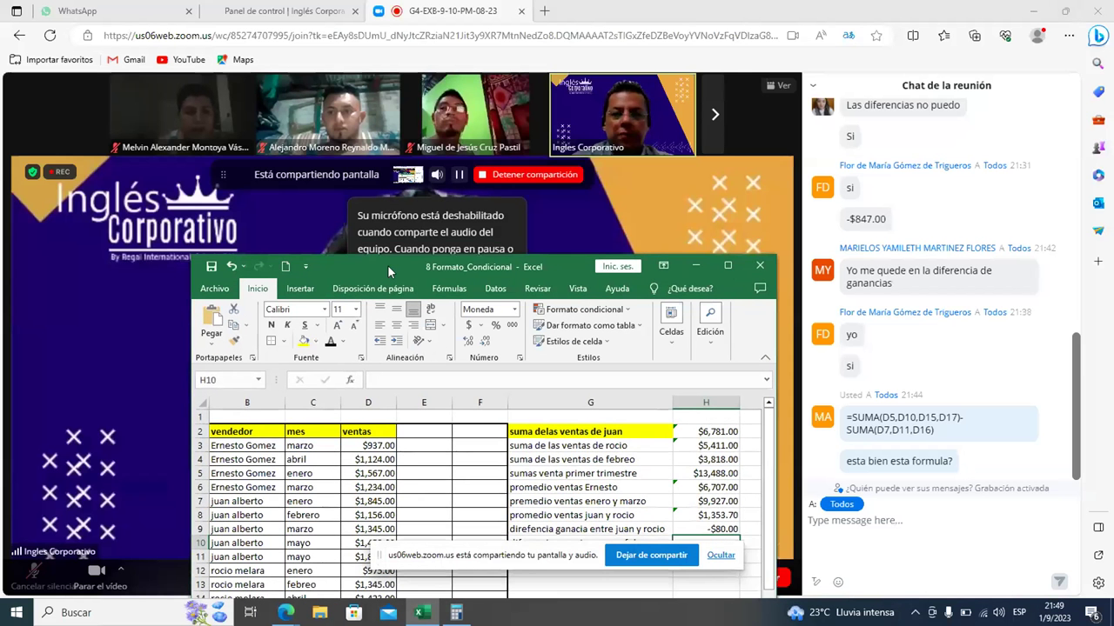
pyautogui.moveTo(387, 264); pyautogui.dragTo(371, 214)
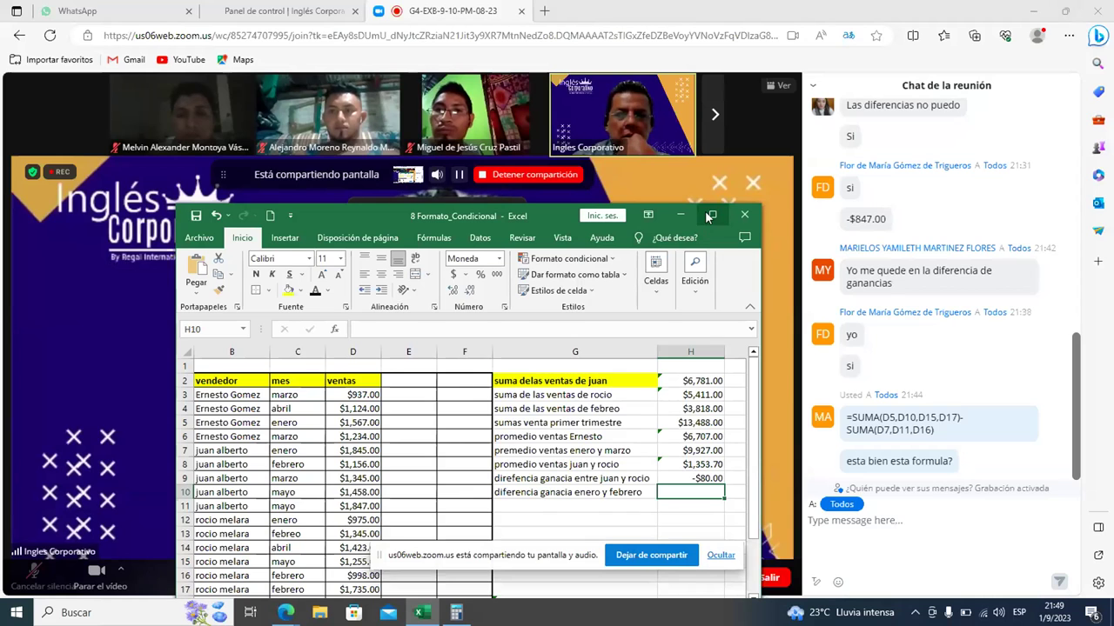
pyautogui.click(709, 214)
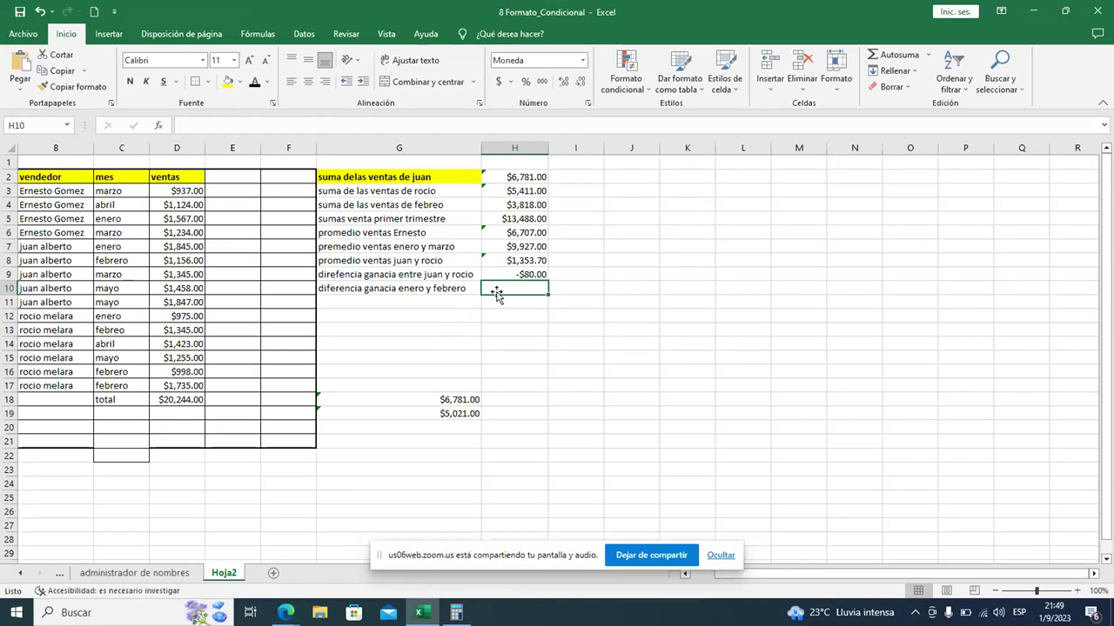
pyautogui.write('=')
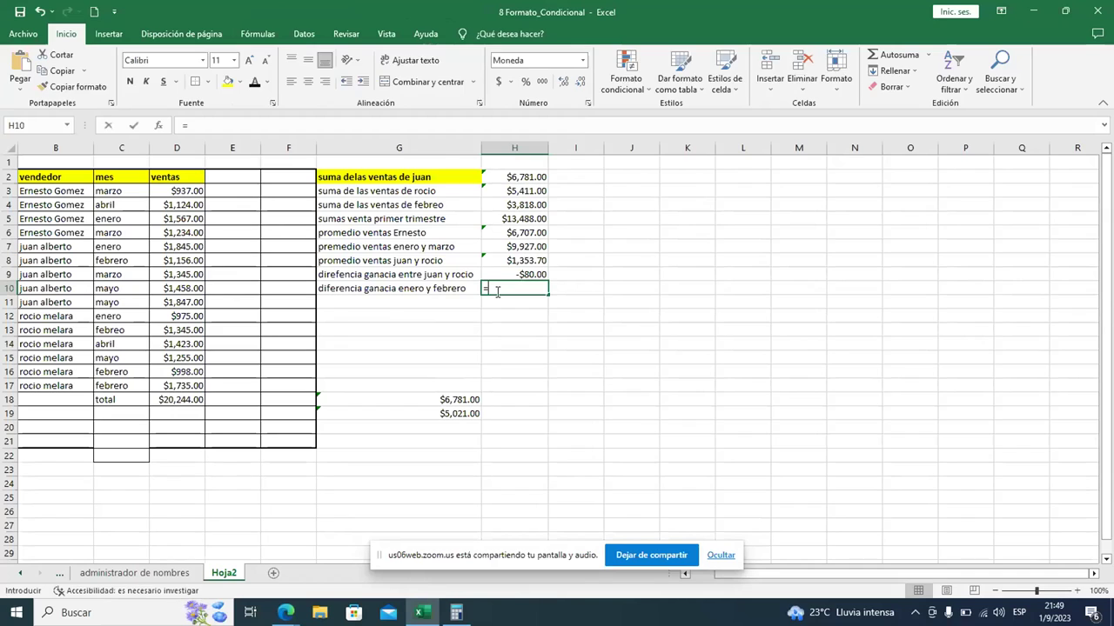
pyautogui.write('su')
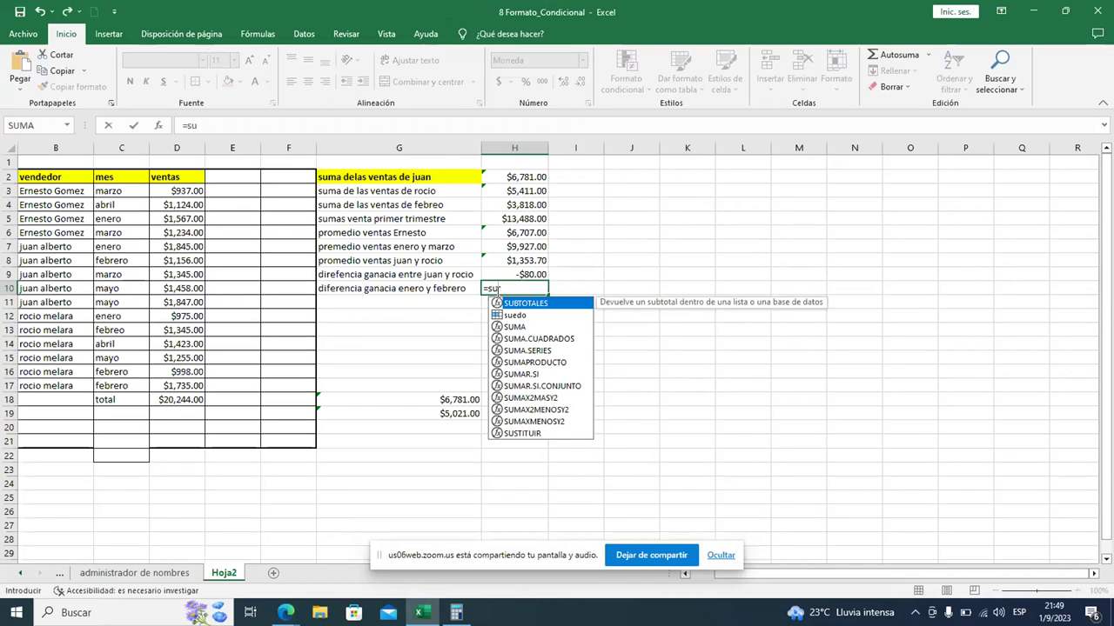
pyautogui.doubleClick(512, 327)
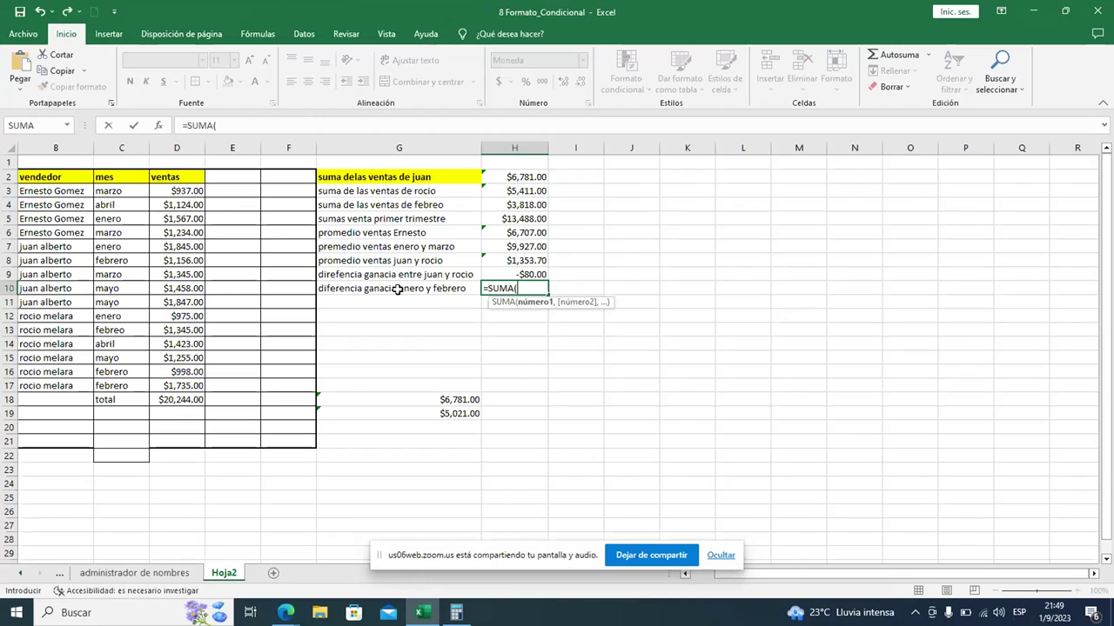
pyautogui.click(115, 223)
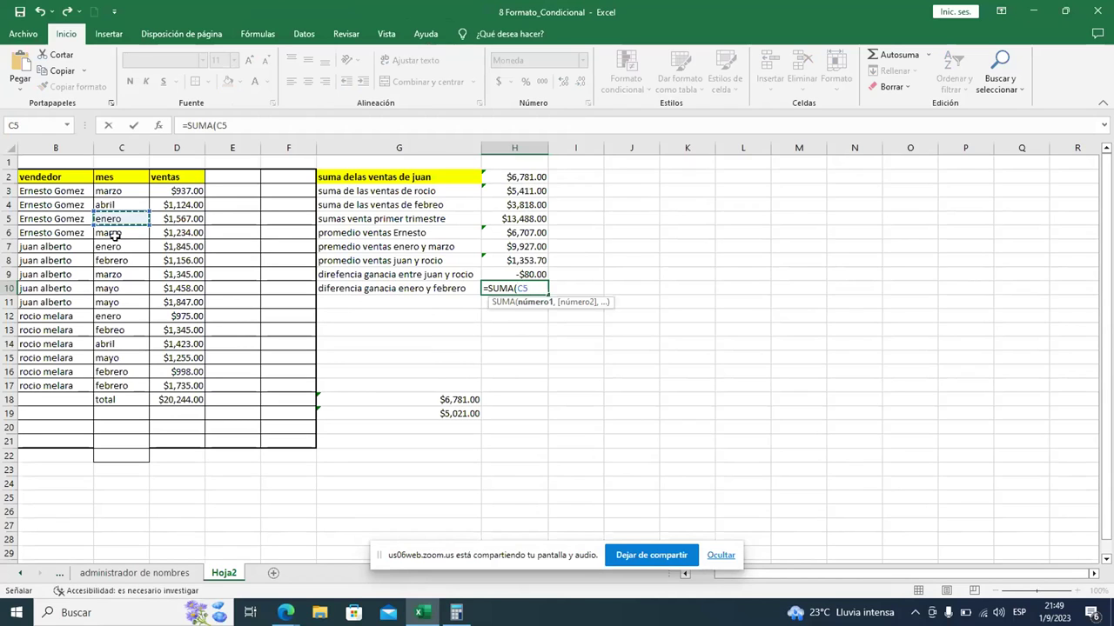
pyautogui.keyDown('ctrl'); pyautogui.click(114, 248); pyautogui.keyUp('ctrl')
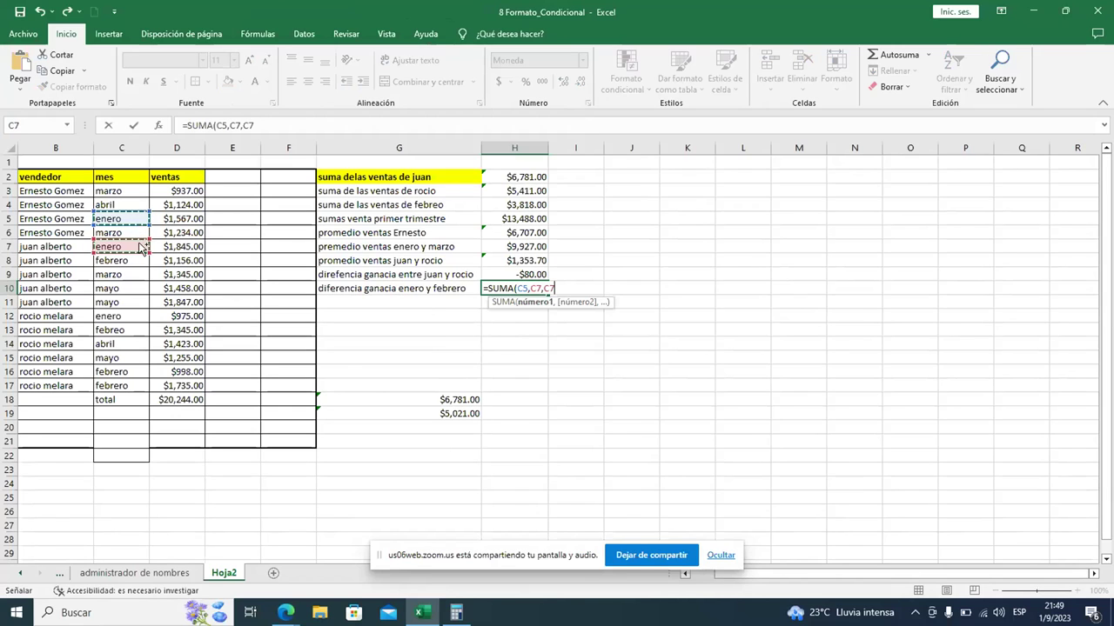
pyautogui.press('Return')
pyautogui.click(165, 222)
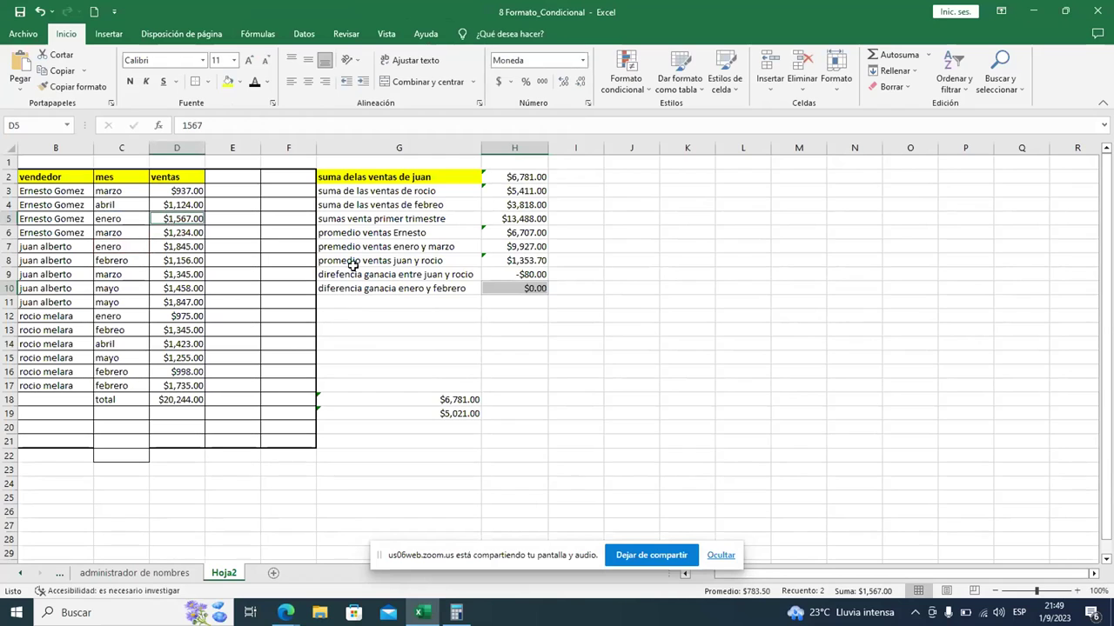
pyautogui.doubleClick(500, 288)
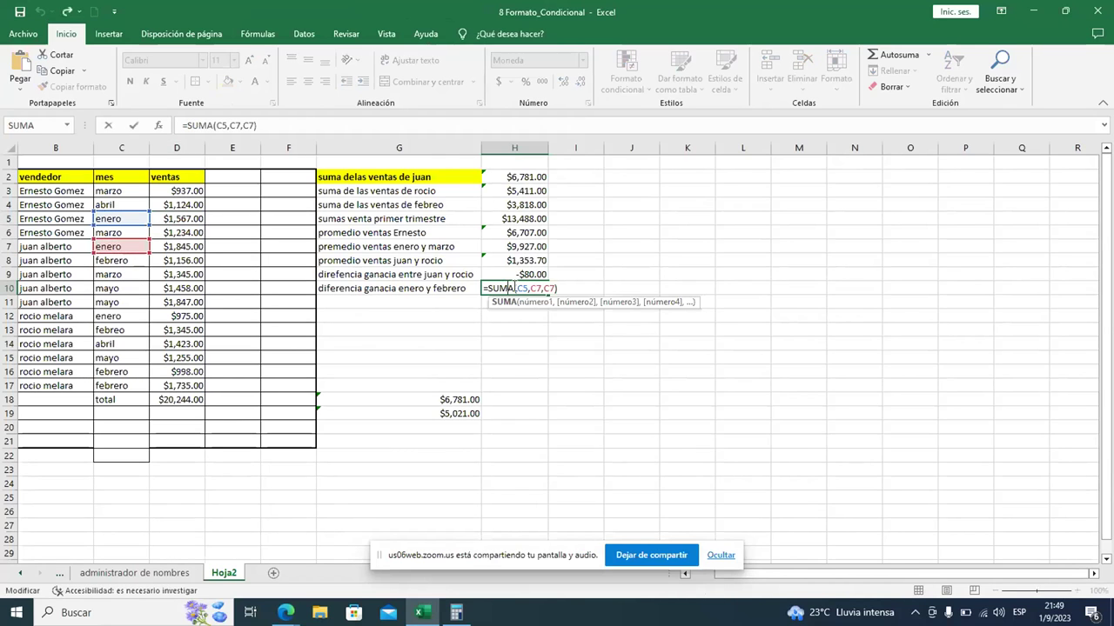
pyautogui.doubleClick(522, 289)
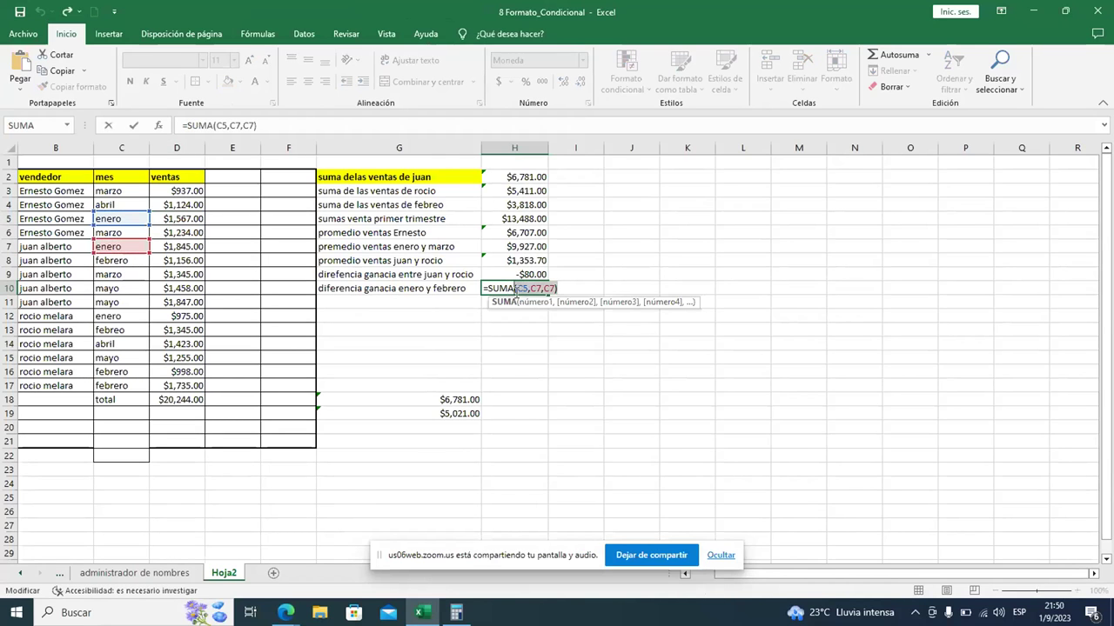
pyautogui.press('BackSpace')
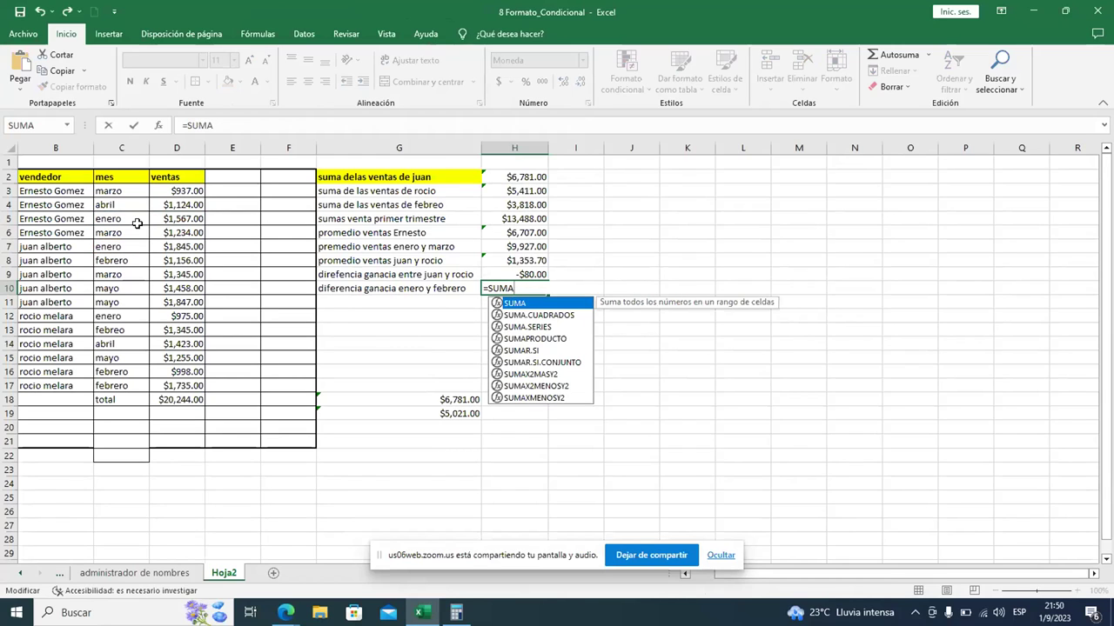
pyautogui.click(176, 219)
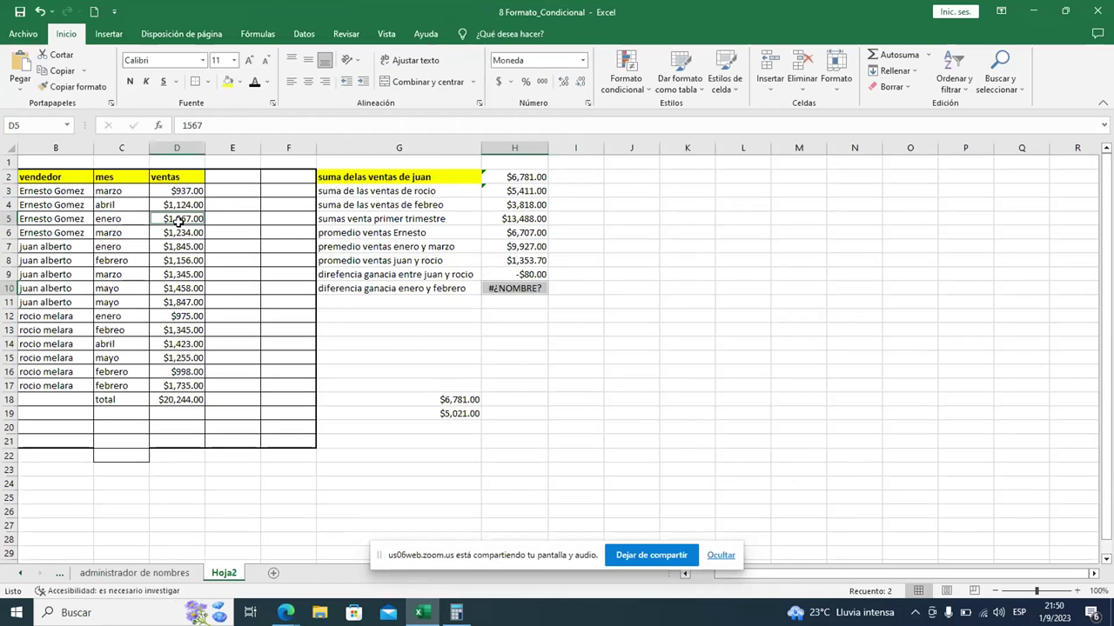
pyautogui.doubleClick(513, 289)
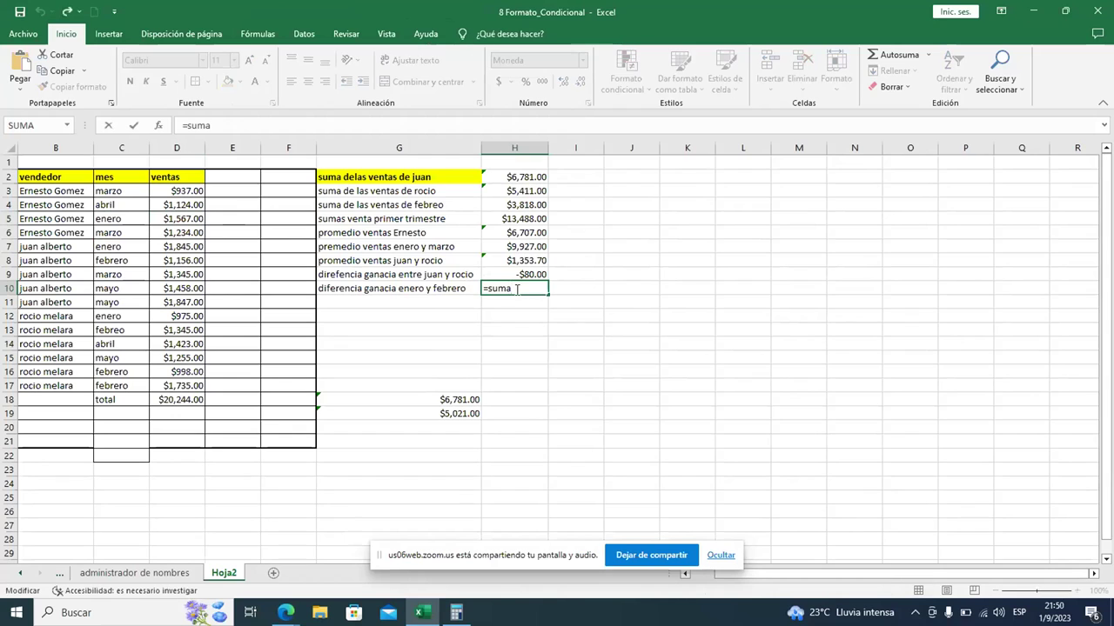
pyautogui.press('BackSpace')
pyautogui.press('BackSpace')
pyautogui.press('BackSpace')
pyautogui.press('BackSpace')
pyautogui.press('BackSpace')
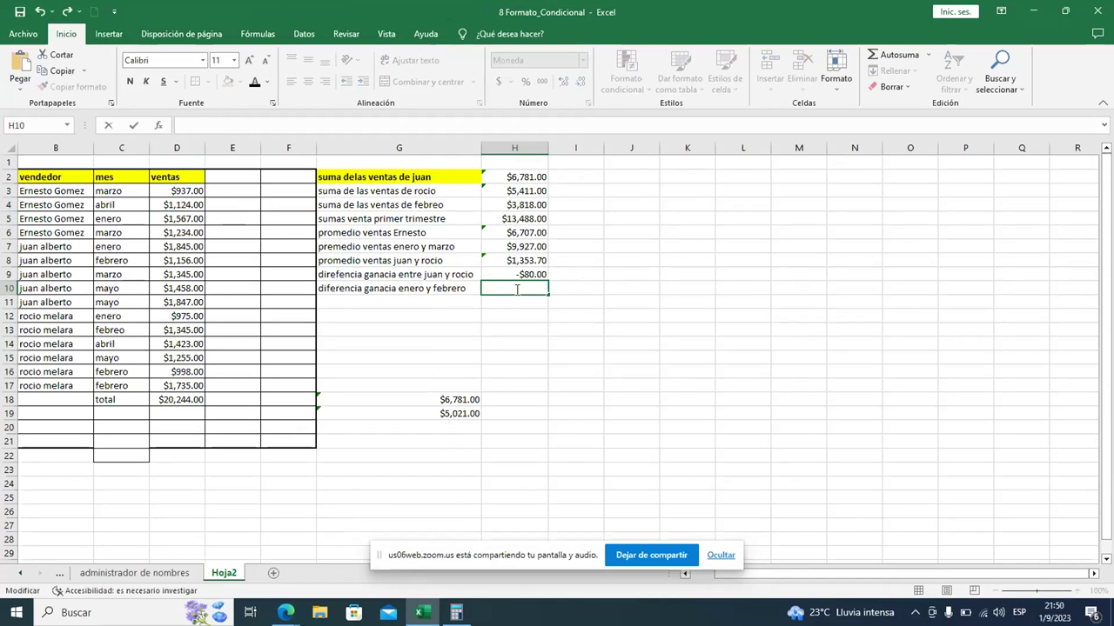
# Start H10 with =SUMA(D5,D7,D12) for the January sales
pyautogui.write('=')
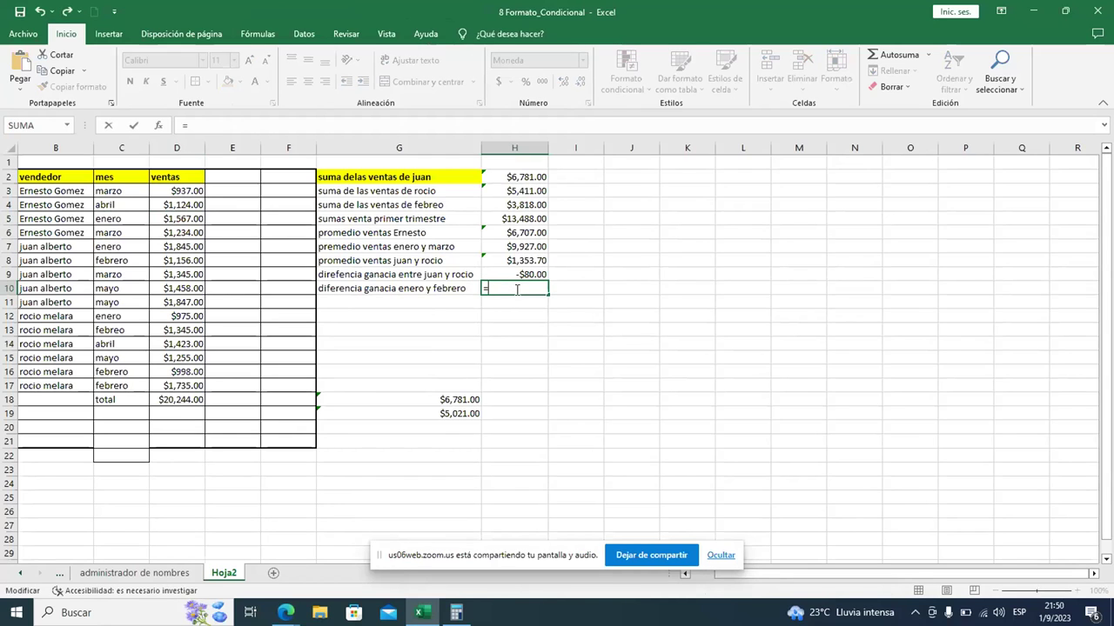
pyautogui.write('su')
pyautogui.doubleClick(513, 326)
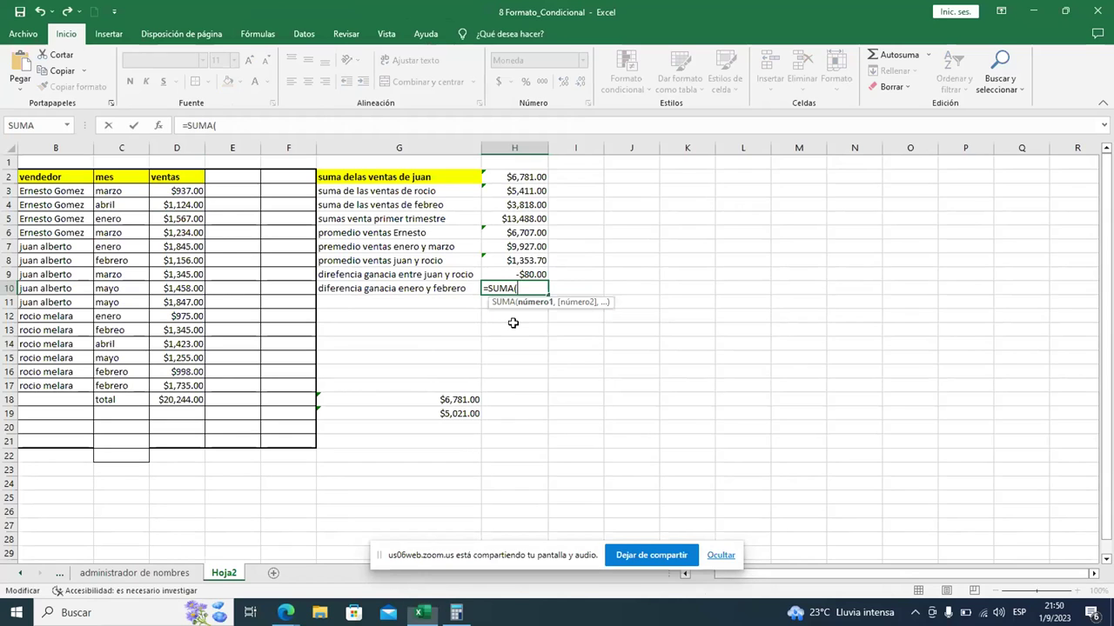
pyautogui.click(174, 222)
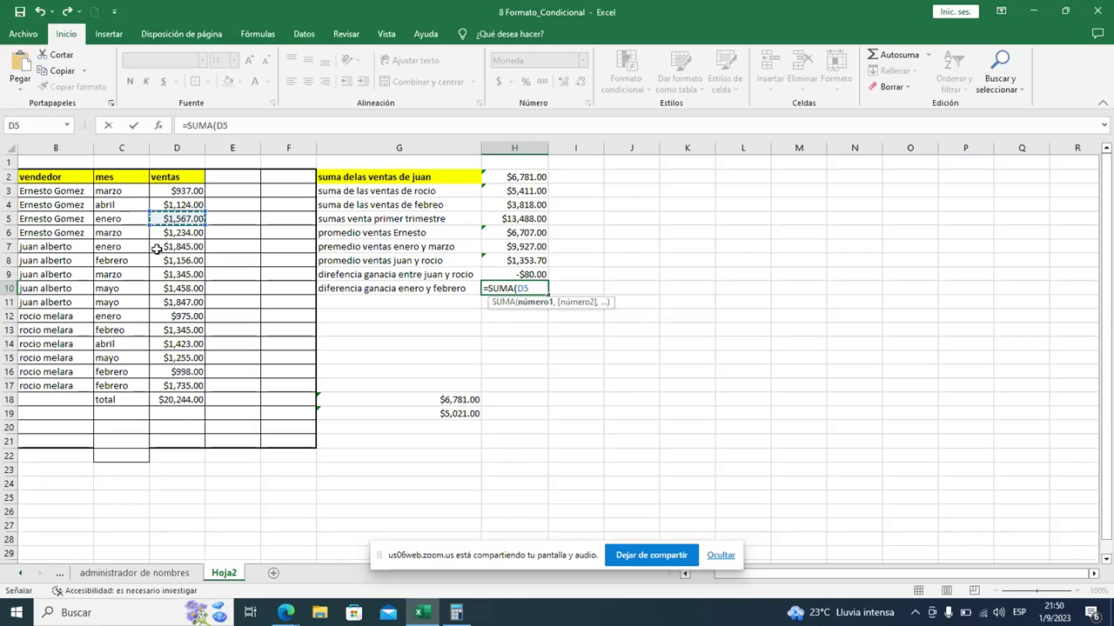
pyautogui.keyDown('ctrl'); pyautogui.click(168, 248); pyautogui.keyUp('ctrl')
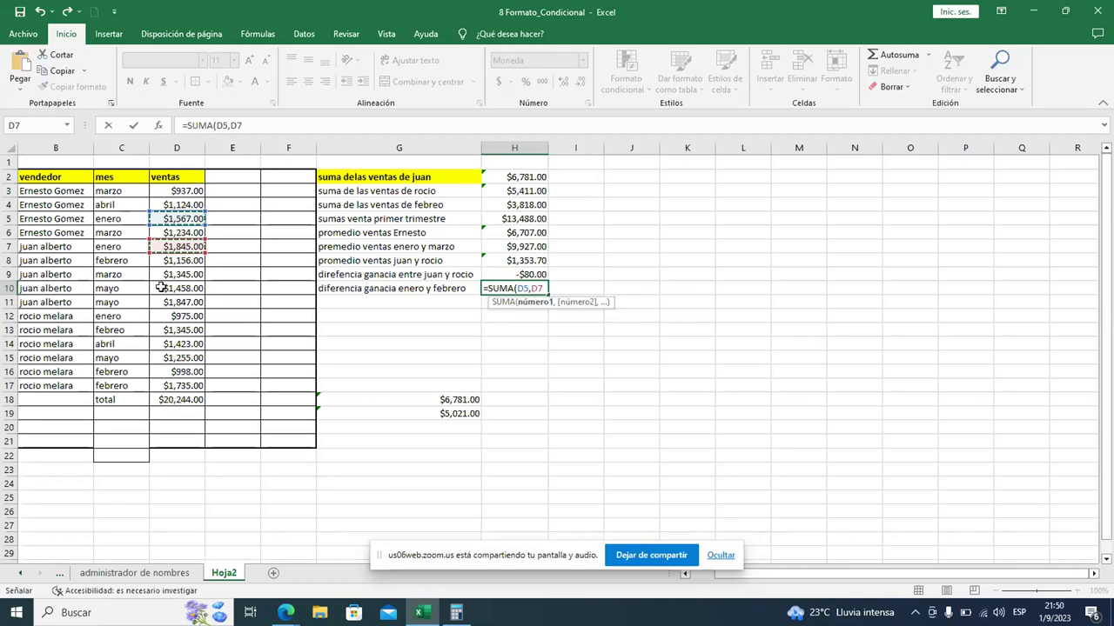
pyautogui.keyDown('ctrl'); pyautogui.click(167, 317); pyautogui.keyUp('ctrl')
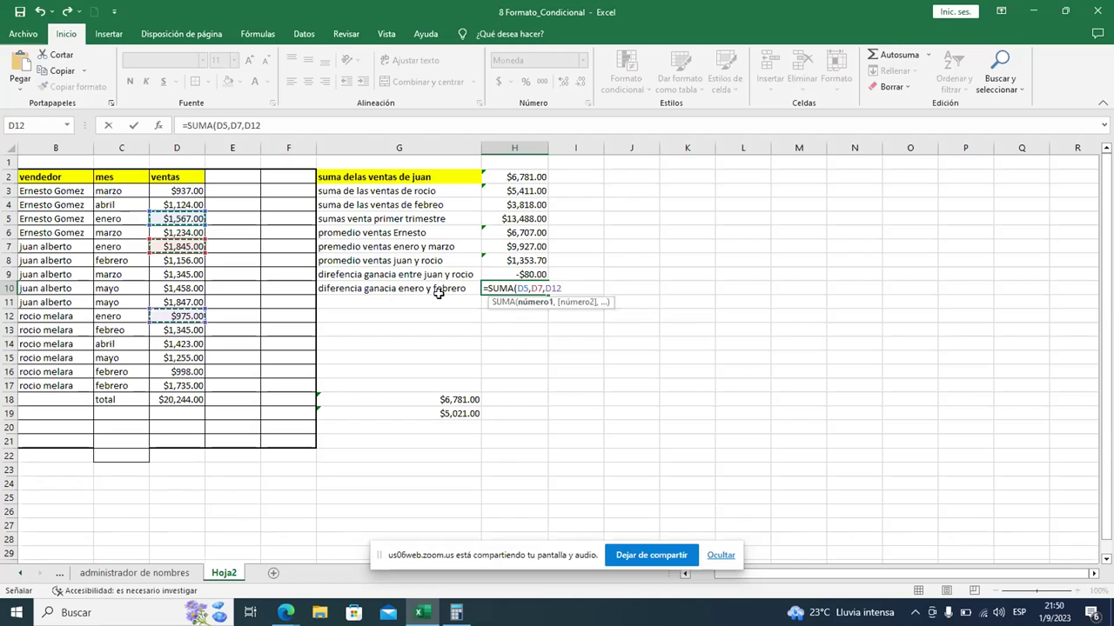
# Subtract SUMA(D8,D13,D16,D17) for February and commit, giving -$847.00
pyautogui.write(')-')
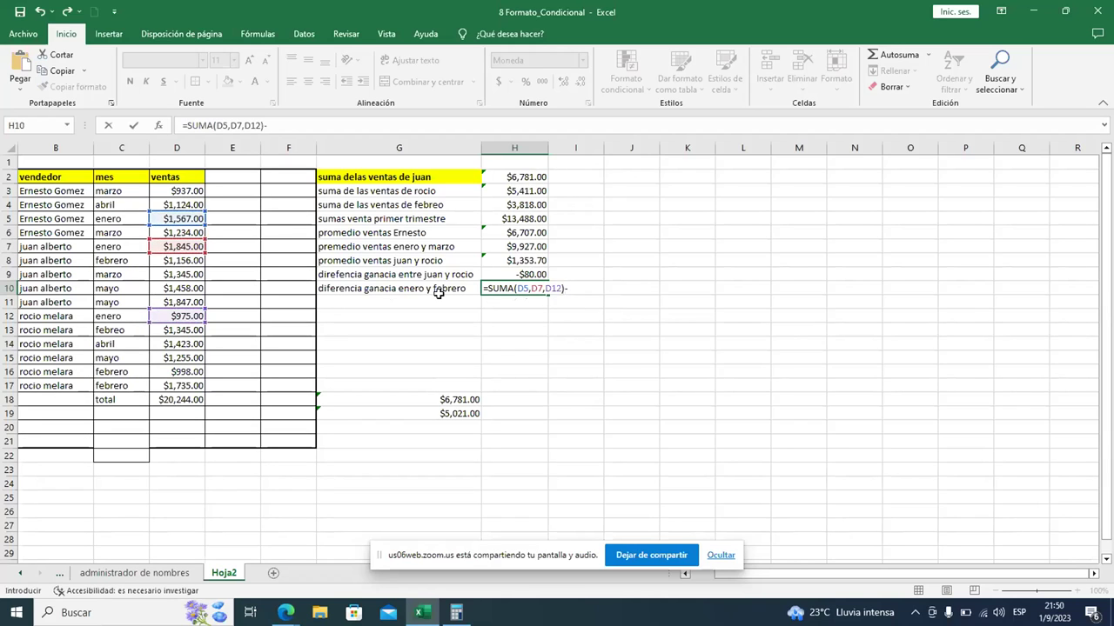
pyautogui.write('su')
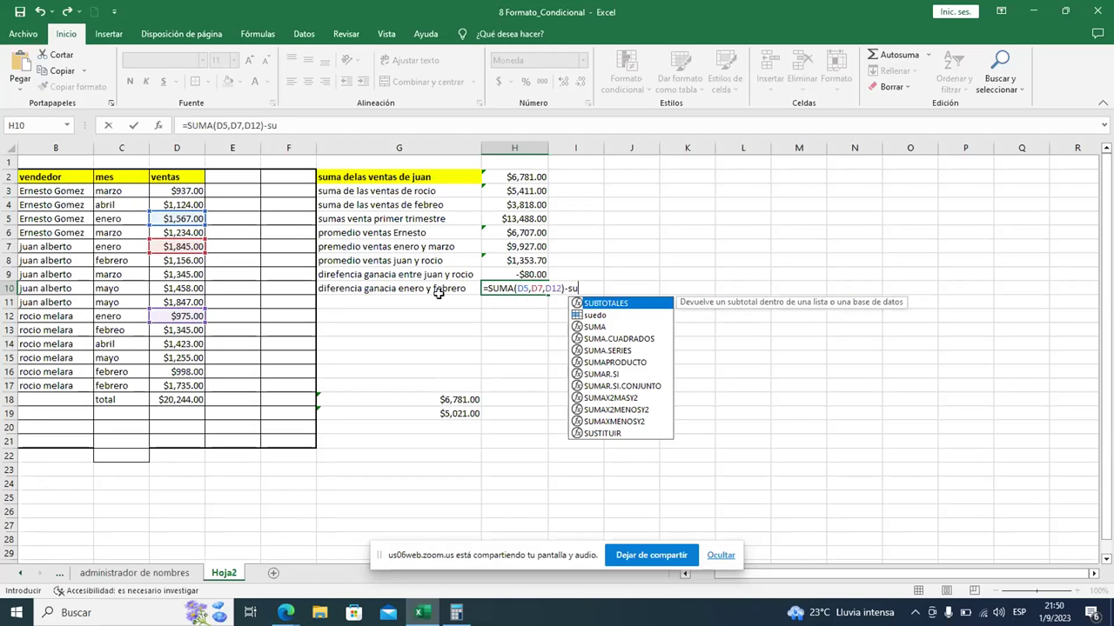
pyautogui.click(599, 327)
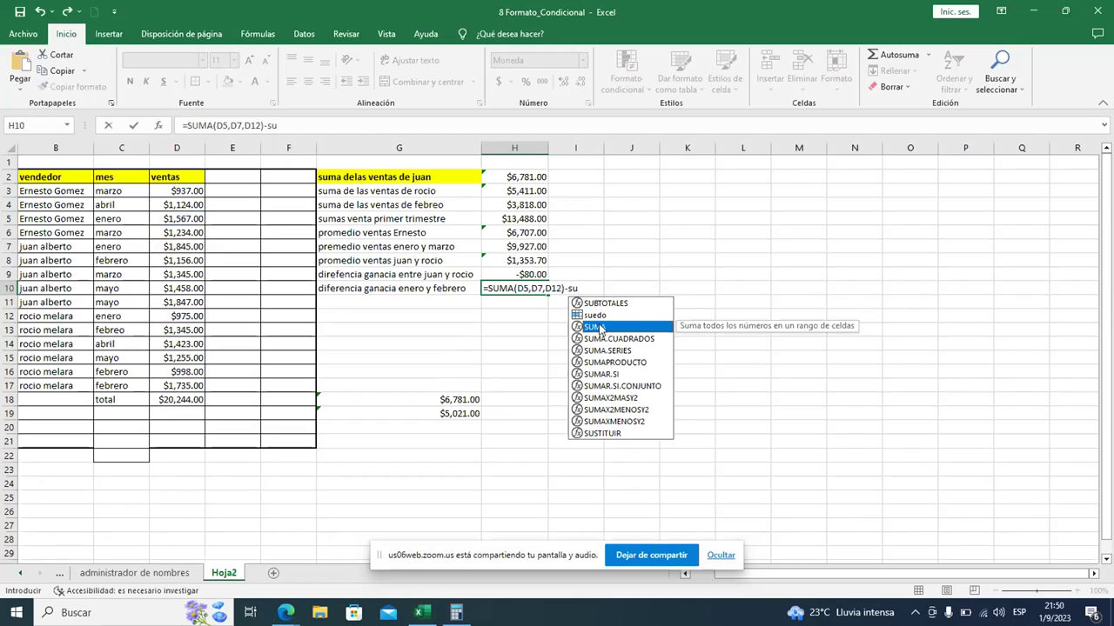
pyautogui.doubleClick(599, 327)
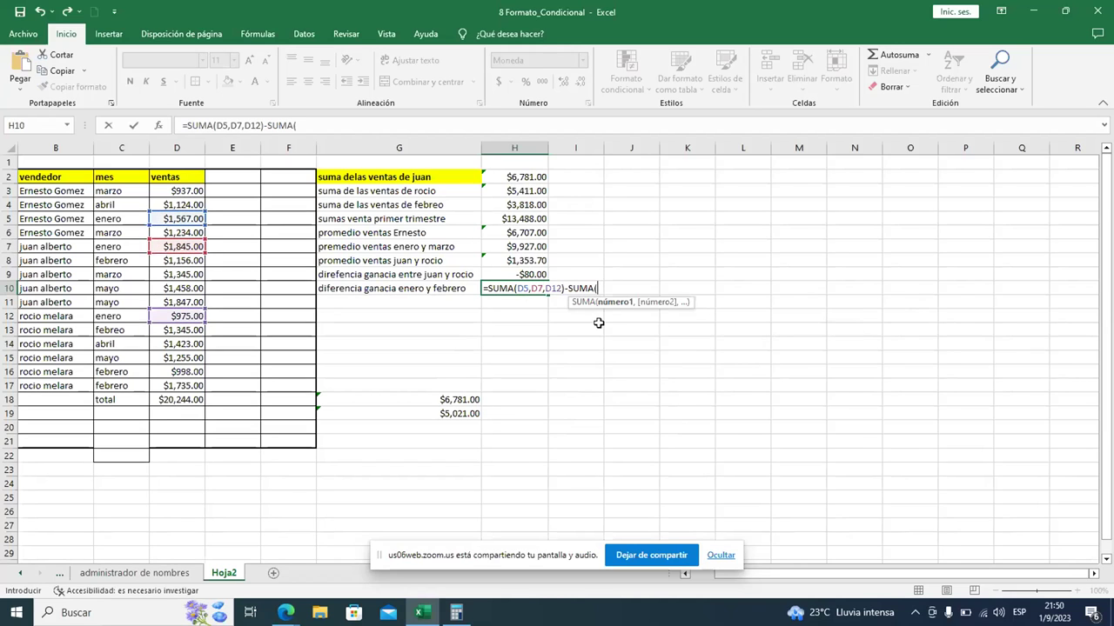
pyautogui.click(166, 261)
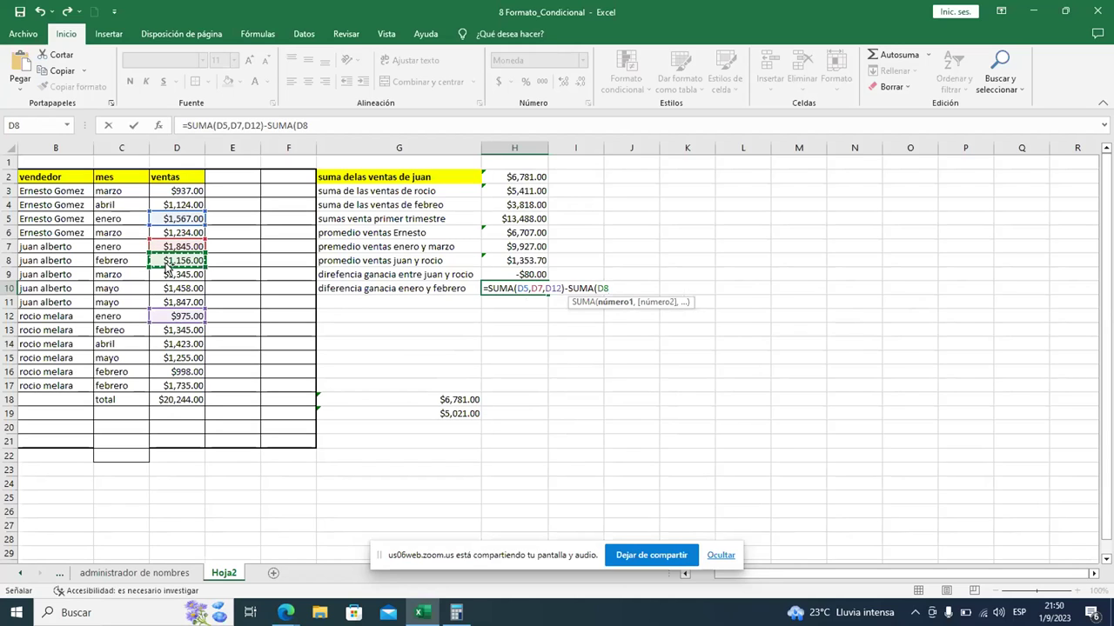
pyautogui.keyDown('ctrl'); pyautogui.click(163, 331); pyautogui.keyUp('ctrl')
pyautogui.keyDown('ctrl'); pyautogui.click(162, 372); pyautogui.keyUp('ctrl')
pyautogui.keyDown('ctrl'); pyautogui.click(166, 385); pyautogui.keyUp('ctrl')
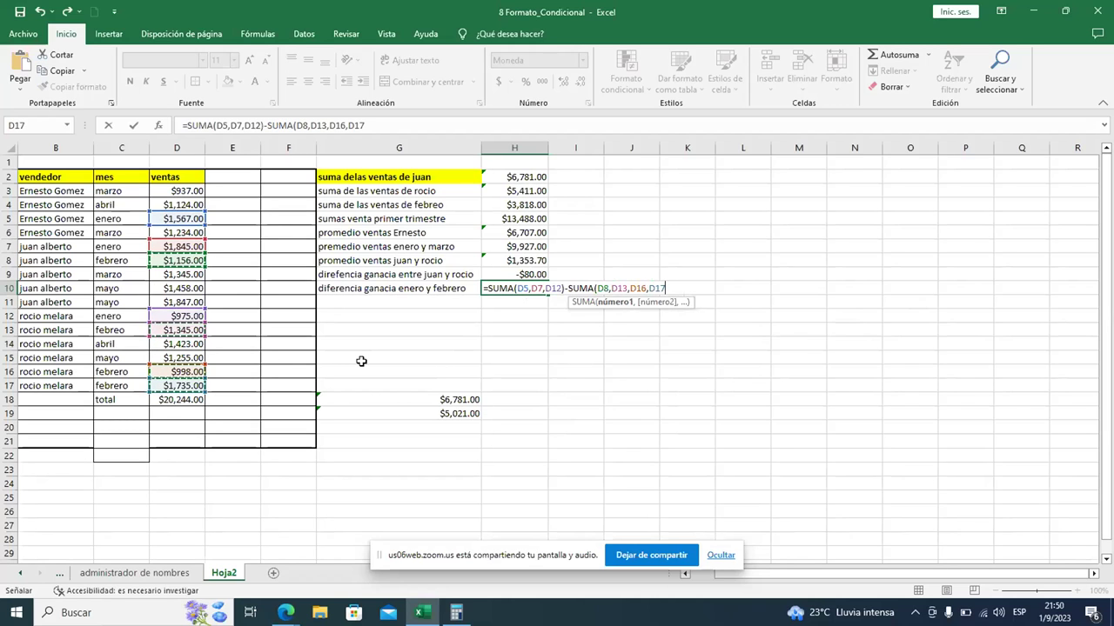
pyautogui.write(')')
pyautogui.press('Return')
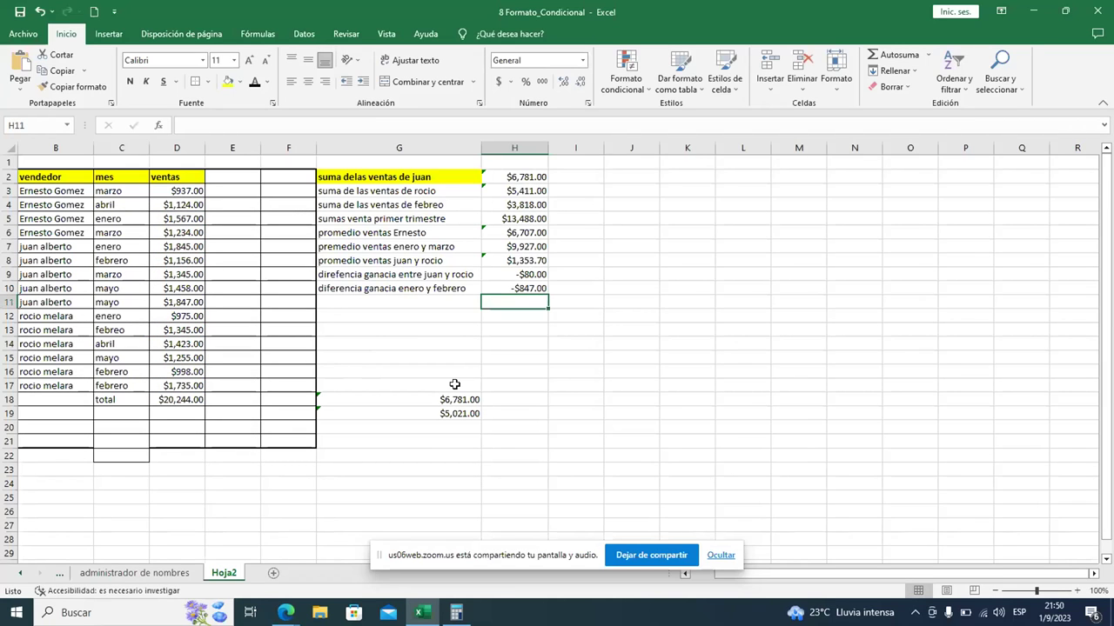
# Minimize Excel and end the Zoom screen share
pyautogui.click(1059, 12)
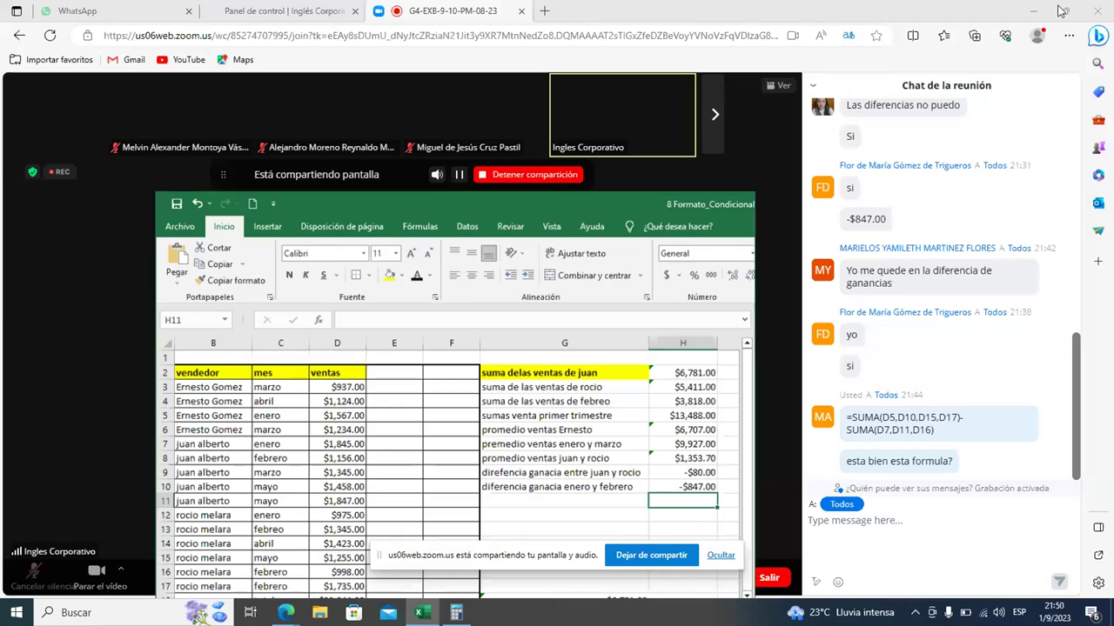
pyautogui.moveTo(338, 216); pyautogui.dragTo(368, 190)
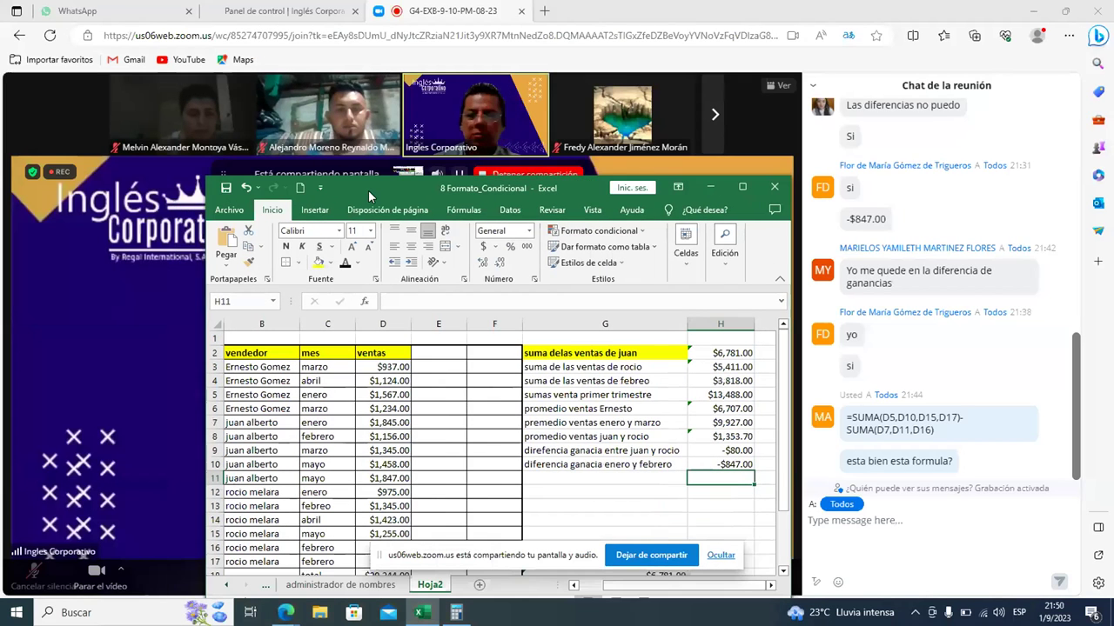
pyautogui.click(710, 186)
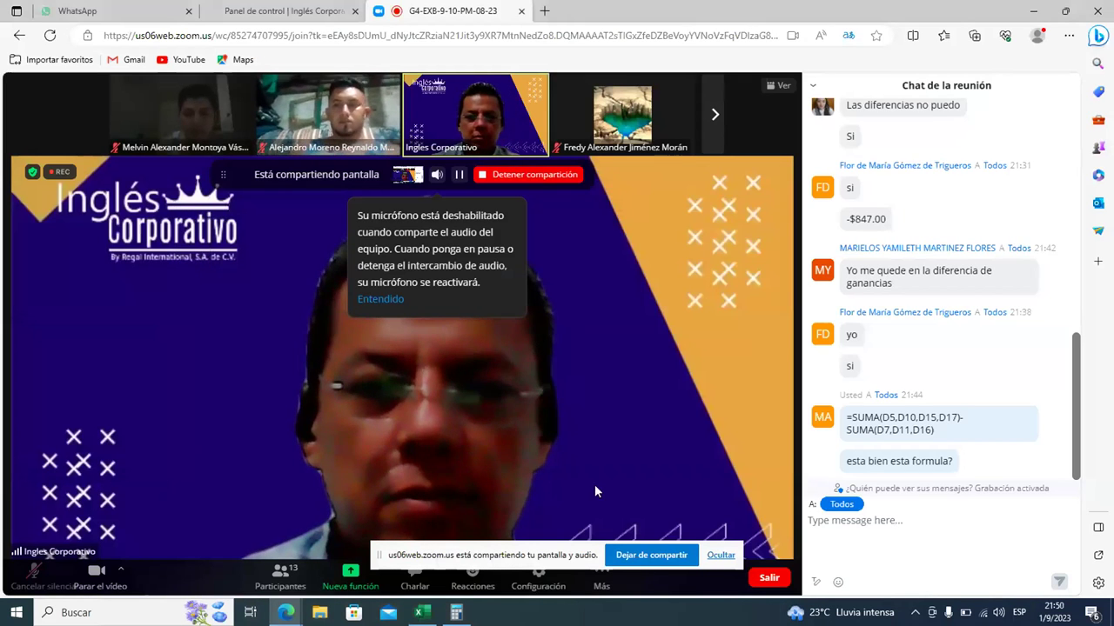
pyautogui.click(632, 560)
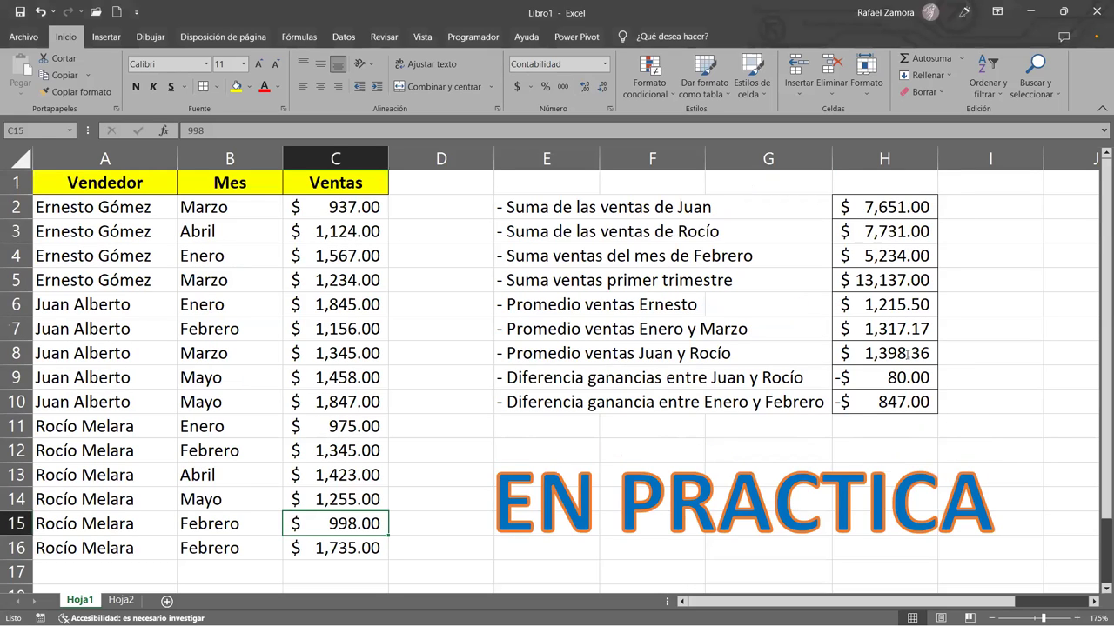
# Review the results in H2:H10 and nudge the EN PRACTICA text box slightly up
pyautogui.moveTo(912, 212); pyautogui.dragTo(902, 416)
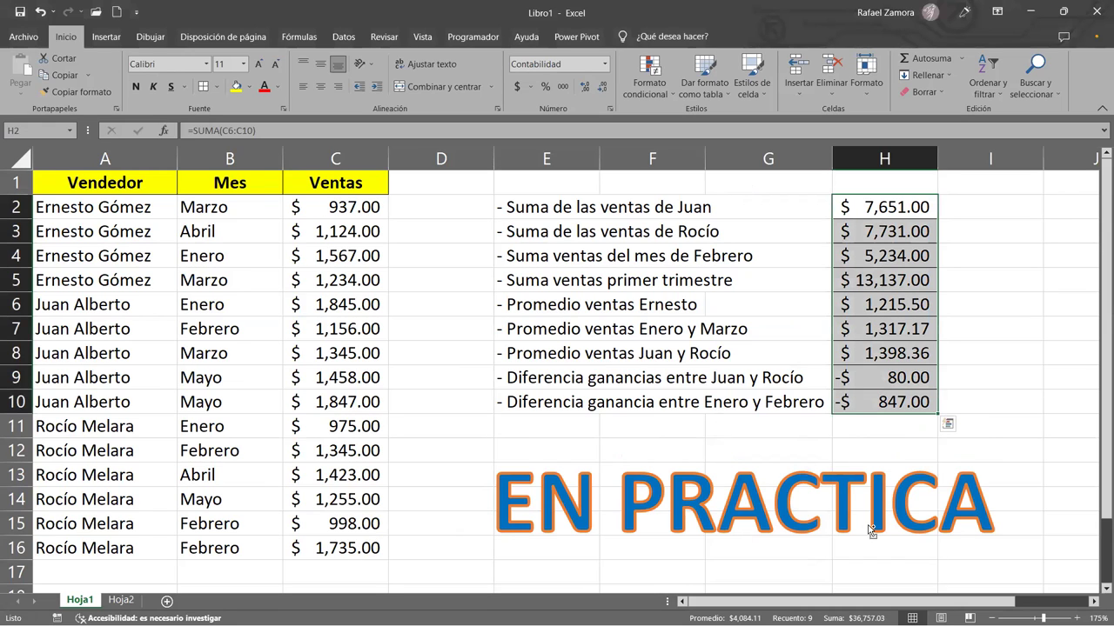
pyautogui.keyDown('ctrl'); pyautogui.scroll(-1, 867, 526); pyautogui.keyUp('ctrl')
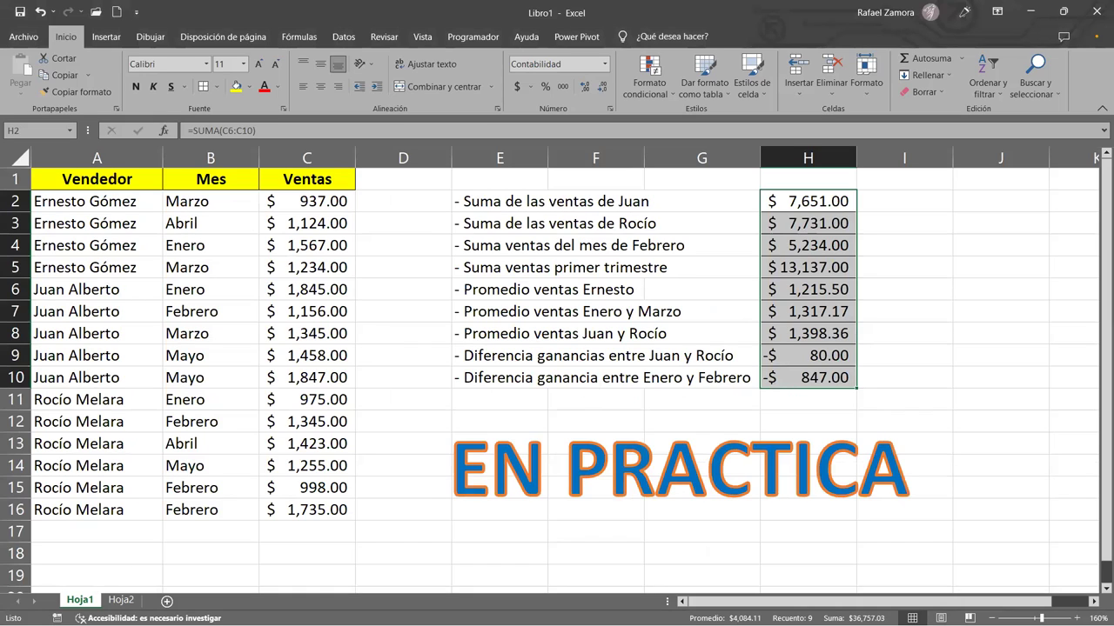
pyautogui.click(629, 487)
pyautogui.moveTo(631, 412); pyautogui.dragTo(640, 389)
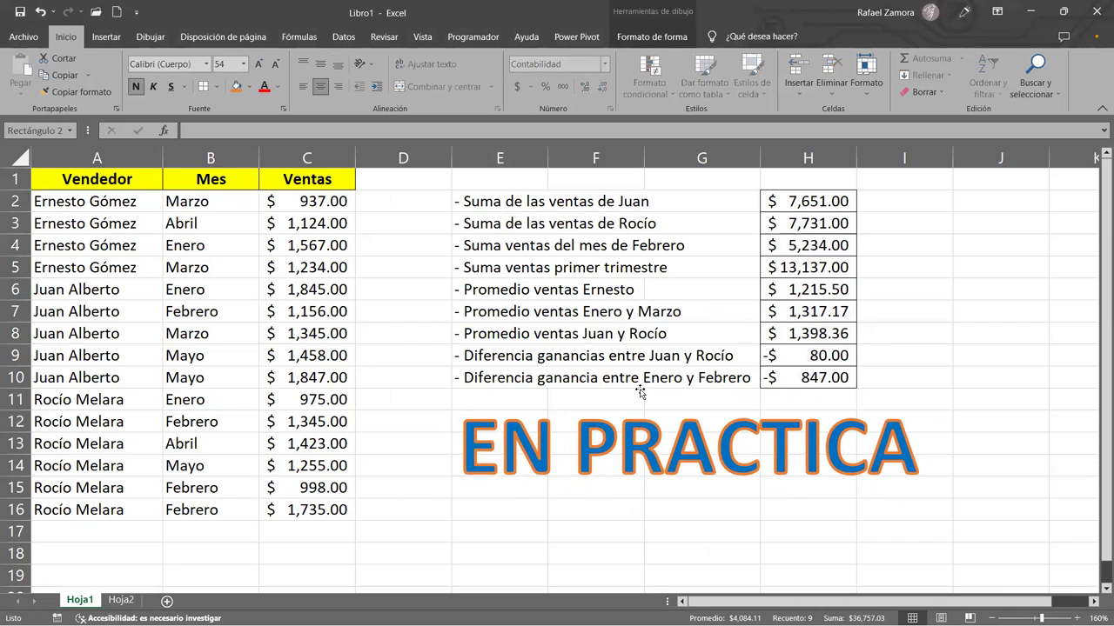
# Enter the label Ventas Ernesto in E17 and begin the Ventas Juan Alberto label below it
pyautogui.click(508, 548)
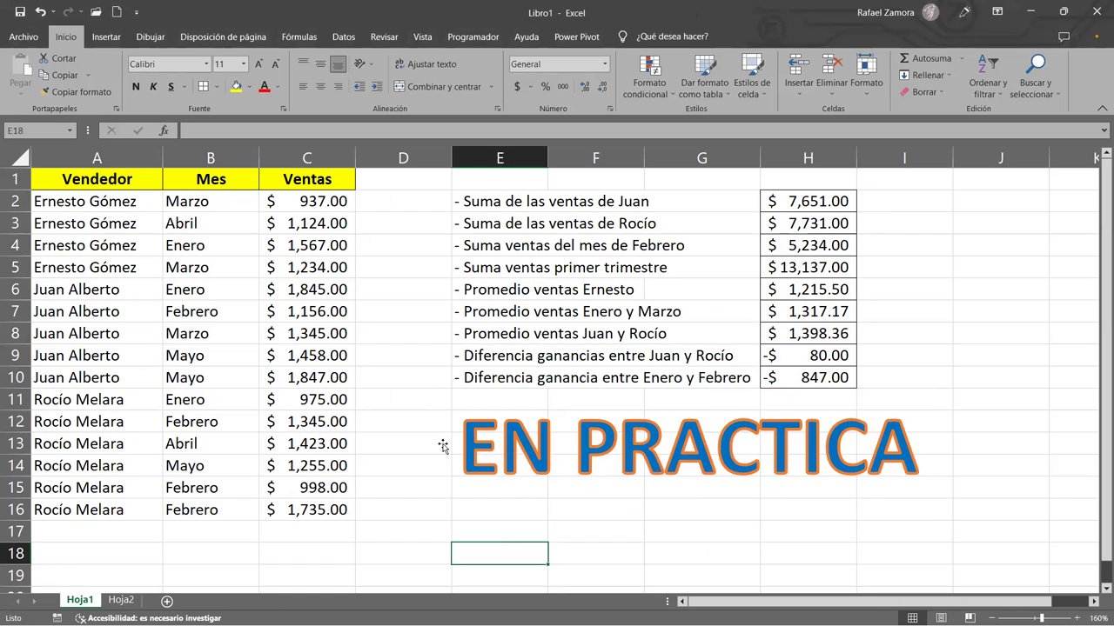
pyautogui.click(524, 532)
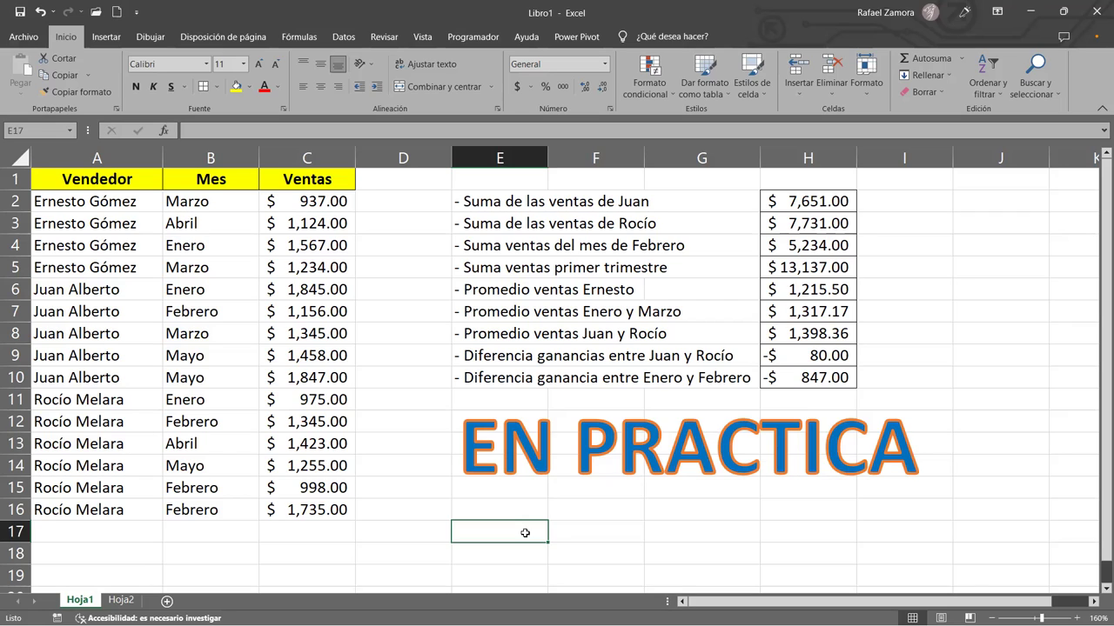
pyautogui.write('Ventas Er')
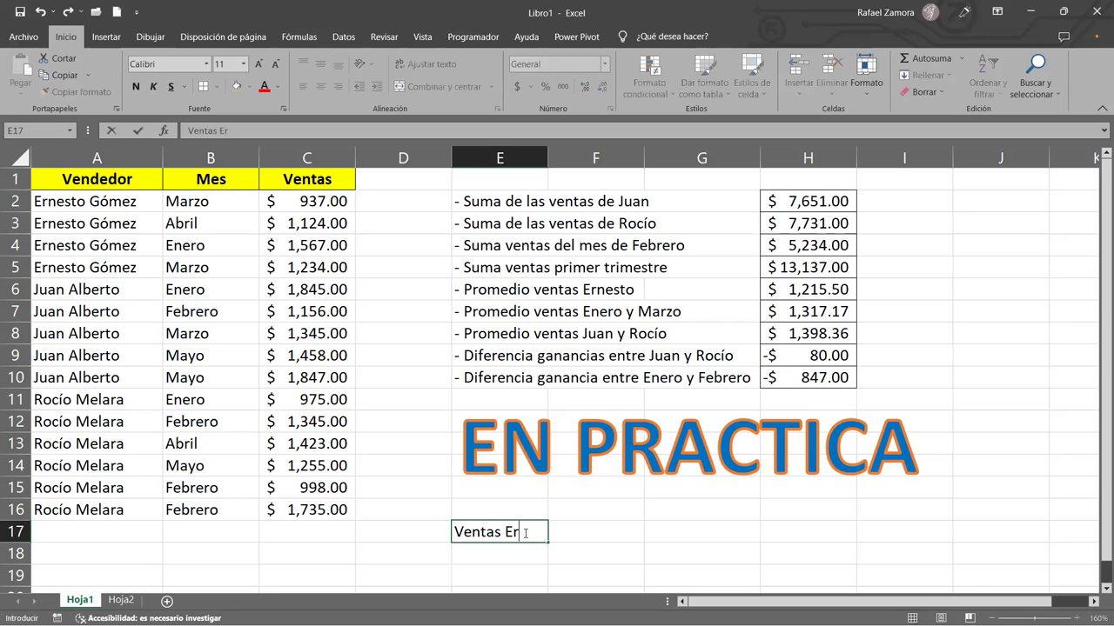
pyautogui.write('nest')
pyautogui.write('o')
pyautogui.press('Return')
pyautogui.scroll(-1, 514, 522)
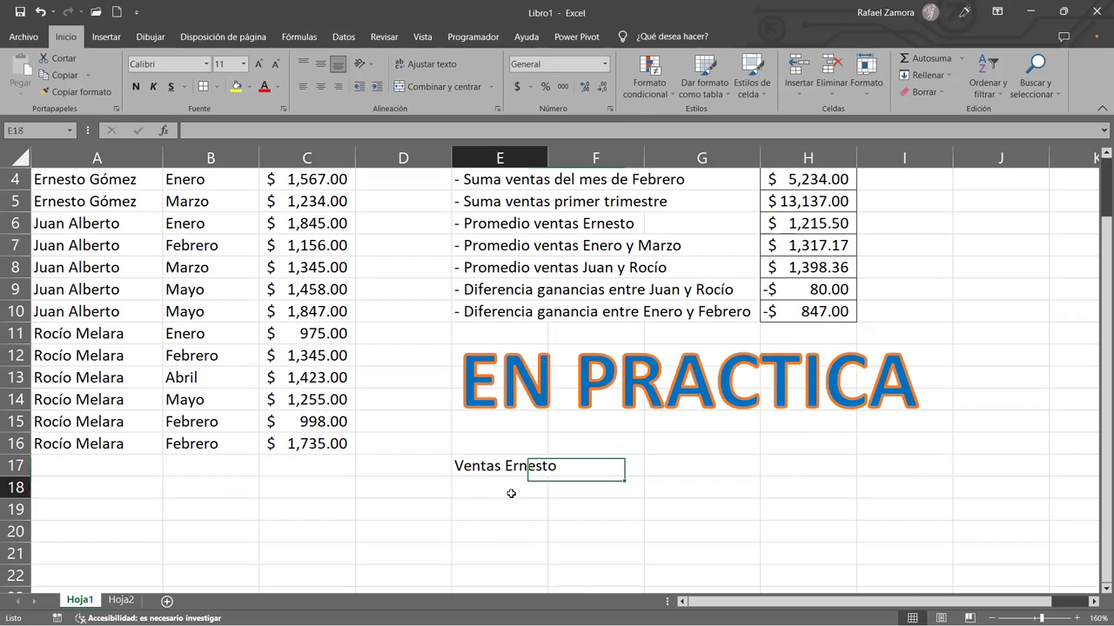
pyautogui.write('Ventas EJuan ALberto')
# Correct and commit Ventas Juan Alberto in E18, then add Ventas Rocío in E19
pyautogui.press('BackSpace')
pyautogui.press('BackSpace')
pyautogui.press('BackSpace')
pyautogui.write('lberto')
pyautogui.press('BackSpace')
pyautogui.write('o')
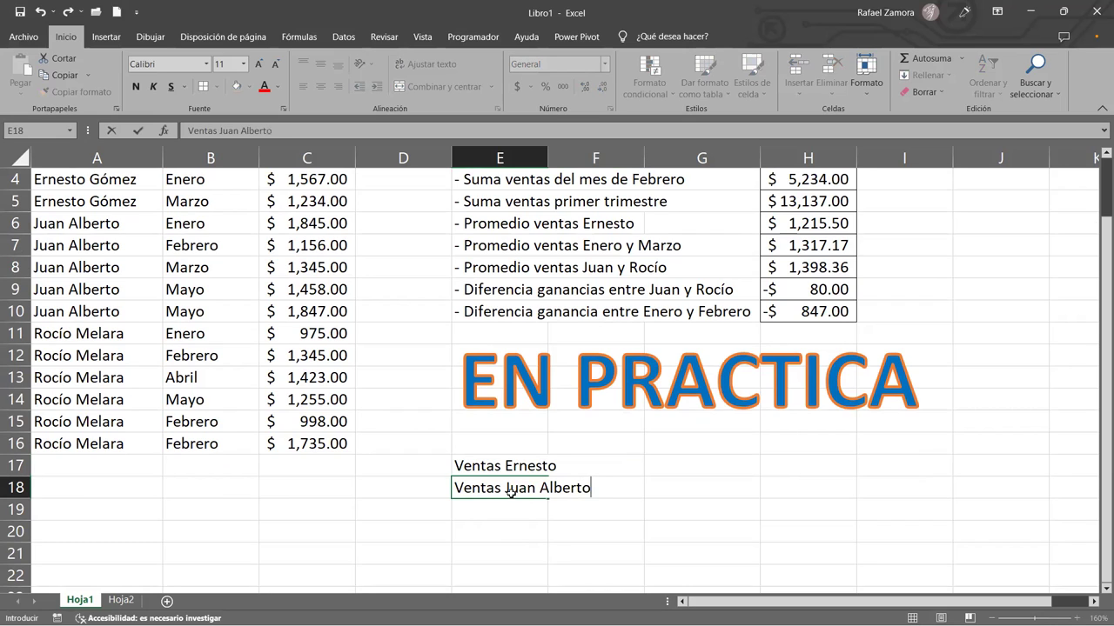
pyautogui.press('Return')
pyautogui.write('Ventas ')
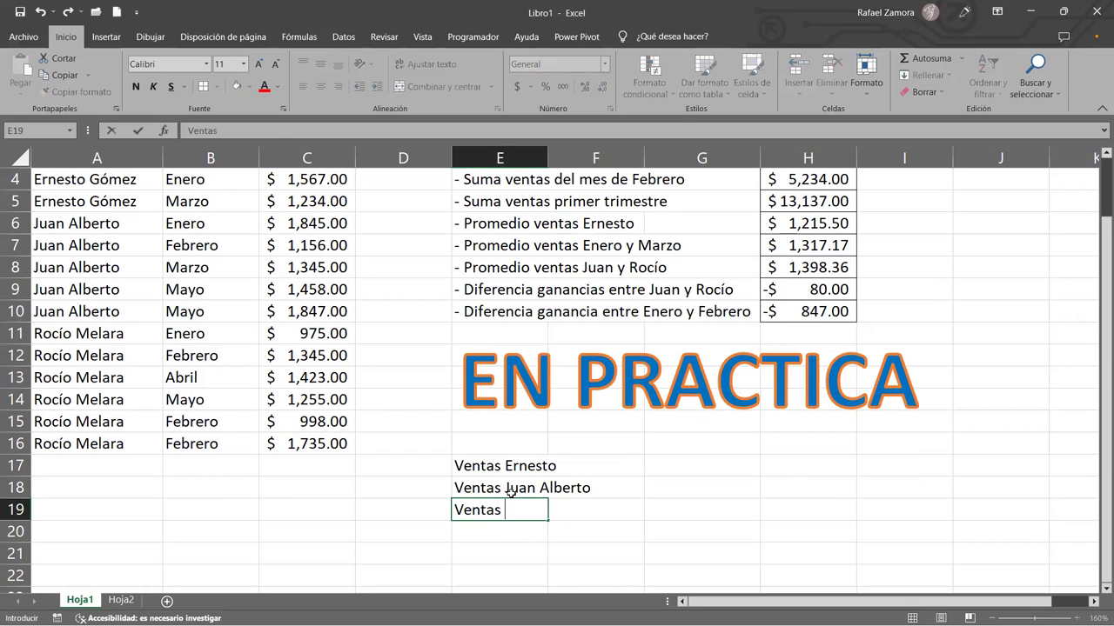
pyautogui.write('Rocpio')
pyautogui.press('BackSpace')
pyautogui.press('BackSpace')
pyautogui.press('BackSpace')
pyautogui.write('ío')
pyautogui.press('Return')
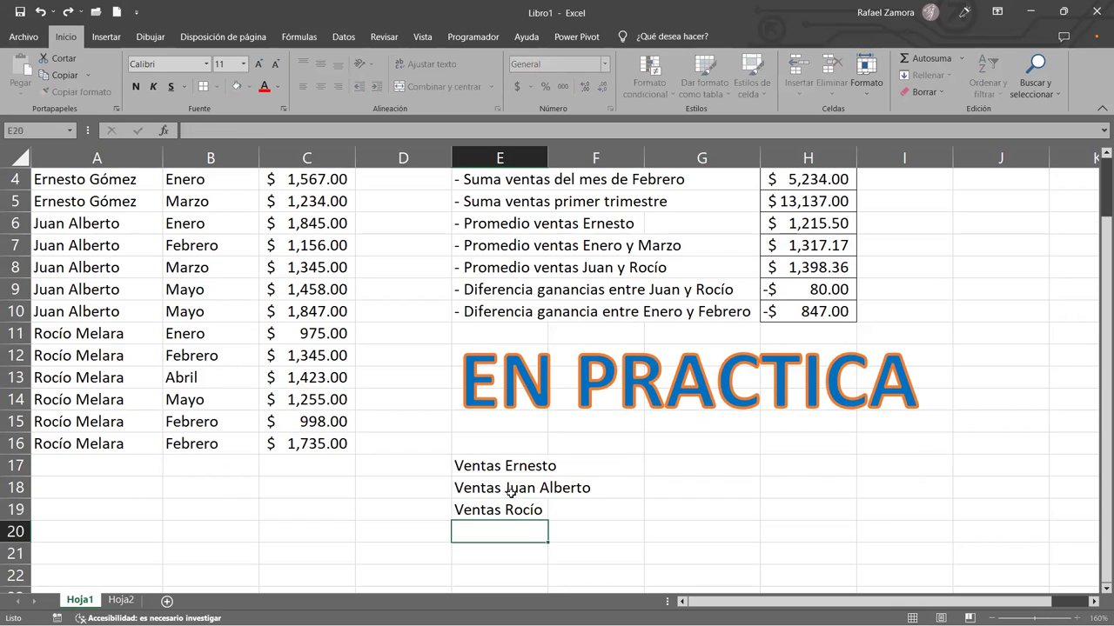
# Apply Todos los bordes to the seller total cells G17:G19
pyautogui.moveTo(693, 468); pyautogui.dragTo(666, 514)
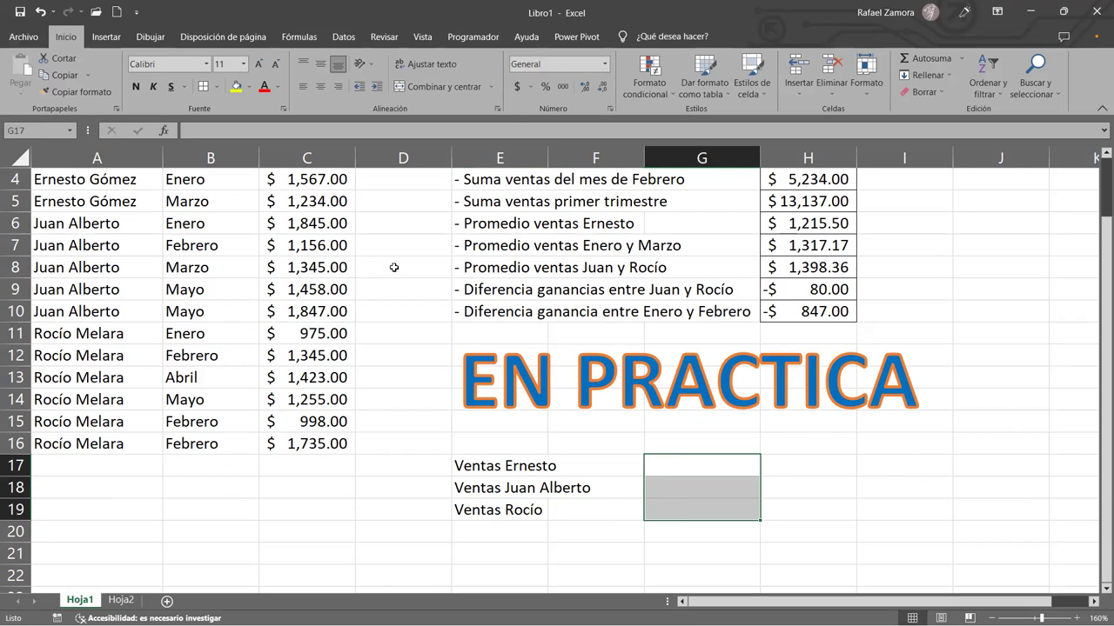
pyautogui.click(205, 91)
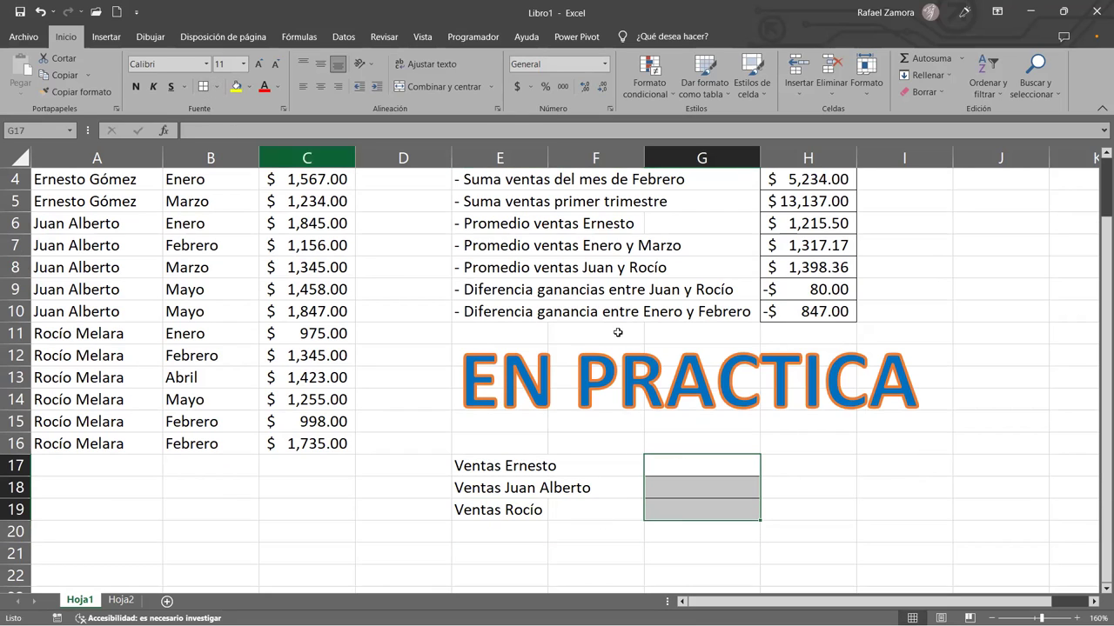
pyautogui.click(914, 518)
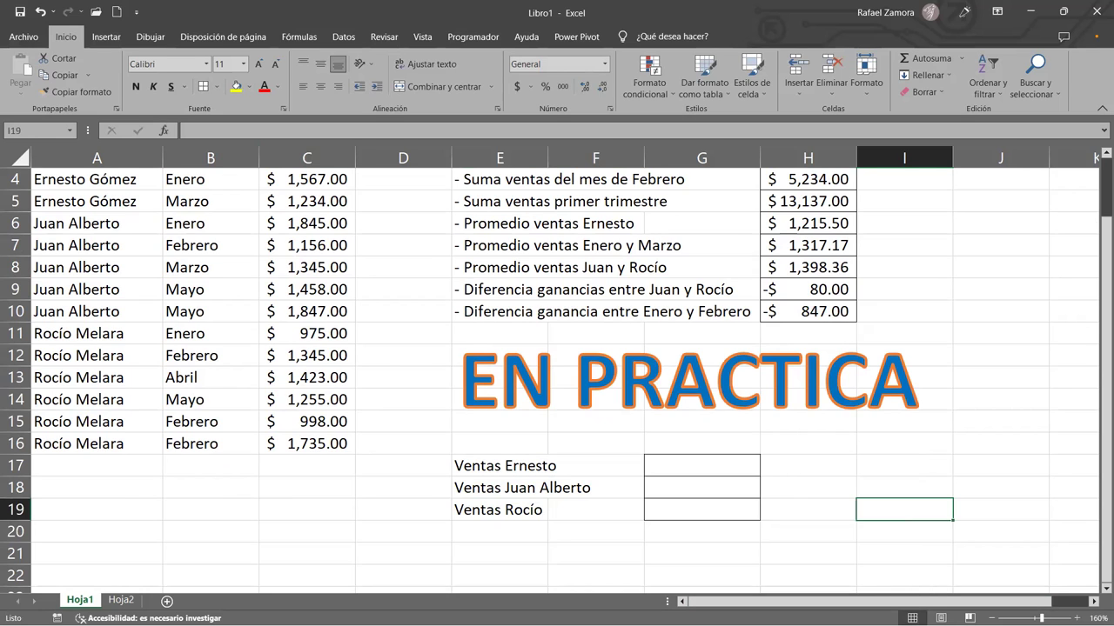
pyautogui.scroll(1, 636, 428)
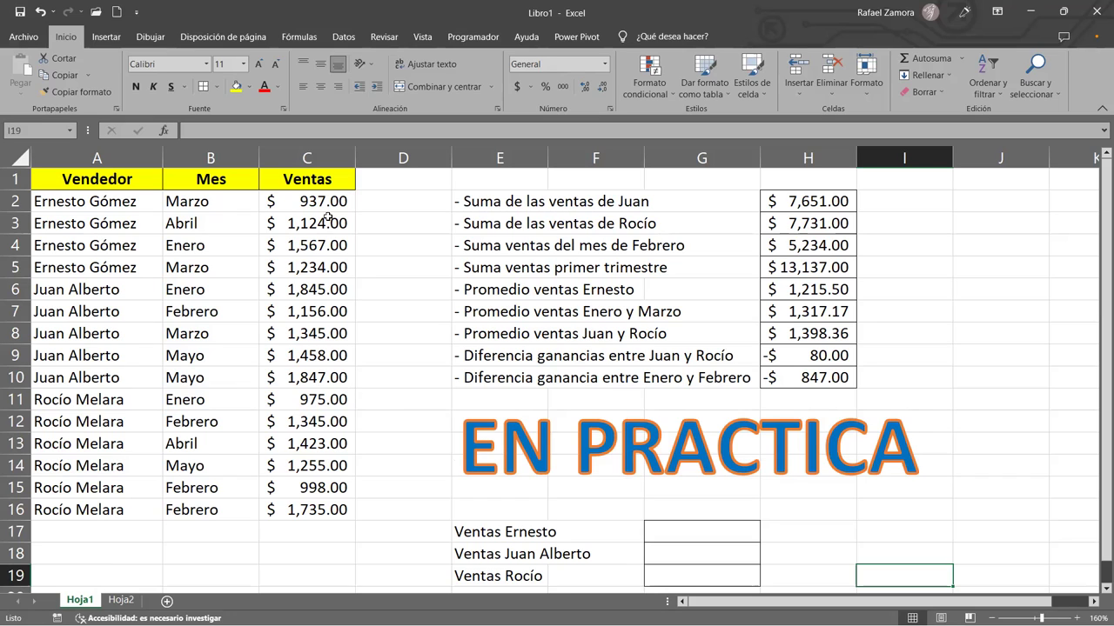
# Name C2:C5 as ernesto and C6:C10 as juan through the Name Box
pyautogui.moveTo(324, 203); pyautogui.dragTo(310, 267)
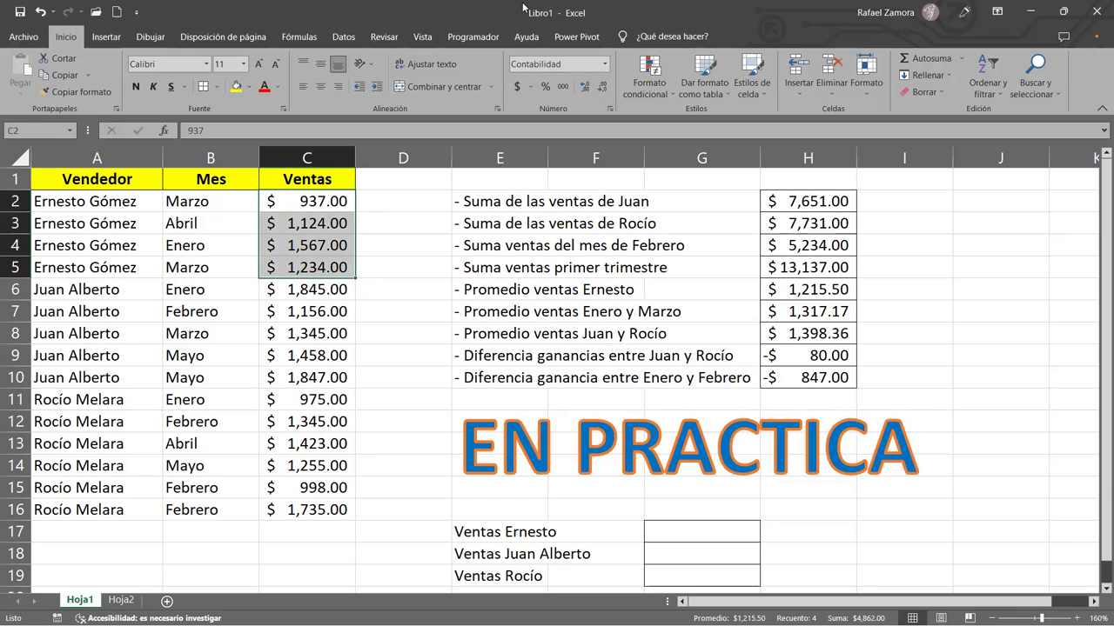
pyautogui.click(37, 132)
pyautogui.write('ernesto')
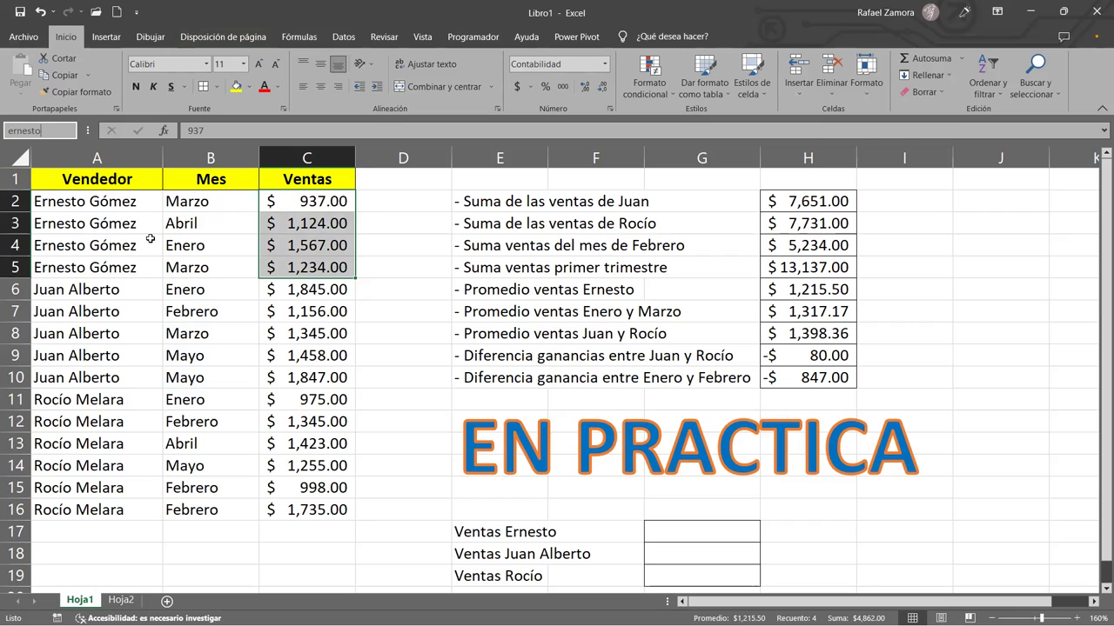
pyautogui.moveTo(288, 289); pyautogui.dragTo(292, 378)
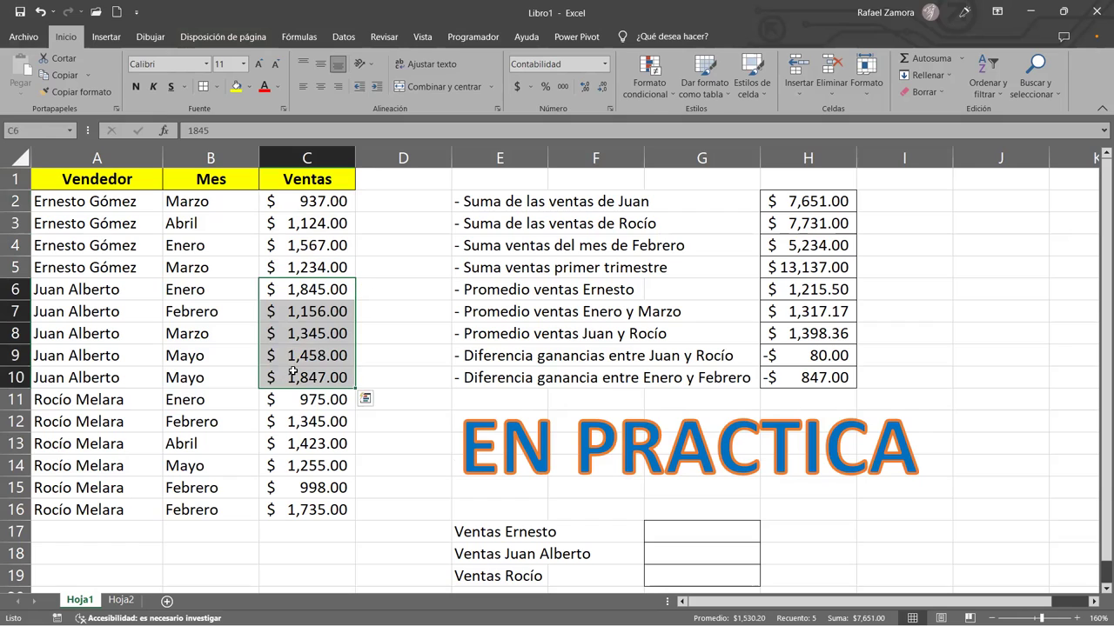
pyautogui.click(50, 131)
pyautogui.write('juan')
pyautogui.press('Return')
# Name Rocío's sales range C11:C16 as rocio
pyautogui.click(318, 402)
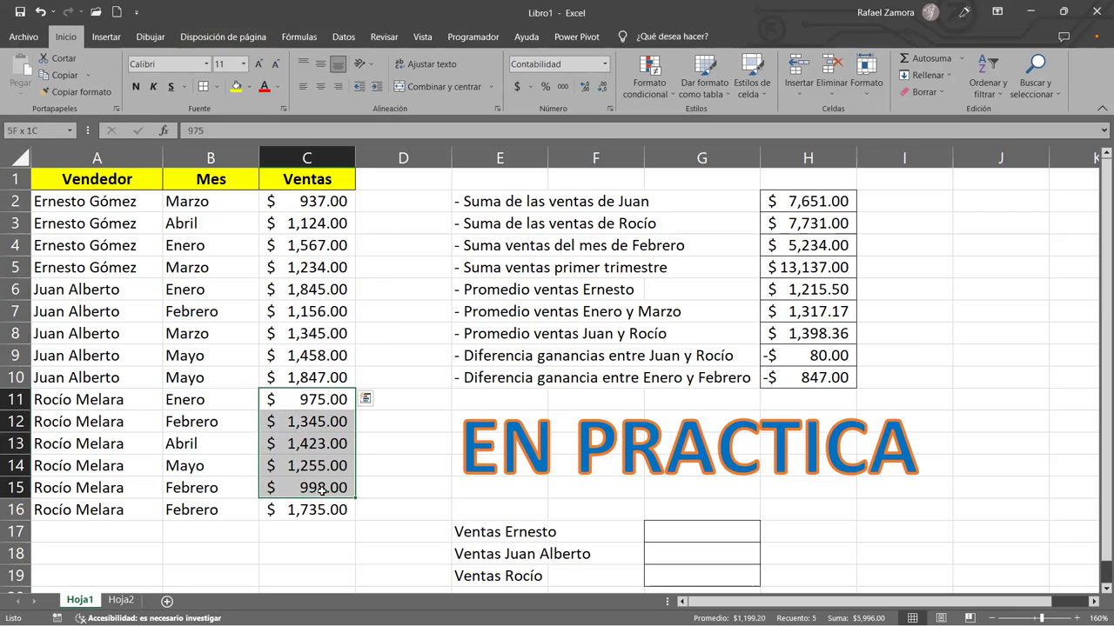
pyautogui.moveTo(317, 408); pyautogui.dragTo(323, 502)
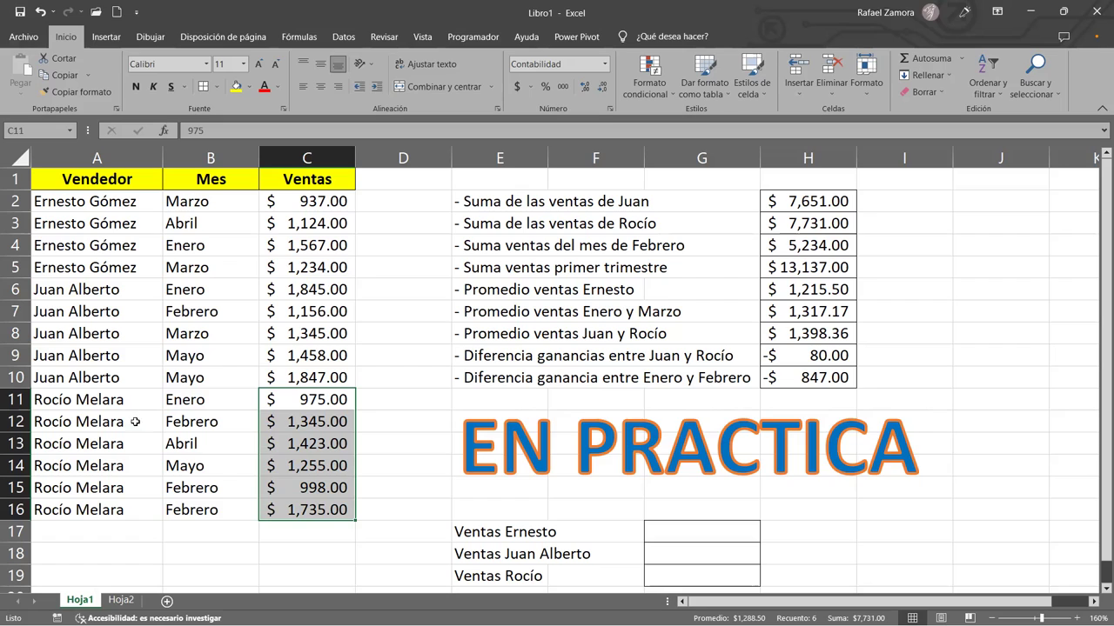
pyautogui.click(50, 134)
pyautogui.write('roc')
pyautogui.press('Return')
pyautogui.click(315, 374)
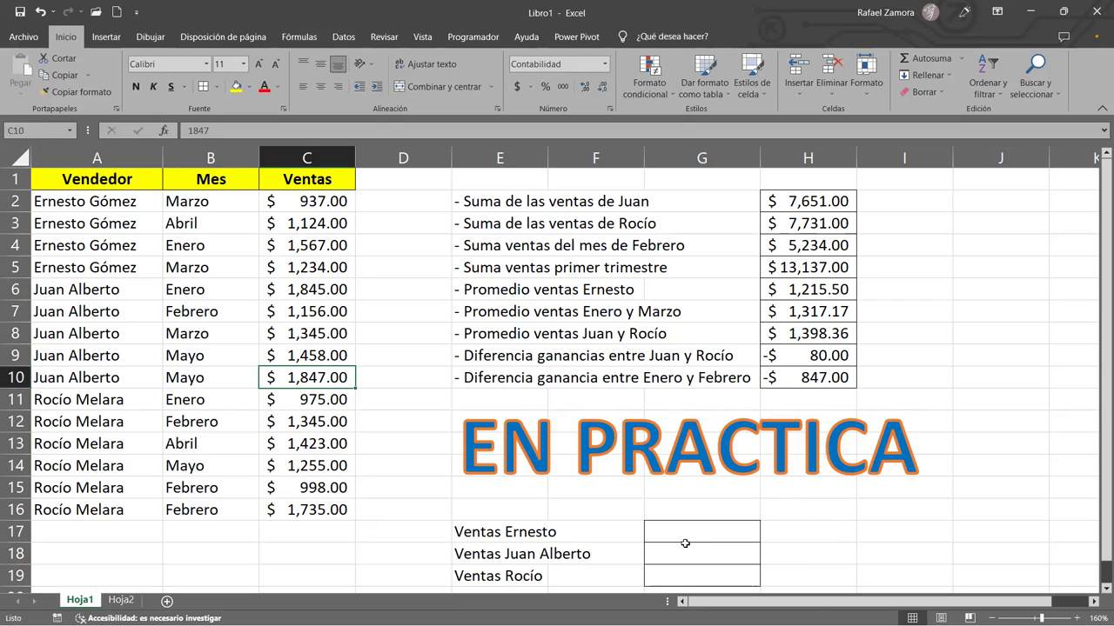
# Enter =SUMA(ernesto) in G17 to total Ernesto's sales
pyautogui.click(712, 529)
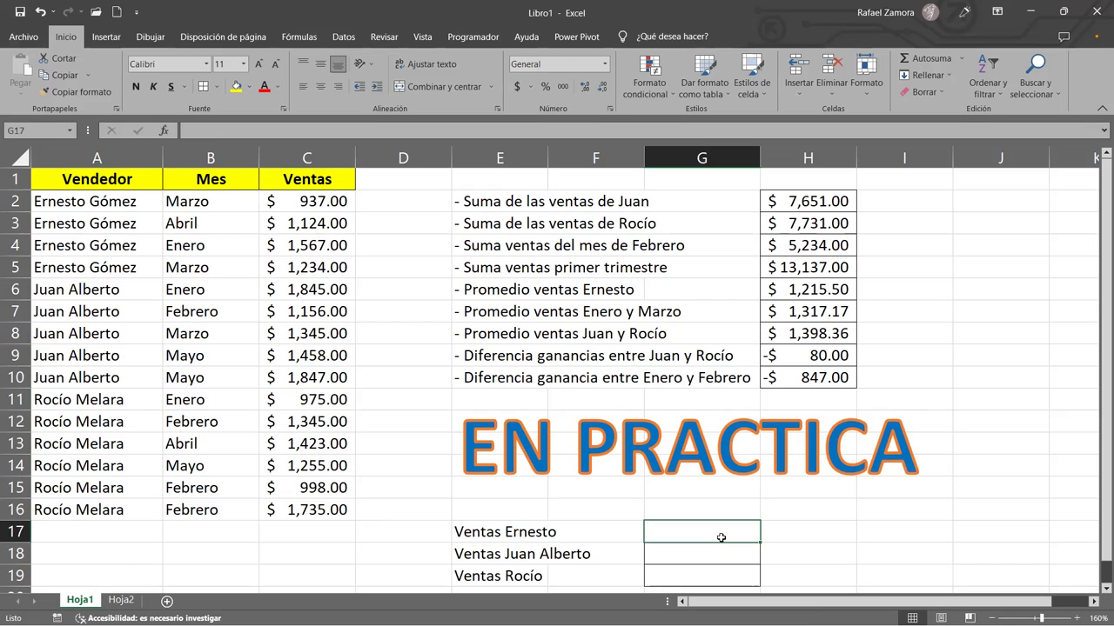
pyautogui.write('=')
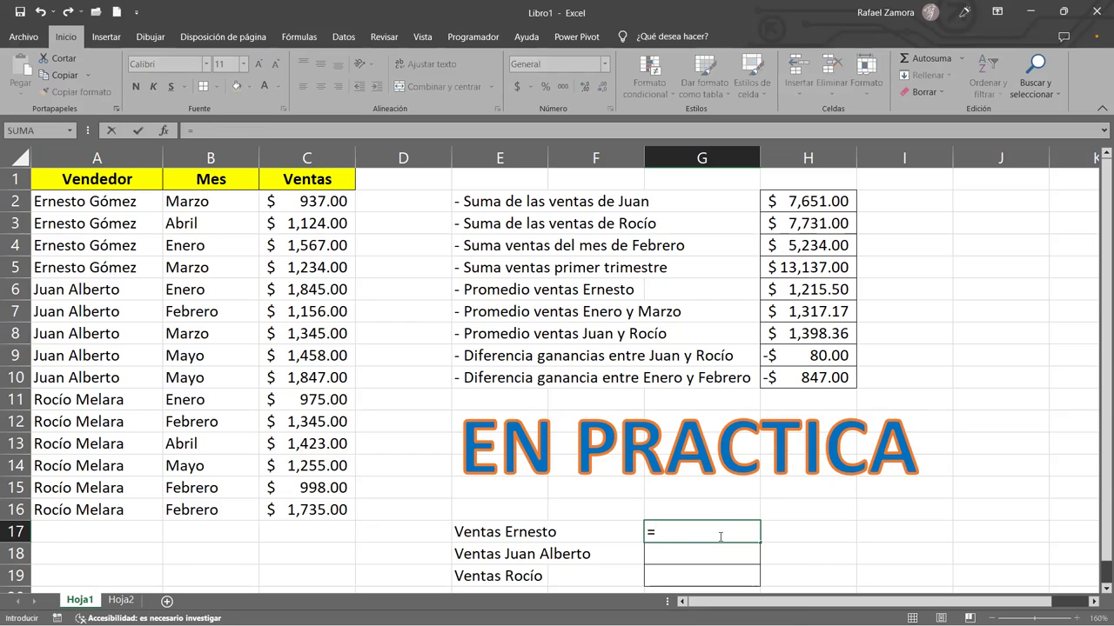
pyautogui.write('SUMA(e')
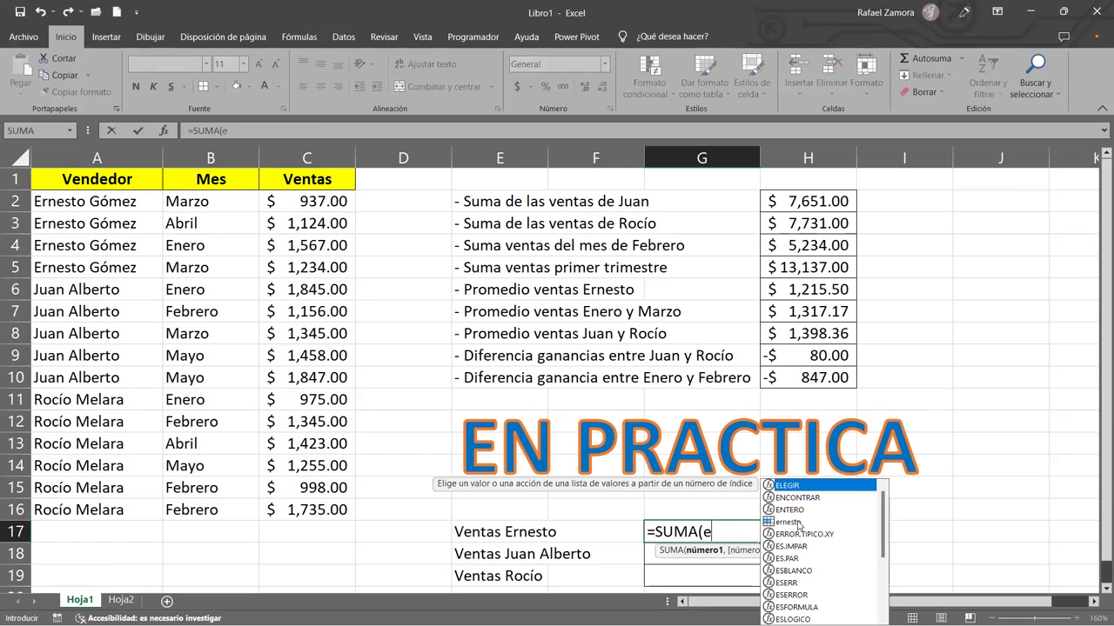
pyautogui.write('rnesto)')
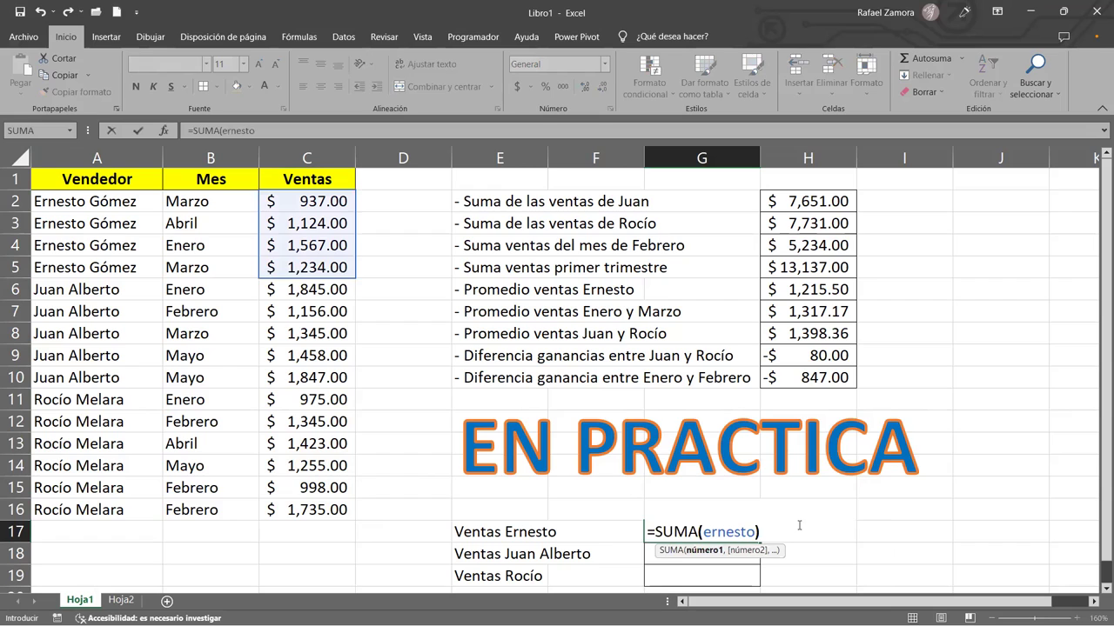
pyautogui.press('Return')
# Give G17:G19 Contabilidad accounting format and recheck Ernesto's range C2:C5
pyautogui.click(728, 530)
pyautogui.hotkey('shift', 'Down')
pyautogui.hotkey('shift', 'Down')
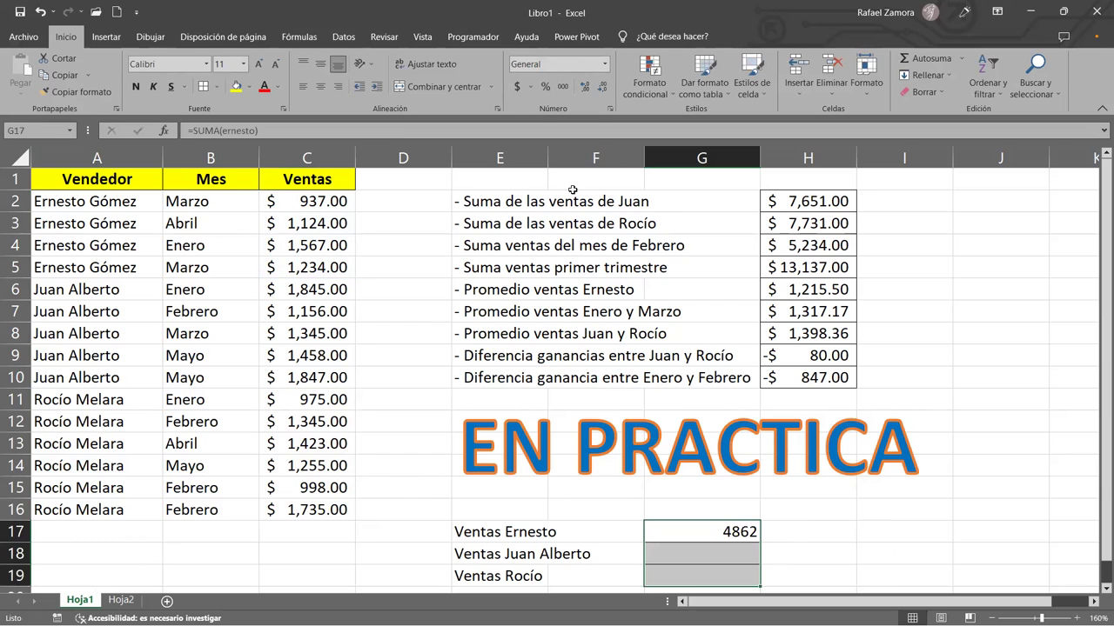
pyautogui.click(514, 87)
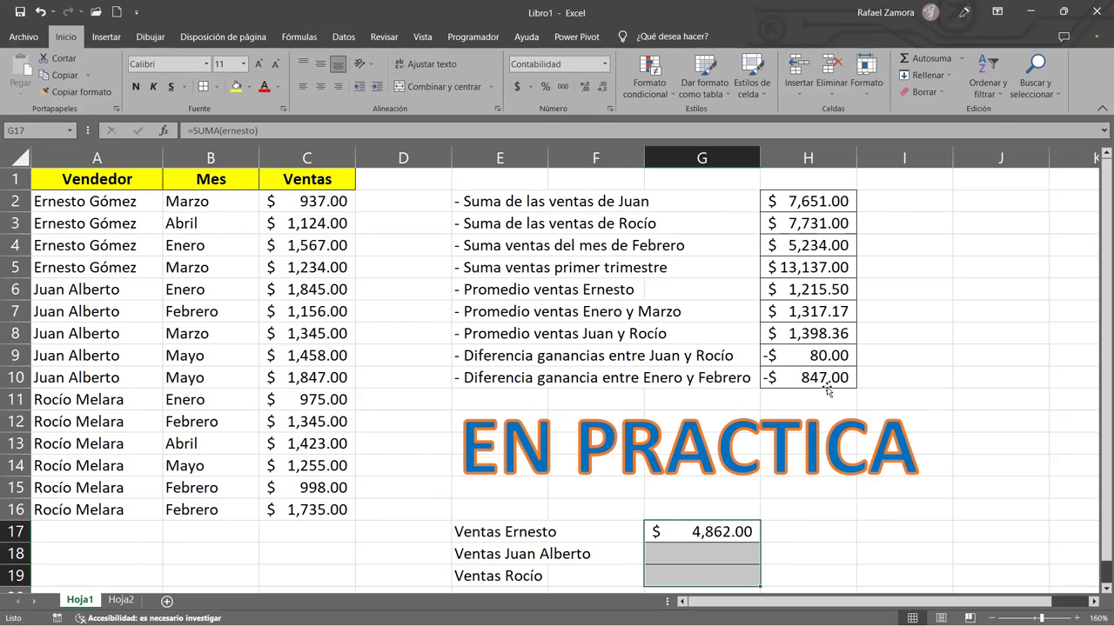
pyautogui.click(837, 515)
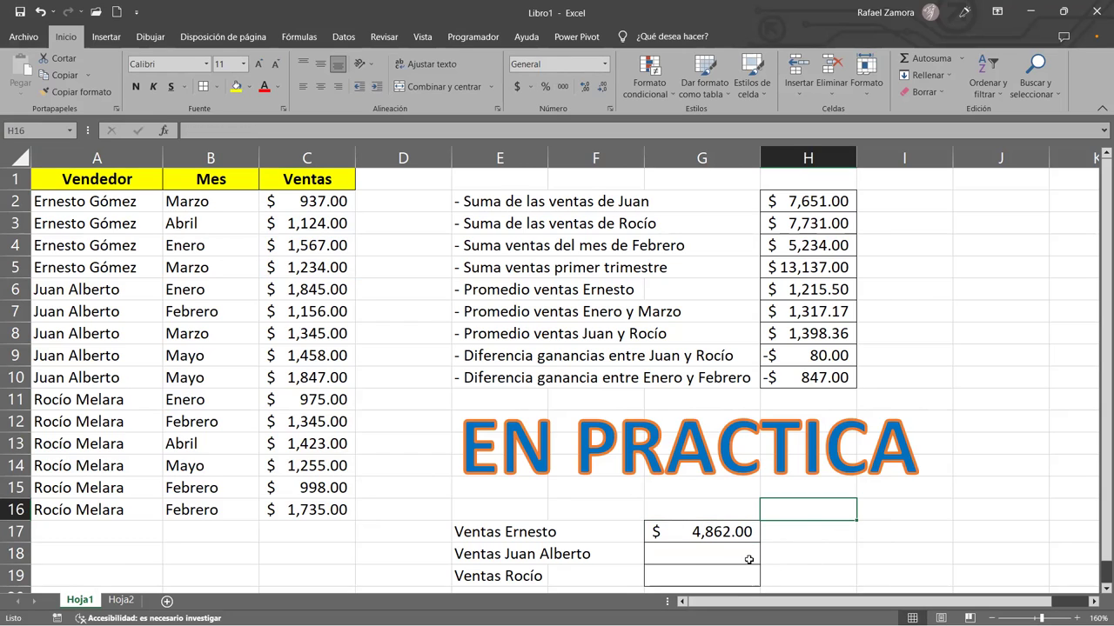
pyautogui.moveTo(312, 202); pyautogui.dragTo(294, 269)
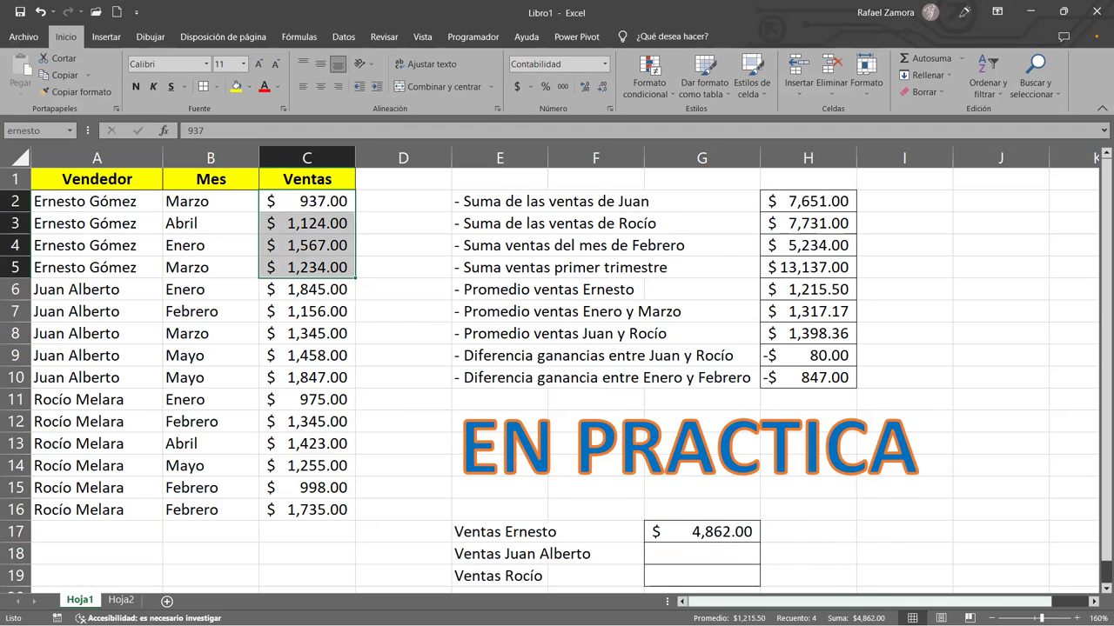
# Enter =SUMA(juan) in G18 using autocomplete, then verify the juan range C6:C10
pyautogui.click(729, 557)
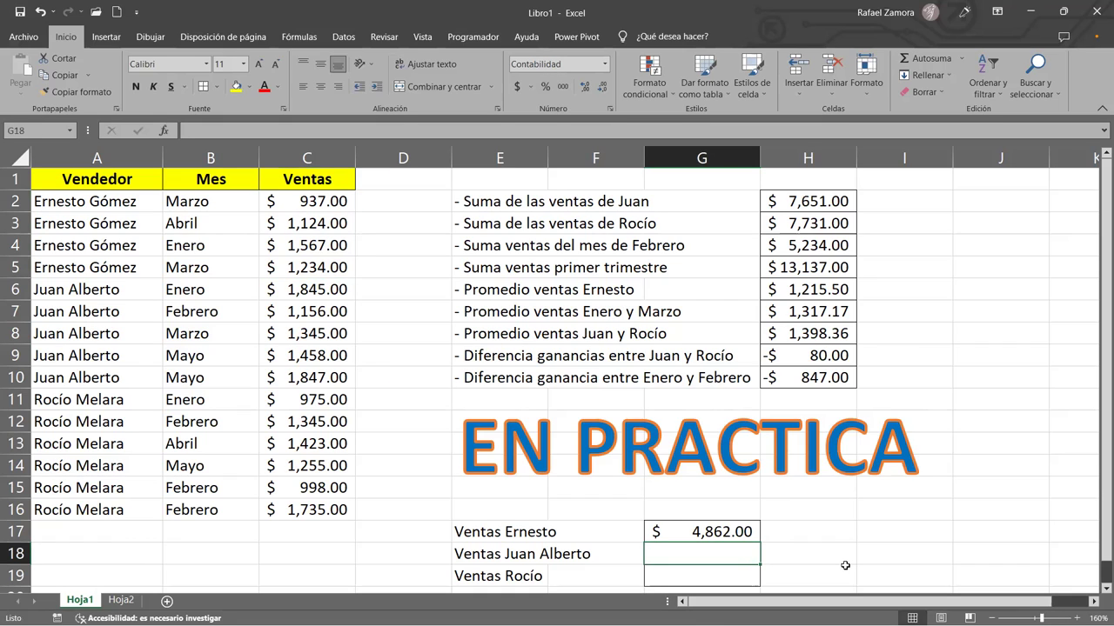
pyautogui.write('=')
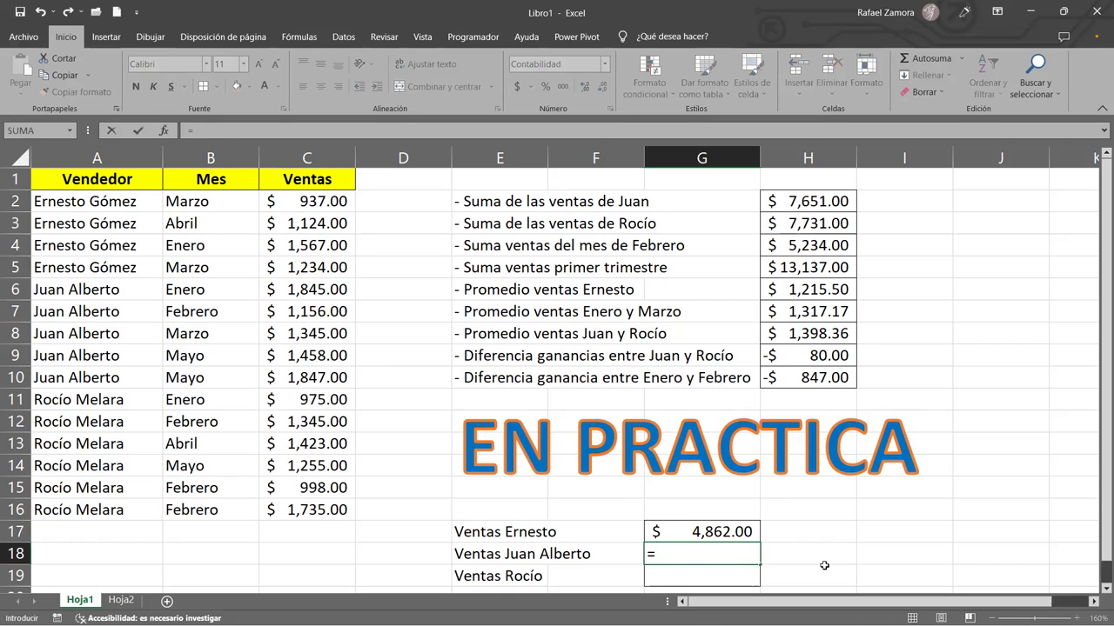
pyautogui.write('SUMA(')
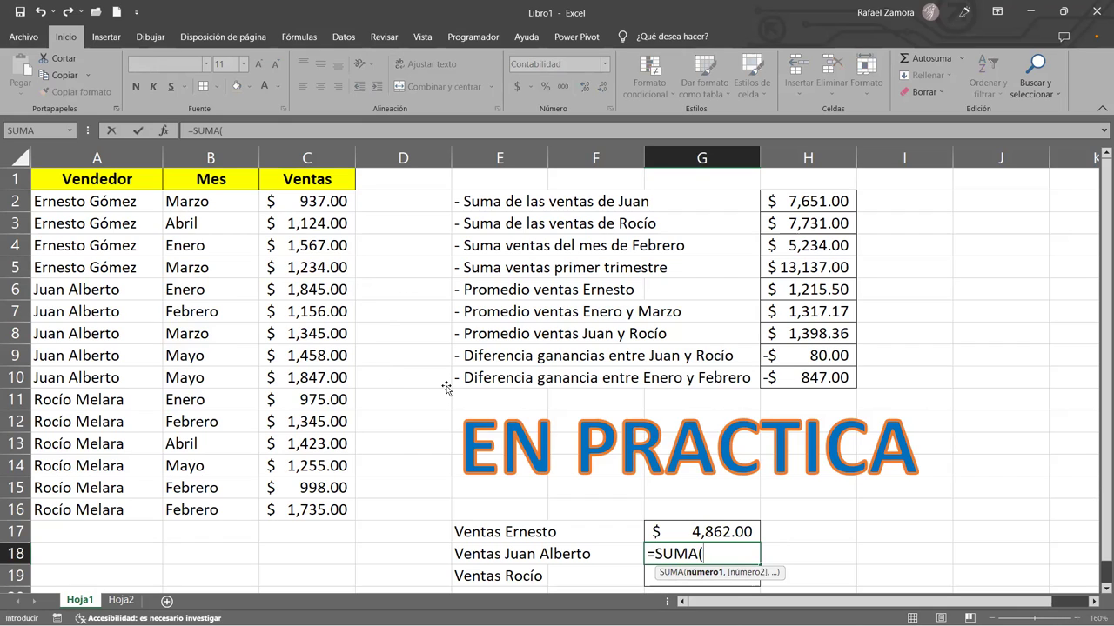
pyautogui.write('ju')
pyautogui.press('Tab')
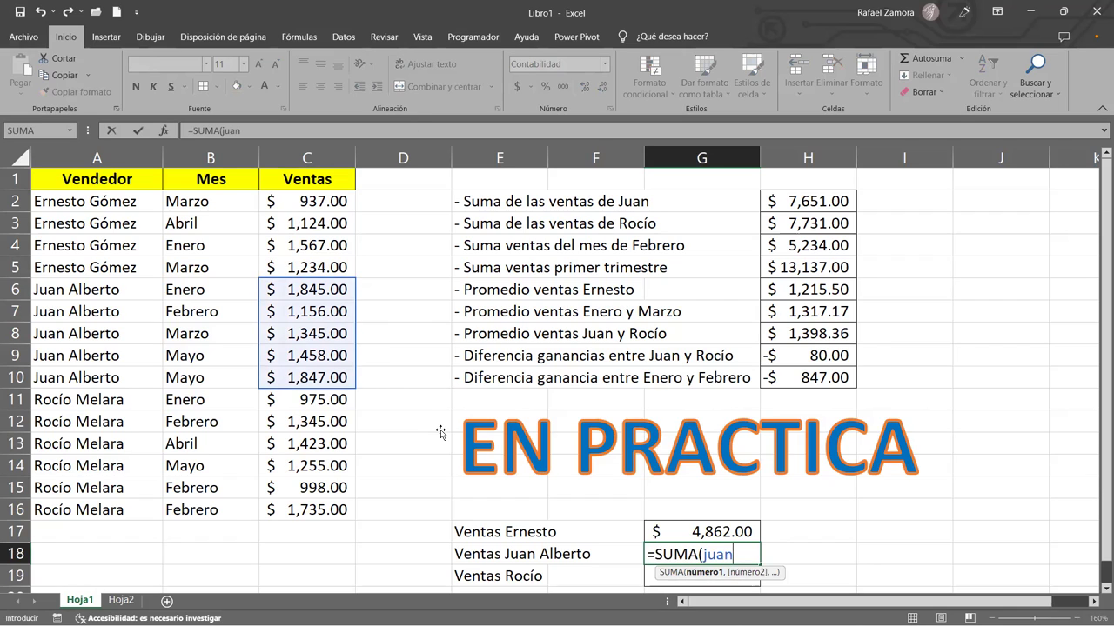
pyautogui.write(')')
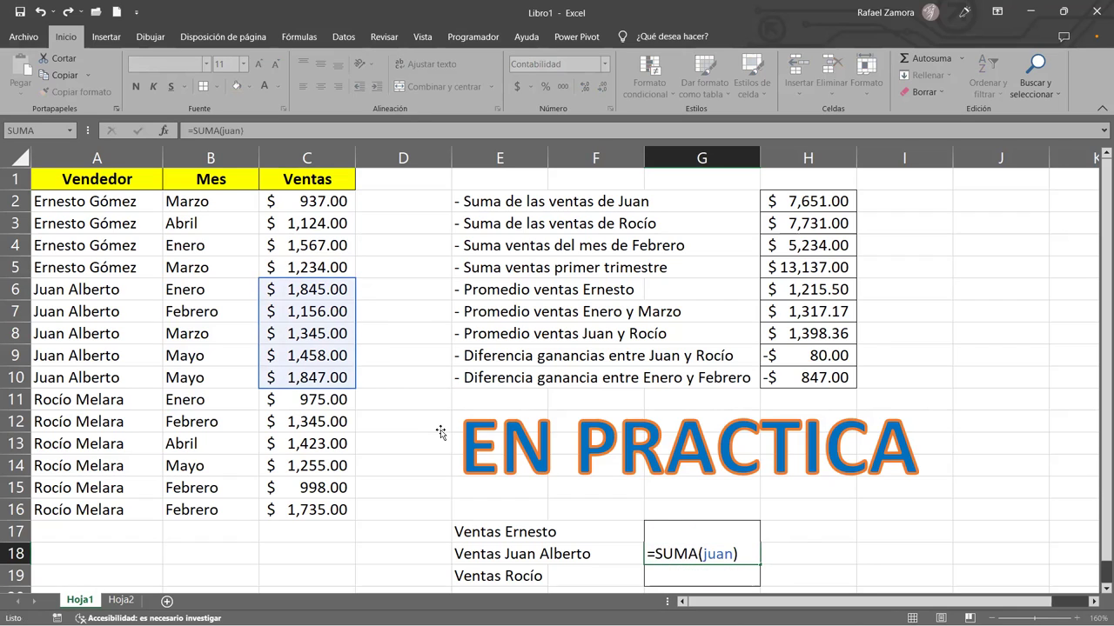
pyautogui.press('Return')
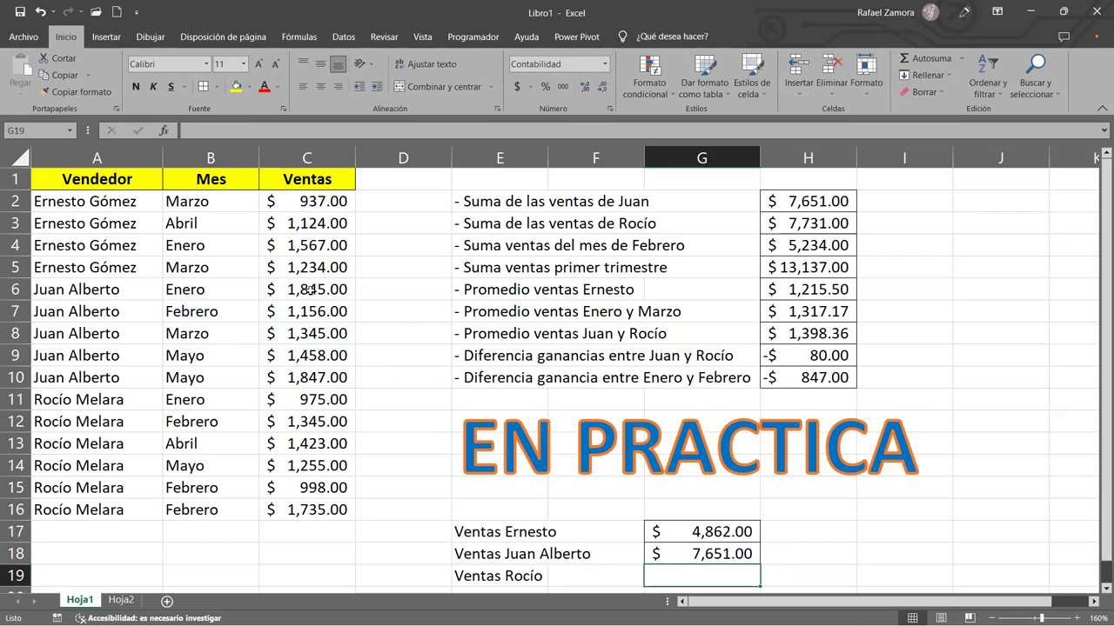
pyautogui.click(312, 292)
pyautogui.moveTo(311, 292); pyautogui.dragTo(311, 370)
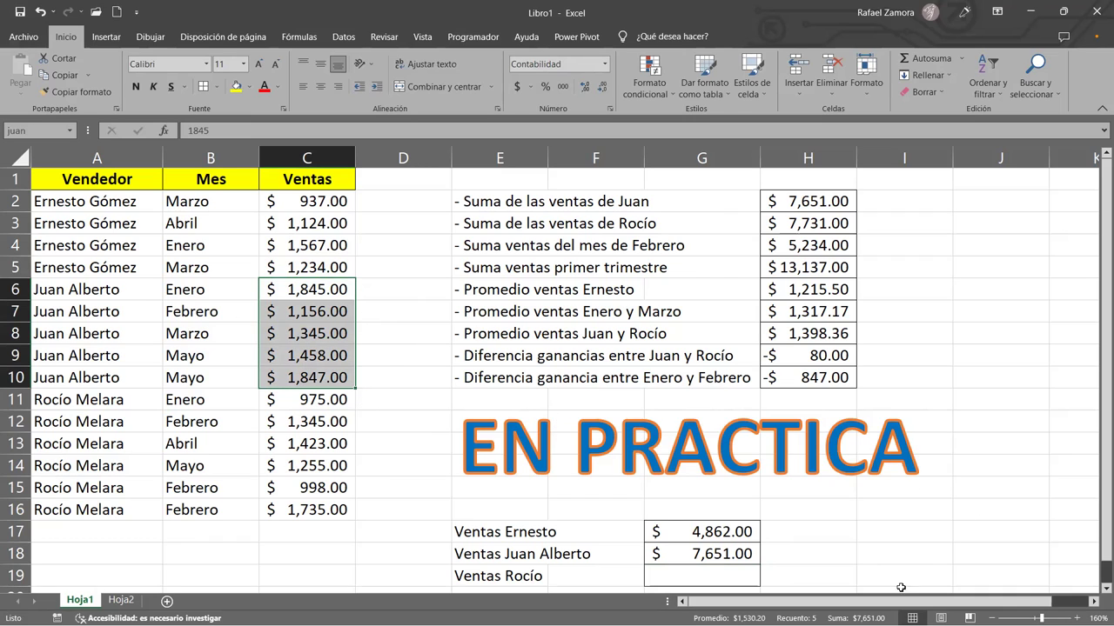
# Enter =SUMA(rocio) in G19 for Rocío's sales total
pyautogui.click(752, 583)
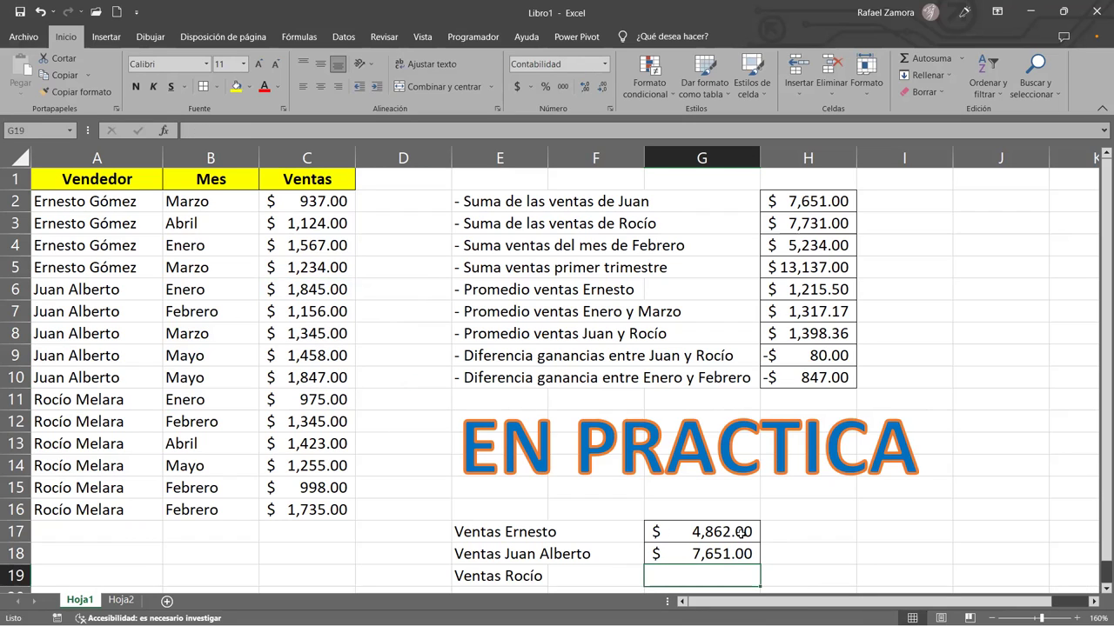
pyautogui.write('=')
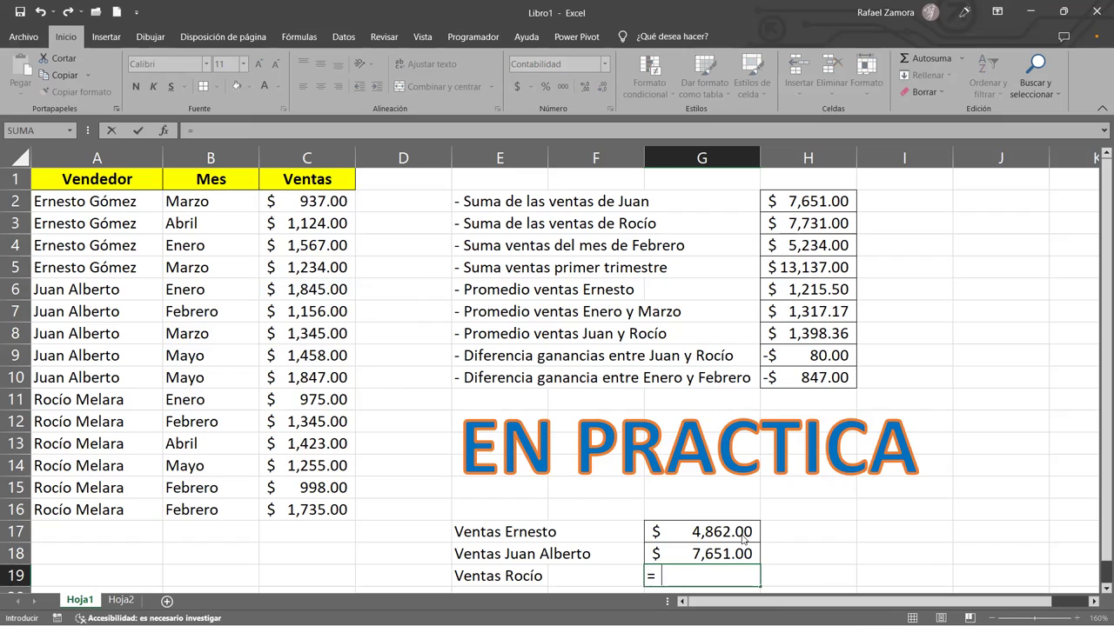
pyautogui.write('SUMA(')
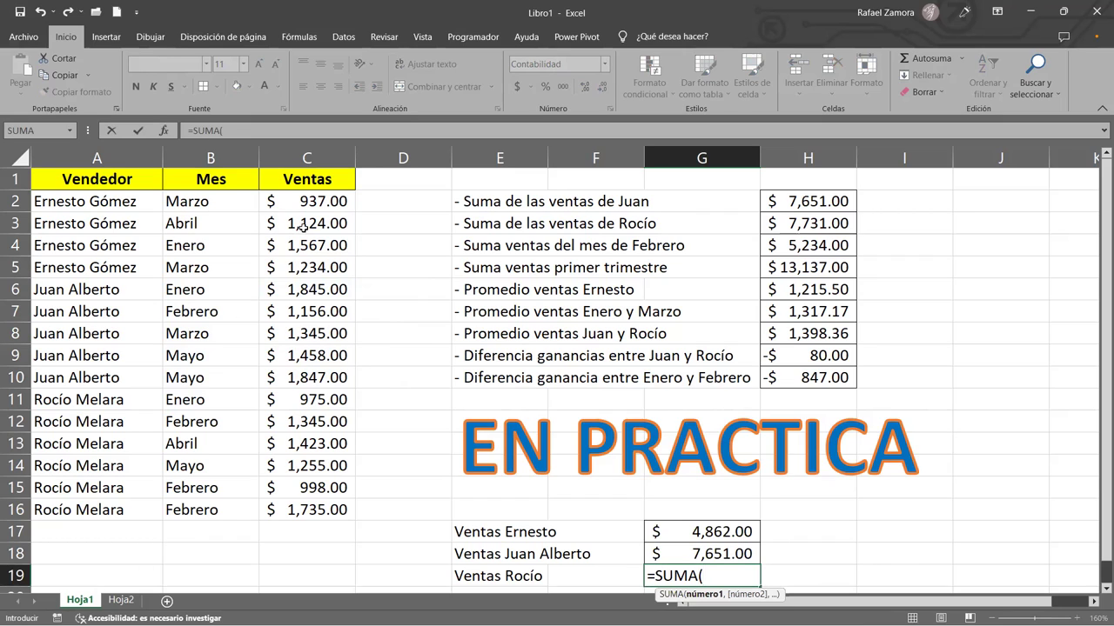
pyautogui.write('roci')
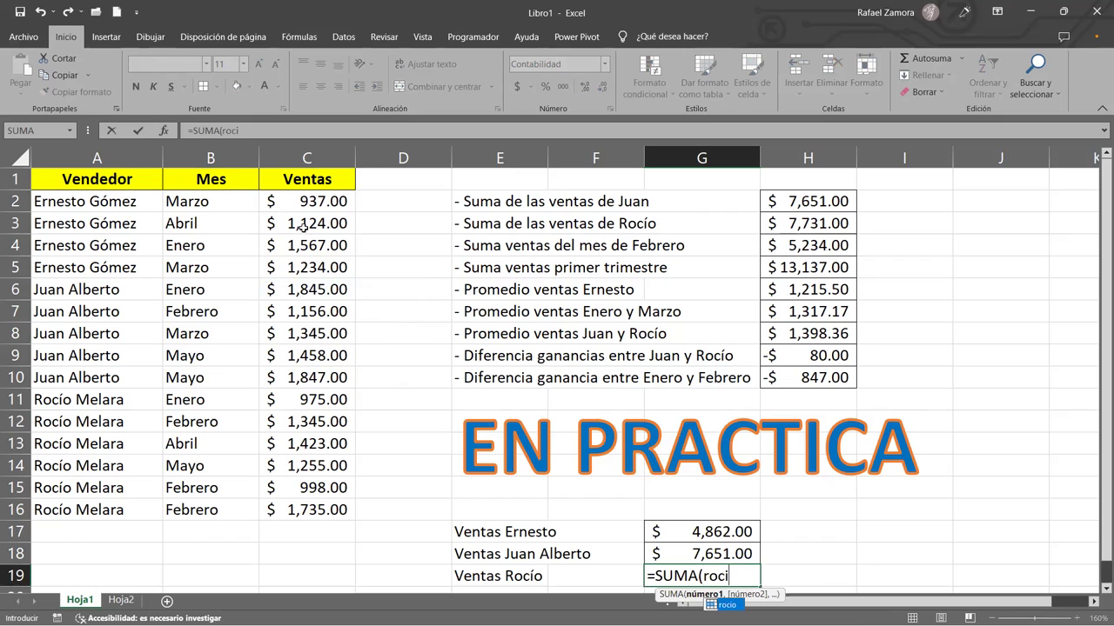
pyautogui.write('o)')
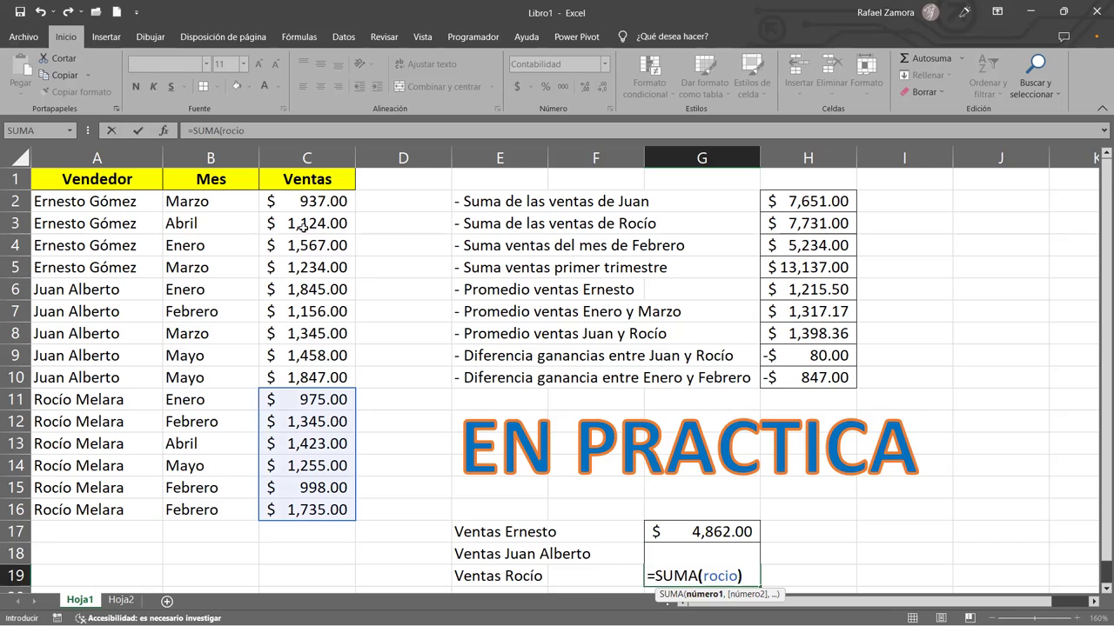
pyautogui.press('Return')
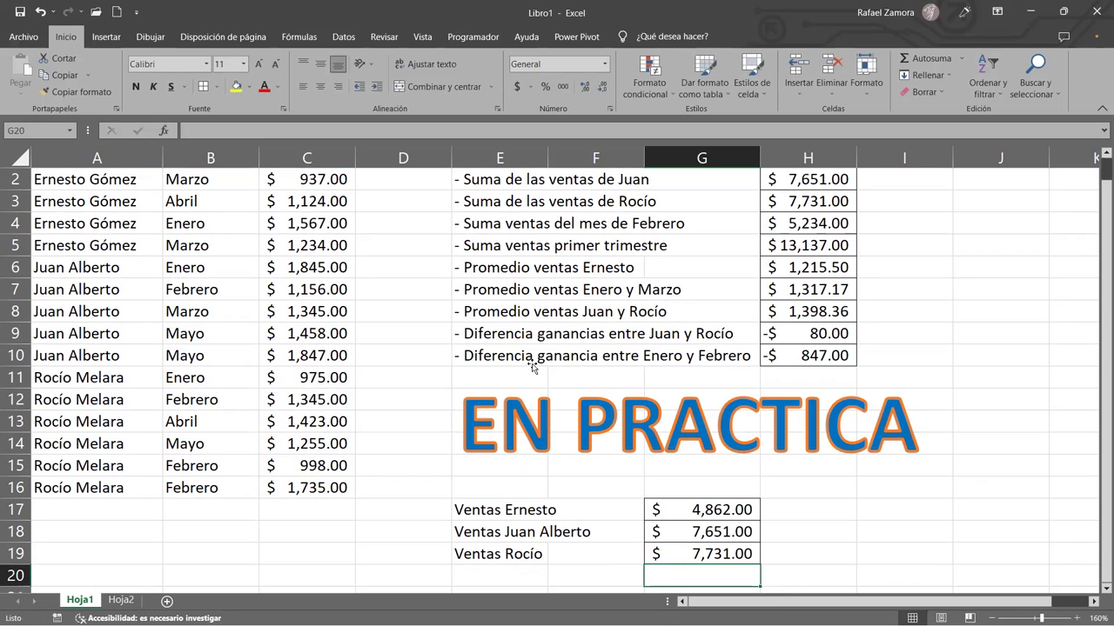
# Verify the rocio range C11:C16, then move the totals block E17:G19 up to E16:G18
pyautogui.click(284, 383)
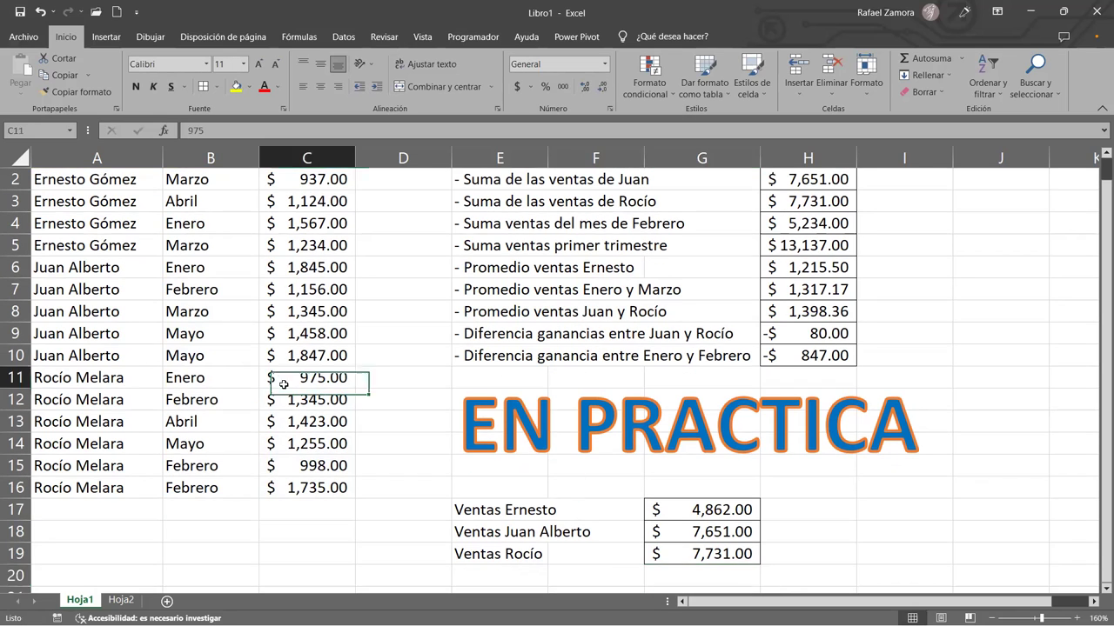
pyautogui.moveTo(284, 384); pyautogui.dragTo(296, 483)
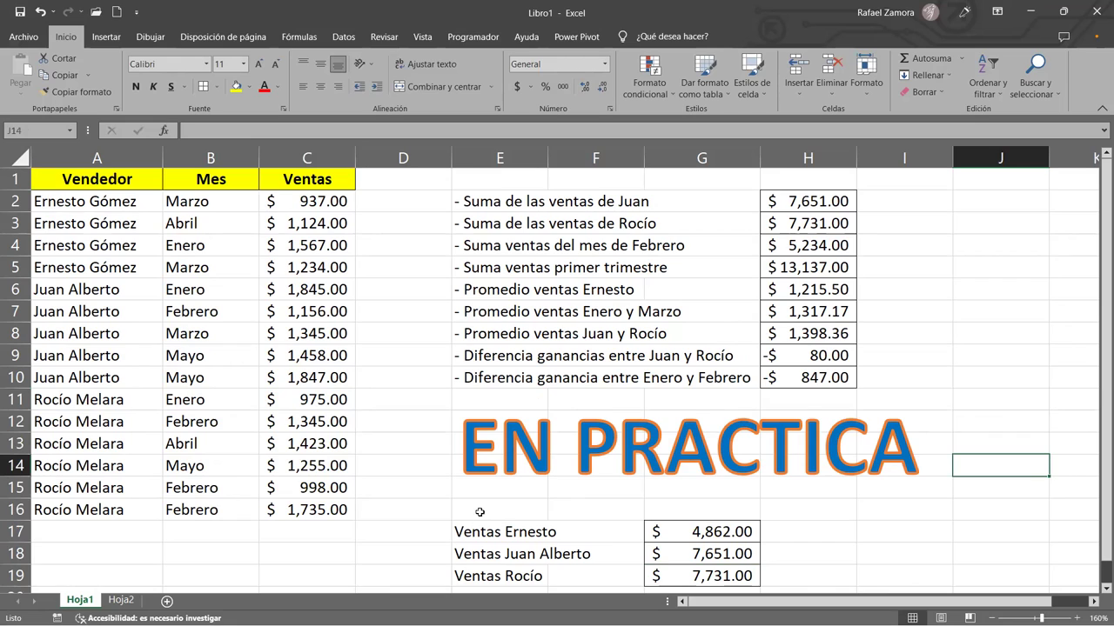
pyautogui.moveTo(474, 529); pyautogui.dragTo(700, 576)
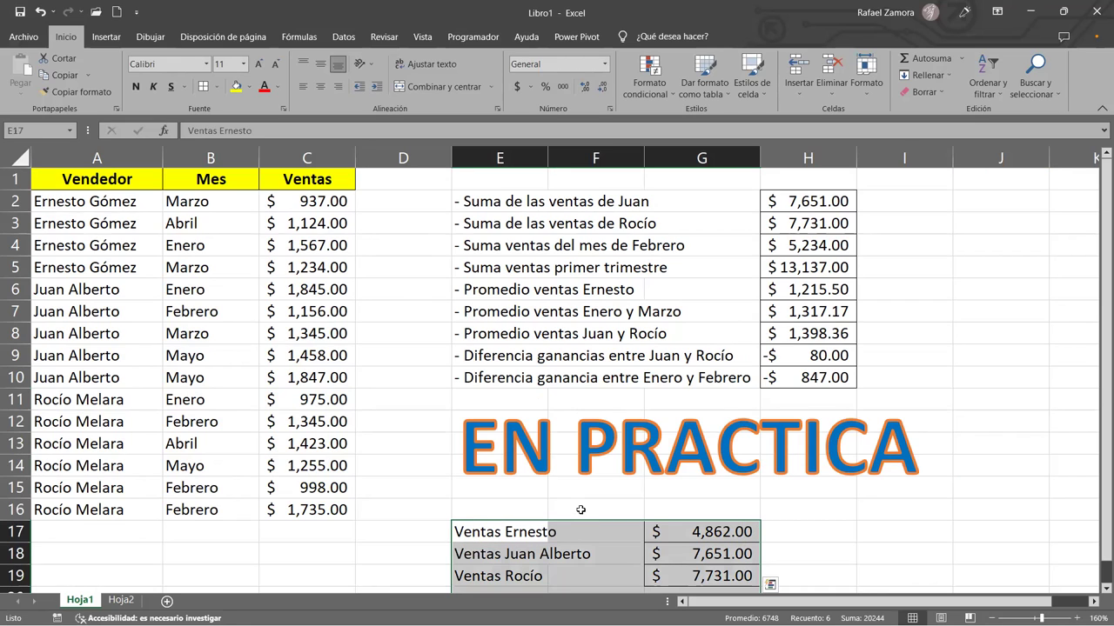
pyautogui.moveTo(553, 522); pyautogui.dragTo(554, 501)
pyautogui.click(871, 545)
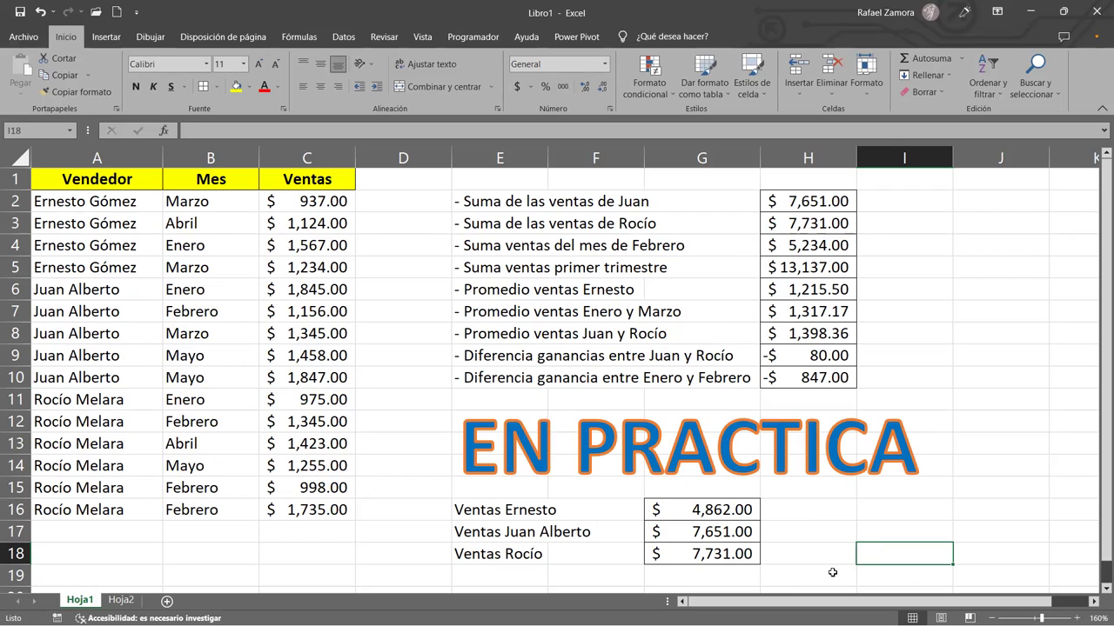
pyautogui.click(951, 337)
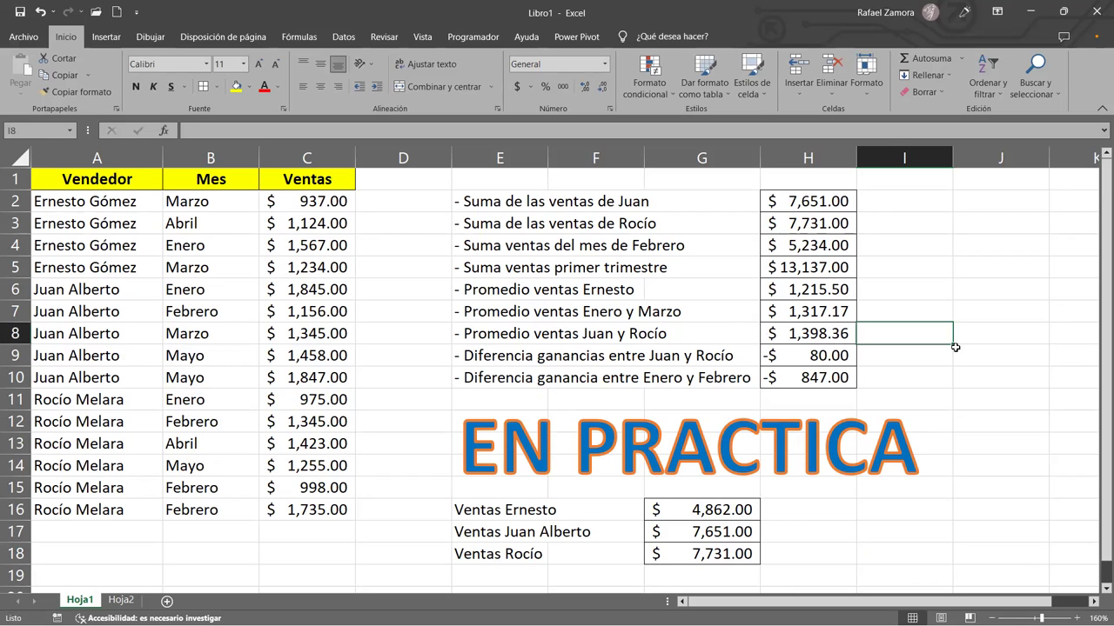
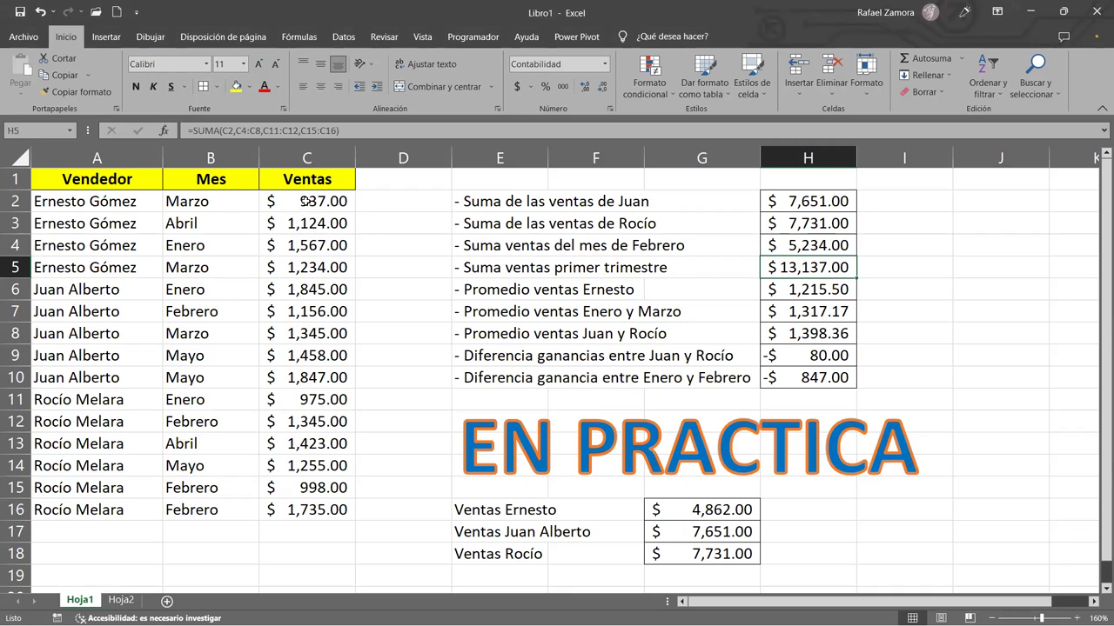
# Name the March sales cells C2, C5 and C8 'marzo' via the Name Box
pyautogui.click(304, 201)
pyautogui.keyDown('ctrl'); pyautogui.click(306, 265); pyautogui.keyUp('ctrl')
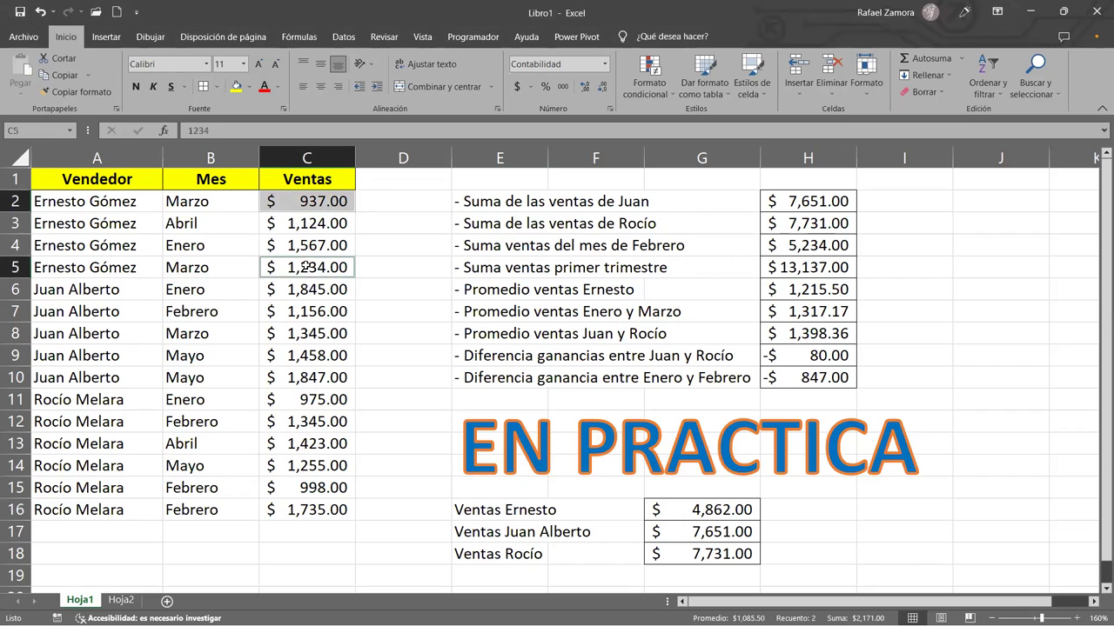
pyautogui.keyDown('ctrl'); pyautogui.click(299, 330); pyautogui.keyUp('ctrl')
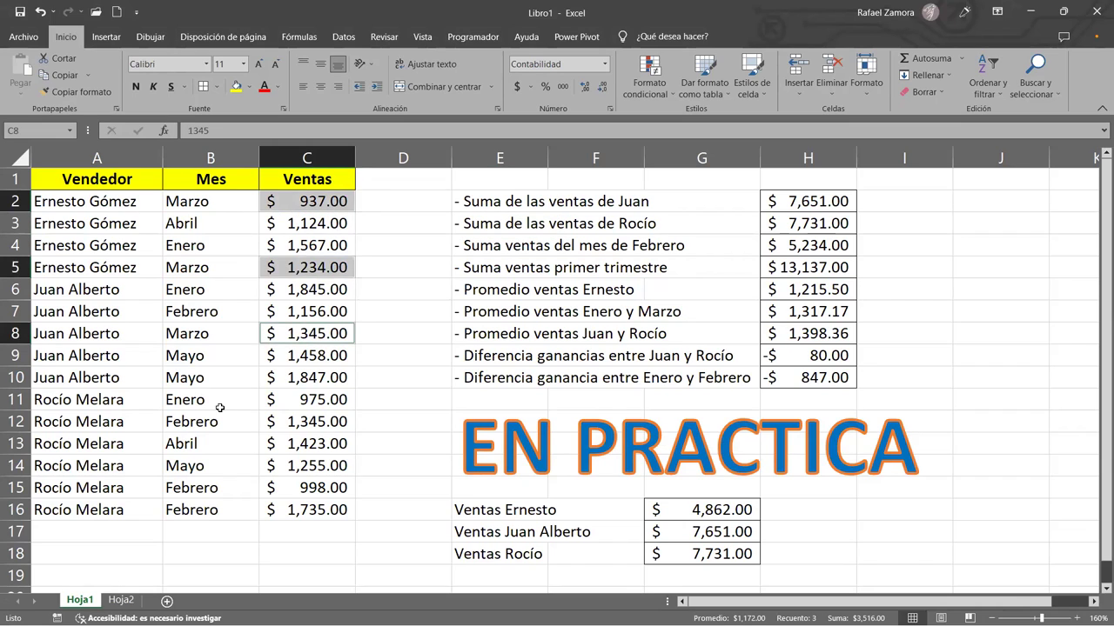
pyautogui.click(44, 131)
pyautogui.write('marzo')
pyautogui.press('Return')
# Pick marzo from the Name Box list to check that it selects C2, C5 and C8
pyautogui.click(248, 327)
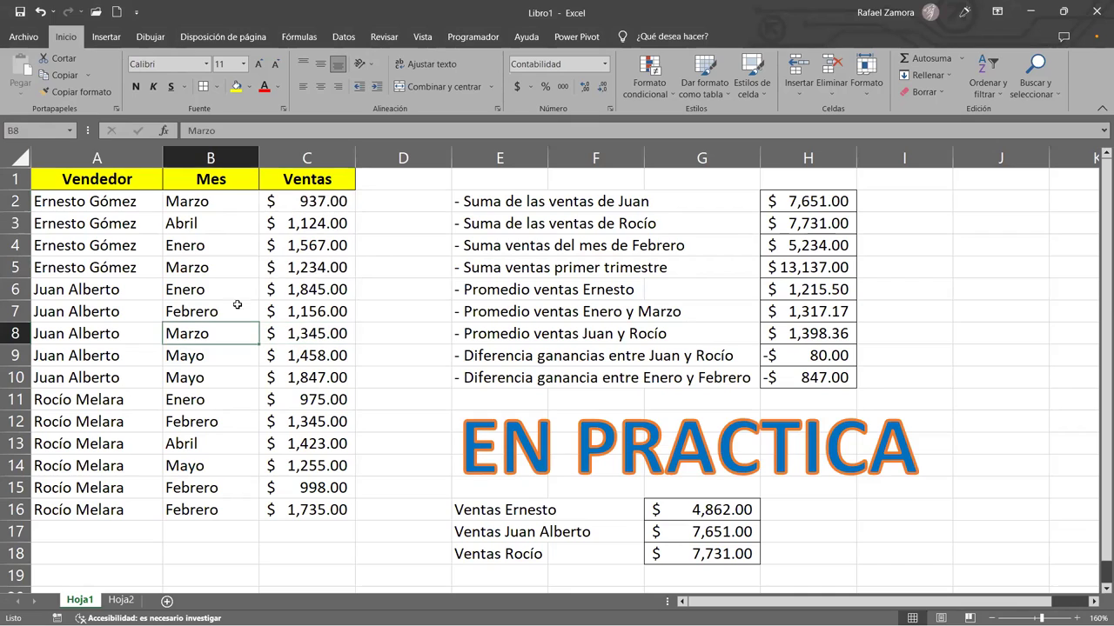
pyautogui.click(69, 130)
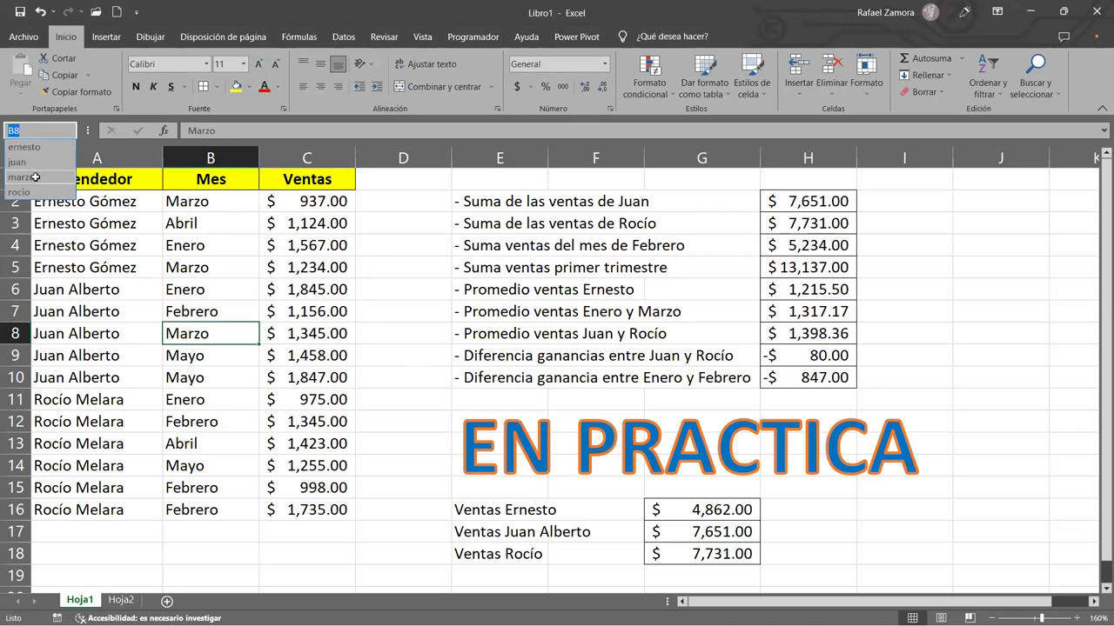
pyautogui.click(35, 178)
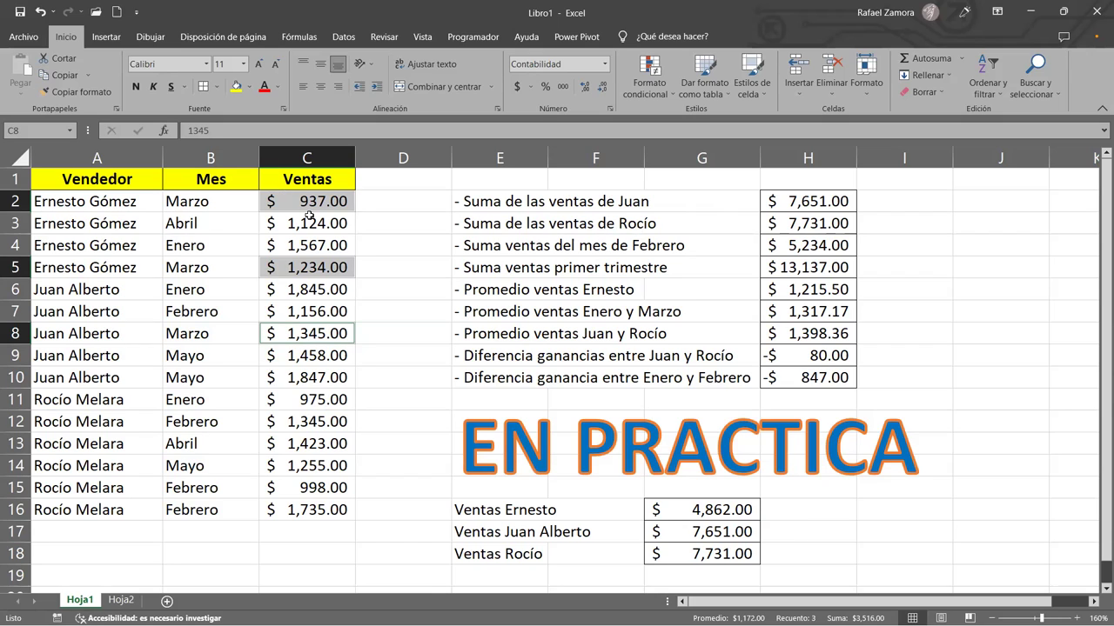
pyautogui.click(231, 203)
pyautogui.keyDown('ctrl'); pyautogui.click(227, 267); pyautogui.keyUp('ctrl')
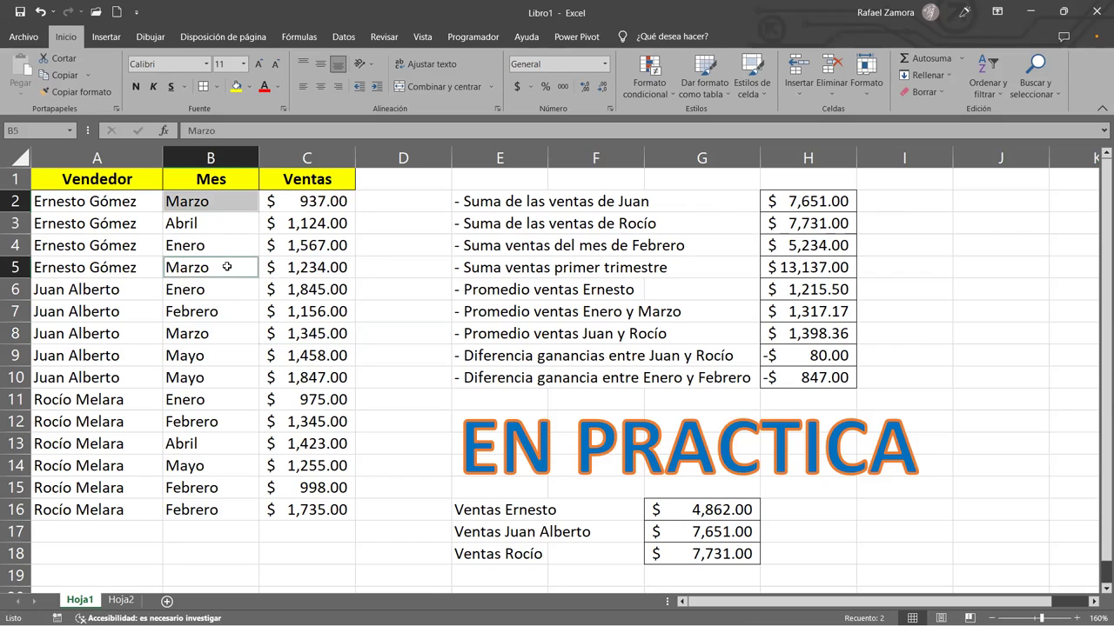
pyautogui.keyDown('ctrl'); pyautogui.click(233, 333); pyautogui.keyUp('ctrl')
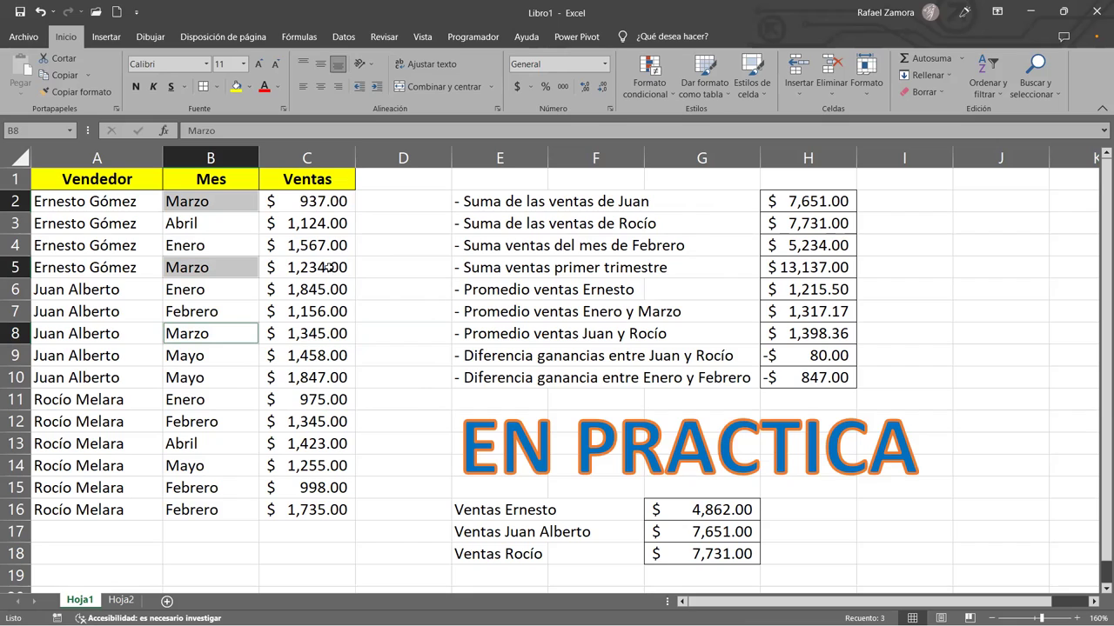
pyautogui.moveTo(95, 292); pyautogui.dragTo(69, 383)
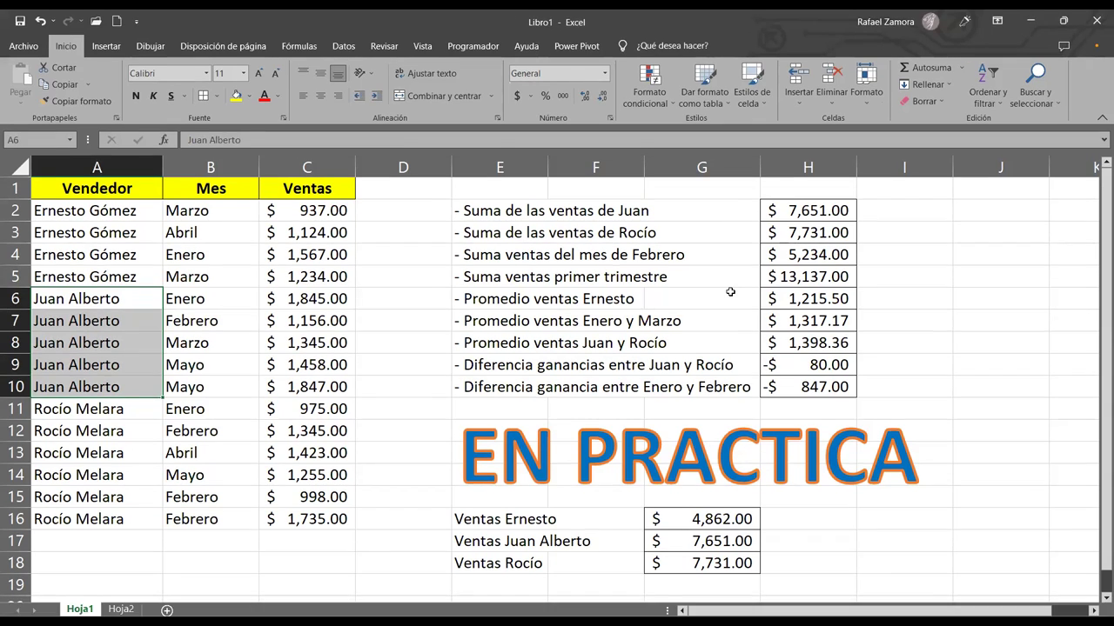
pyautogui.click(607, 317)
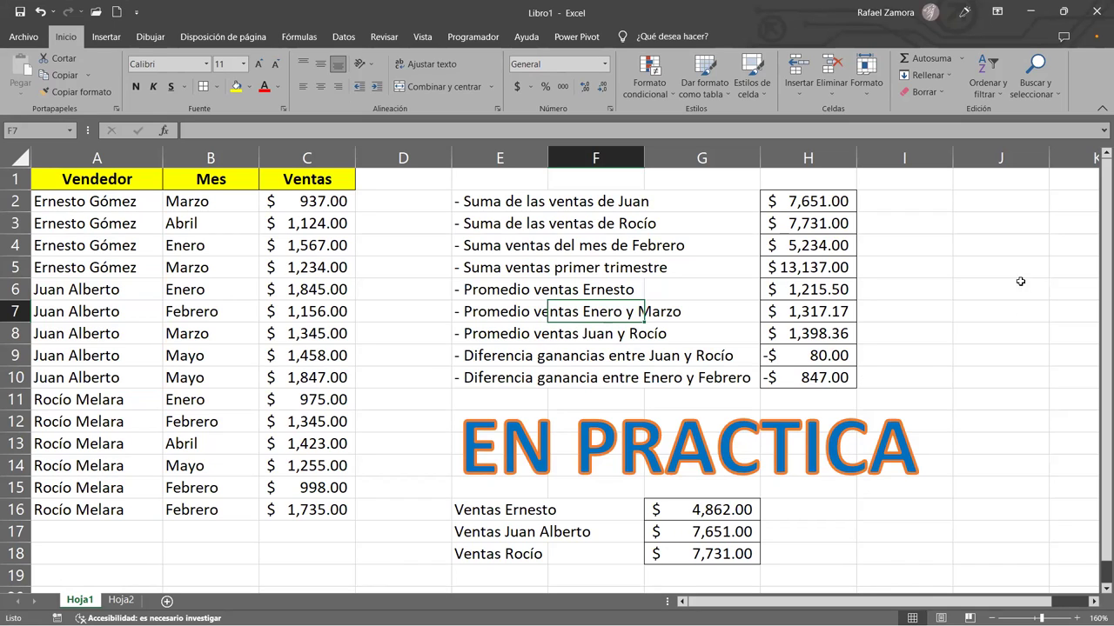
# Enter the labels MAX, MIN, CONTAR and CONTARA in J2:J5, then narrow column D
pyautogui.click(959, 191)
pyautogui.click(960, 197)
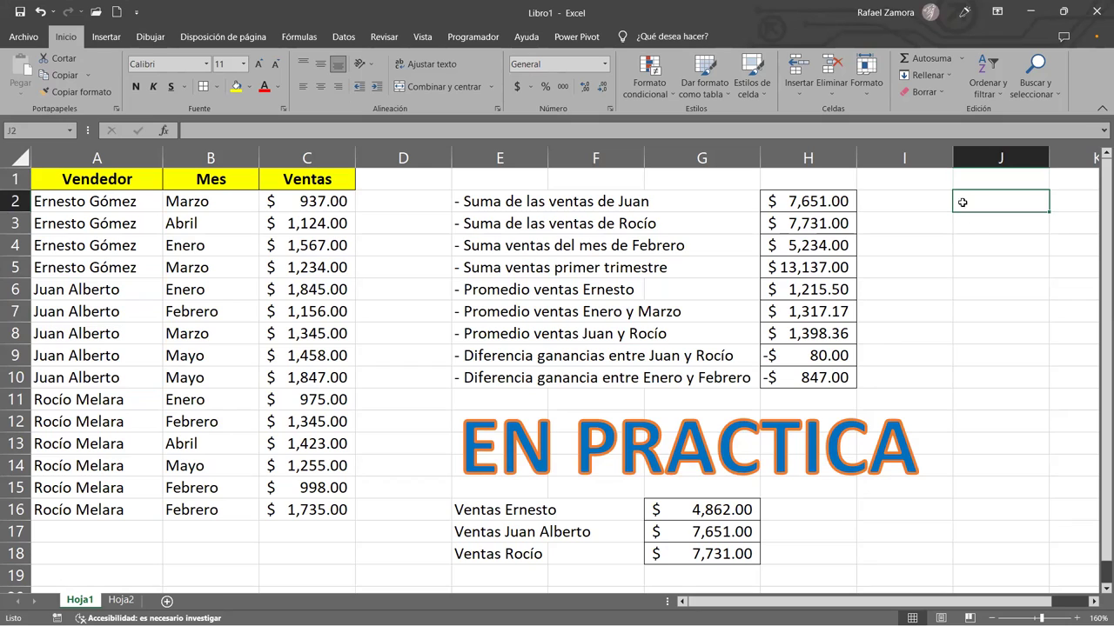
pyautogui.write('MAX')
pyautogui.press('Return')
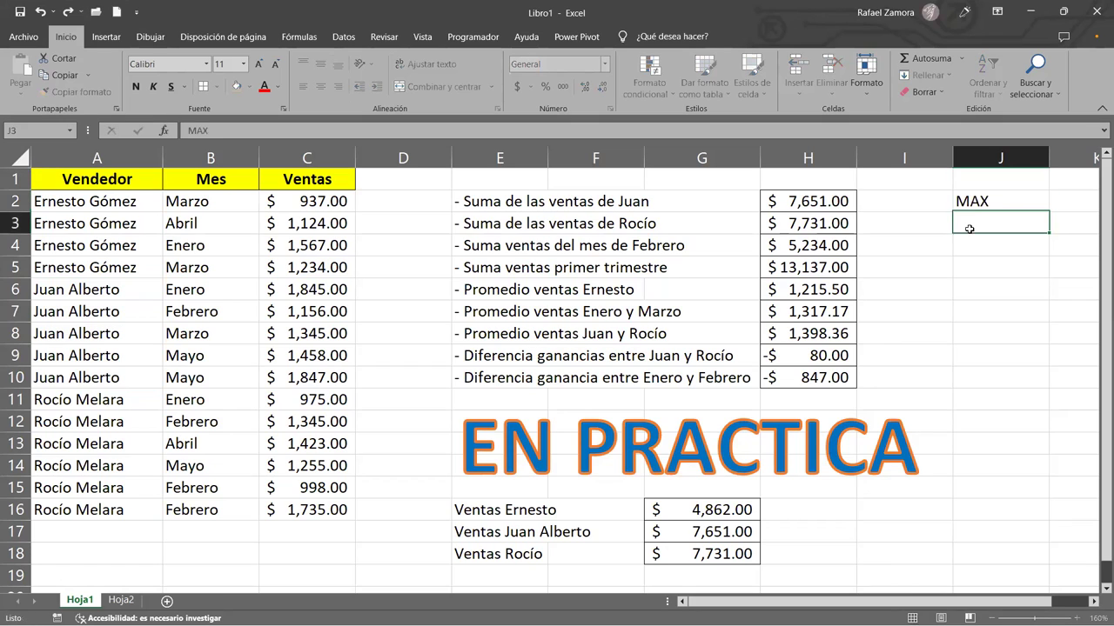
pyautogui.write('MIN')
pyautogui.press('Return')
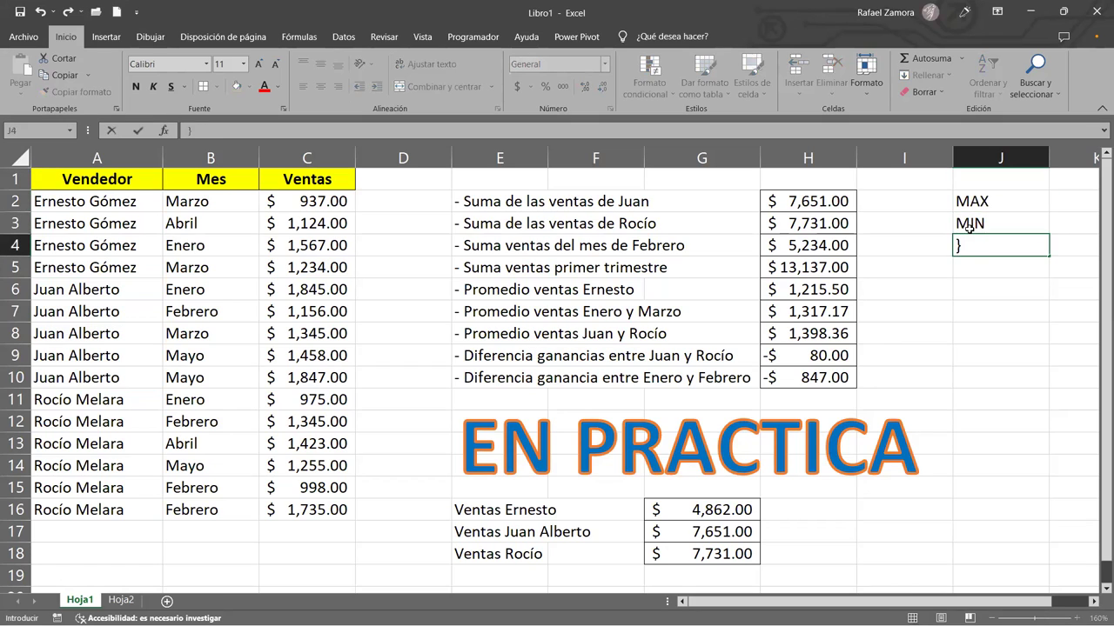
pyautogui.write('CONTAR')
pyautogui.press('Return')
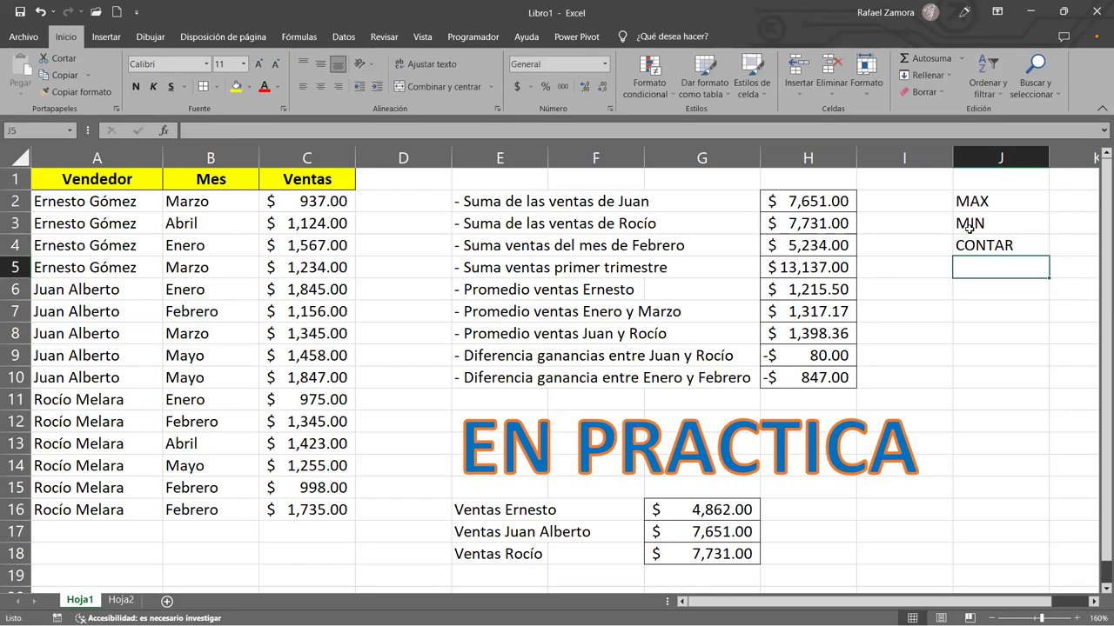
pyautogui.write('CONTARA')
pyautogui.press('Return')
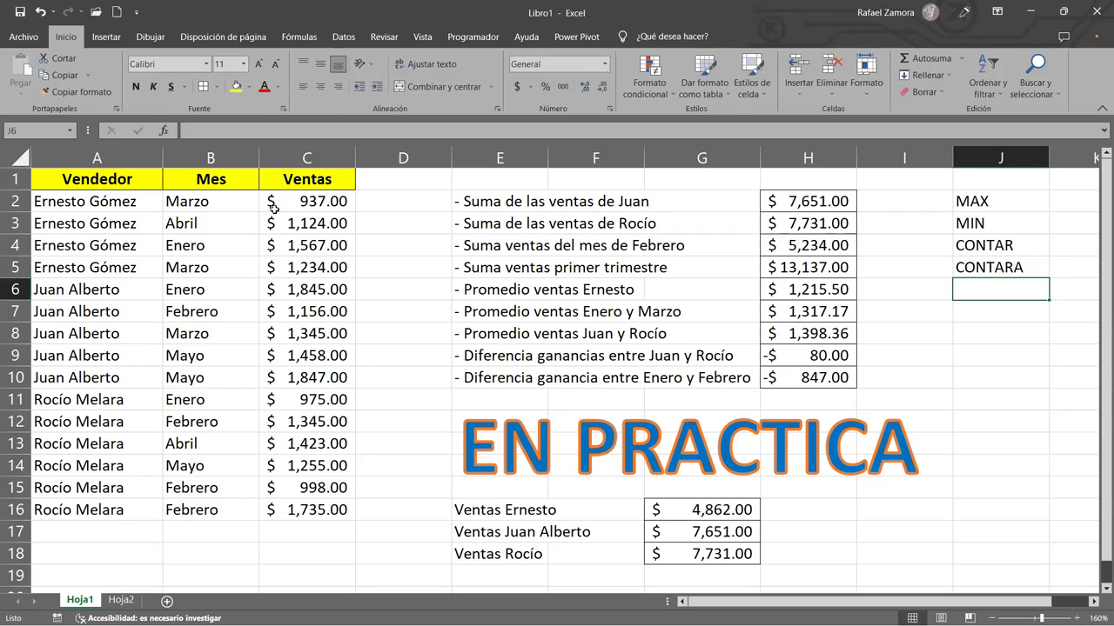
pyautogui.moveTo(452, 152); pyautogui.dragTo(391, 153)
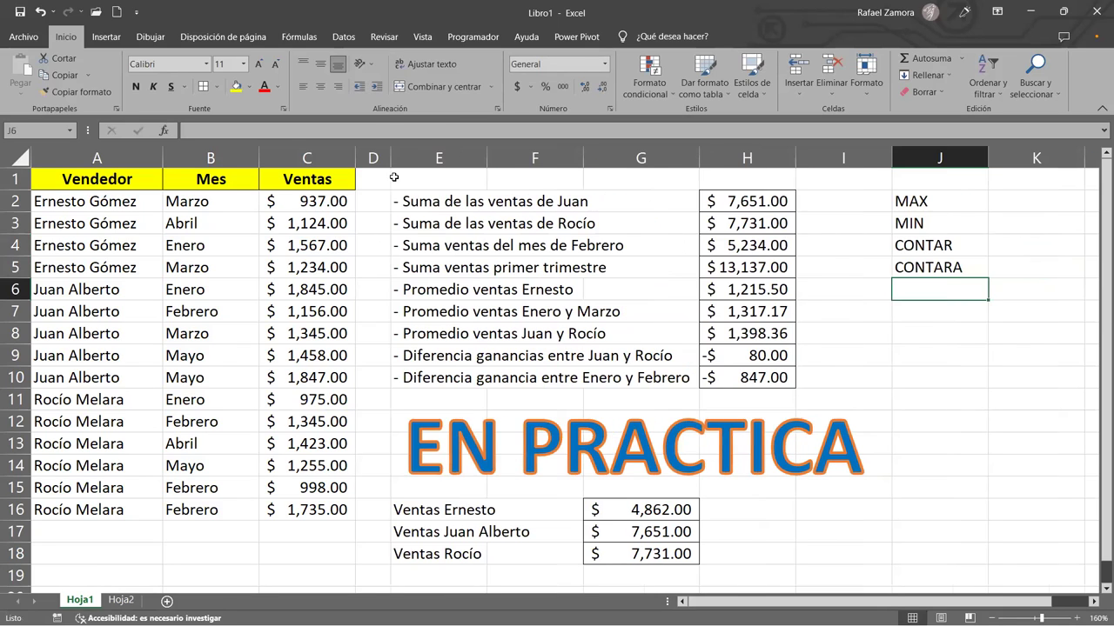
pyautogui.click(940, 203)
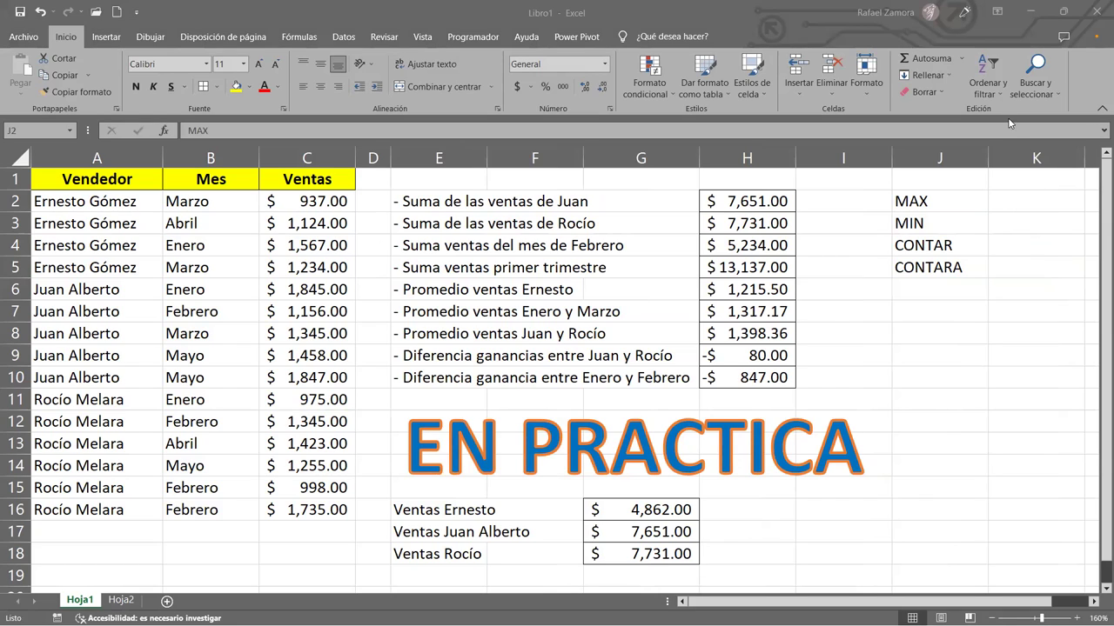
# Put borders around the result cells K2:K5
pyautogui.click(1012, 196)
pyautogui.moveTo(1011, 196); pyautogui.dragTo(1011, 265)
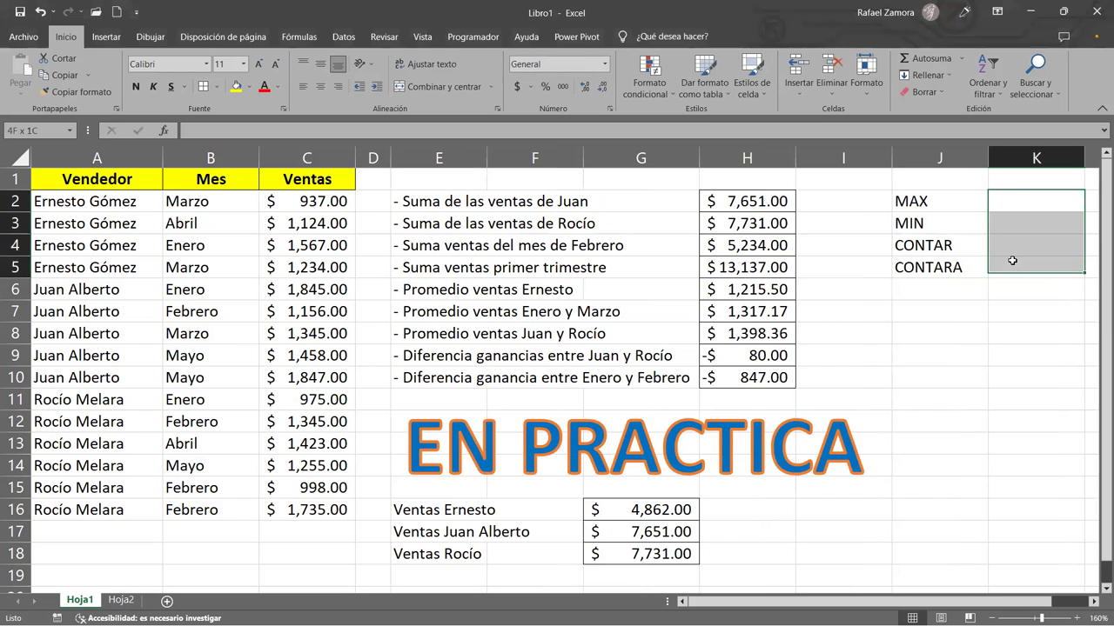
pyautogui.click(201, 87)
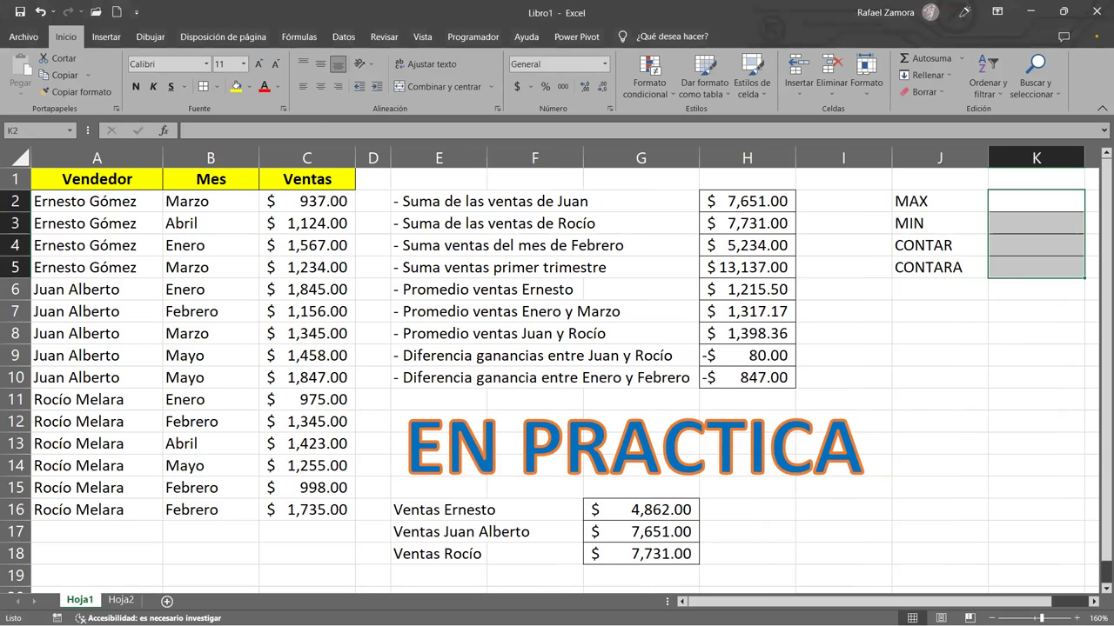
# Enter =MAX(H2:H10) in K2, giving $13,137.00
pyautogui.click(1048, 206)
pyautogui.write('=')
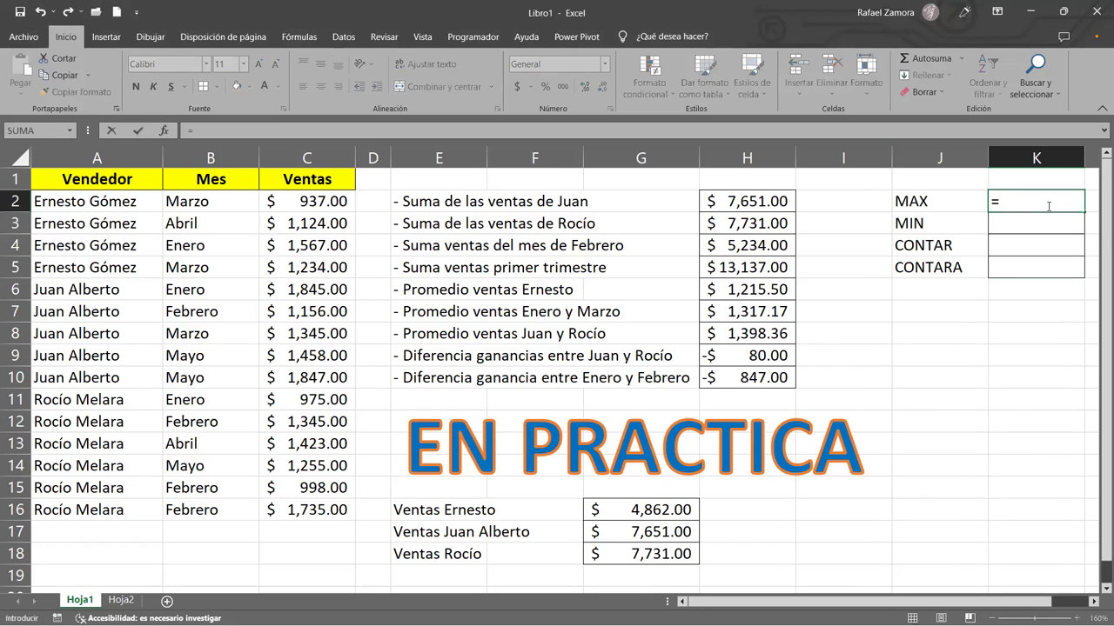
pyautogui.write('max')
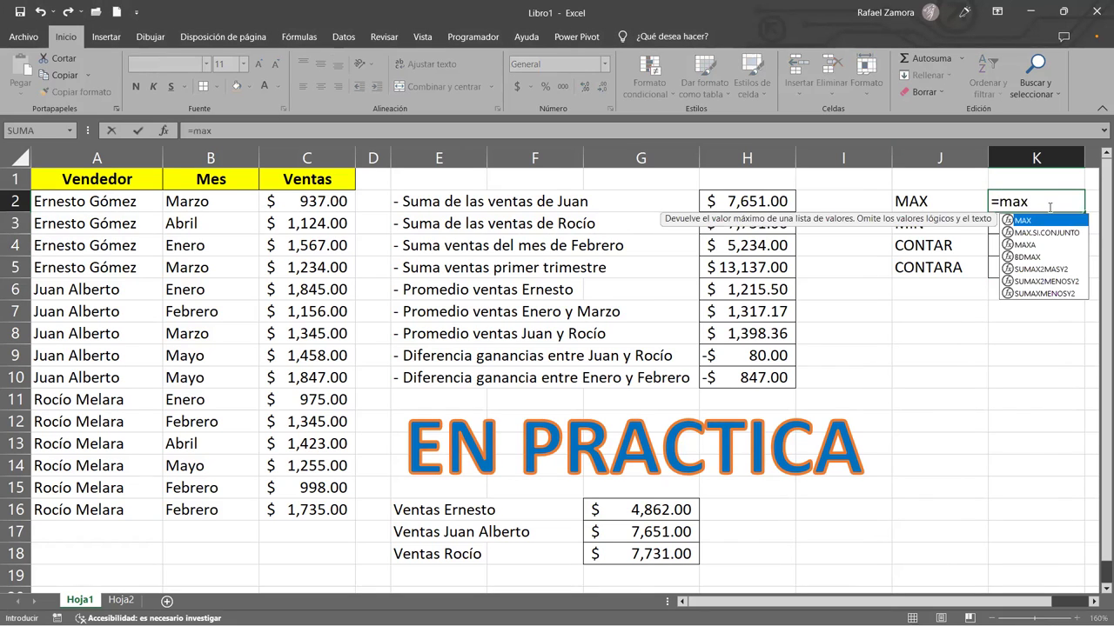
pyautogui.press('Tab')
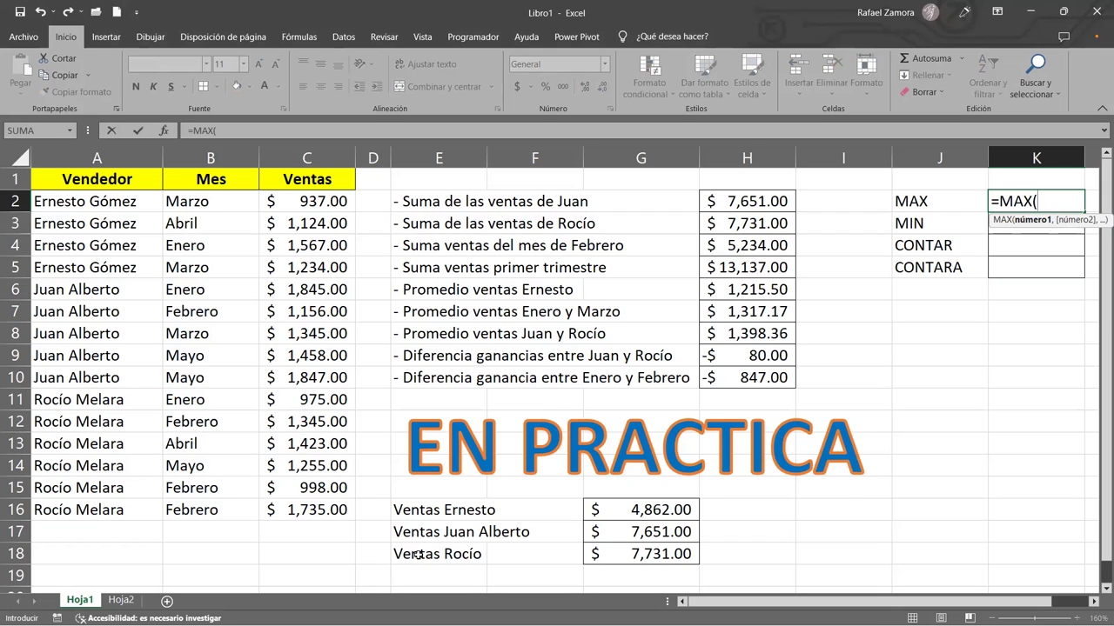
pyautogui.click(760, 201)
pyautogui.moveTo(760, 221); pyautogui.dragTo(746, 375)
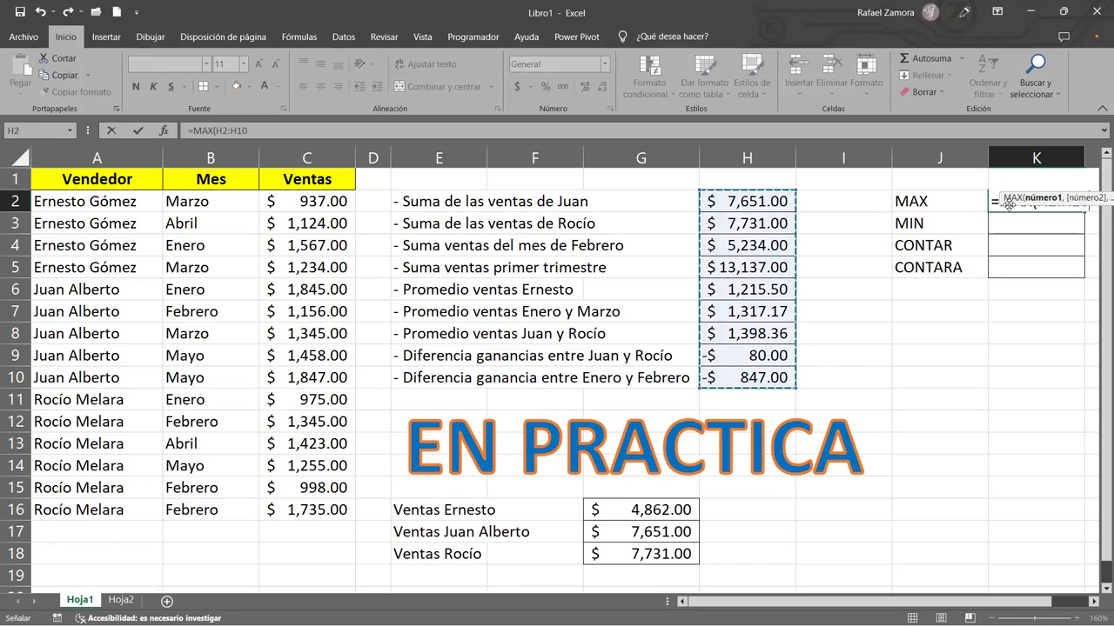
pyautogui.moveTo(1008, 204); pyautogui.dragTo(1020, 222)
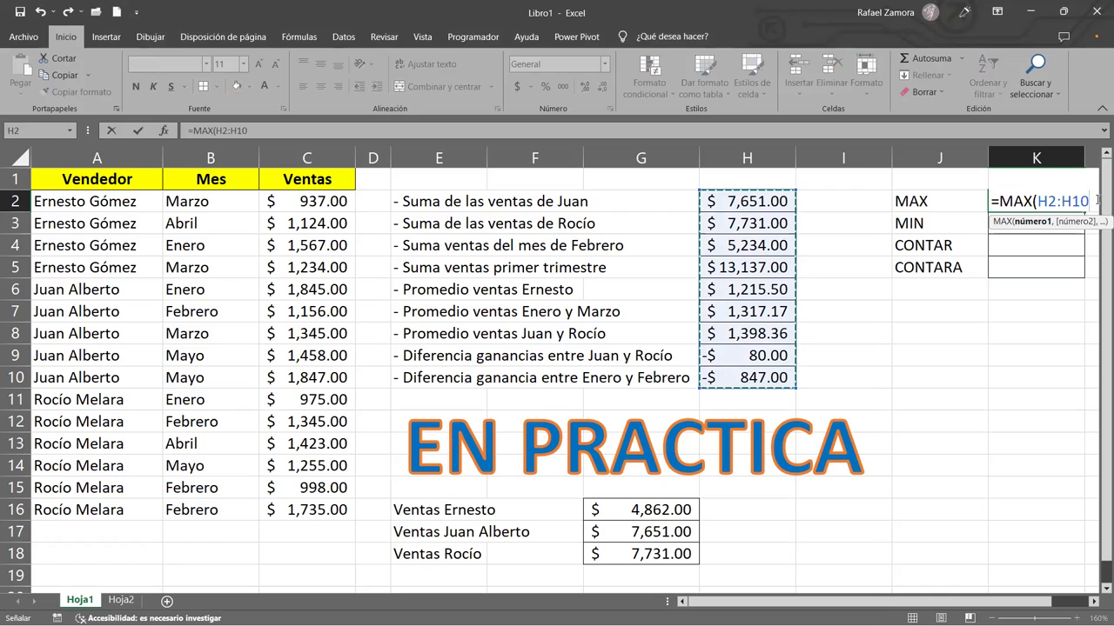
pyautogui.write(')')
pyautogui.press('Return')
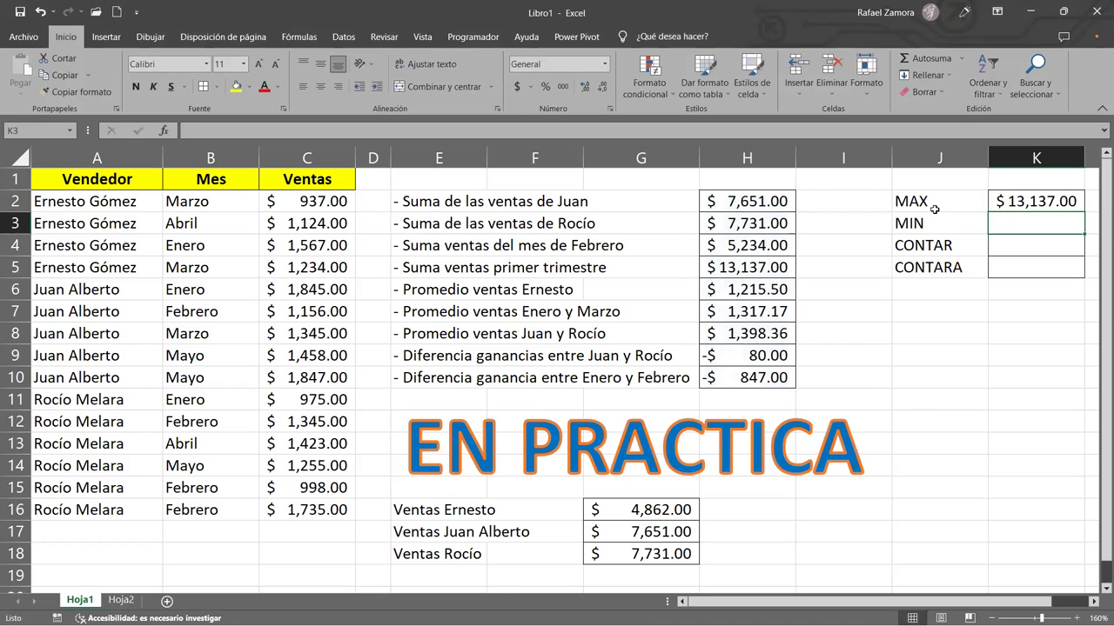
# Make the MAX, MIN, CONTAR and CONTARA labels in J2:J5 bold and italic
pyautogui.moveTo(934, 207); pyautogui.dragTo(915, 268)
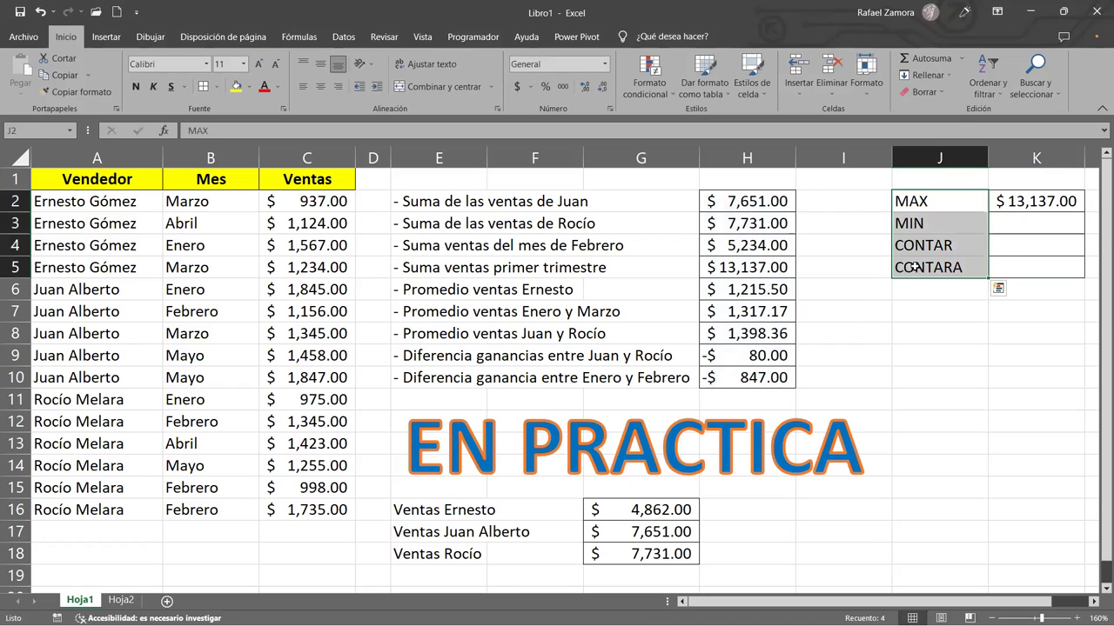
pyautogui.hotkey('ctrl', 'q')
pyautogui.moveTo(953, 209); pyautogui.dragTo(938, 265)
pyautogui.hotkey('ctrl', 'n')
pyautogui.hotkey('ctrl', 'k')
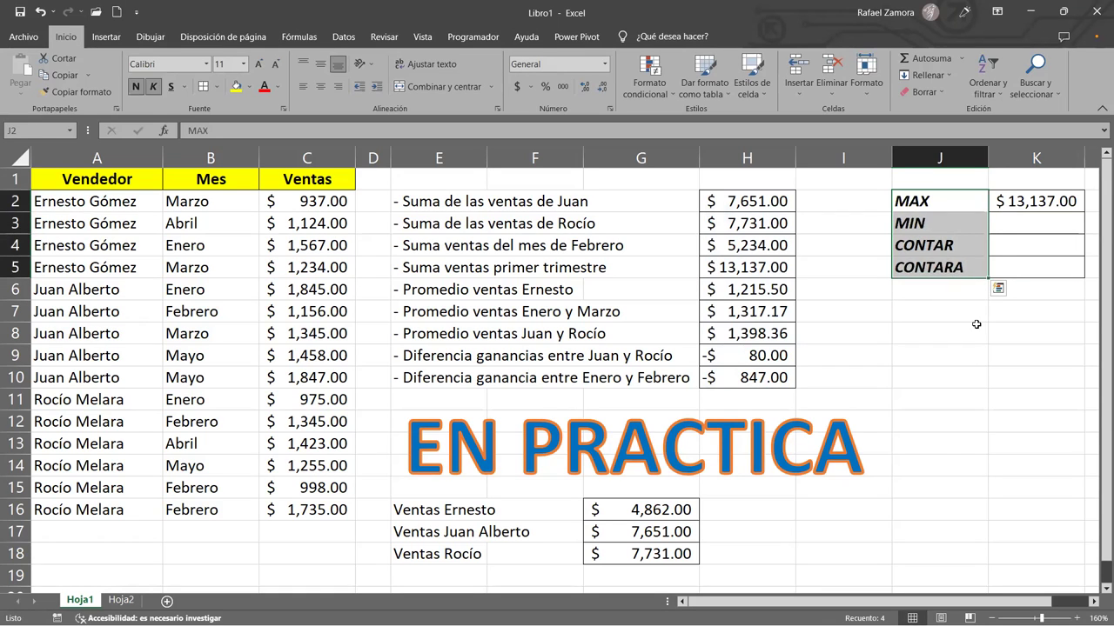
pyautogui.click(975, 326)
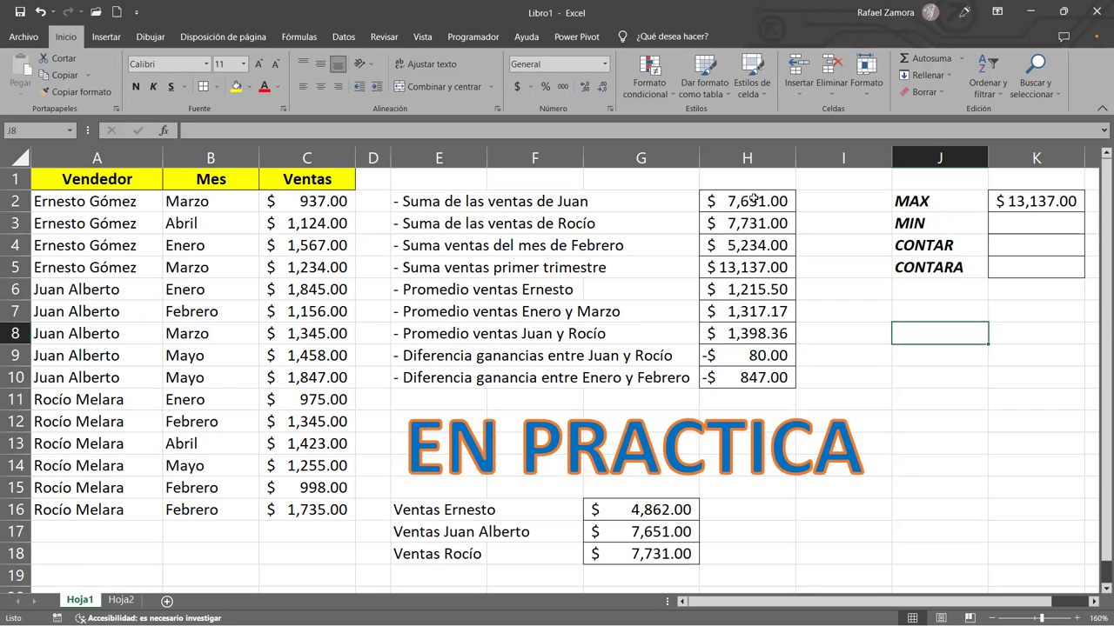
pyautogui.moveTo(750, 202); pyautogui.dragTo(756, 371)
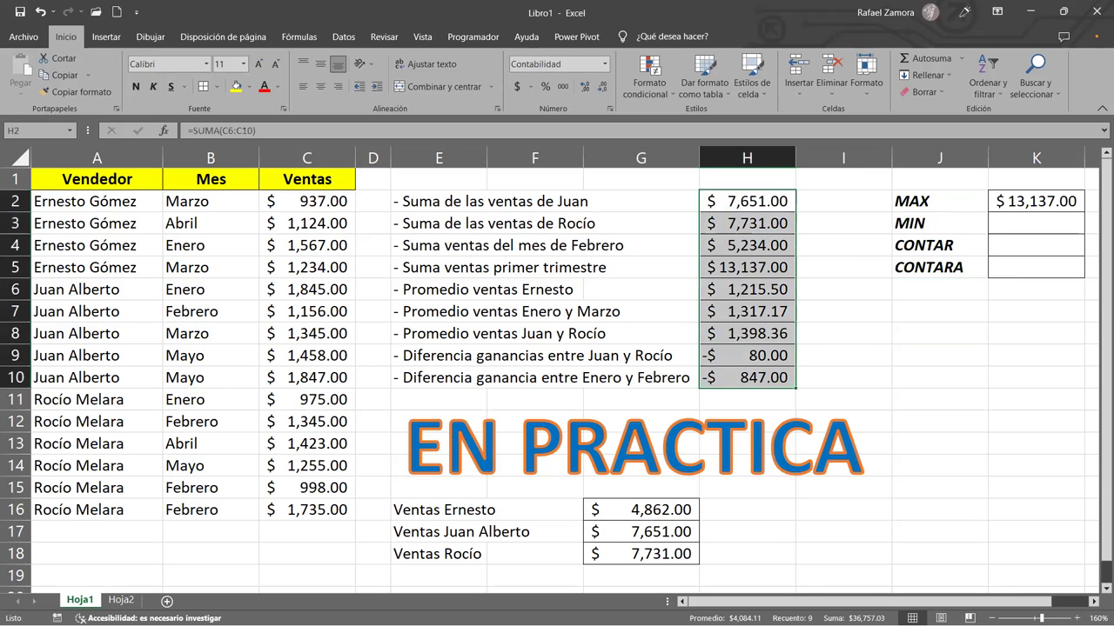
pyautogui.click(1001, 370)
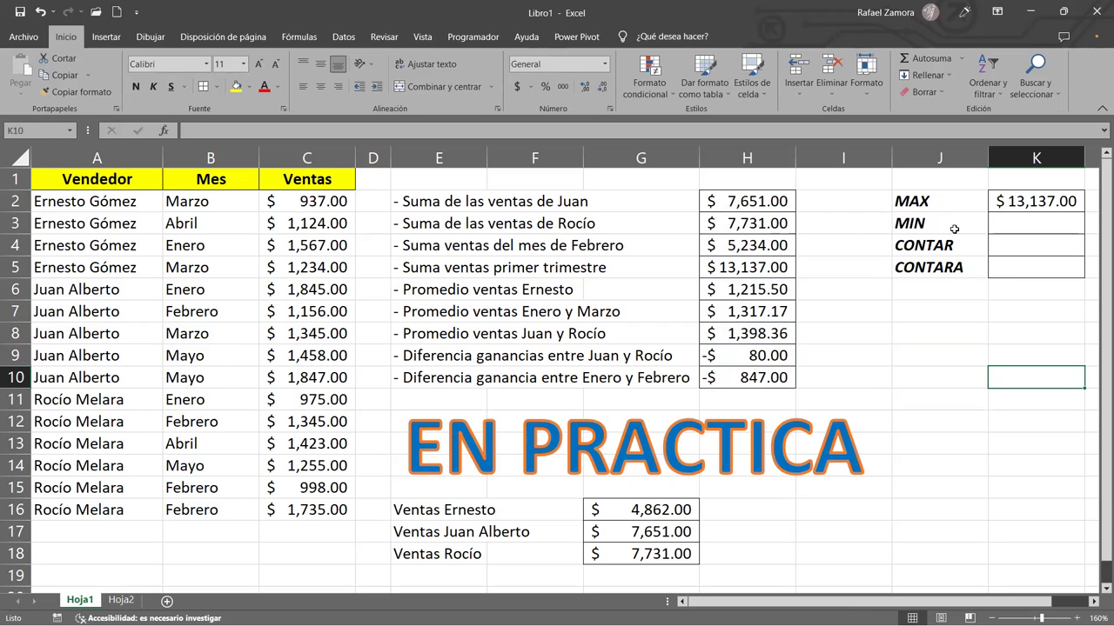
# Enter =MIN(H2:H10) in K3, giving -$847.00
pyautogui.click(1053, 226)
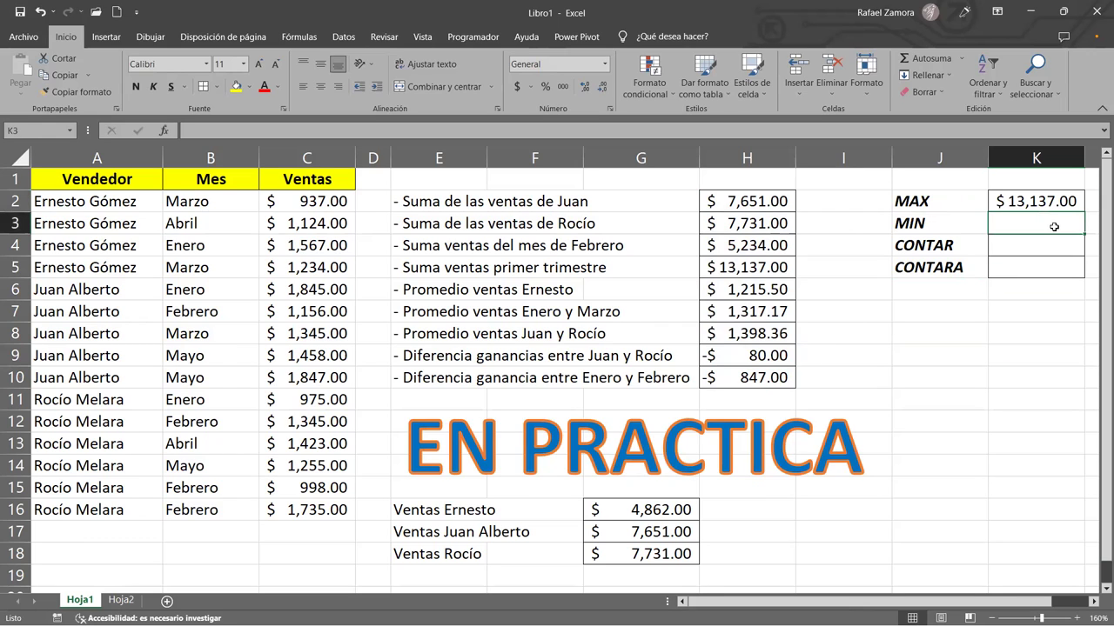
pyautogui.write('=')
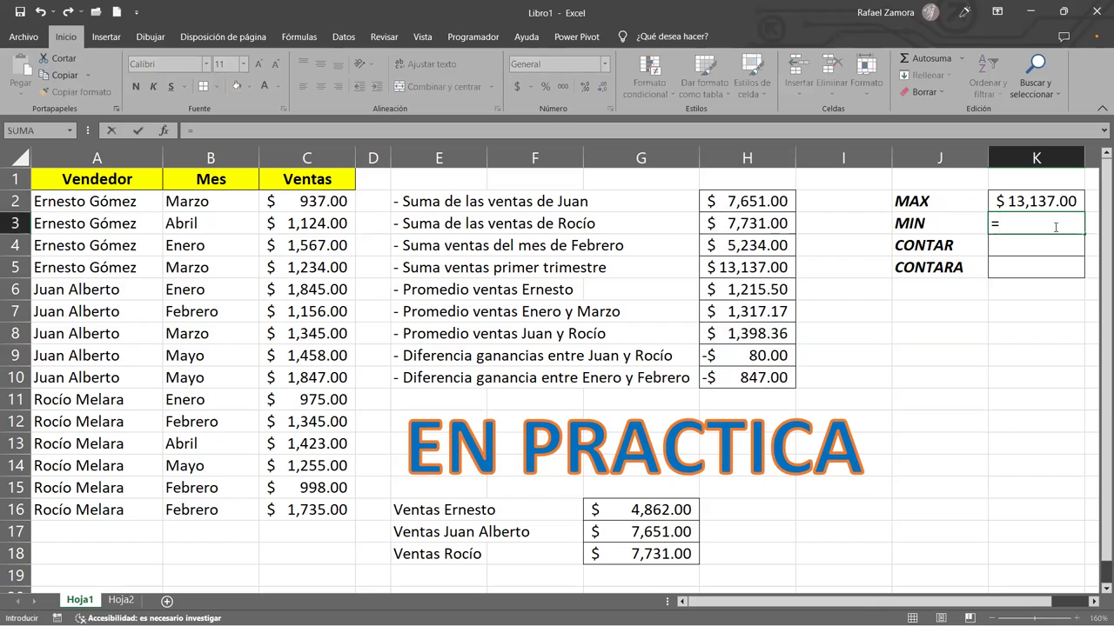
pyautogui.write('mini')
pyautogui.press('BackSpace')
pyautogui.press('Tab')
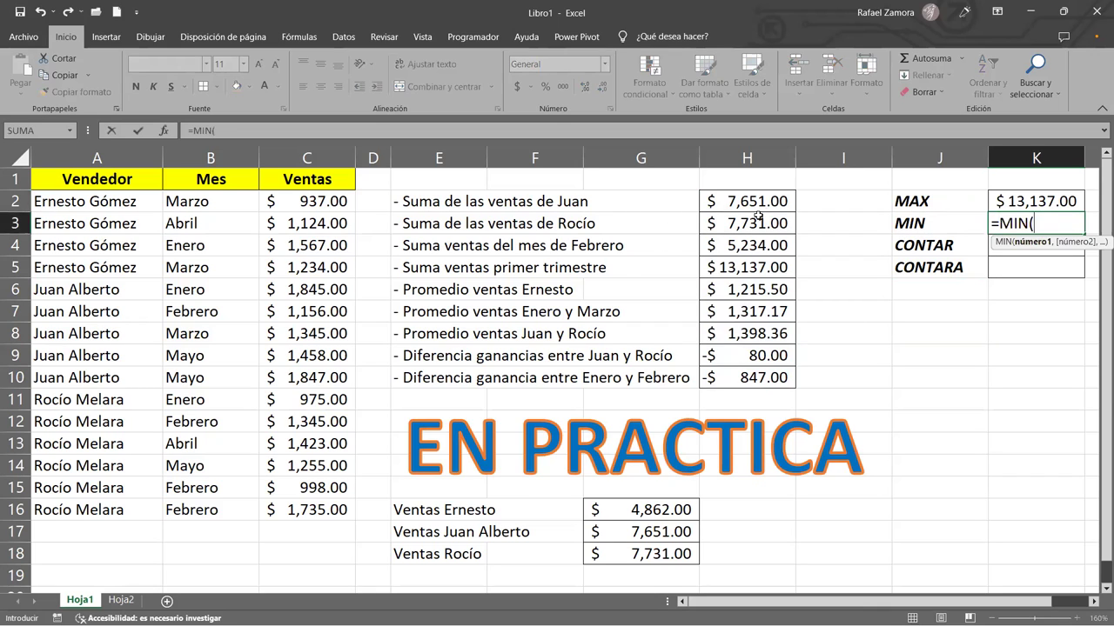
pyautogui.click(760, 201)
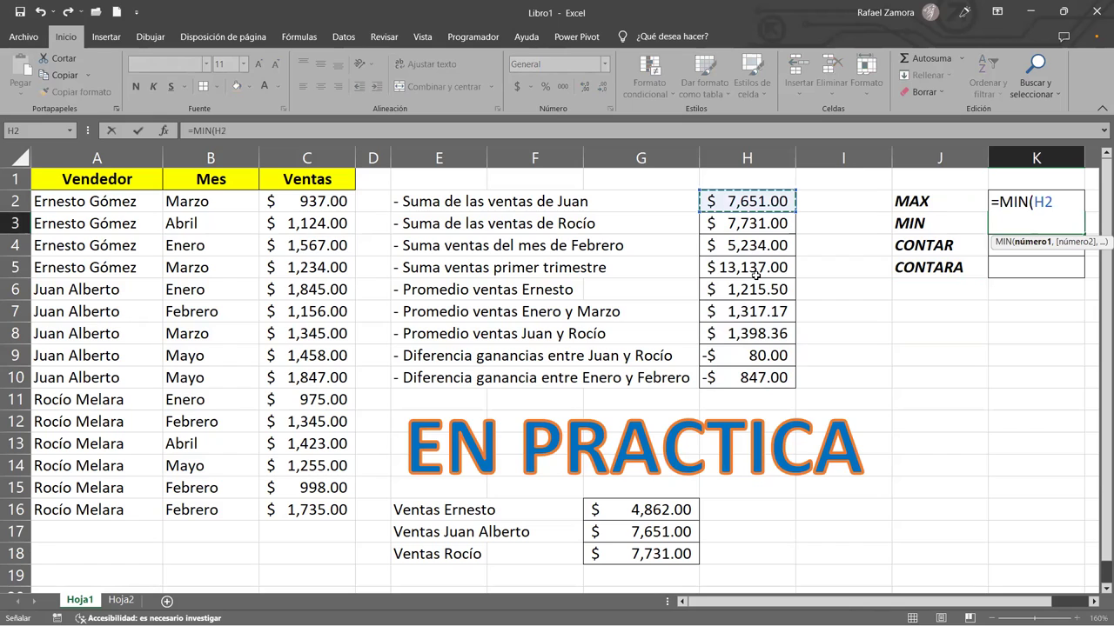
pyautogui.keyDown('shift'); pyautogui.click(748, 380); pyautogui.keyUp('shift')
pyautogui.press('Return')
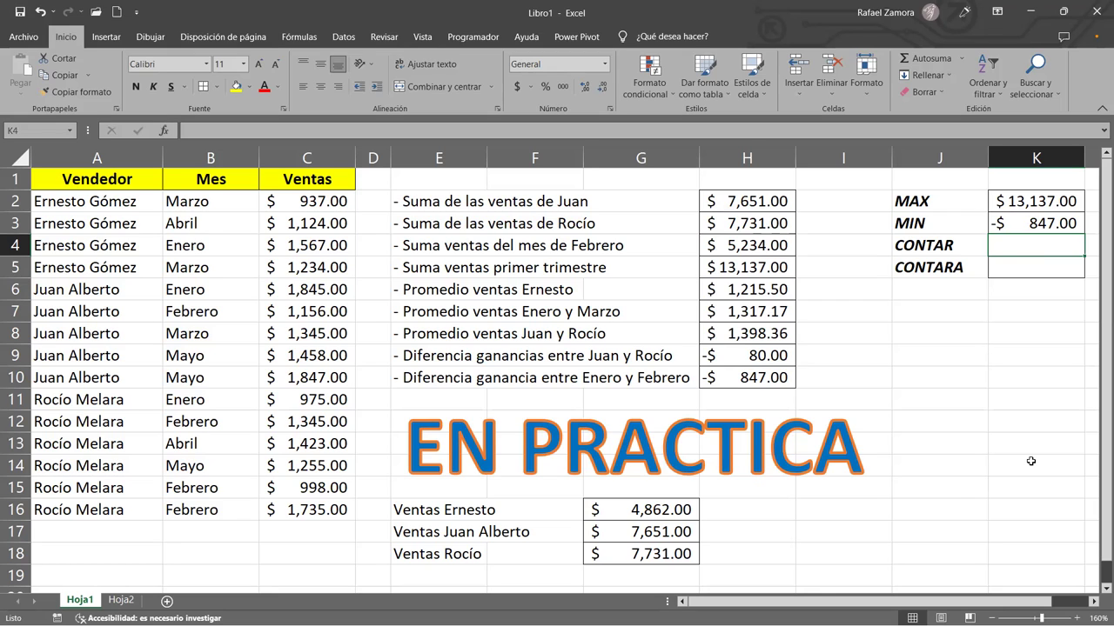
pyautogui.write('=')
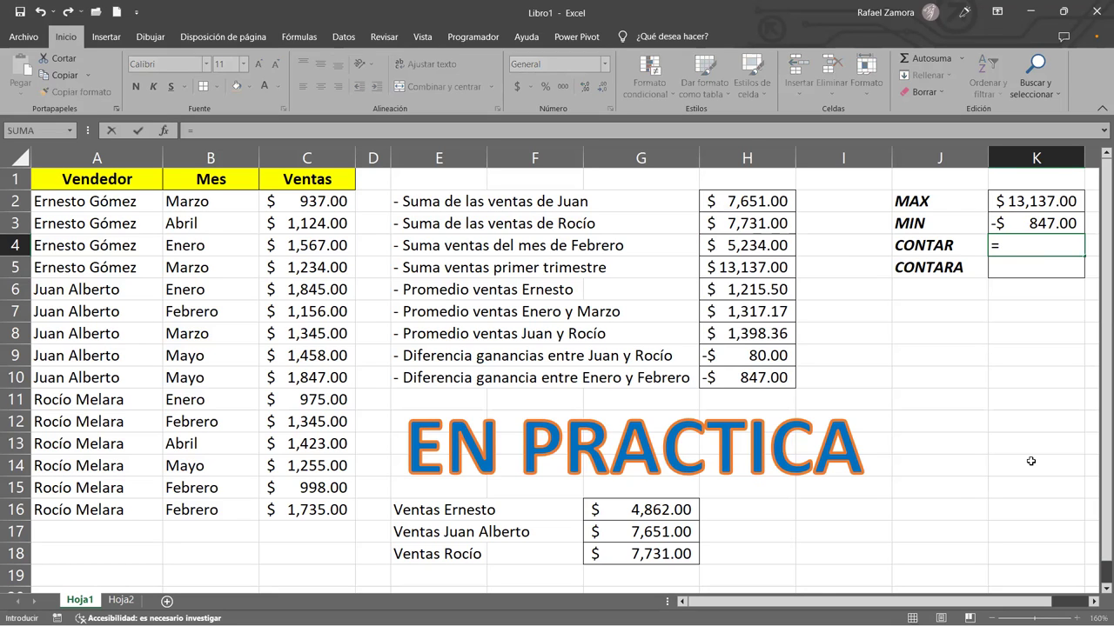
pyautogui.write('contar')
# Complete =CONTAR(H2:H10) in K4, which returns 9
pyautogui.press('Tab')
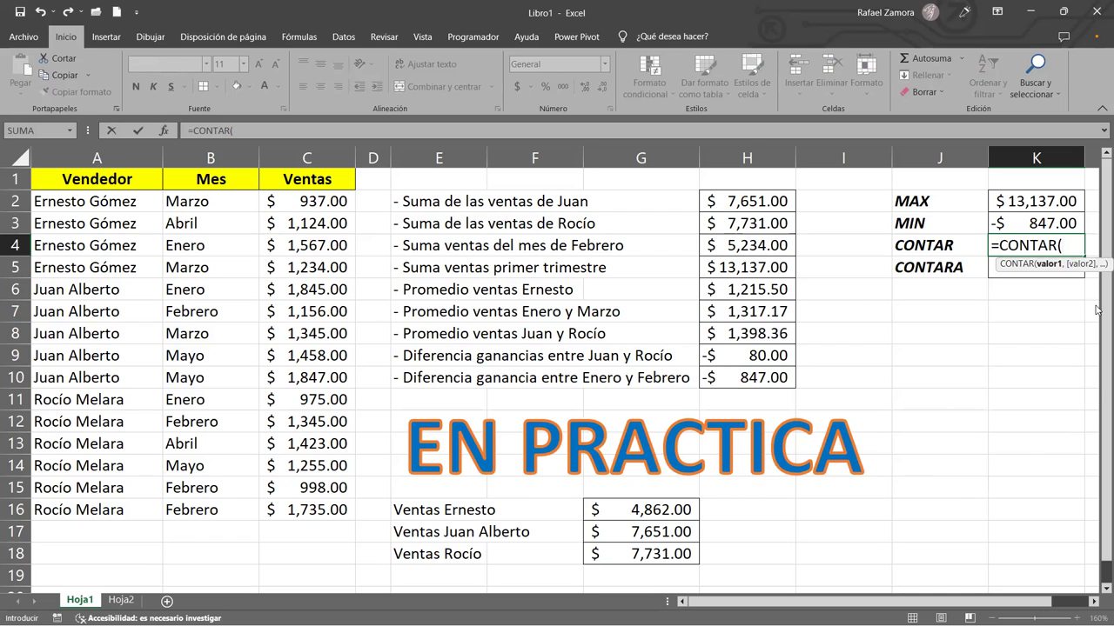
pyautogui.click(771, 196)
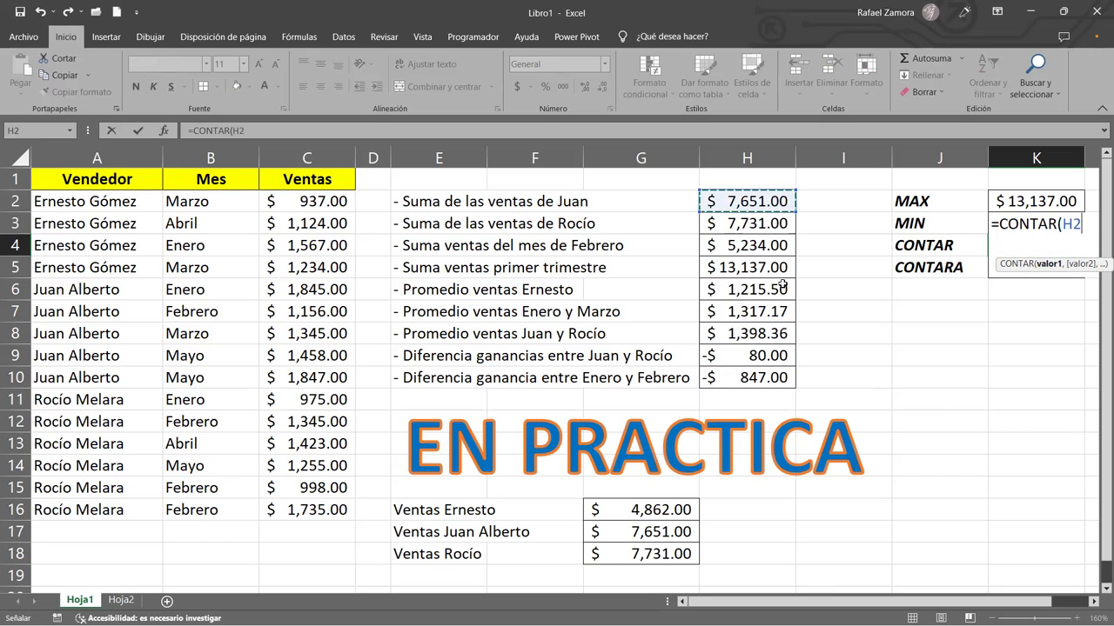
pyautogui.keyDown('shift'); pyautogui.click(774, 372); pyautogui.keyUp('shift')
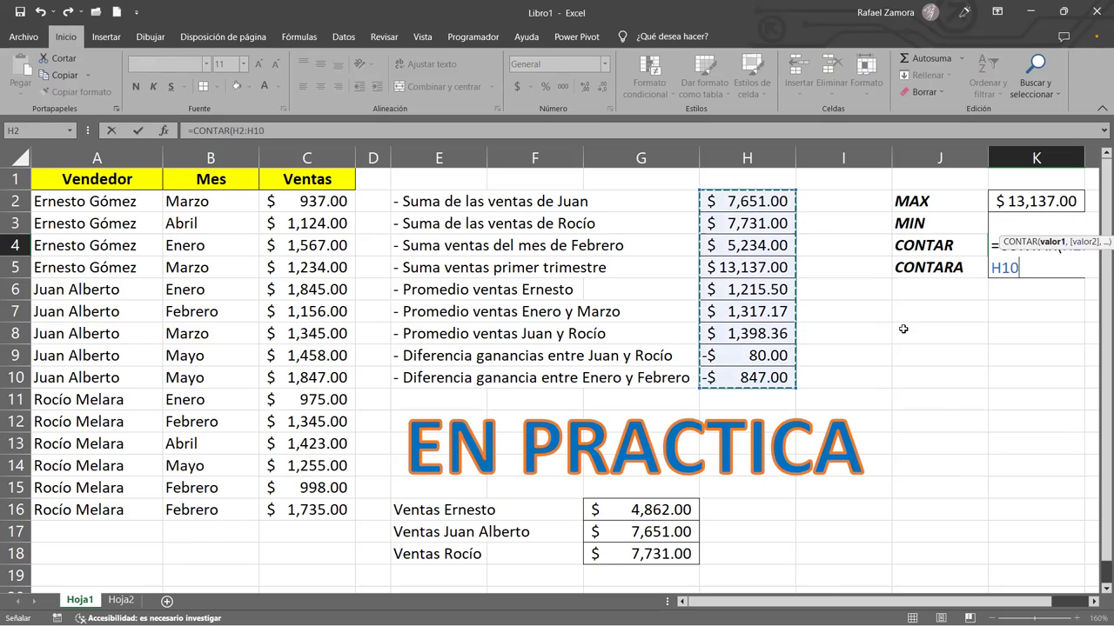
pyautogui.write(')')
pyautogui.press('Return')
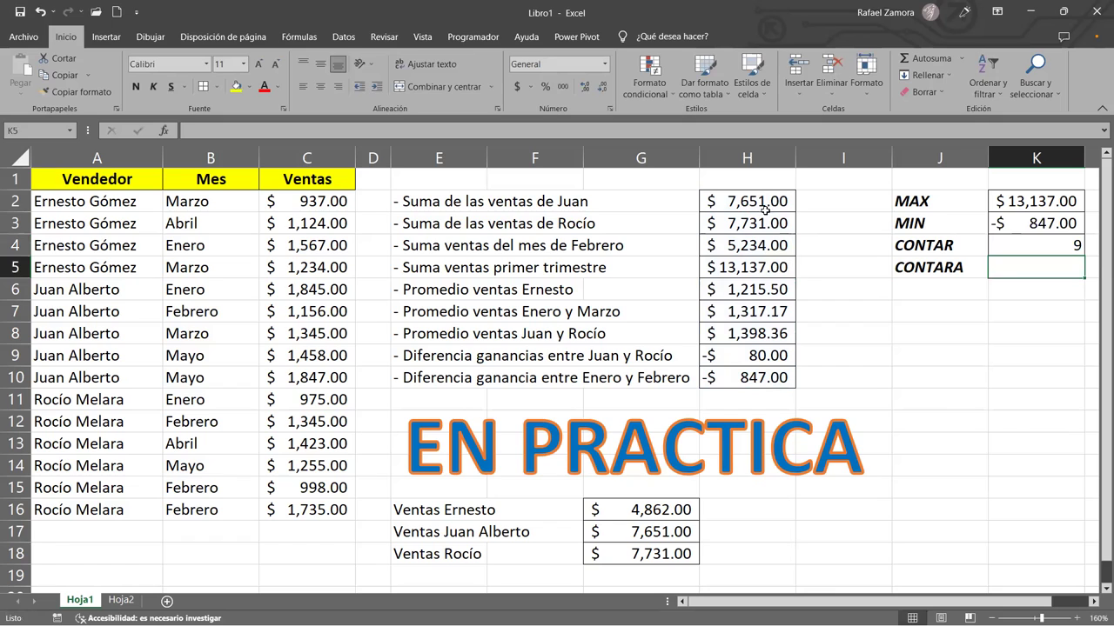
# Select H2:H10 and reopen the K4 formula to verify its counted range
pyautogui.moveTo(766, 207); pyautogui.dragTo(753, 267)
pyautogui.moveTo(754, 310); pyautogui.dragTo(765, 376)
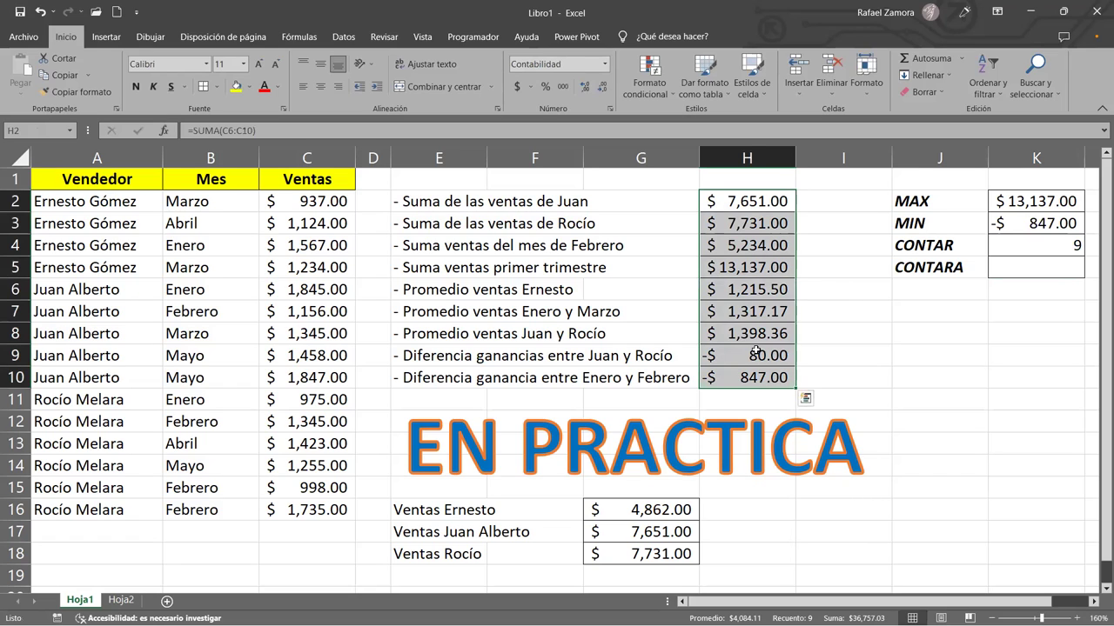
pyautogui.doubleClick(1055, 250)
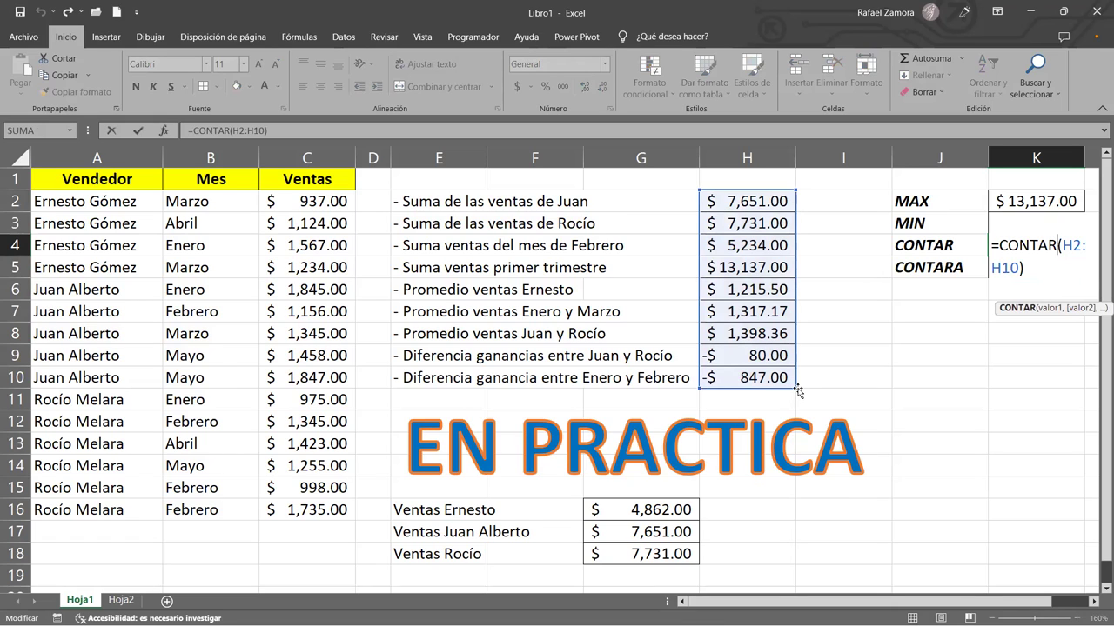
# Move the EN PRACTICA title lower and try extending the K4 count range to H11
pyautogui.click(797, 417)
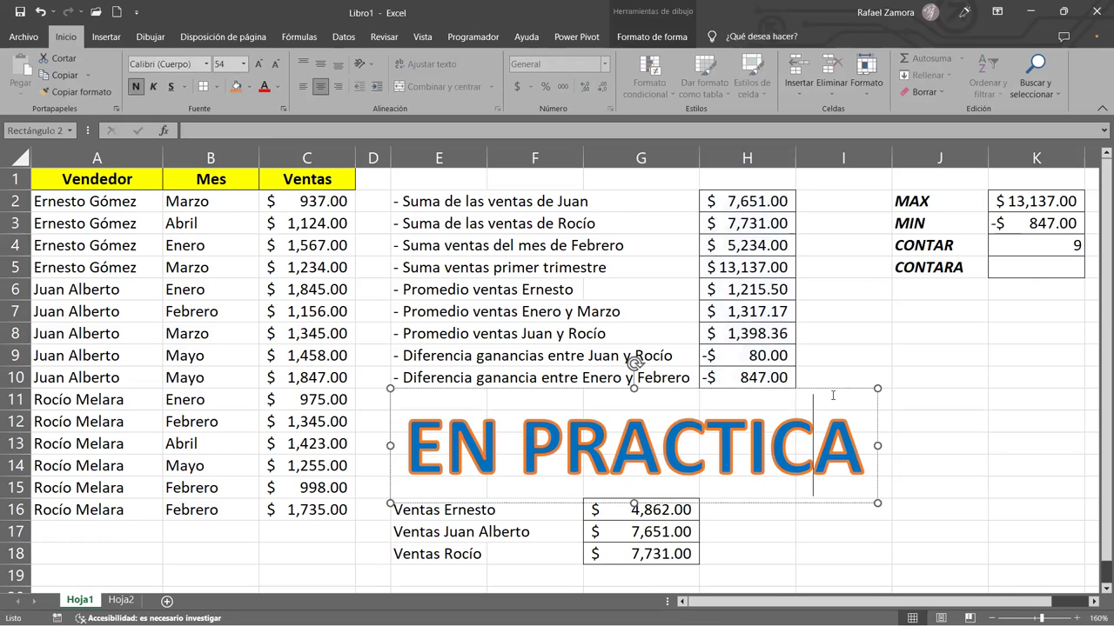
pyautogui.moveTo(831, 393); pyautogui.dragTo(822, 440)
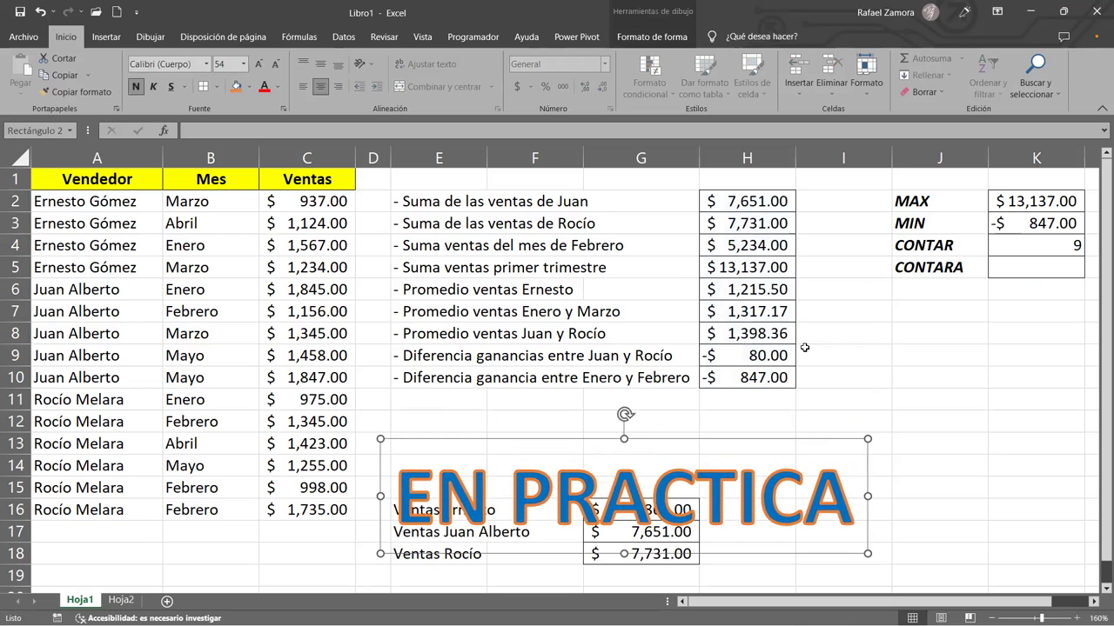
pyautogui.doubleClick(1050, 241)
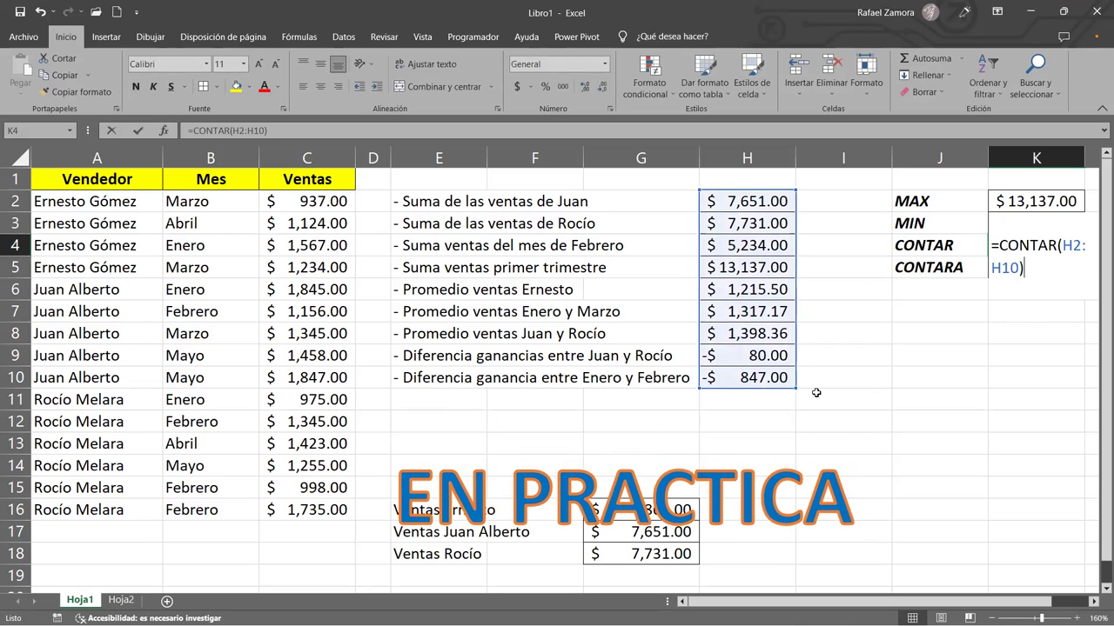
pyautogui.moveTo(796, 388); pyautogui.dragTo(797, 412)
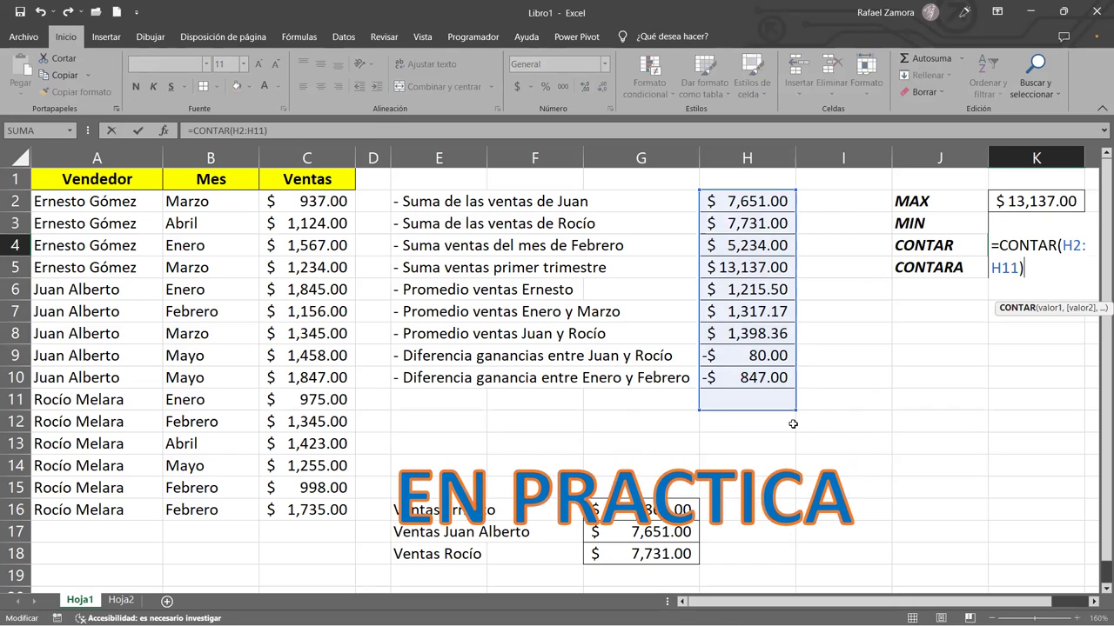
pyautogui.press('Return')
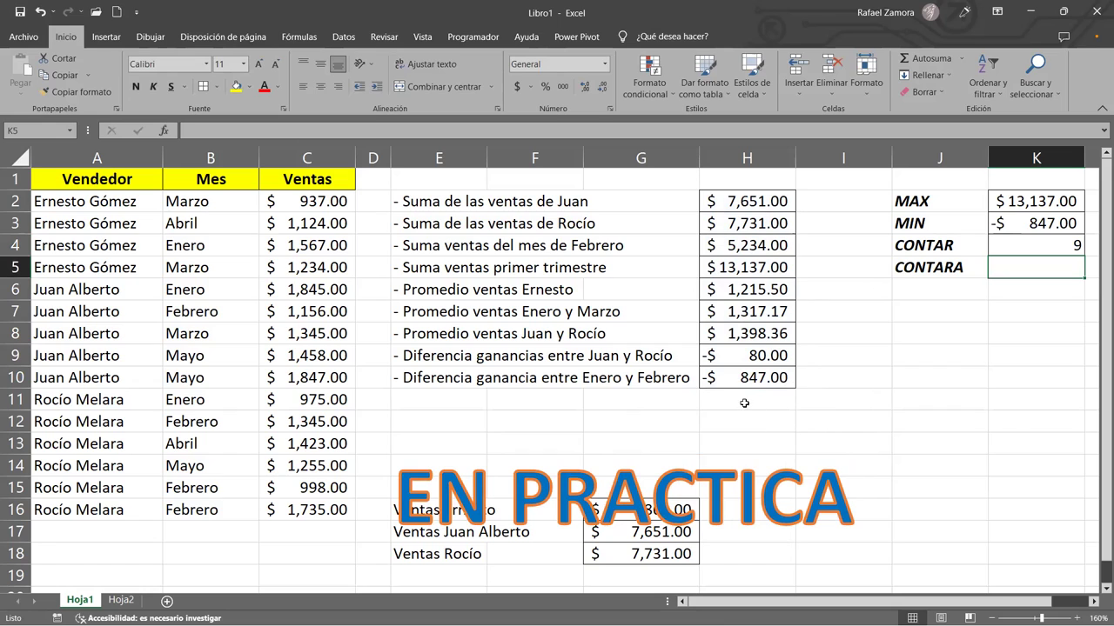
# Try the K4 count on E2:E10, then set it back to H2:H10 for 9
pyautogui.doubleClick(1069, 245)
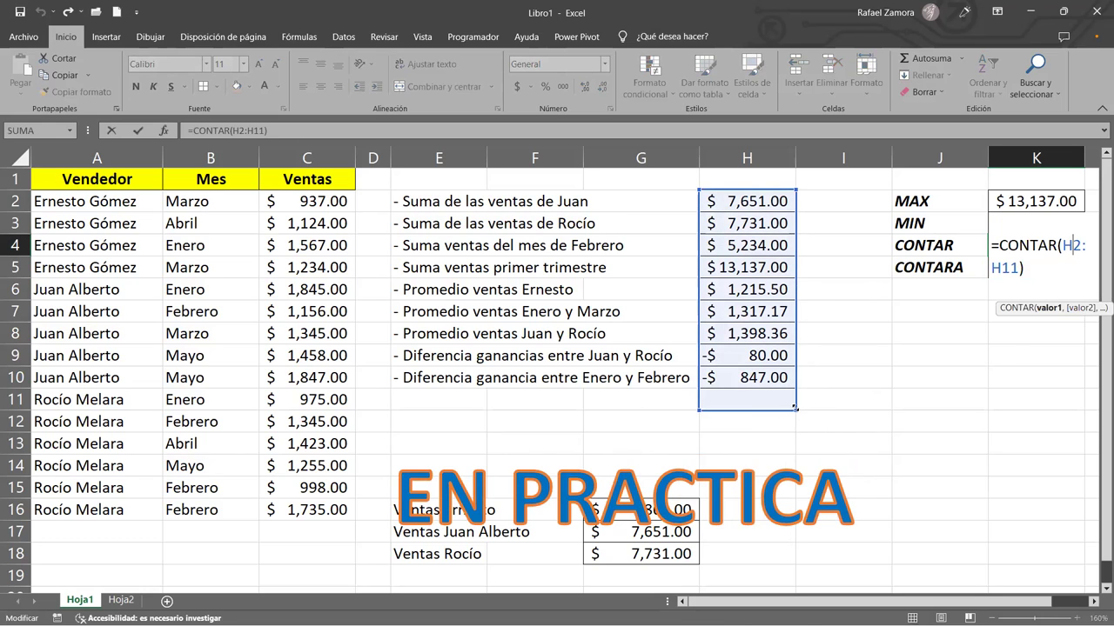
pyautogui.moveTo(796, 409)
pyautogui.mouseDown()
pyautogui.moveTo(796, 383)
pyautogui.moveTo(493, 355)
pyautogui.moveTo(476, 364)
pyautogui.mouseUp()
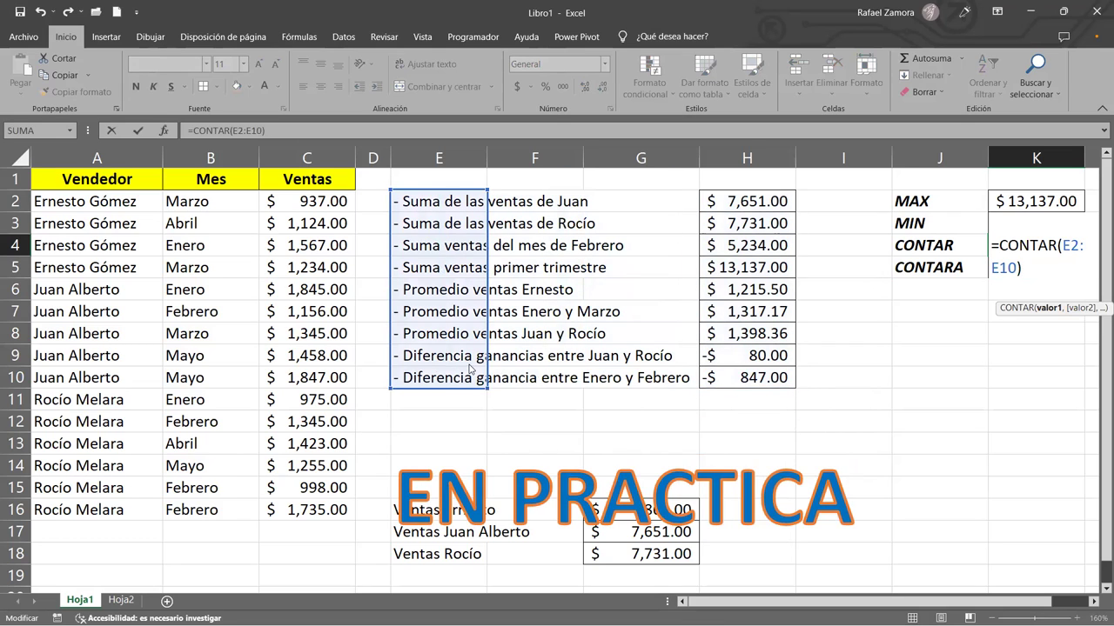
pyautogui.press('Return')
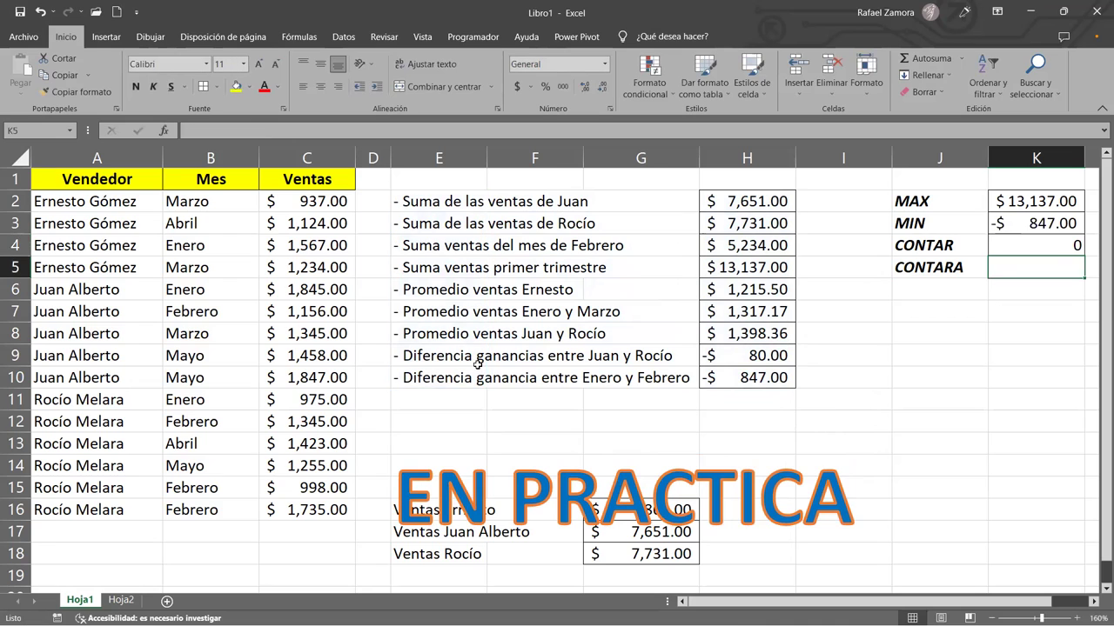
pyautogui.doubleClick(1042, 248)
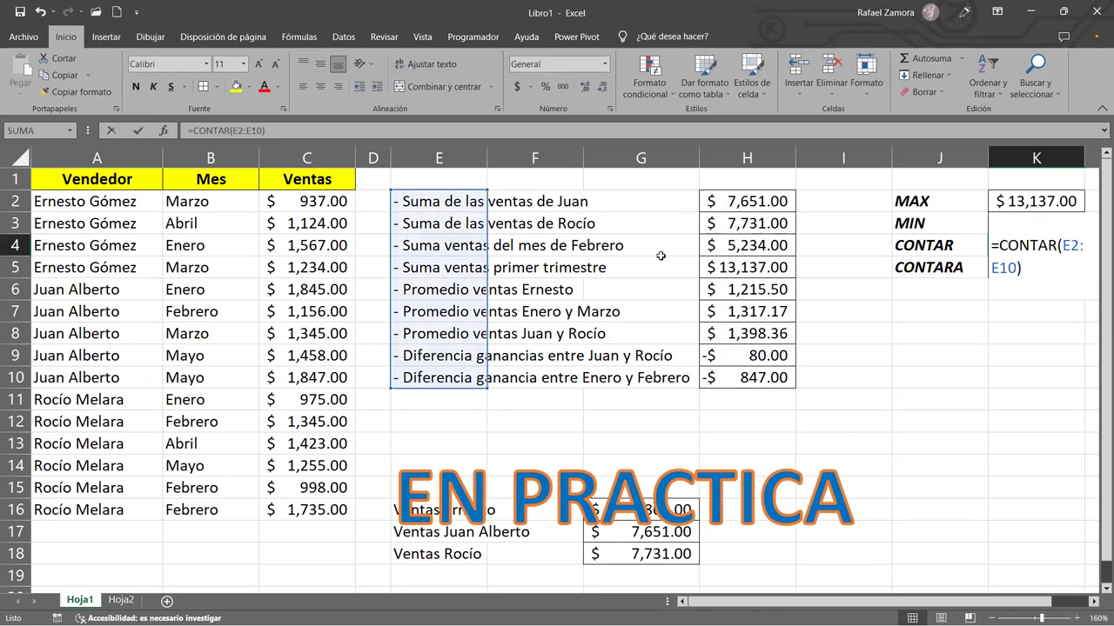
pyautogui.moveTo(488, 270); pyautogui.dragTo(733, 269)
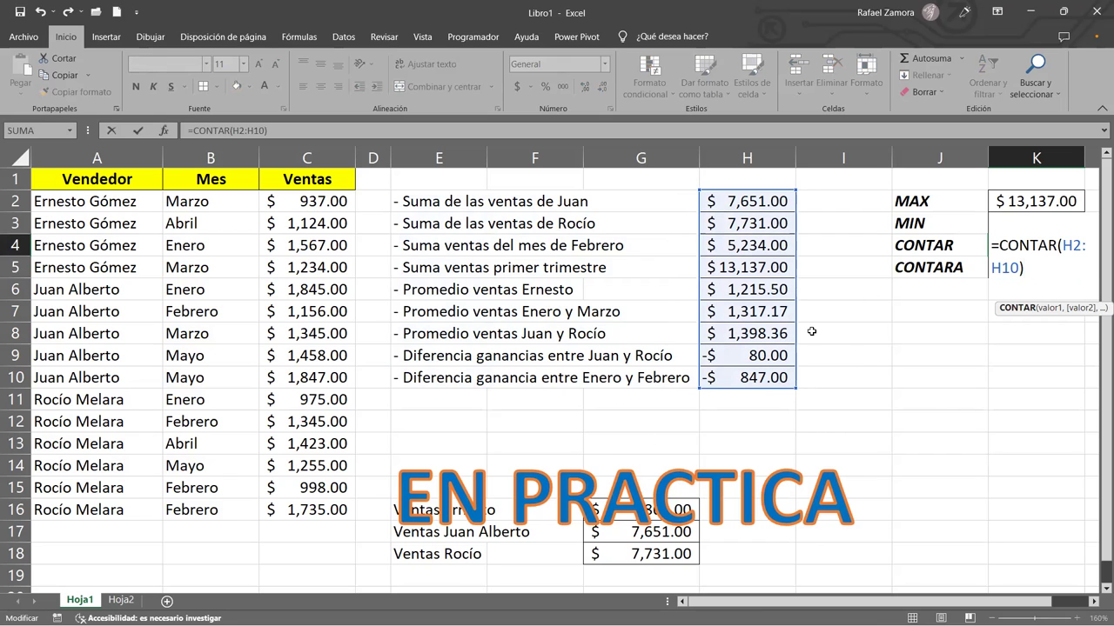
pyautogui.press('Return')
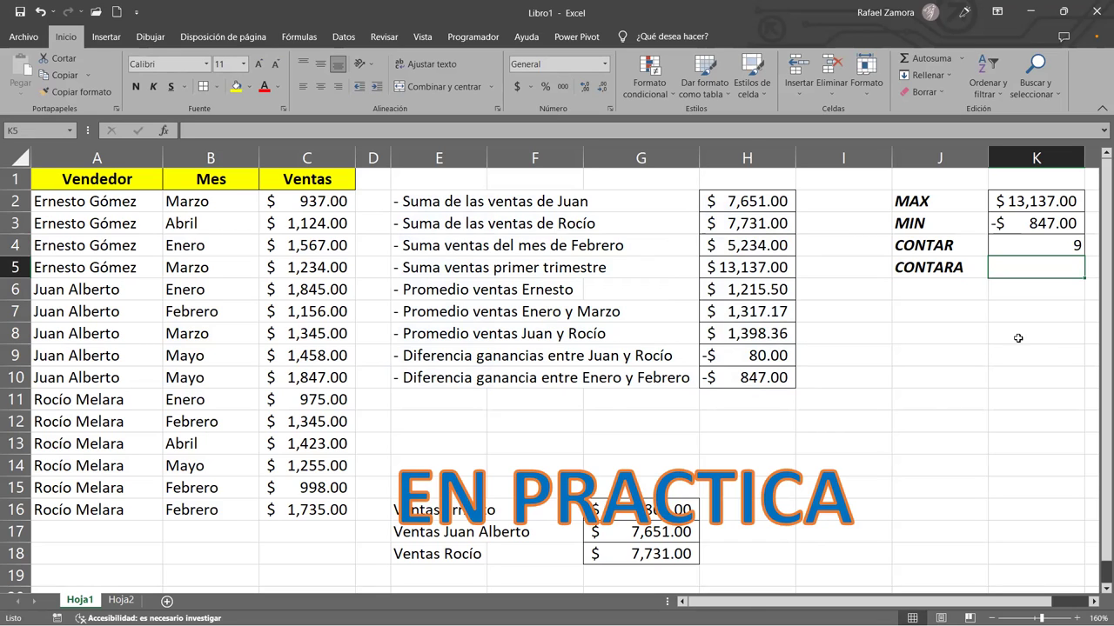
# Enter =CONTARA(H2:H10) in K5
pyautogui.write('=')
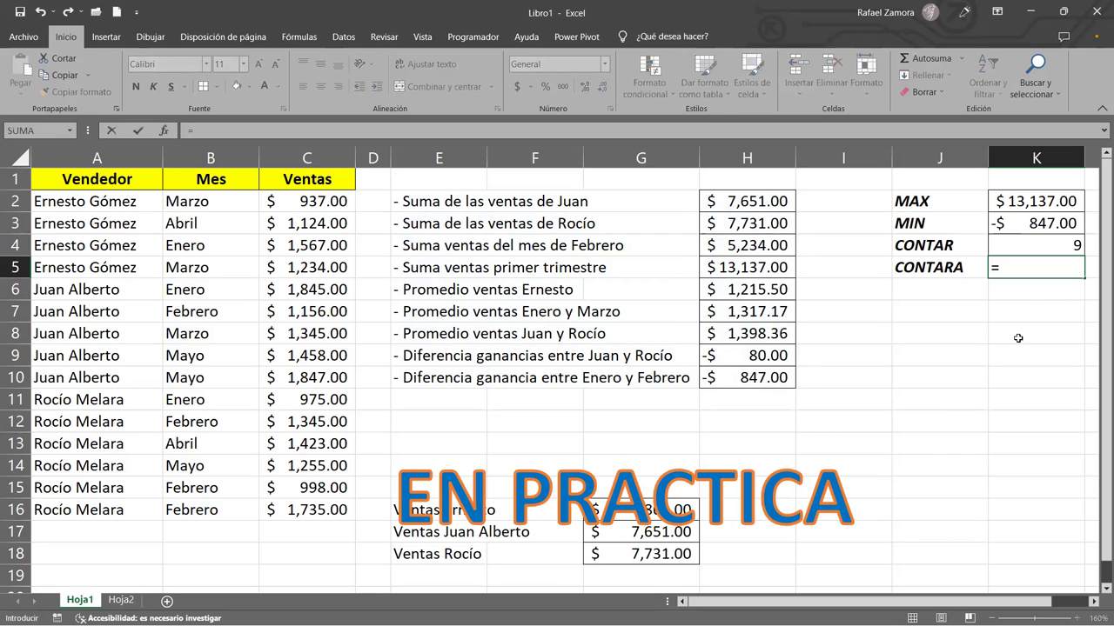
pyautogui.write('conta')
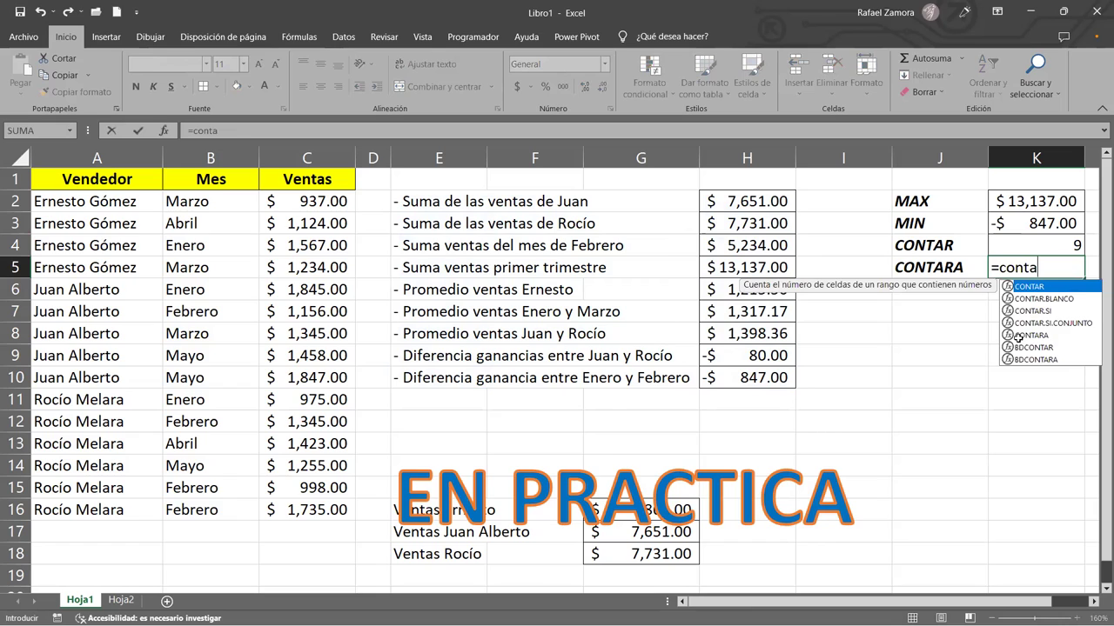
pyautogui.doubleClick(1020, 336)
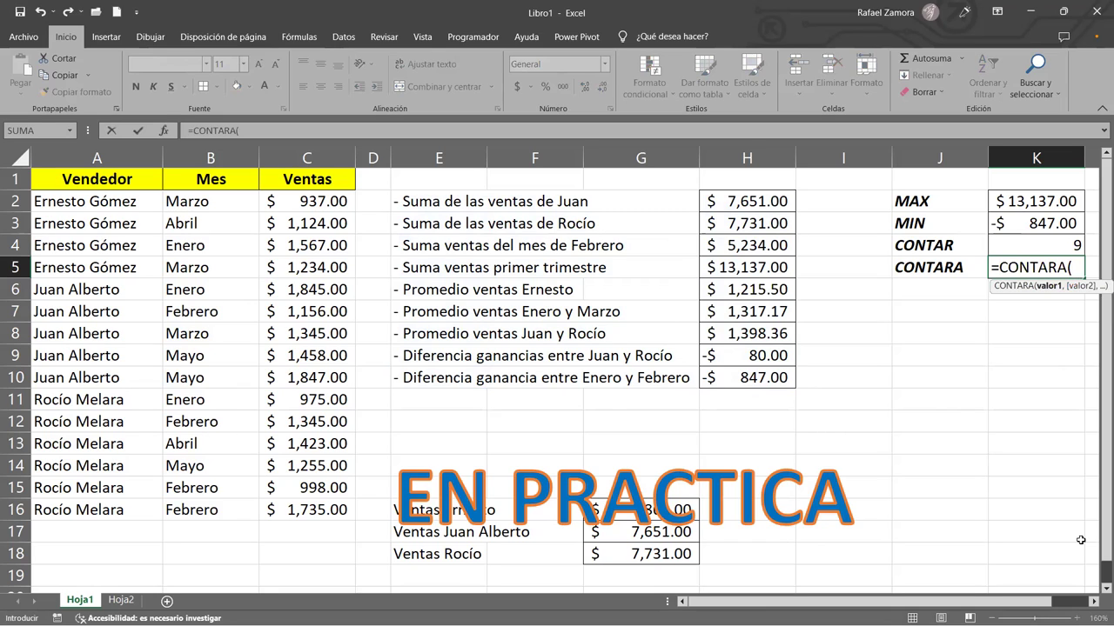
pyautogui.click(747, 201)
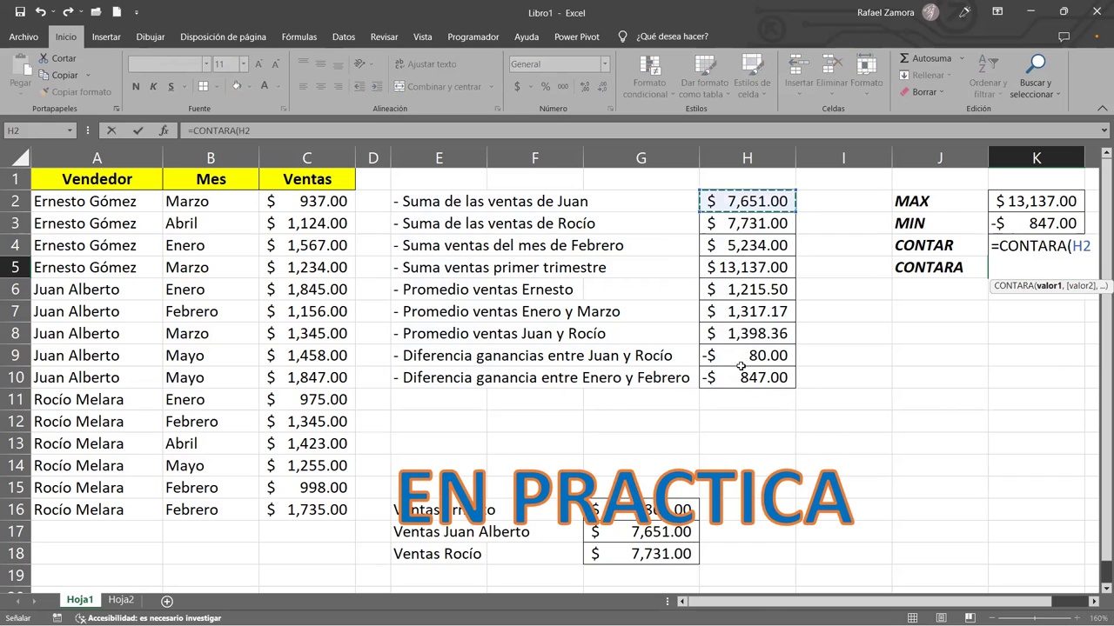
pyautogui.moveTo(747, 200); pyautogui.dragTo(740, 366)
pyautogui.write(')')
pyautogui.press('Return')
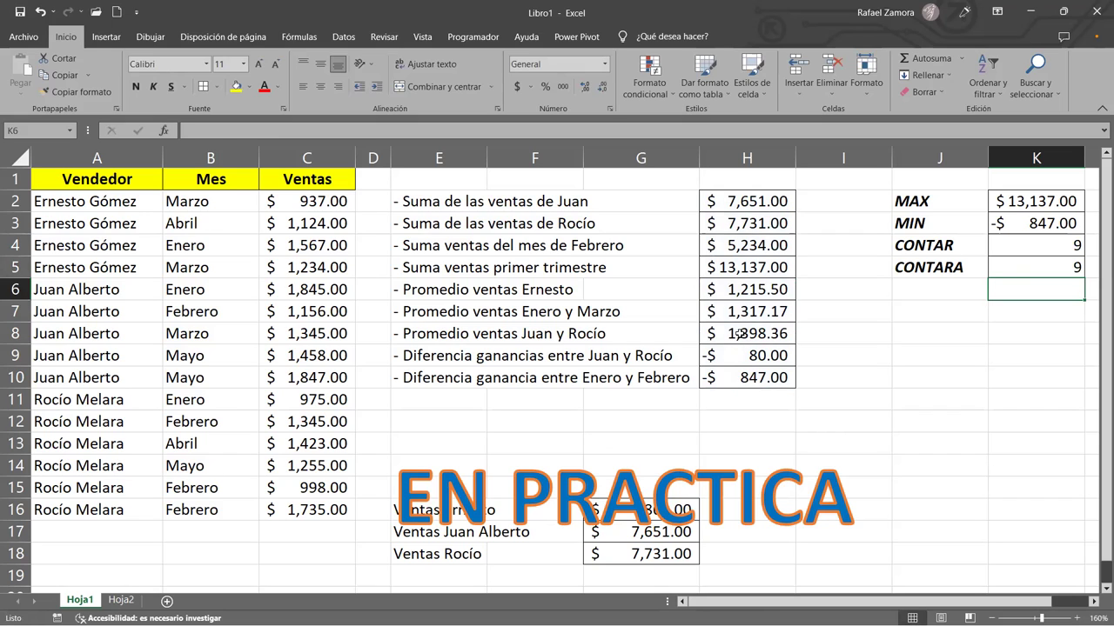
# Widen the K5 CONTARA range to E2:H10 so it returns 18
pyautogui.doubleClick(1013, 266)
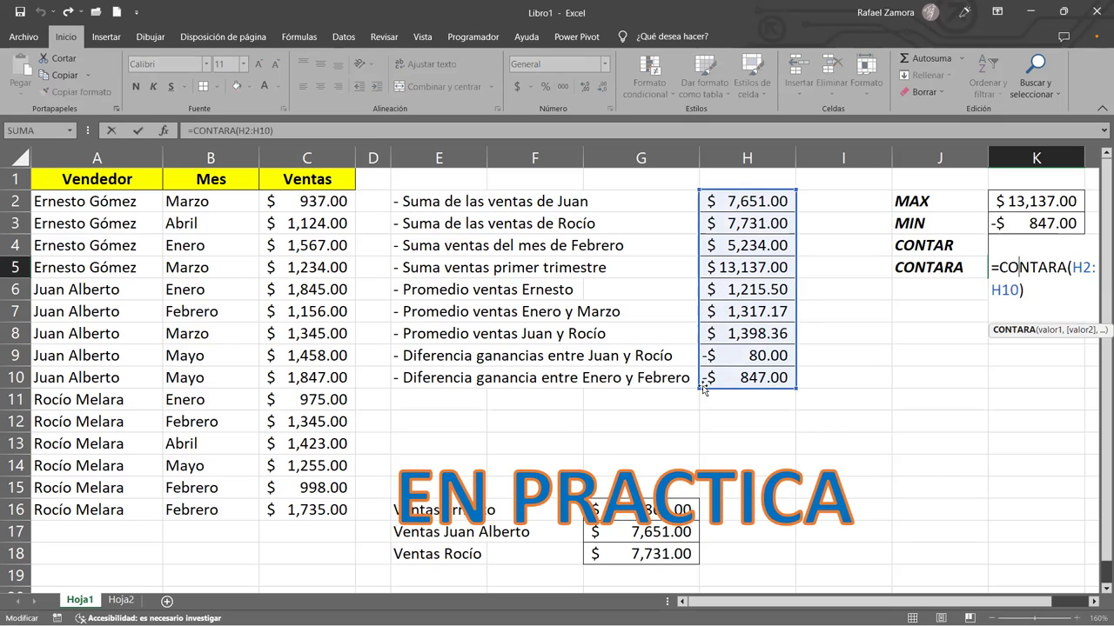
pyautogui.moveTo(703, 387)
pyautogui.mouseDown()
pyautogui.moveTo(402, 373)
pyautogui.moveTo(424, 392)
pyautogui.mouseUp()
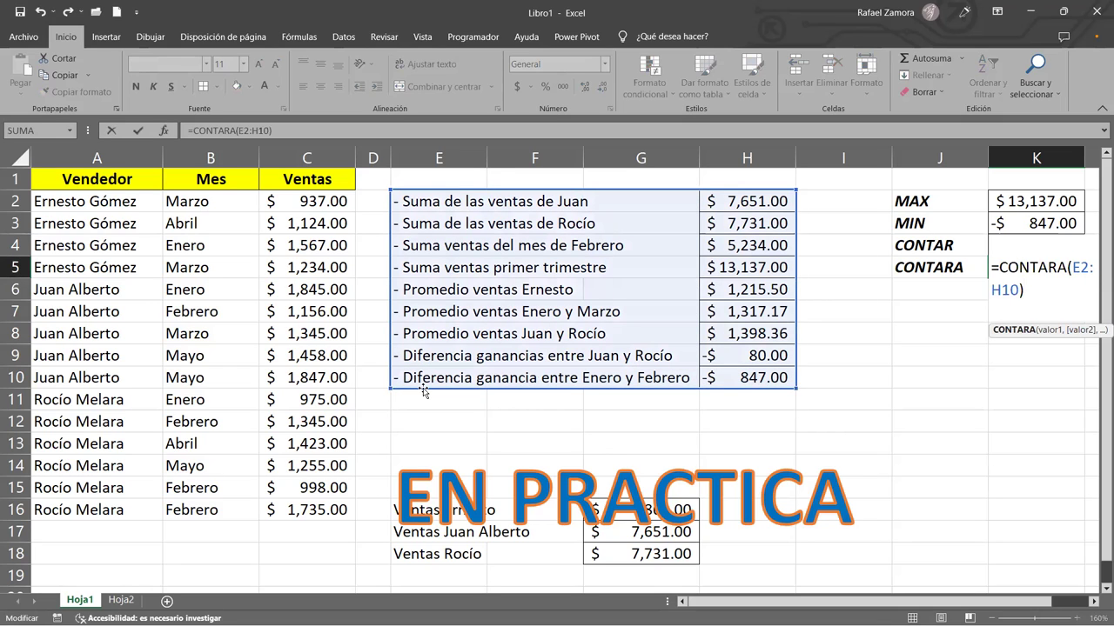
pyautogui.press('Return')
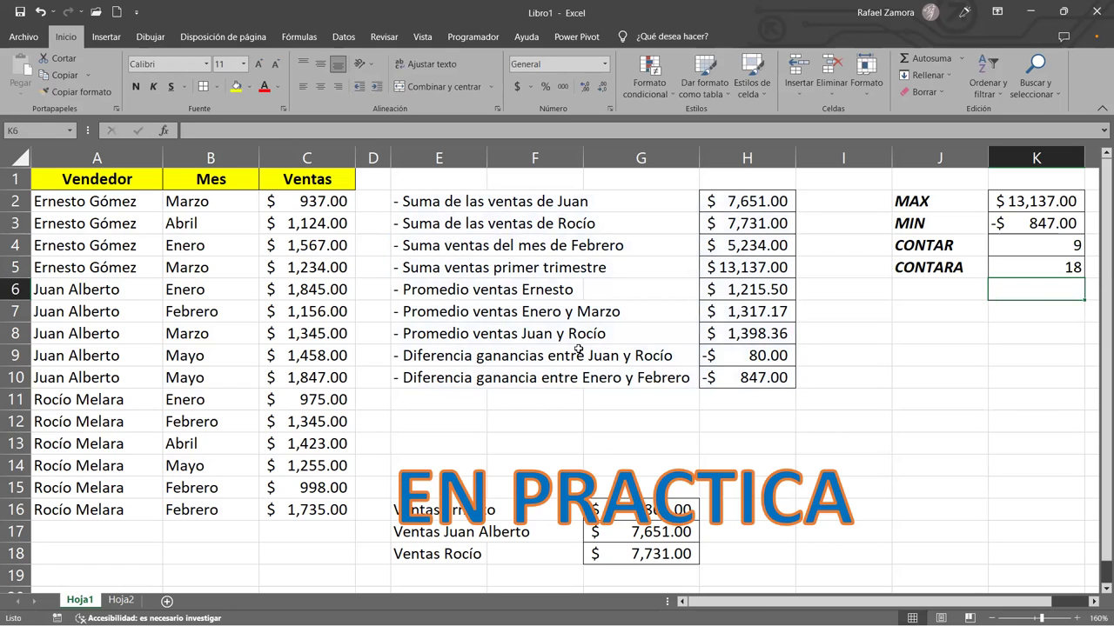
# Recheck the K5 formula, then drag the EN PRACTICA banner up off the Ventas Ernesto totals
pyautogui.doubleClick(1042, 274)
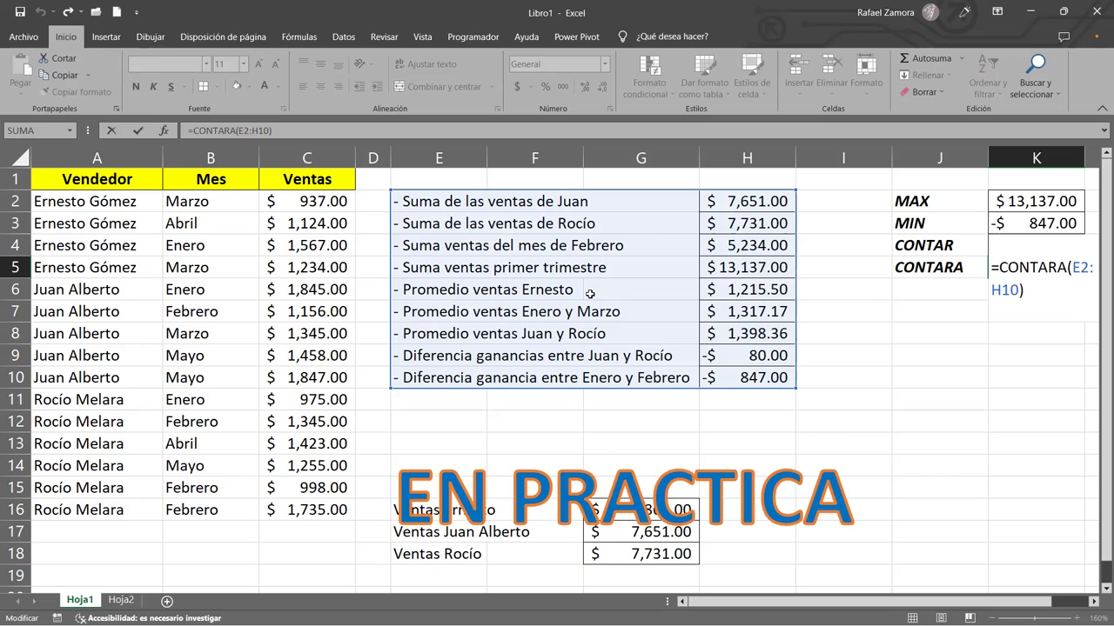
pyautogui.press('Return')
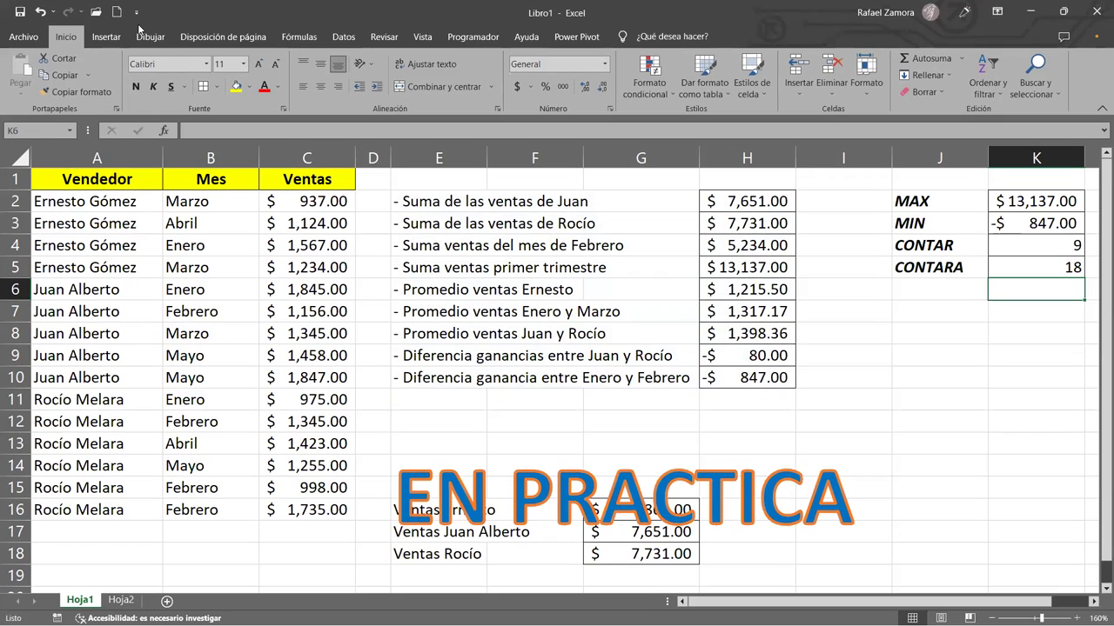
pyautogui.click(781, 490)
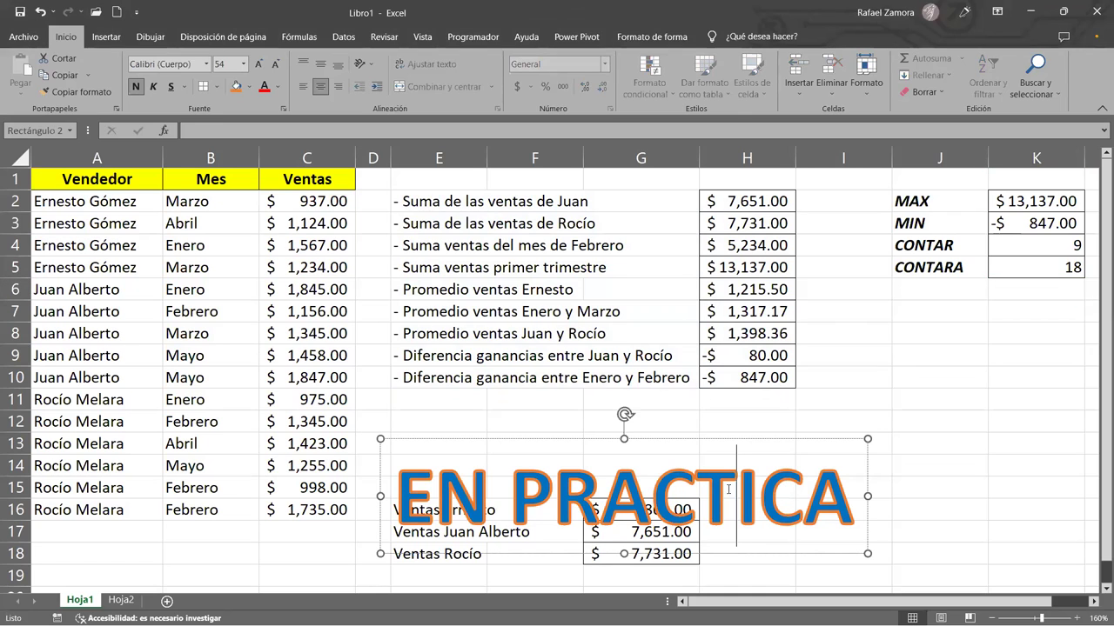
pyautogui.moveTo(759, 446); pyautogui.dragTo(759, 387)
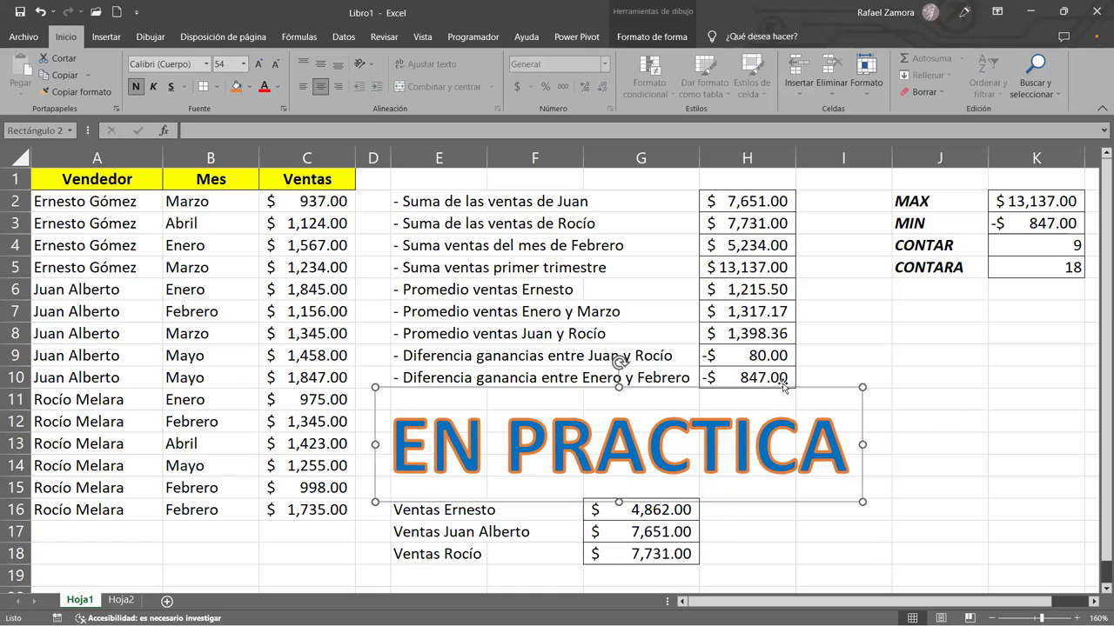
pyautogui.click(990, 442)
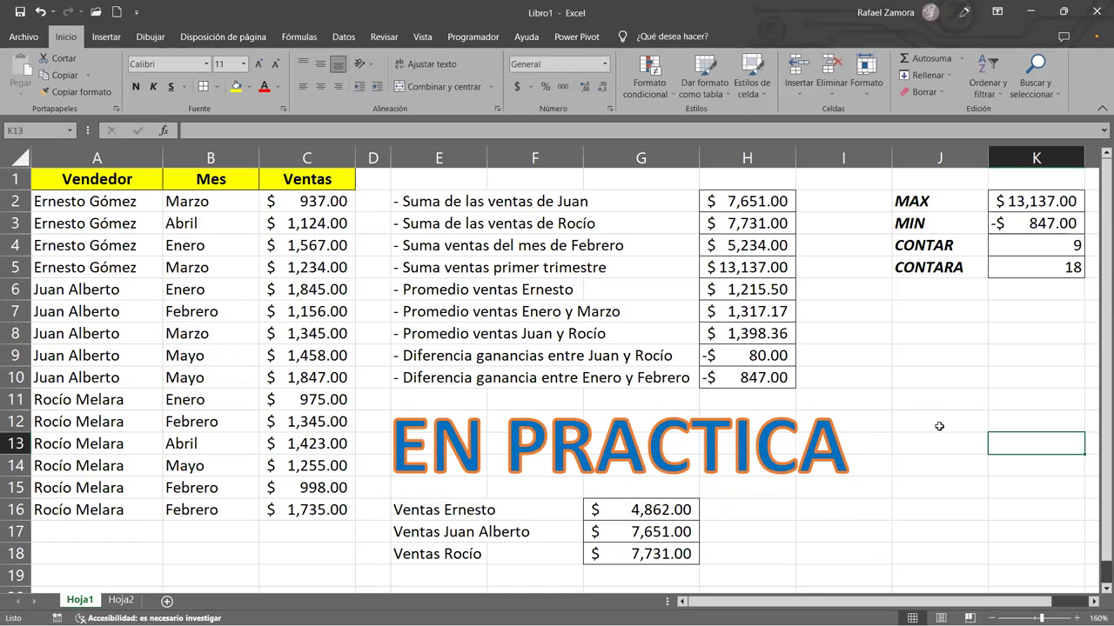